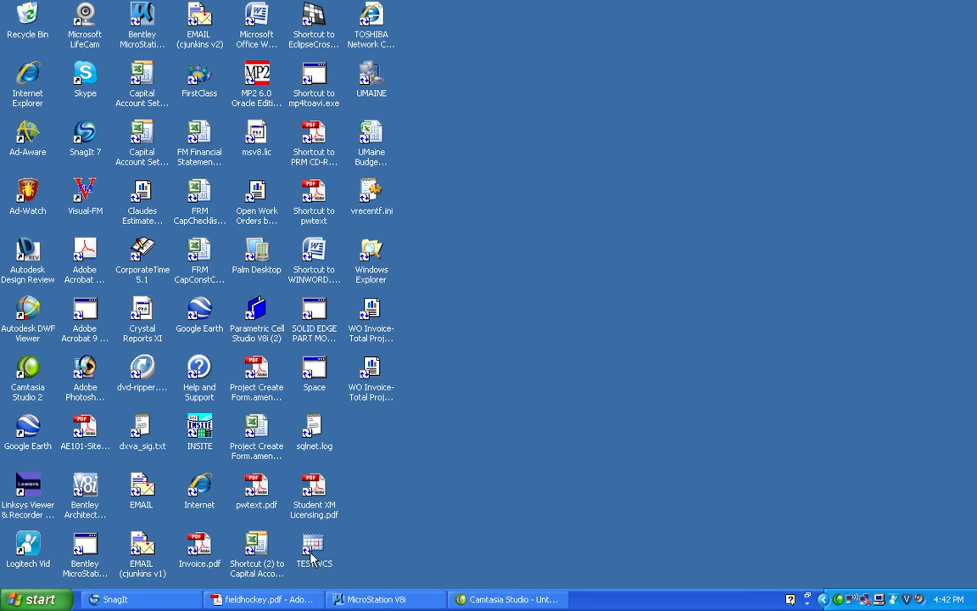
Examine the notes and the field layout dimensions in fieldhockey.pdf in Adobe Acrobat
{"action": "left_click", "coordinate": [263, 599]}
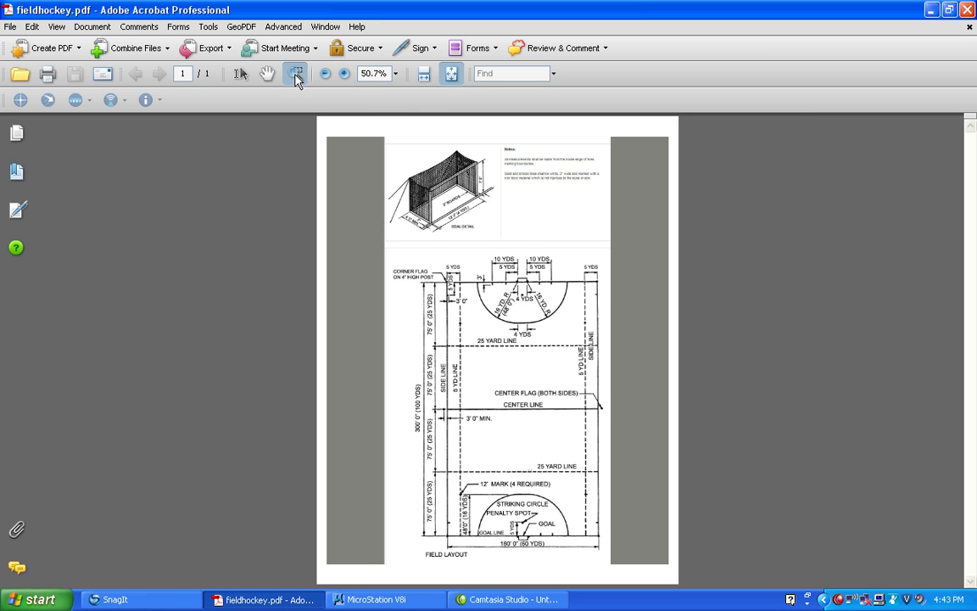
{"action": "left_click_drag", "start_coordinate": [490, 193], "coordinate": [612, 137]}
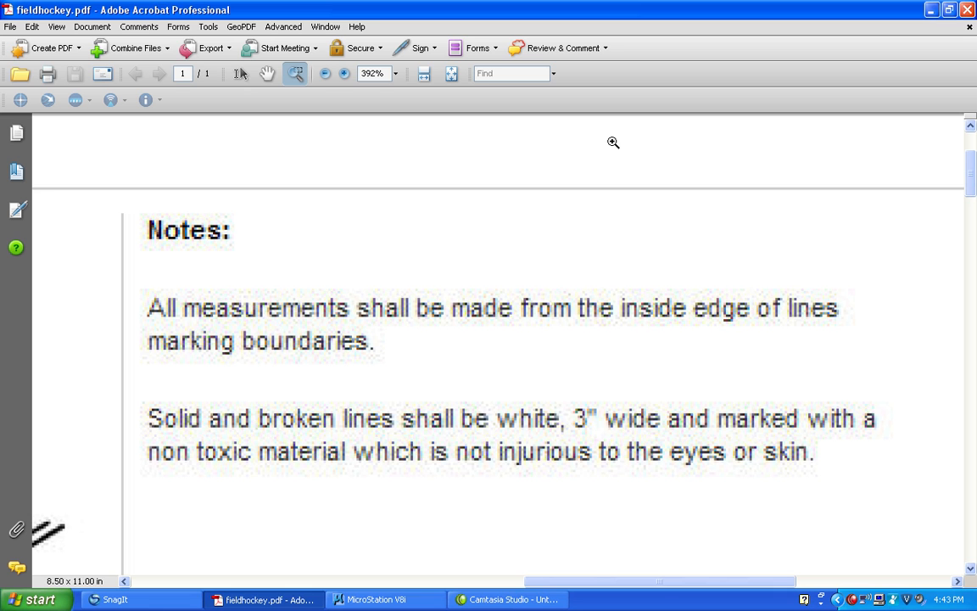
{"action": "left_click", "coordinate": [449, 74]}
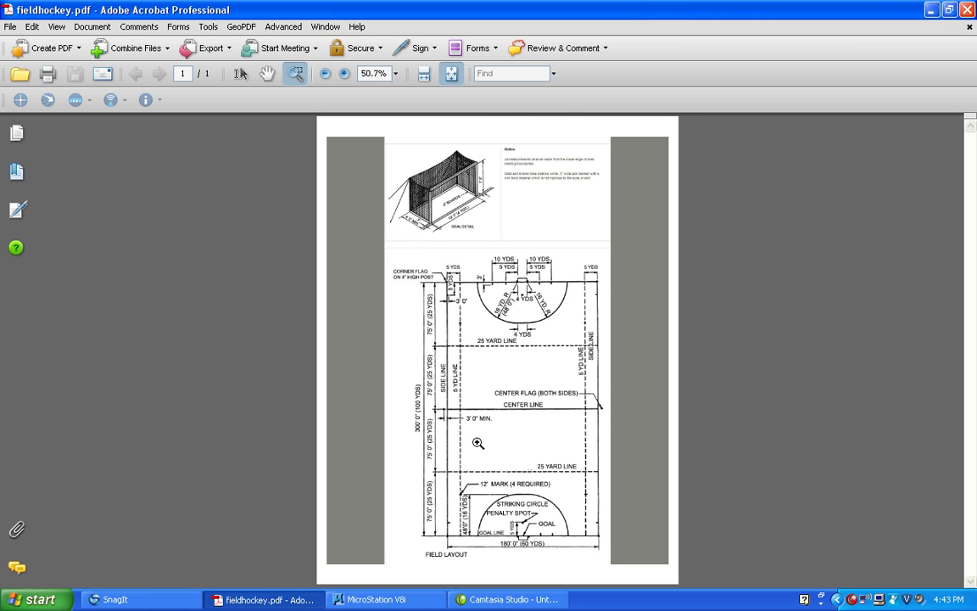
{"action": "left_click_drag", "start_coordinate": [365, 412], "coordinate": [551, 251]}
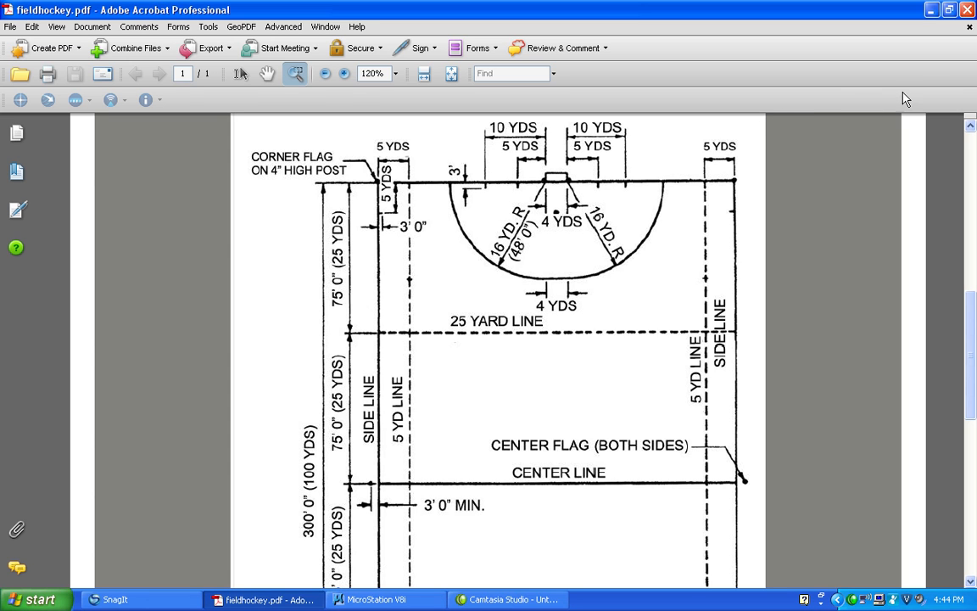
Switch to MicroStation V8i and open SEED LETTER MECH V1.dgn from the SEEDS folder
{"action": "left_click", "coordinate": [931, 9]}
{"action": "left_click", "coordinate": [360, 599]}
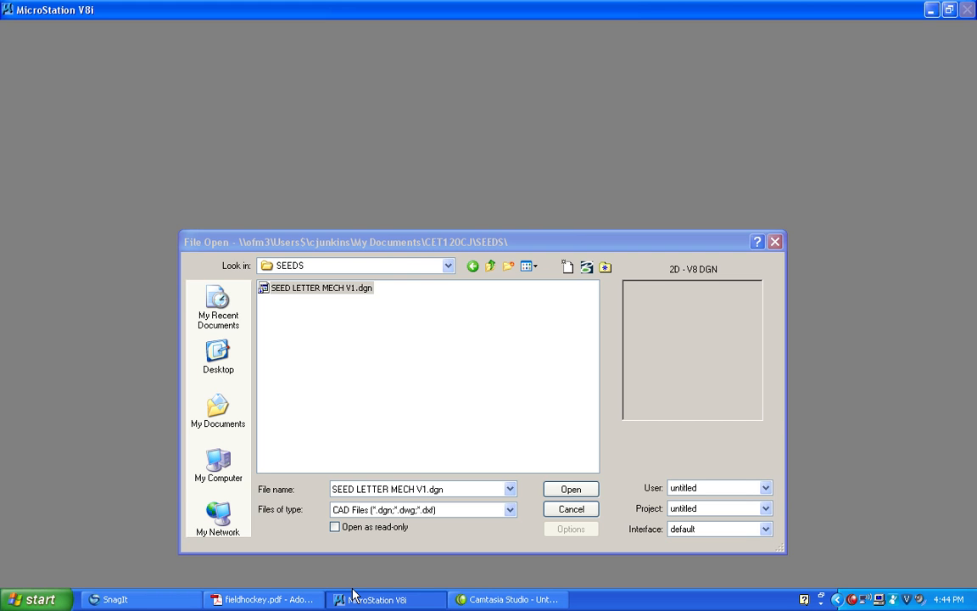
{"action": "left_click", "coordinate": [352, 596]}
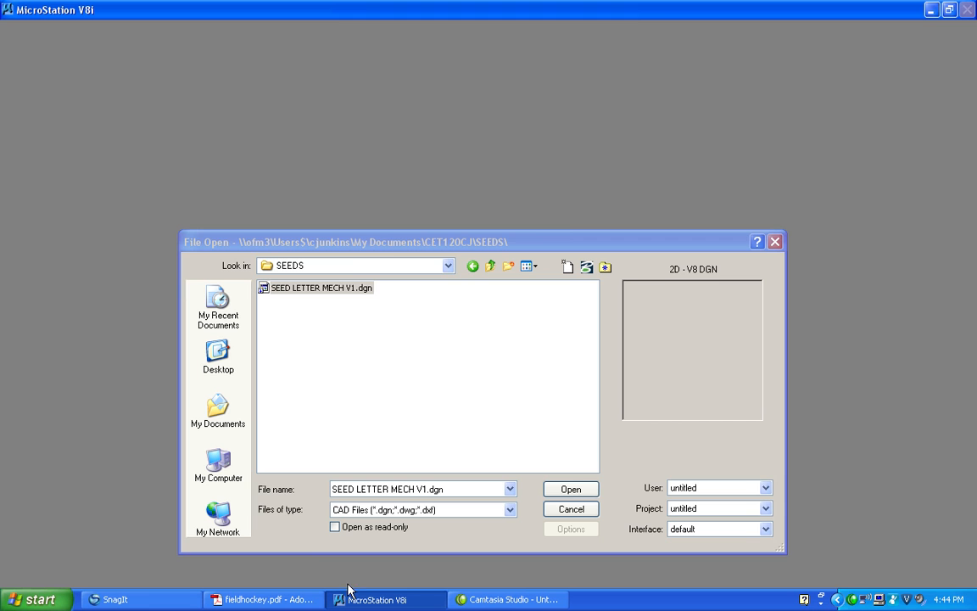
{"action": "left_click", "coordinate": [325, 289]}
{"action": "left_click", "coordinate": [569, 490]}
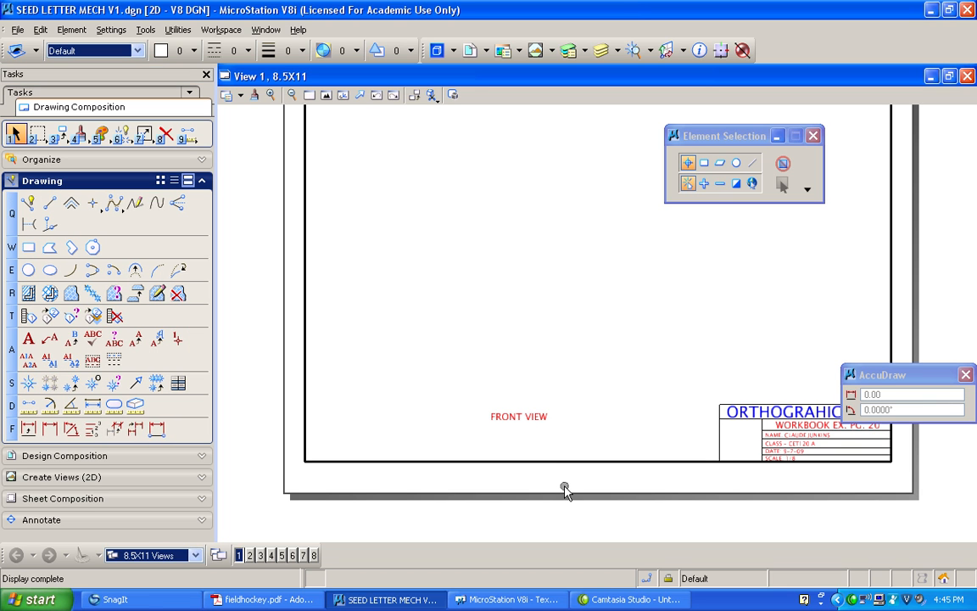
Save a copy of the seed drawing in the SEEDS folder as SEED 11x17 CIVIL V1.dgn
{"action": "left_click", "coordinate": [16, 30]}
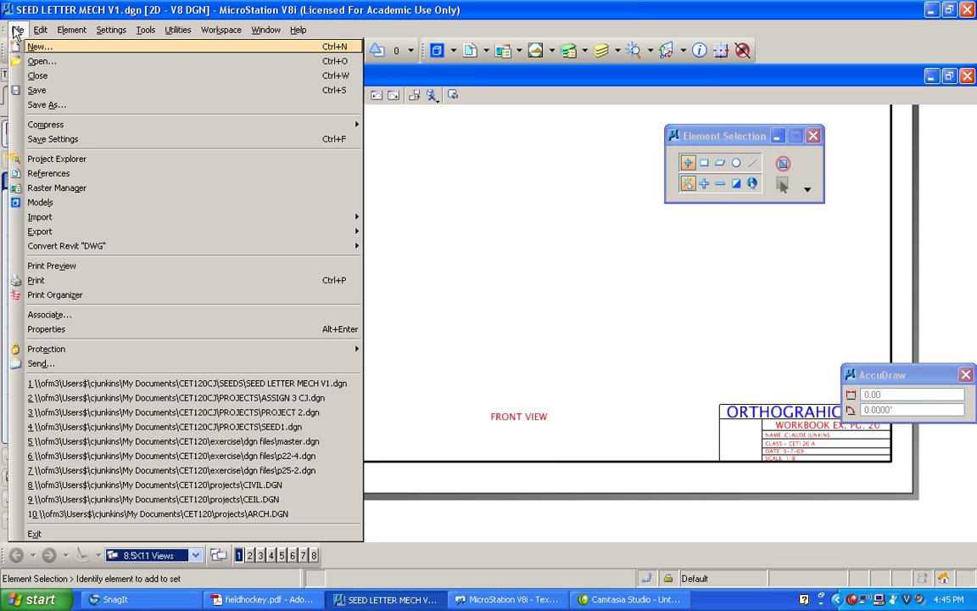
{"action": "left_click", "coordinate": [44, 103]}
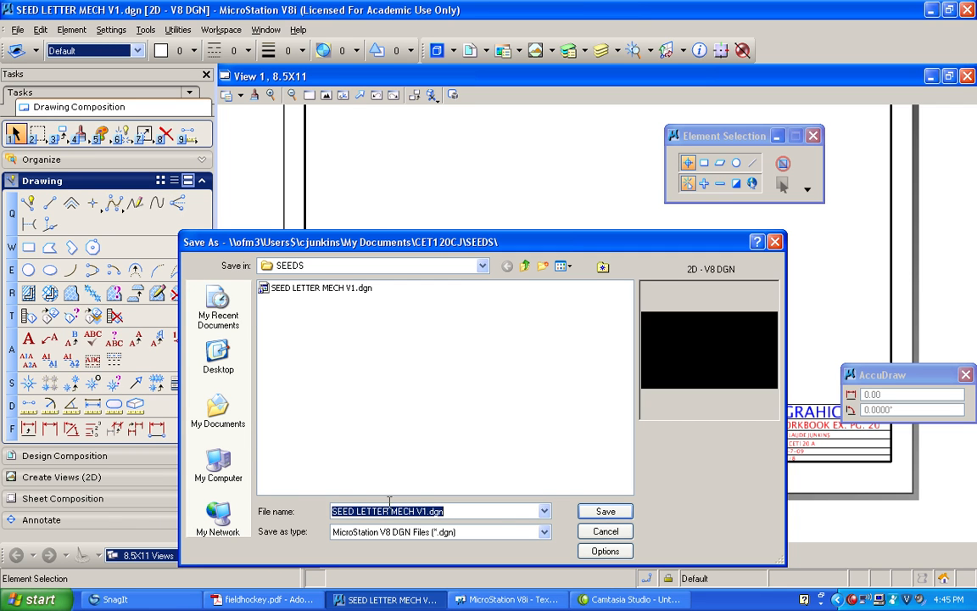
{"action": "left_click", "coordinate": [356, 511]}
{"action": "left_click_drag", "start_coordinate": [357, 511], "coordinate": [386, 510]}
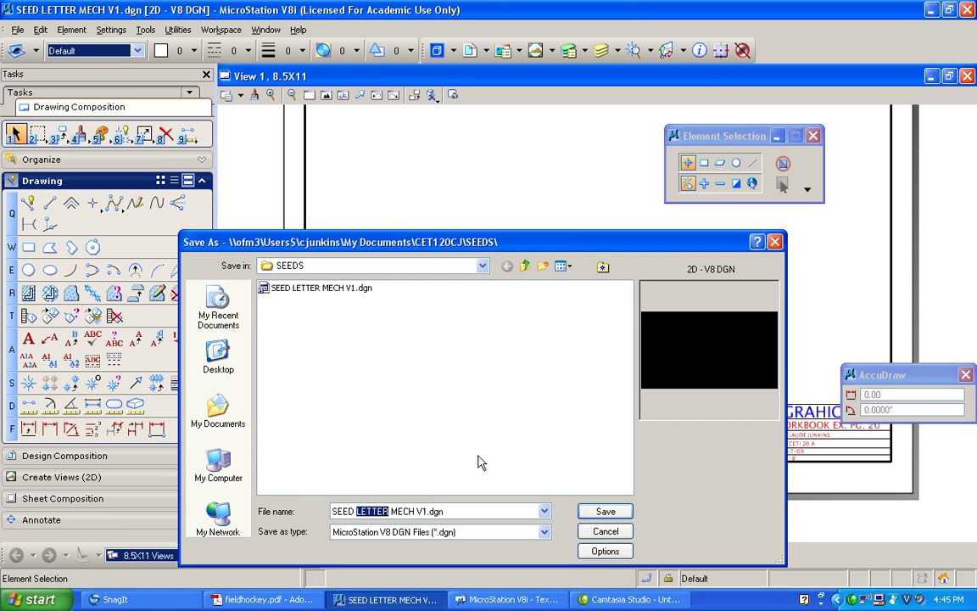
{"action": "type", "text": "11x17"}
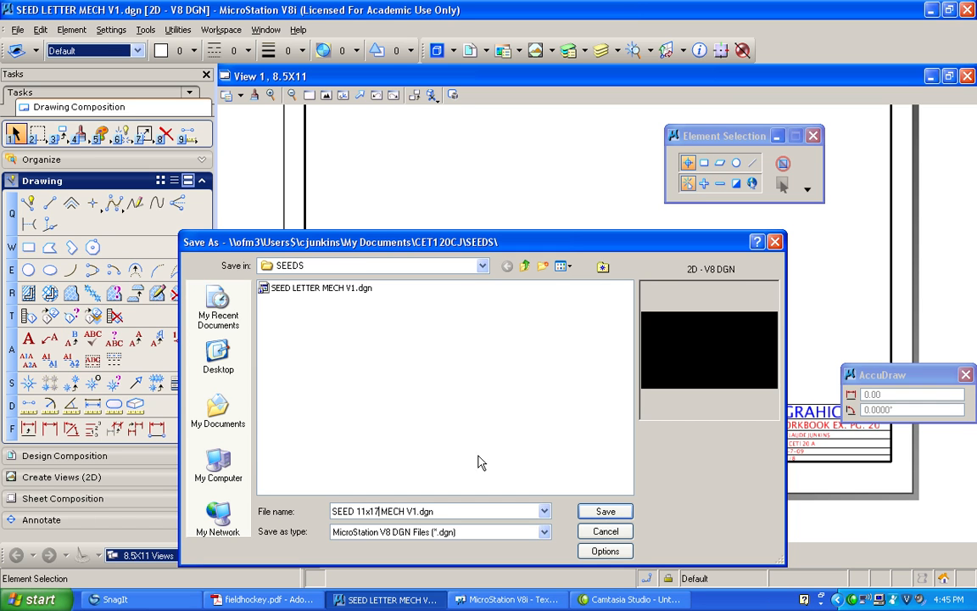
{"action": "double_click", "coordinate": [385, 511]}
{"action": "type", "text": "c"}
{"action": "key", "text": "BackSpace"}
{"action": "type", "text": "CIVIL"}
{"action": "left_click", "coordinate": [598, 514]}
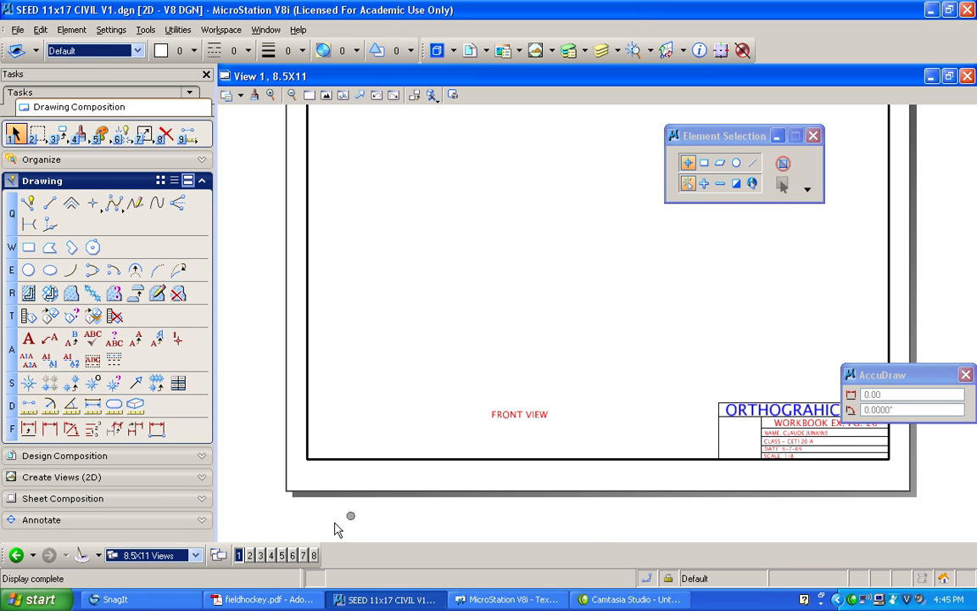
Switch to the Default view group and create a 2D design model named PRIMARY MODEL with its own view group
{"action": "left_click", "coordinate": [195, 557]}
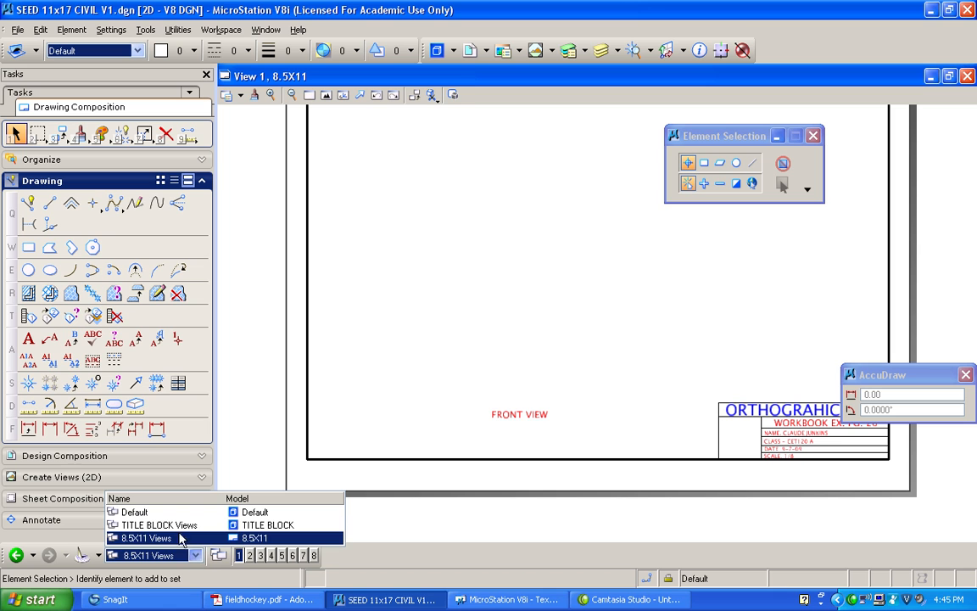
{"action": "left_click", "coordinate": [161, 513]}
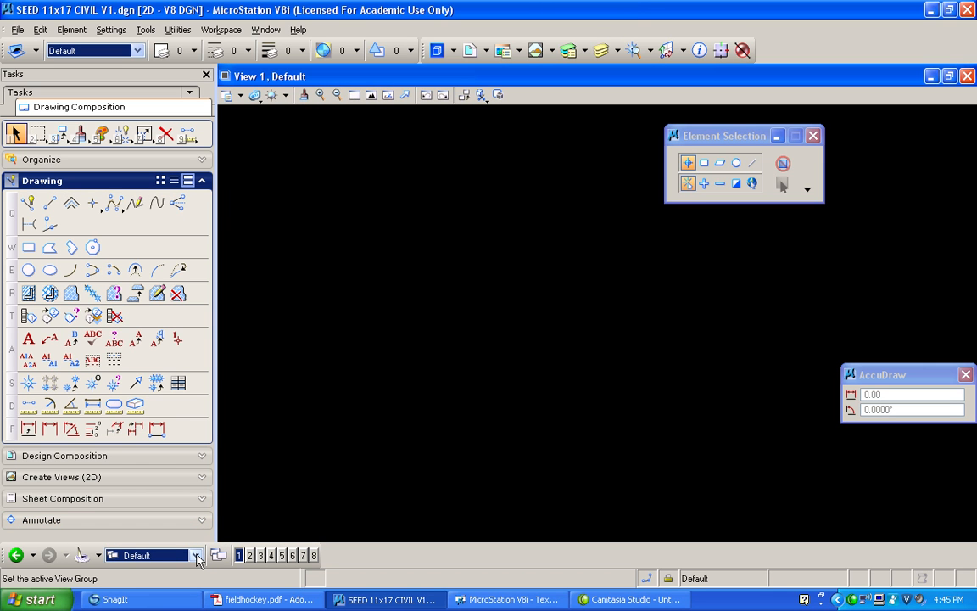
{"action": "left_click", "coordinate": [437, 53]}
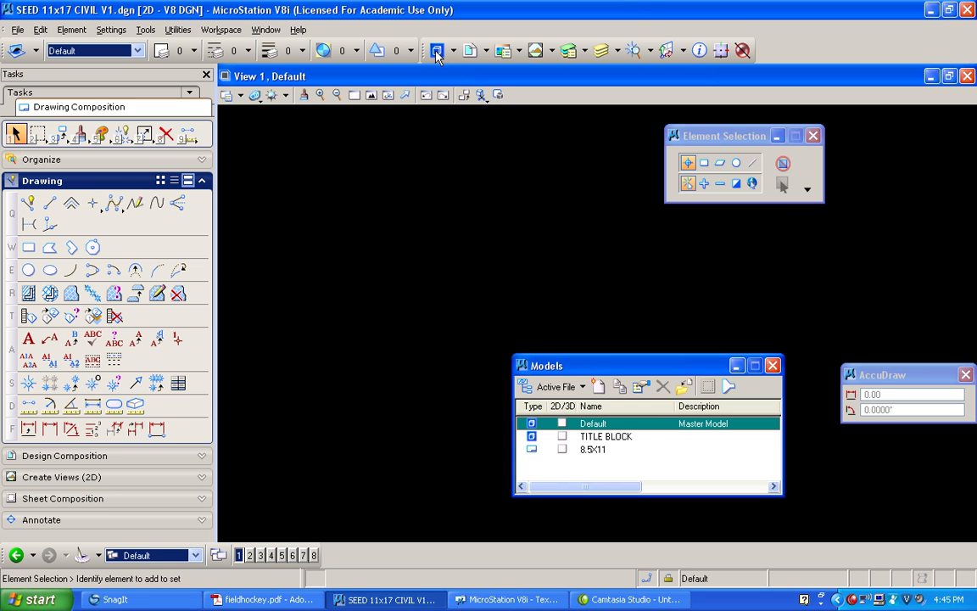
{"action": "left_click", "coordinate": [598, 386]}
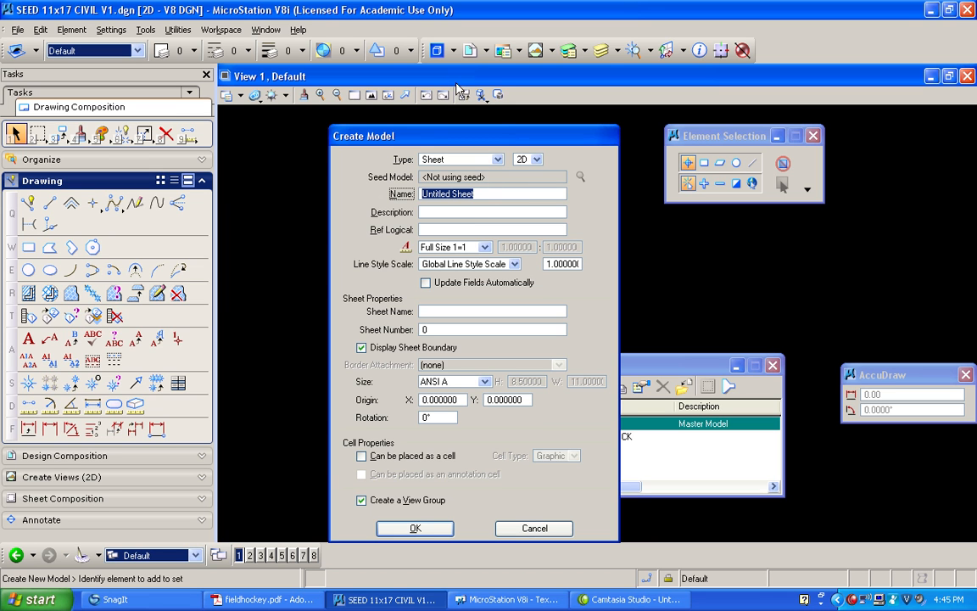
{"action": "left_click_drag", "start_coordinate": [473, 136], "coordinate": [374, 107]}
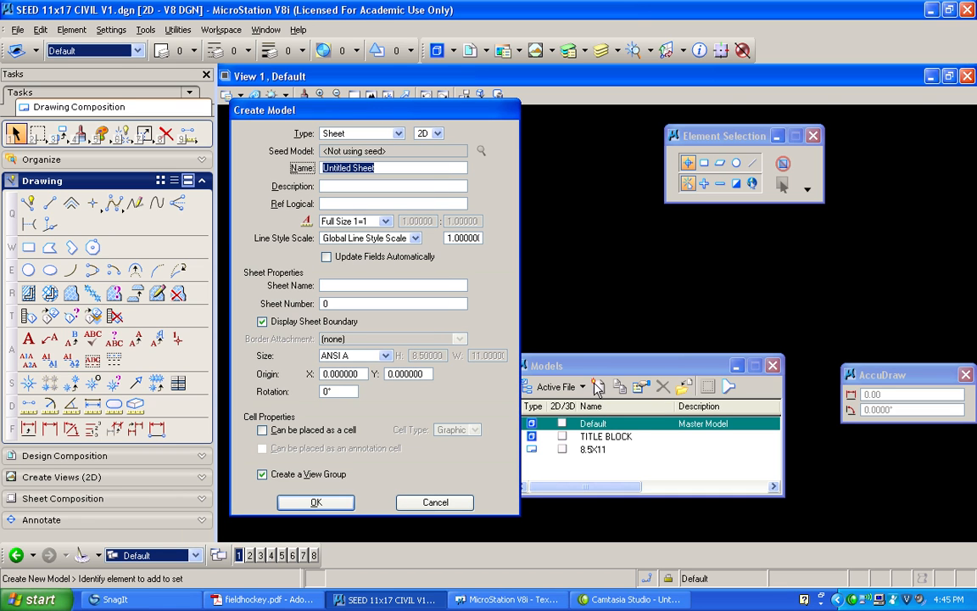
{"action": "left_click", "coordinate": [398, 133]}
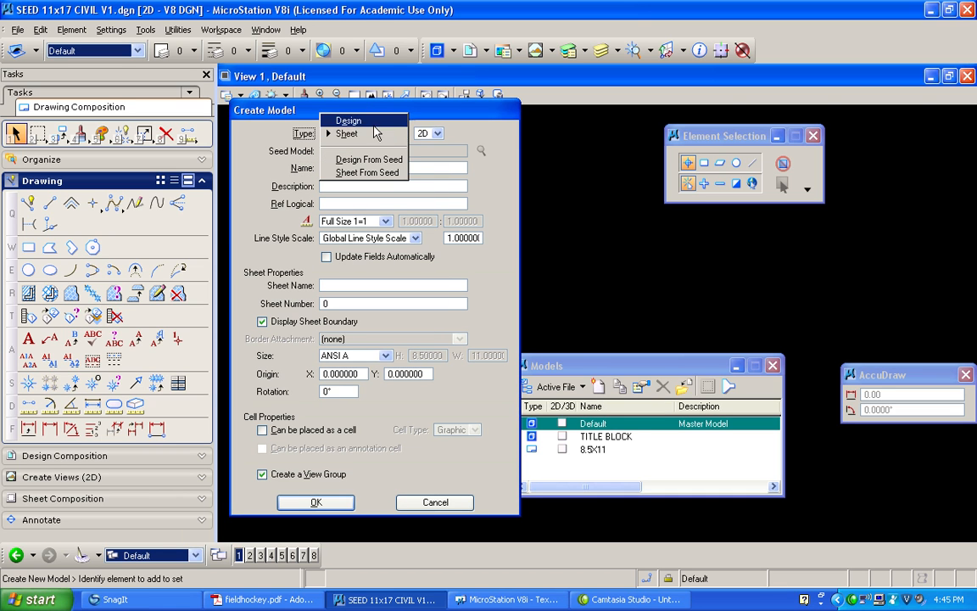
{"action": "left_click", "coordinate": [349, 120]}
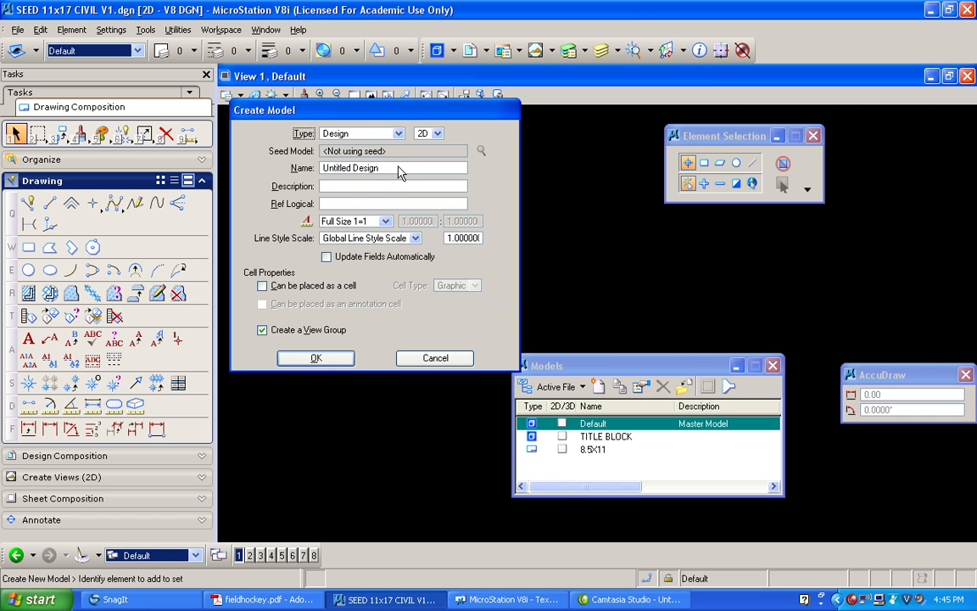
{"action": "key", "text": "Tab"}
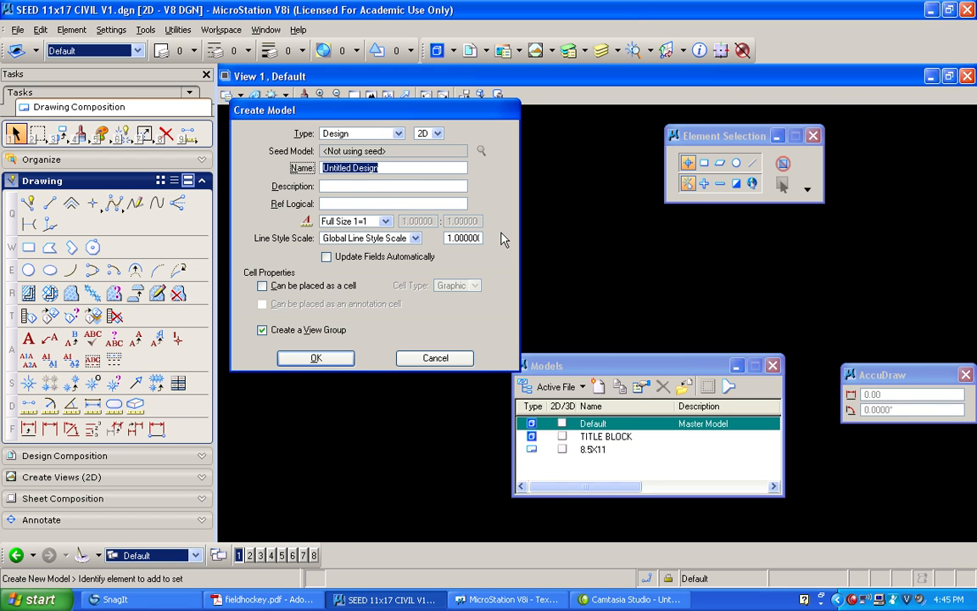
{"action": "type", "text": "PRIMAR"}
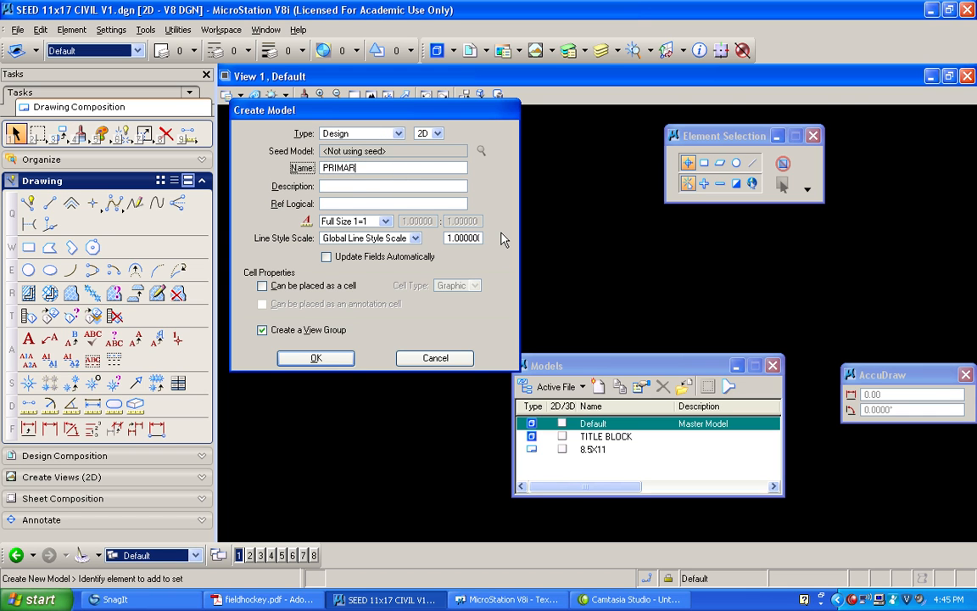
{"action": "type", "text": "Y MODEL"}
{"action": "left_click", "coordinate": [315, 359]}
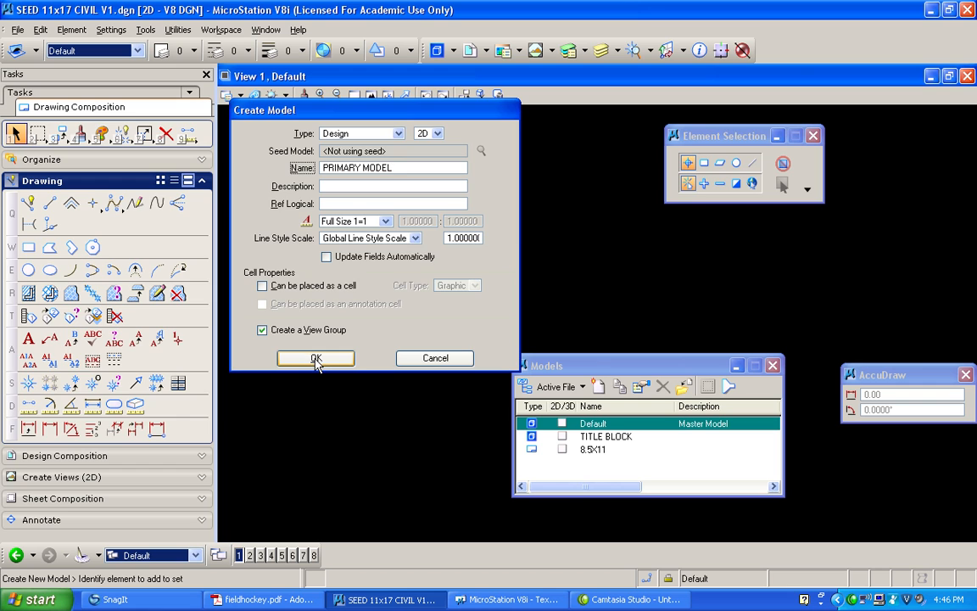
Rename the 8.5X11 sheet model to 11X17
{"action": "left_click", "coordinate": [589, 450]}
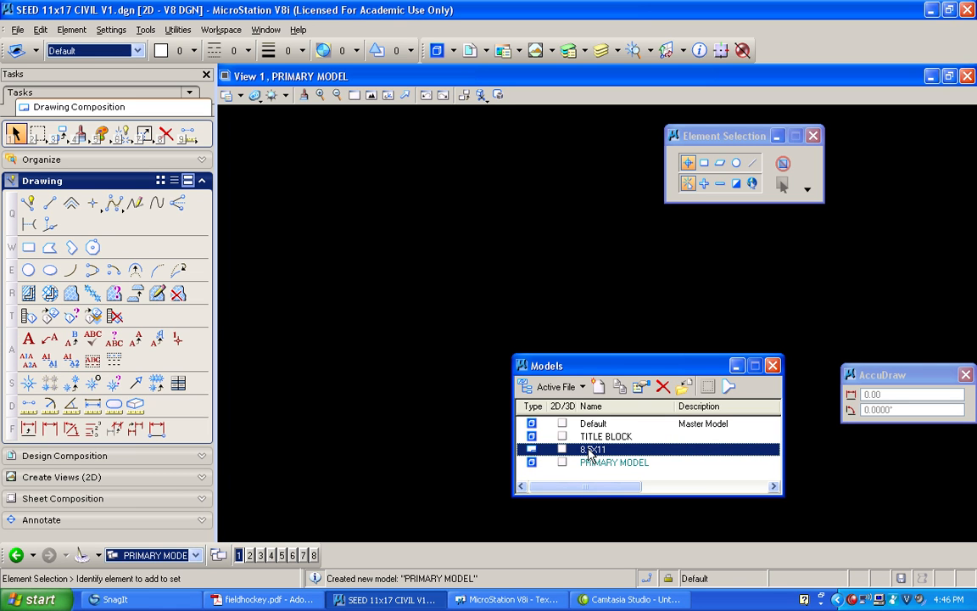
{"action": "left_click", "coordinate": [589, 450]}
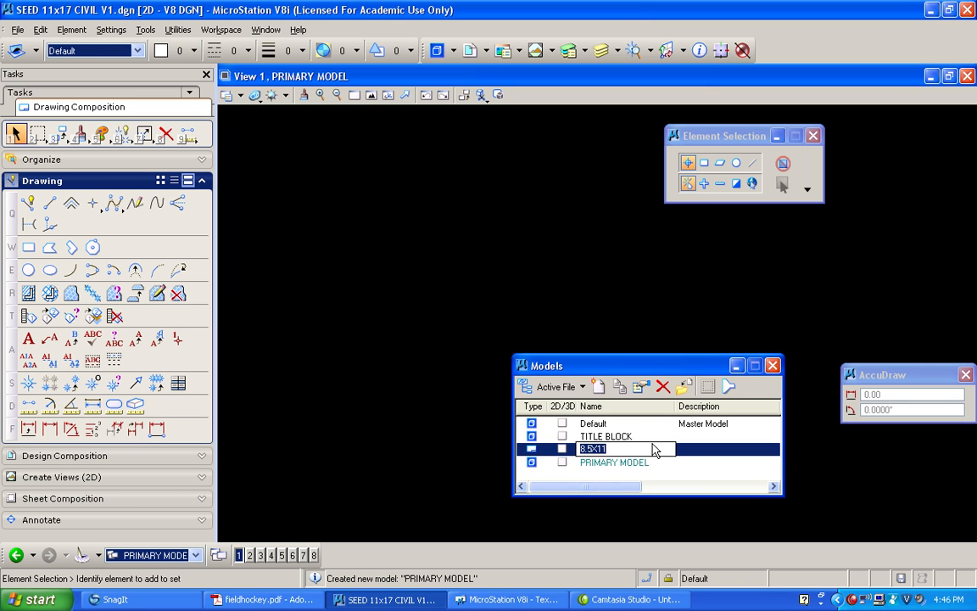
{"action": "type", "text": "11X17"}
{"action": "key", "text": "Return"}
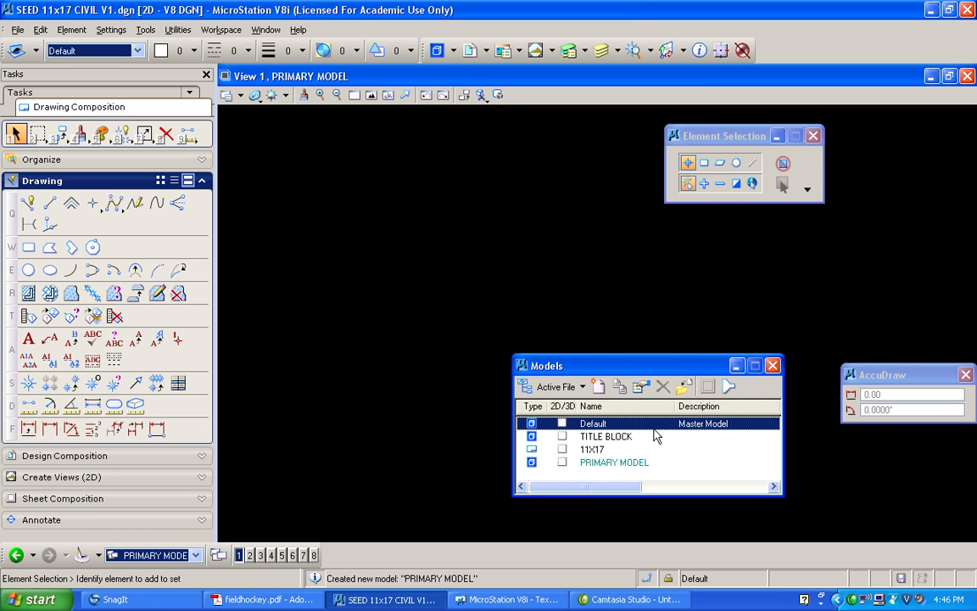
Set the 11X17 model's sheet name to 11X17 and its sheet size to ANSI B in the model properties
{"action": "left_click", "coordinate": [594, 449]}
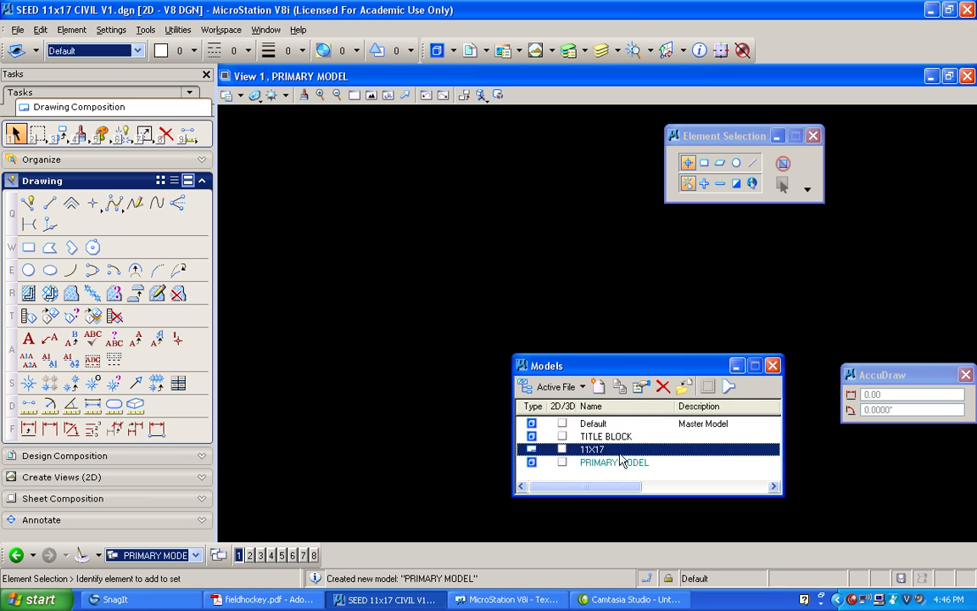
{"action": "left_click", "coordinate": [641, 388]}
{"action": "left_click", "coordinate": [533, 291]}
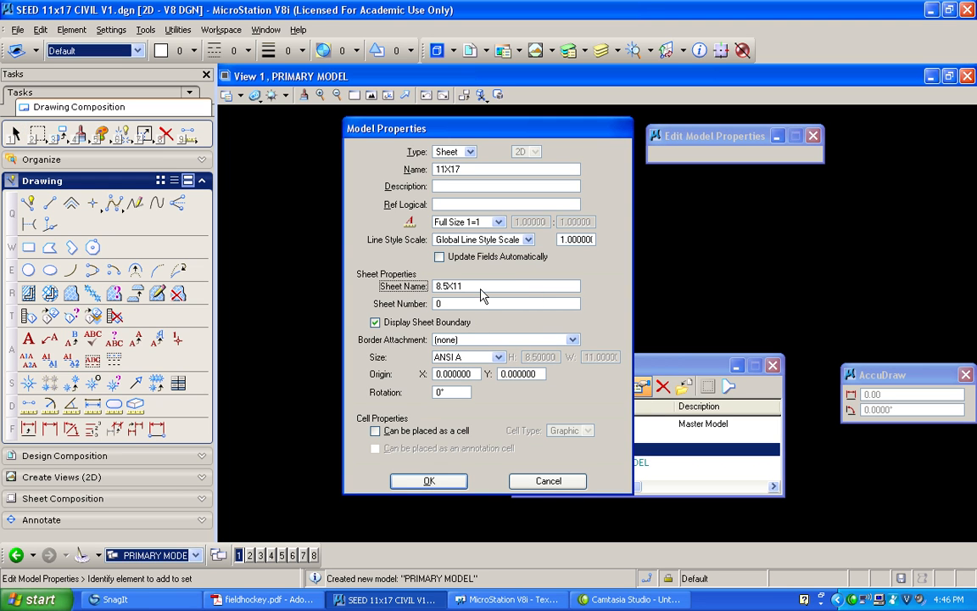
{"action": "left_click_drag", "start_coordinate": [482, 291], "coordinate": [436, 299]}
{"action": "type", "text": "11X17"}
{"action": "left_click", "coordinate": [499, 357]}
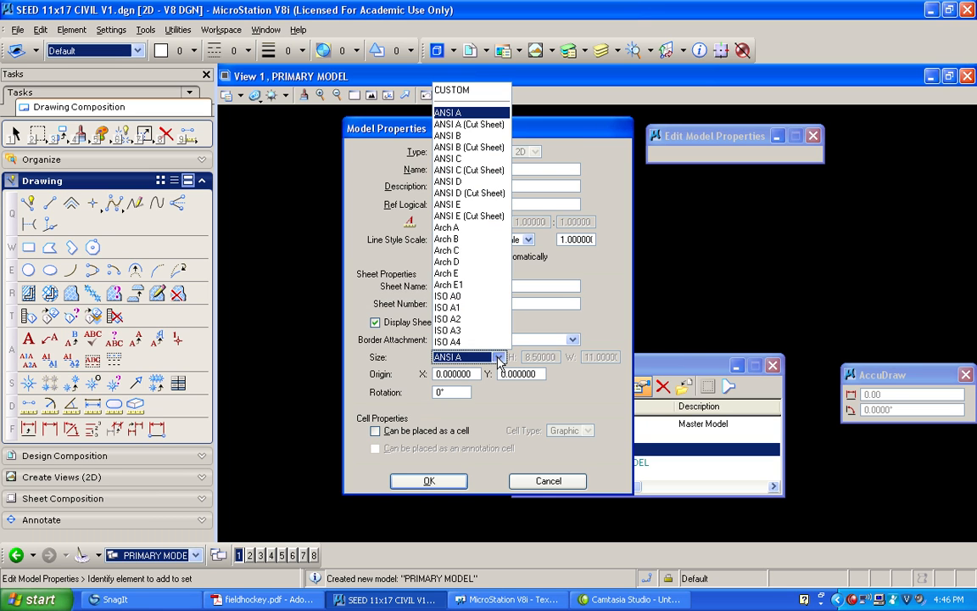
{"action": "left_click", "coordinate": [459, 147]}
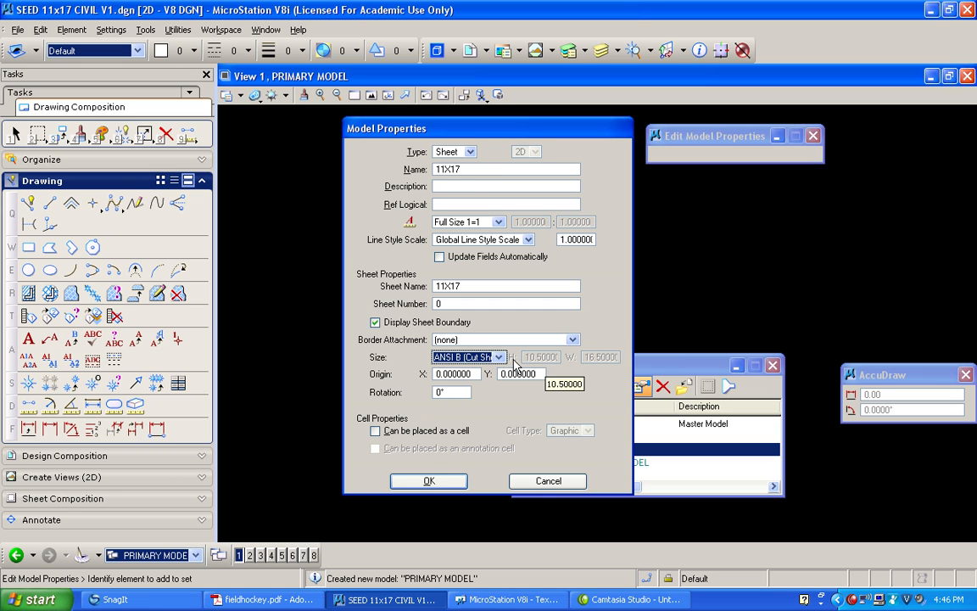
{"action": "left_click", "coordinate": [469, 357]}
{"action": "left_click", "coordinate": [450, 136]}
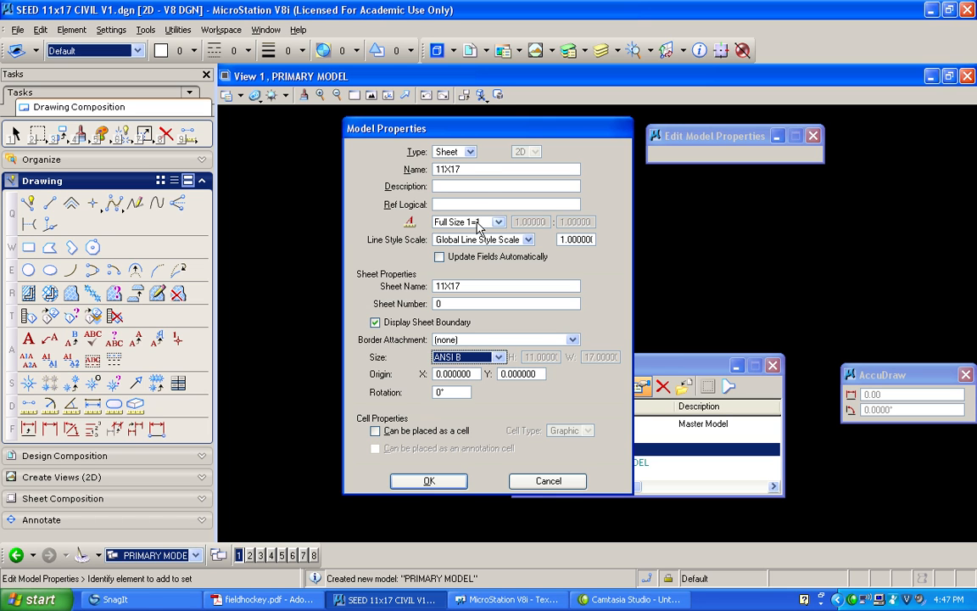
{"action": "left_click", "coordinate": [433, 480]}
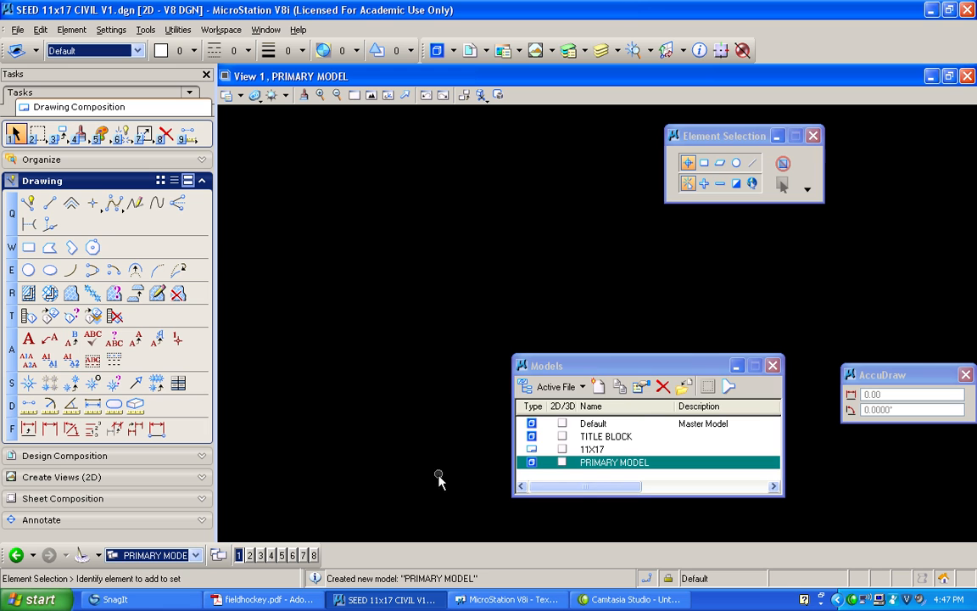
Activate the 11X17 sheet model, fit the whole sheet in the view, and close the model list
{"action": "left_click", "coordinate": [585, 450]}
{"action": "double_click", "coordinate": [586, 449]}
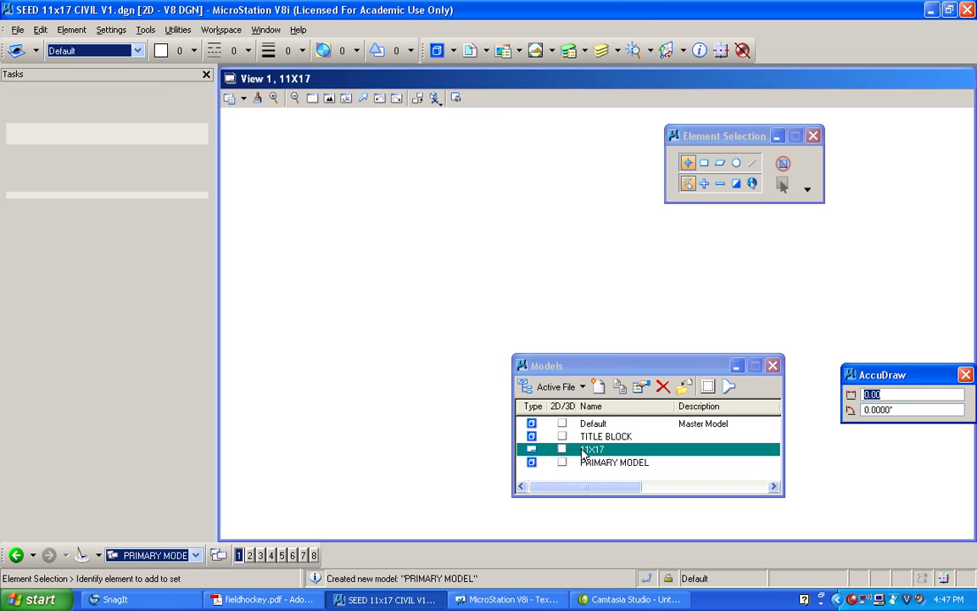
{"action": "left_click", "coordinate": [326, 94]}
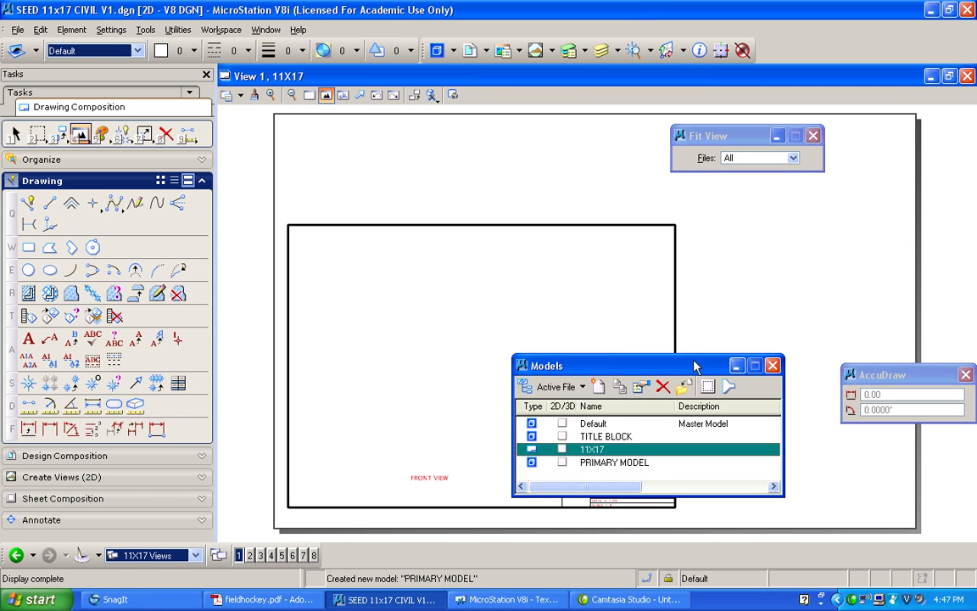
{"action": "left_click", "coordinate": [772, 366]}
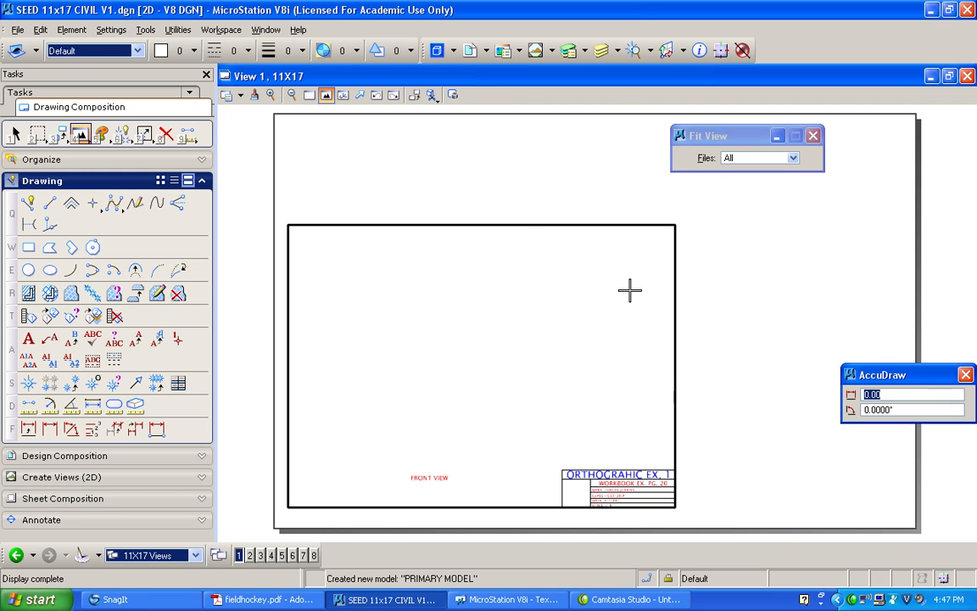
Move the TITLE BLOCK reference horizontally by about 6.01 so its lower-right corner sits near the sheet's lower-right corner
{"action": "left_click", "coordinate": [472, 56]}
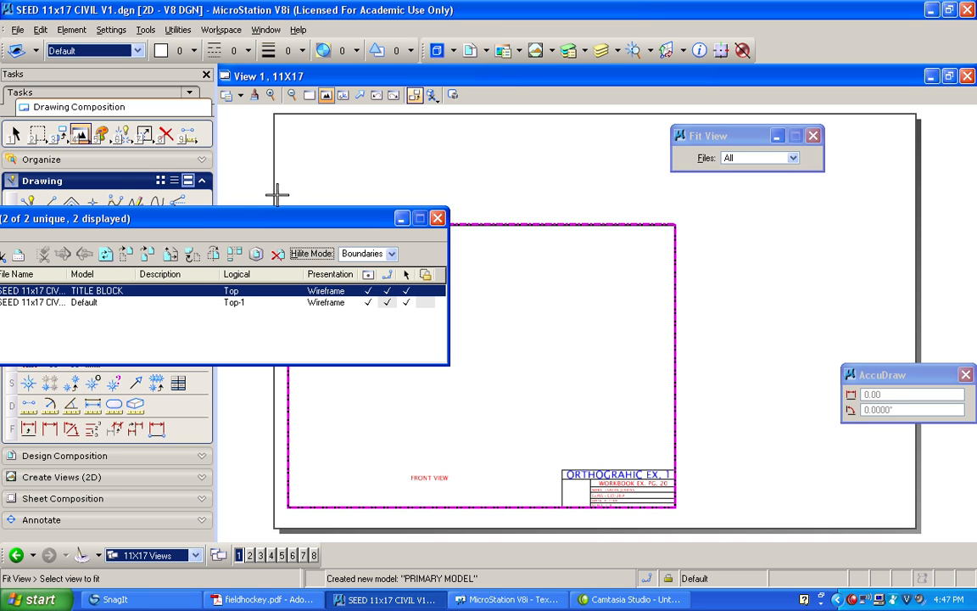
{"action": "left_click_drag", "start_coordinate": [214, 209], "coordinate": [322, 70]}
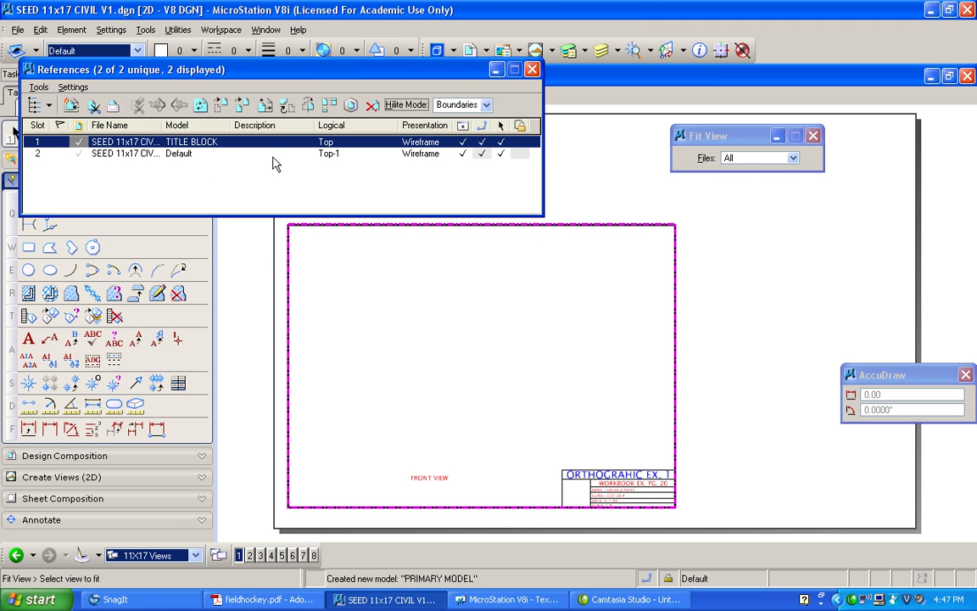
{"action": "left_click", "coordinate": [221, 104]}
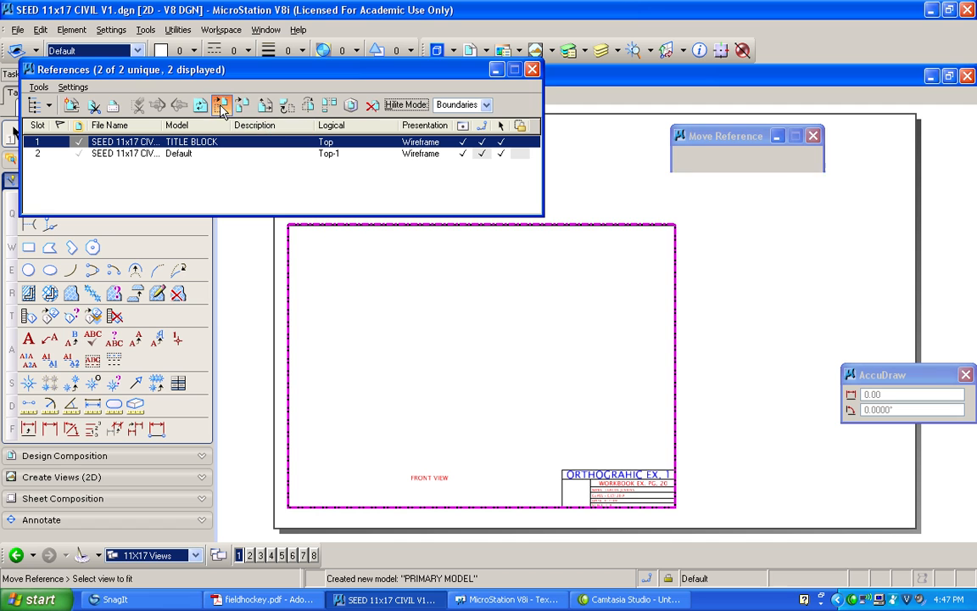
{"action": "left_click", "coordinate": [675, 506]}
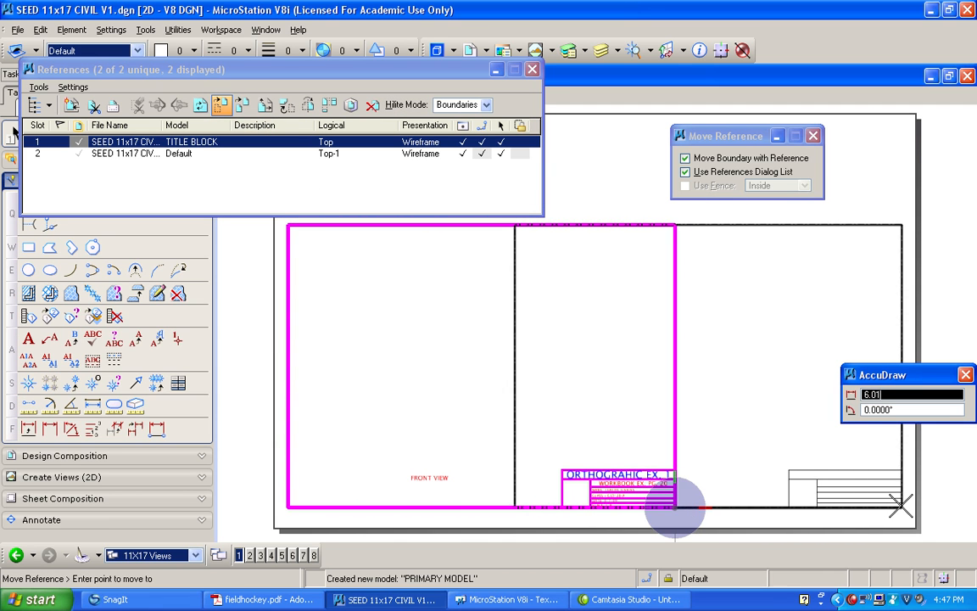
{"action": "left_click", "coordinate": [901, 506]}
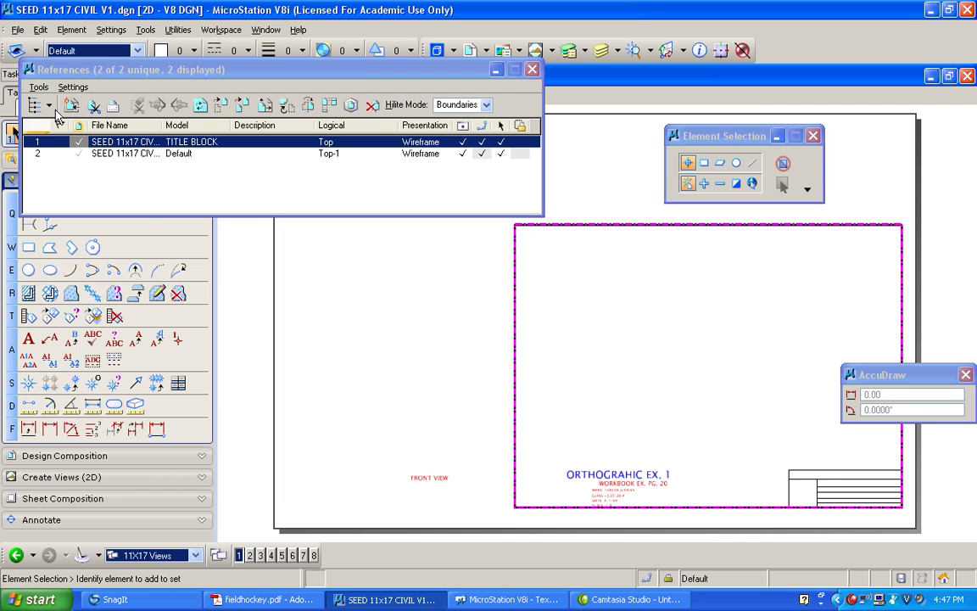
Select the title block texts and the FRONT VIEW label, and move them horizontally by about 6.01 into the relocated title block
{"action": "left_click_drag", "start_coordinate": [125, 68], "coordinate": [238, 30]}
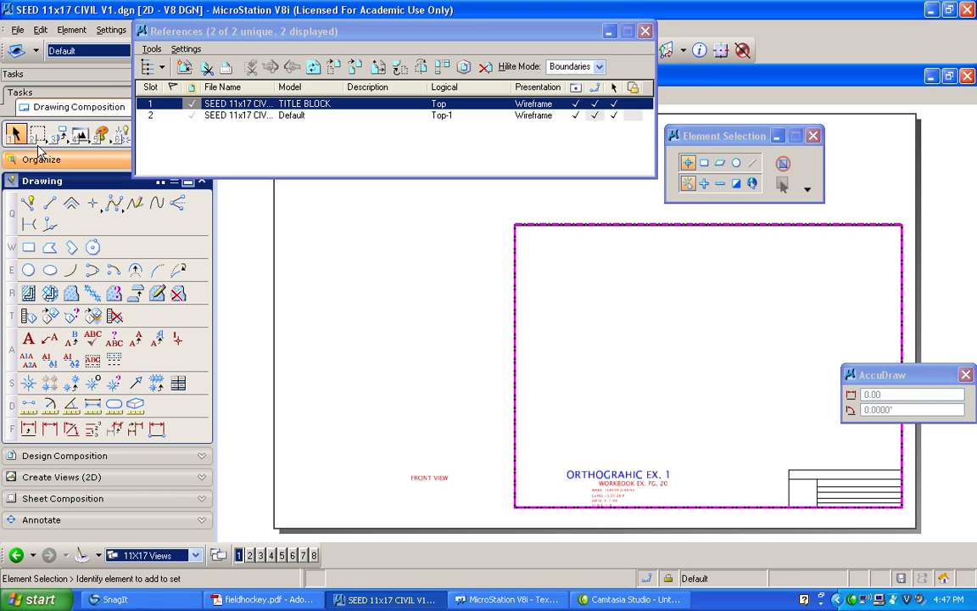
{"action": "left_click_drag", "start_coordinate": [372, 420], "coordinate": [702, 520]}
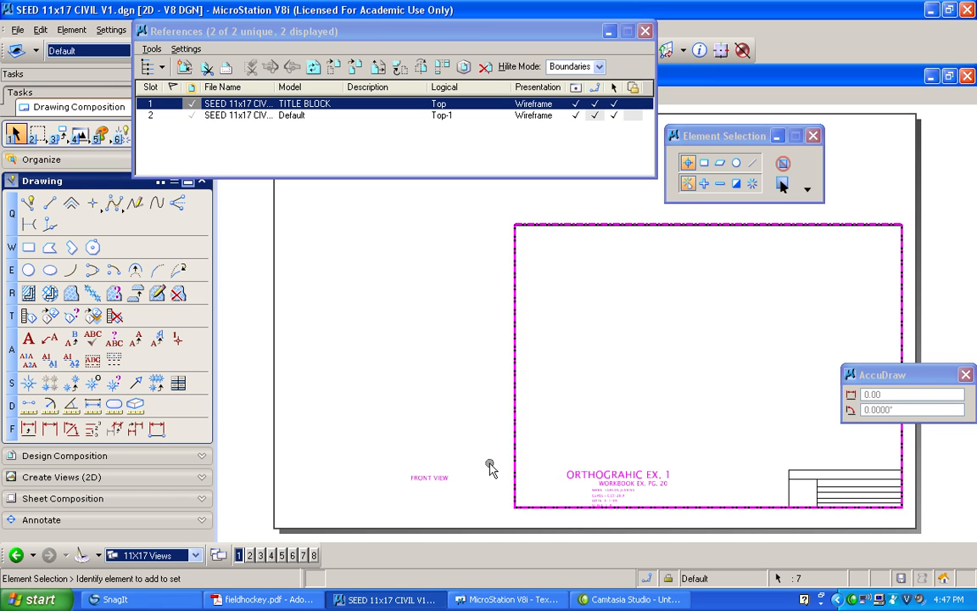
{"action": "left_click_drag", "start_coordinate": [371, 425], "coordinate": [620, 464]}
{"action": "left_click", "coordinate": [59, 139]}
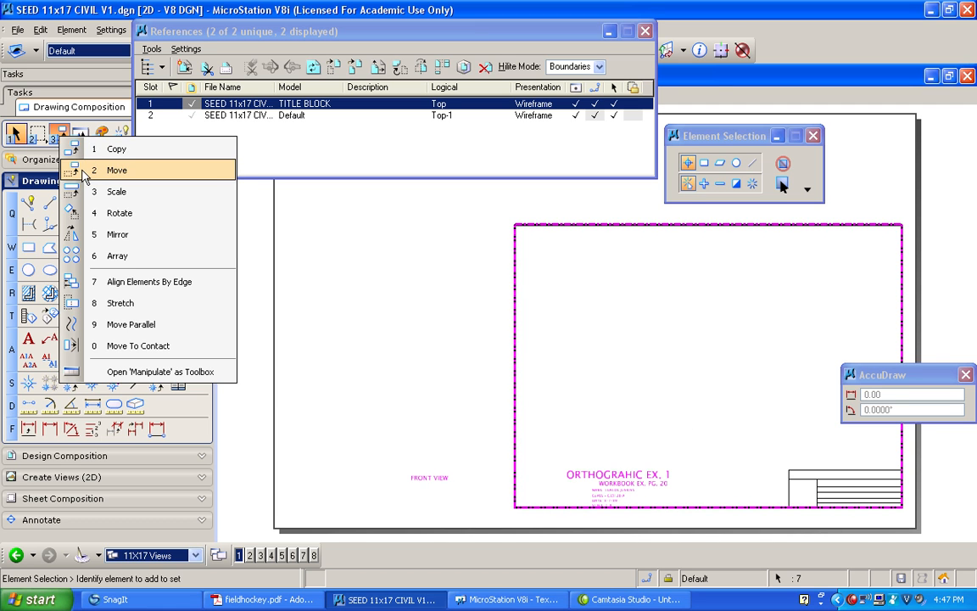
{"action": "left_click", "coordinate": [88, 171]}
{"action": "left_click", "coordinate": [370, 422]}
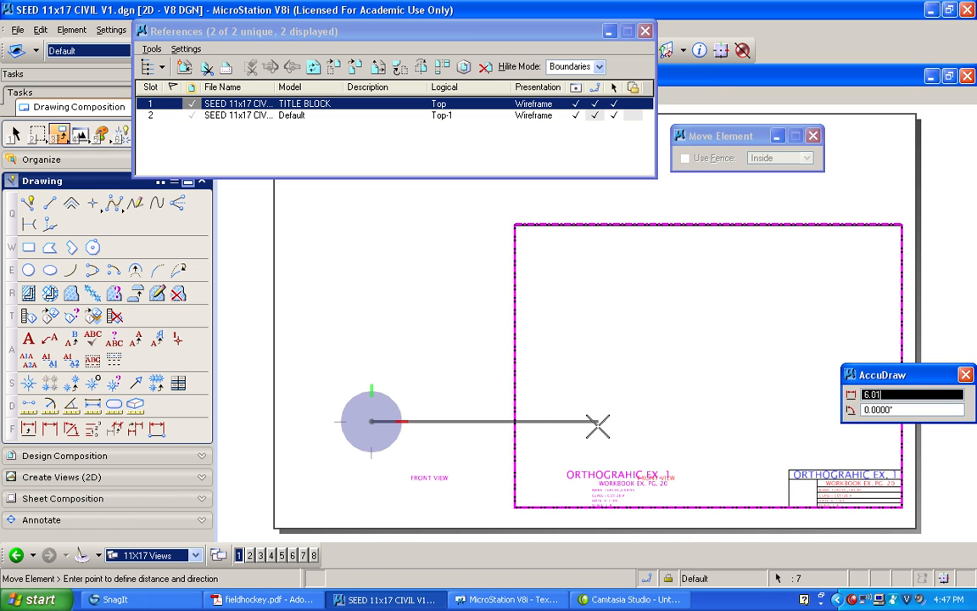
{"action": "left_click", "coordinate": [598, 427]}
{"action": "key", "text": "Escape"}
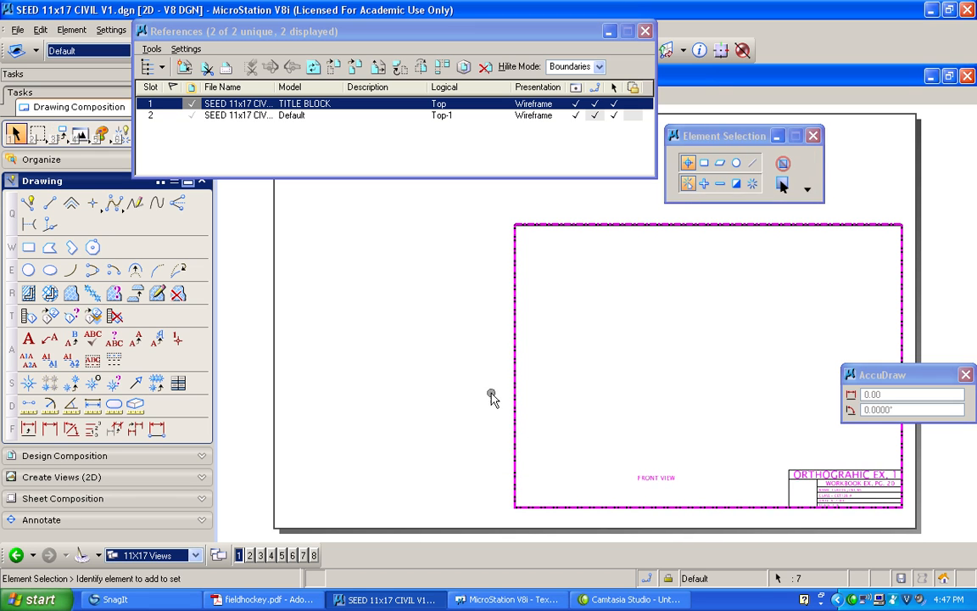
Detach the Default model reference from the sheet and close the references list
{"action": "scroll", "coordinate": [382, 367], "scroll_direction": "down", "scroll_amount": 1}
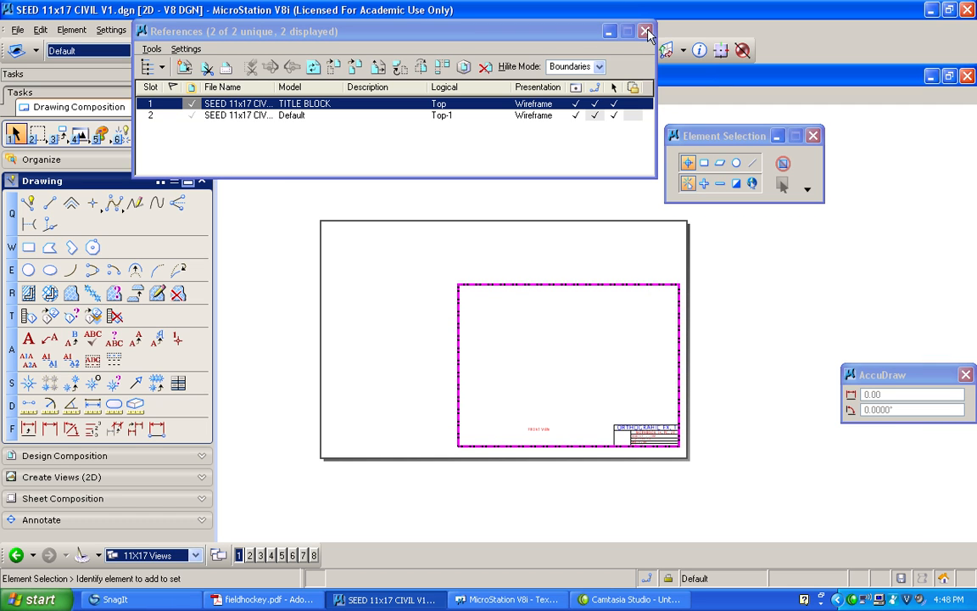
{"action": "left_click", "coordinate": [241, 114]}
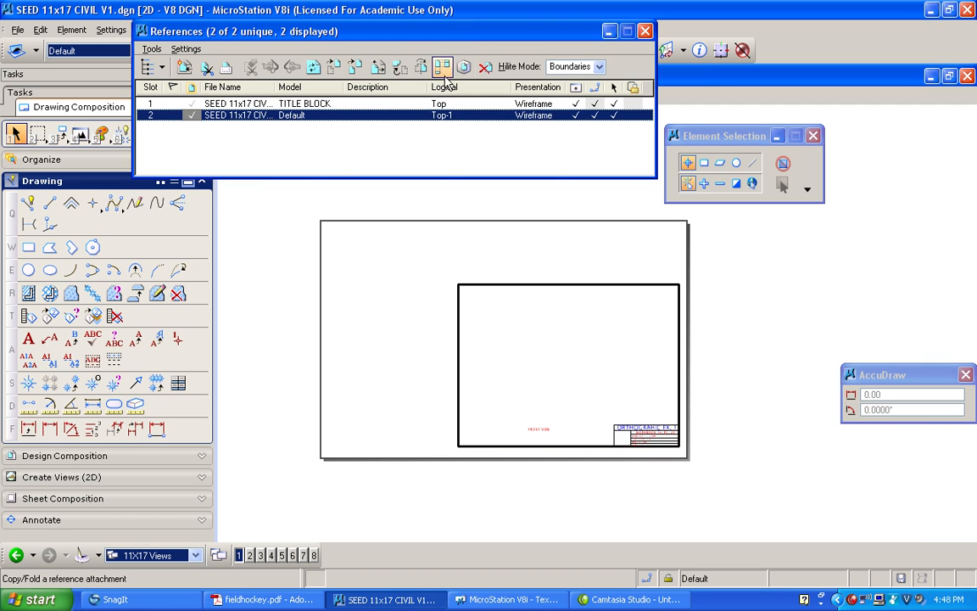
{"action": "left_click", "coordinate": [485, 67]}
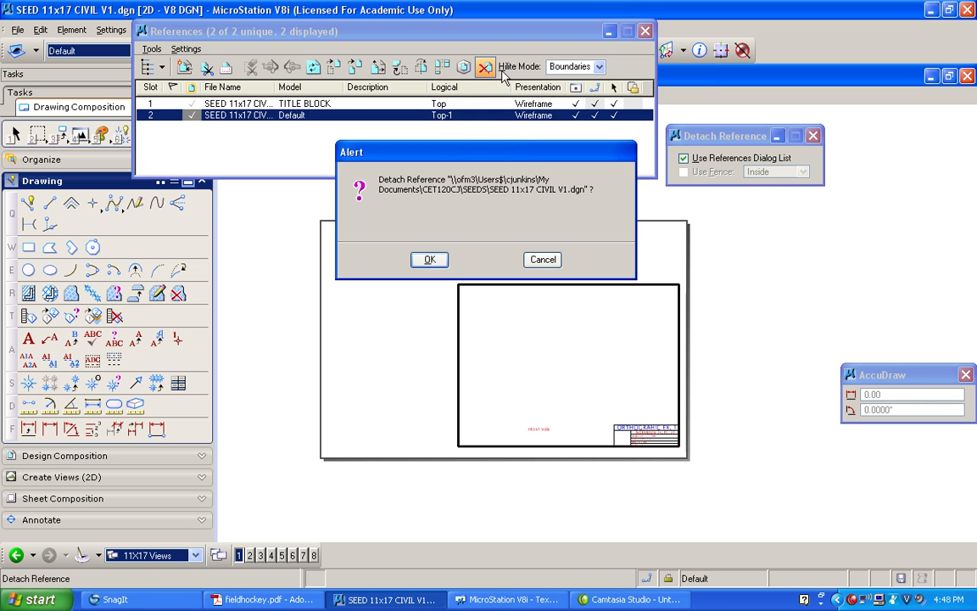
{"action": "left_click", "coordinate": [429, 259]}
{"action": "left_click", "coordinate": [644, 31]}
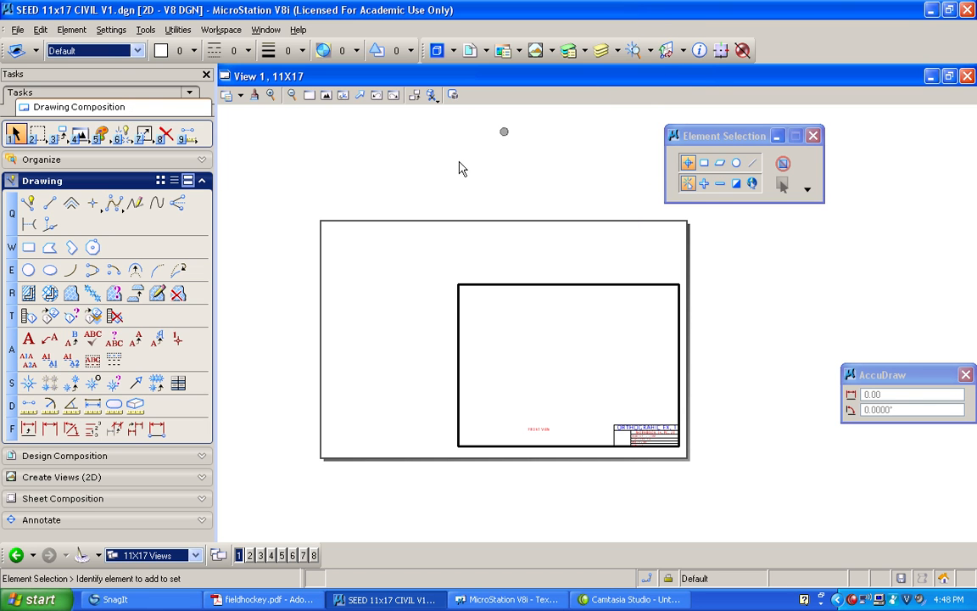
Switch to the TITLE BLOCK Views group and delete the top and left border lines
{"action": "left_click", "coordinate": [195, 554]}
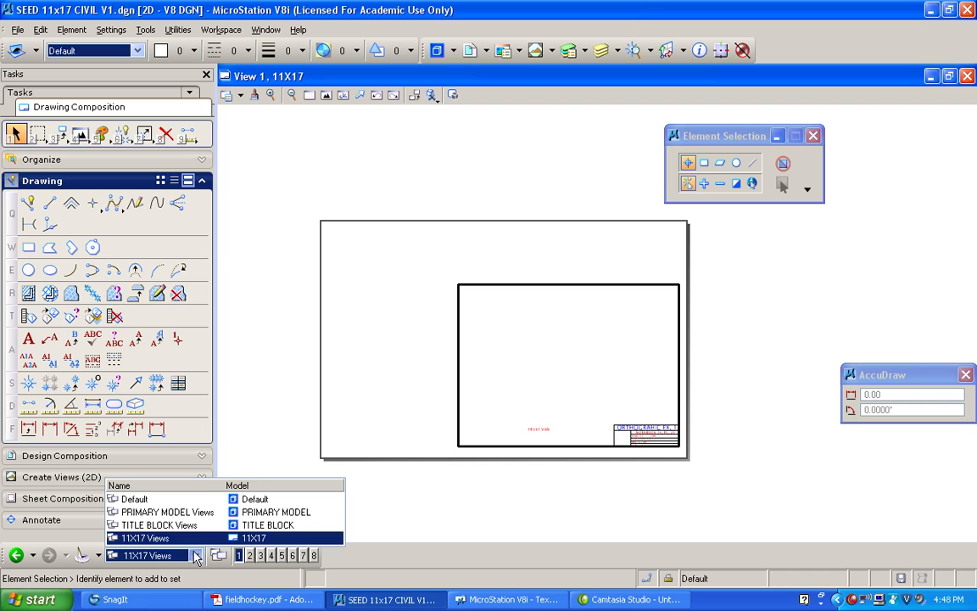
{"action": "left_click", "coordinate": [159, 525]}
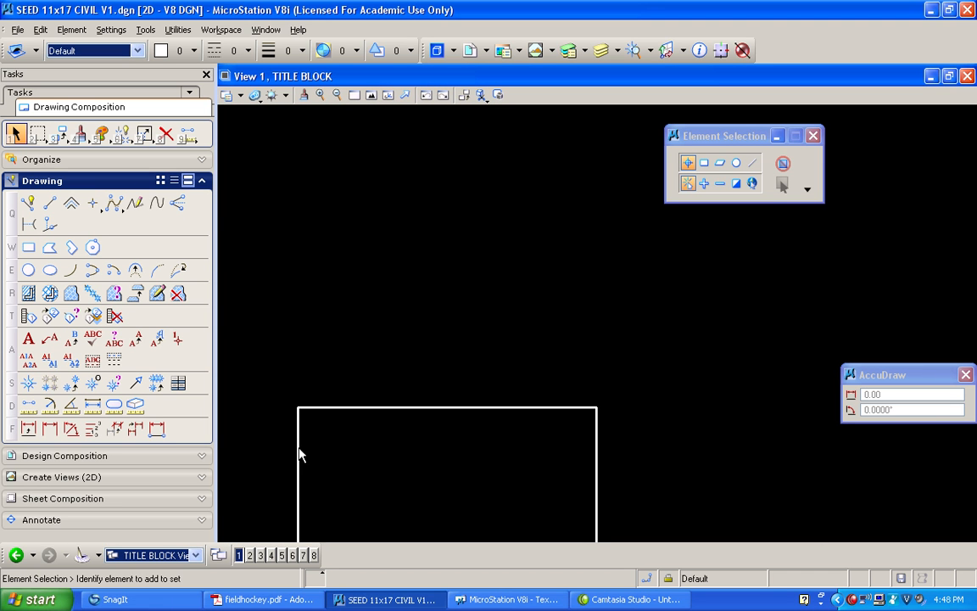
{"action": "middle_click_drag", "start_coordinate": [308, 323], "coordinate": [227, 325]}
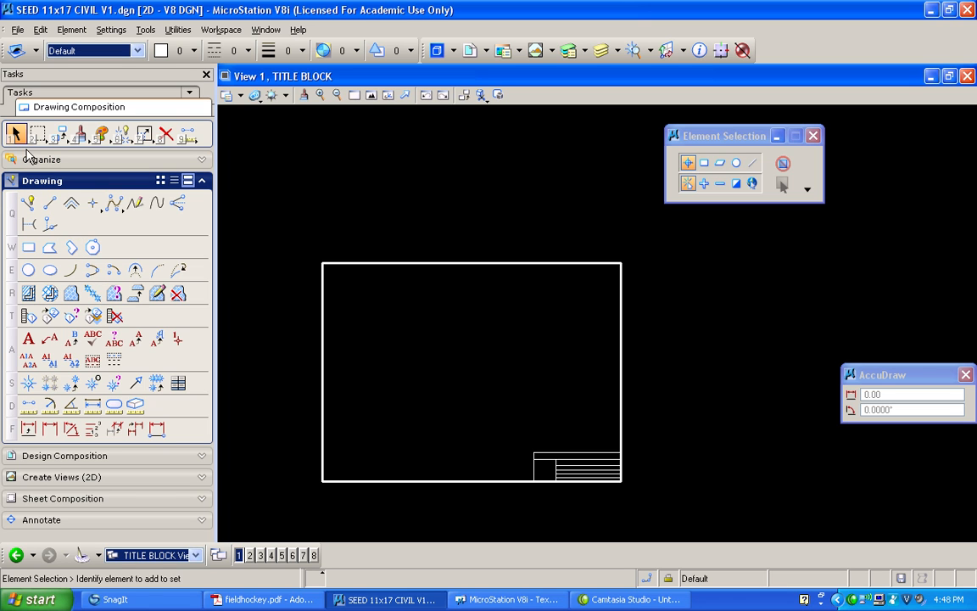
{"action": "left_click", "coordinate": [169, 134]}
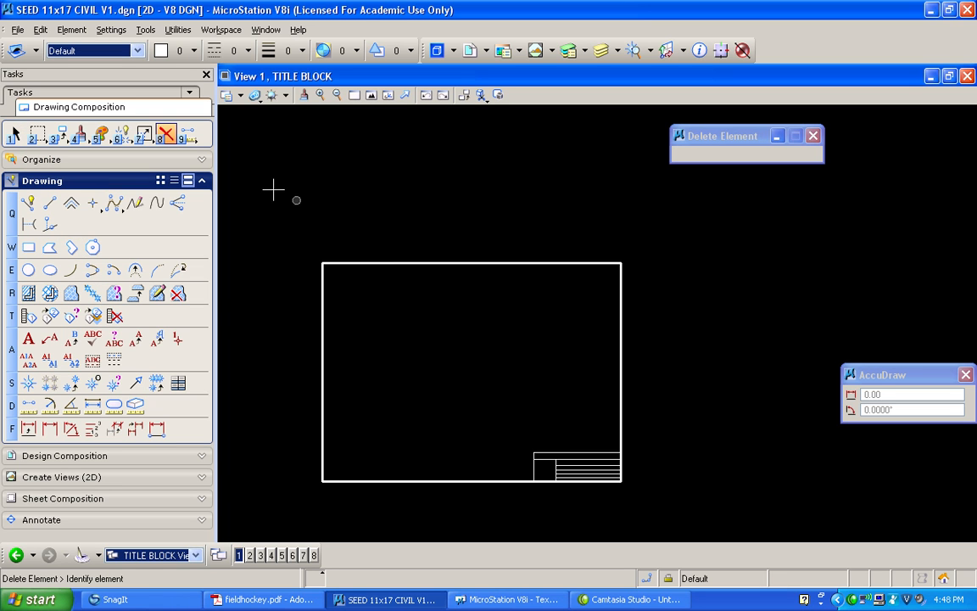
{"action": "left_click", "coordinate": [384, 262]}
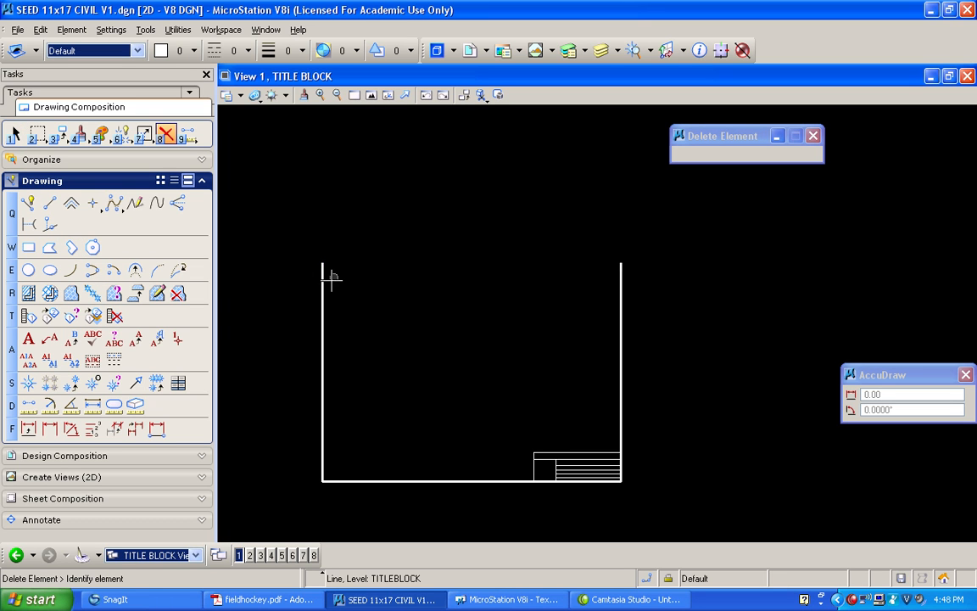
{"action": "left_click", "coordinate": [323, 302]}
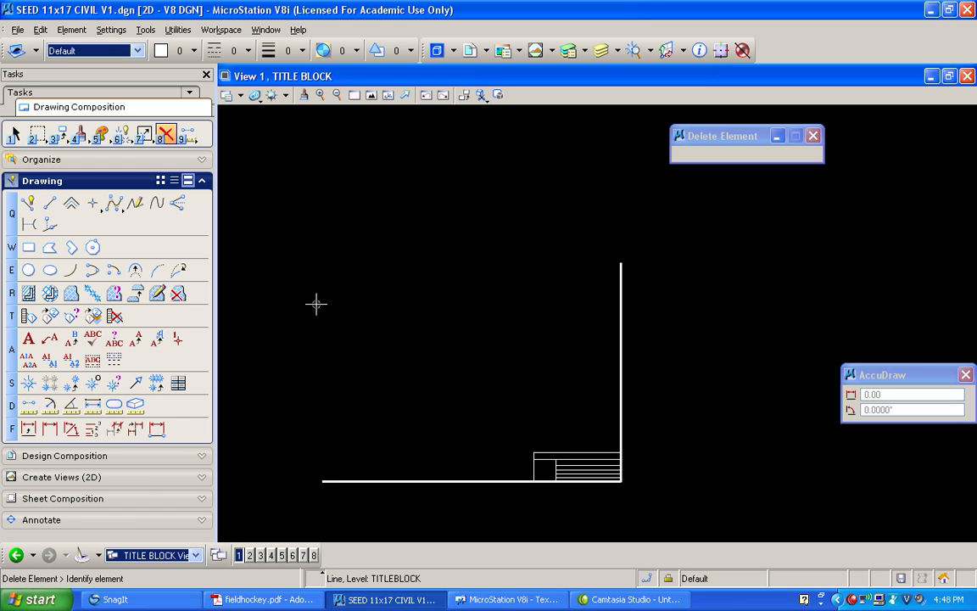
Extend the right border line upward to a total length of 10
{"action": "left_click", "coordinate": [143, 138]}
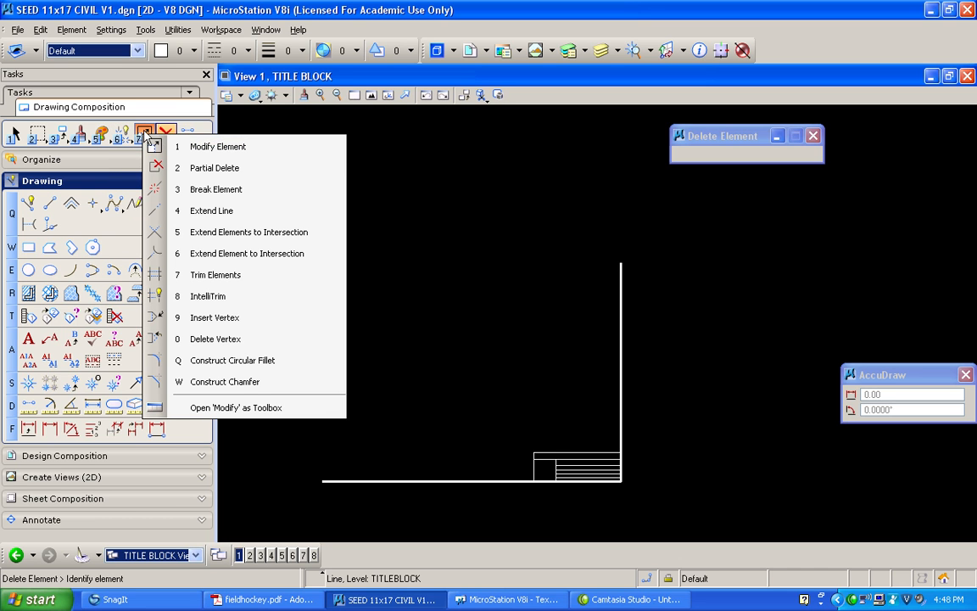
{"action": "left_click", "coordinate": [189, 214]}
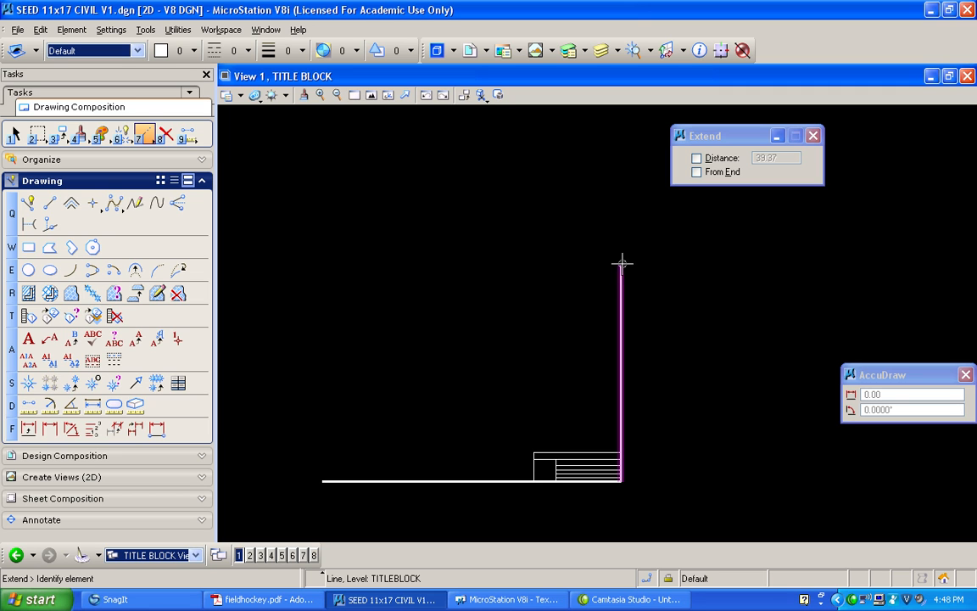
{"action": "left_click", "coordinate": [624, 237]}
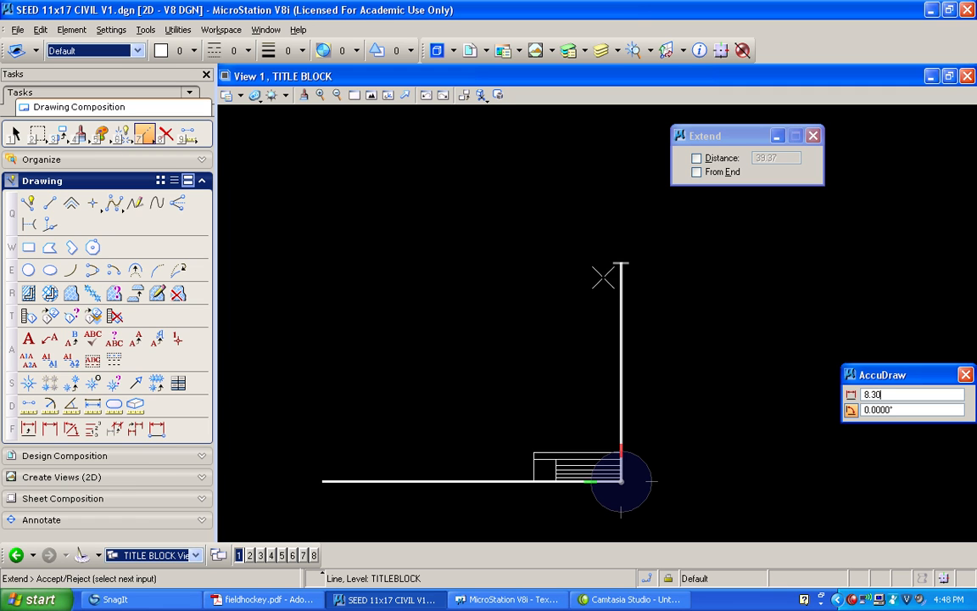
{"action": "key", "text": "space"}
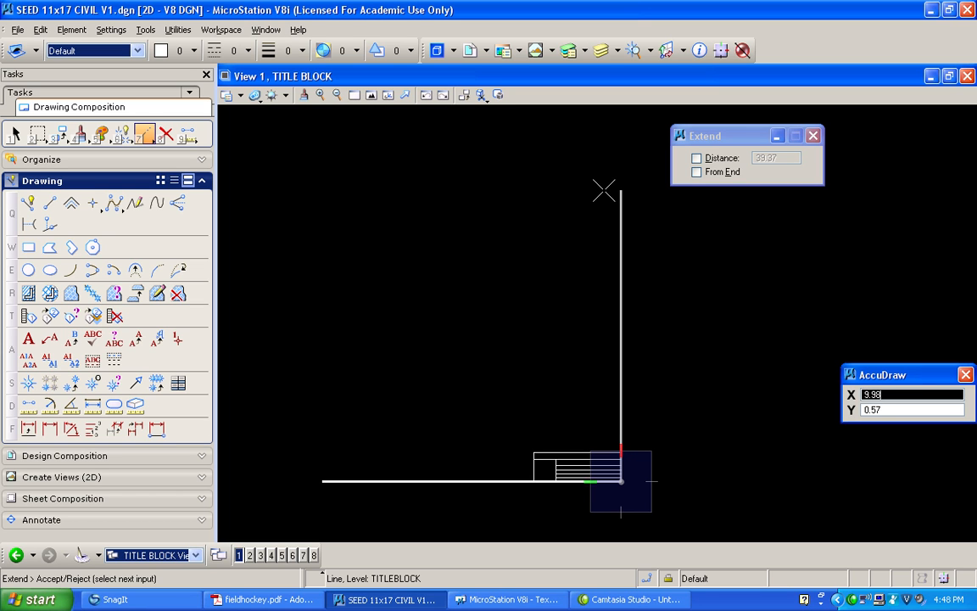
{"action": "type", "text": "10"}
{"action": "left_click", "coordinate": [604, 190]}
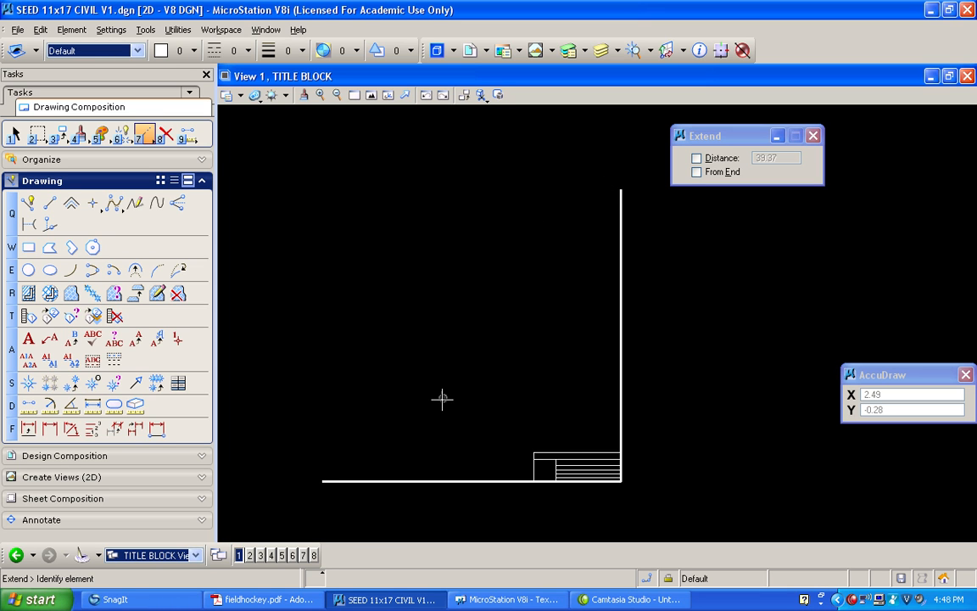
Extend the bottom border line to the left to a total length of 15.75
{"action": "left_click_drag", "start_coordinate": [450, 387], "coordinate": [399, 389], "text": "shift"}
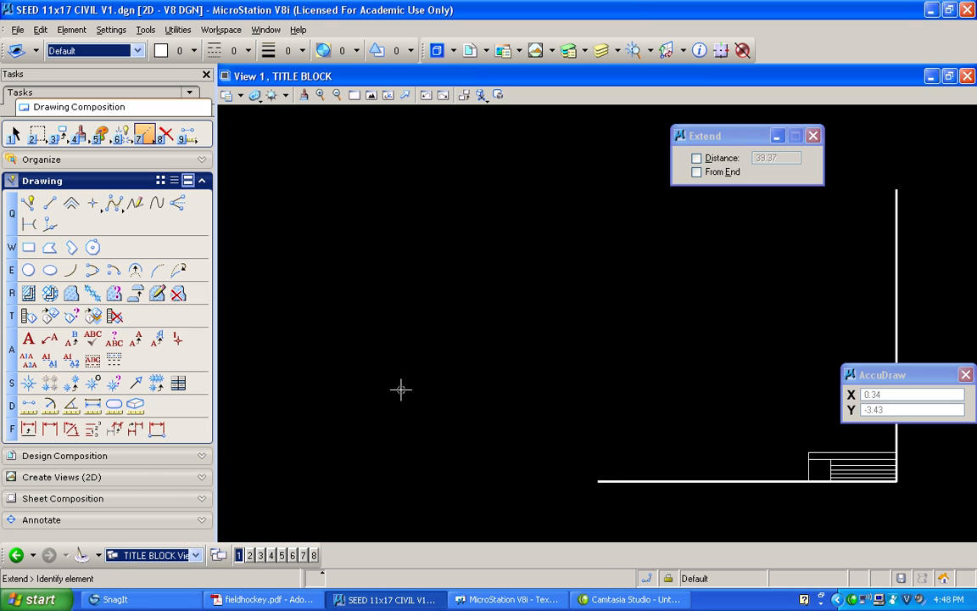
{"action": "left_click", "coordinate": [595, 481]}
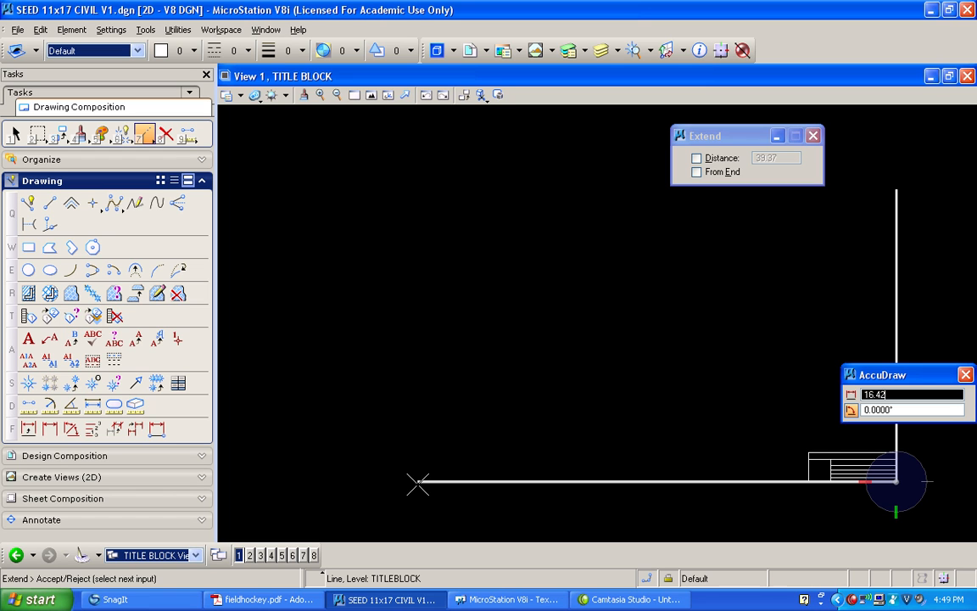
{"action": "type", "text": "15.75"}
{"action": "left_click", "coordinate": [417, 484]}
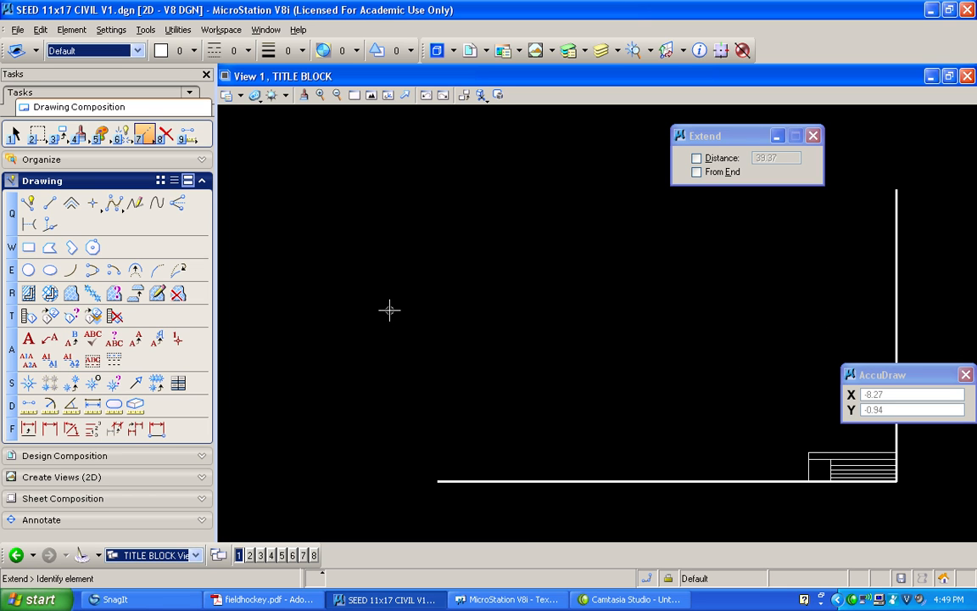
Match the active element settings to the bottom border line with SmartMatch
{"action": "left_click", "coordinate": [102, 136]}
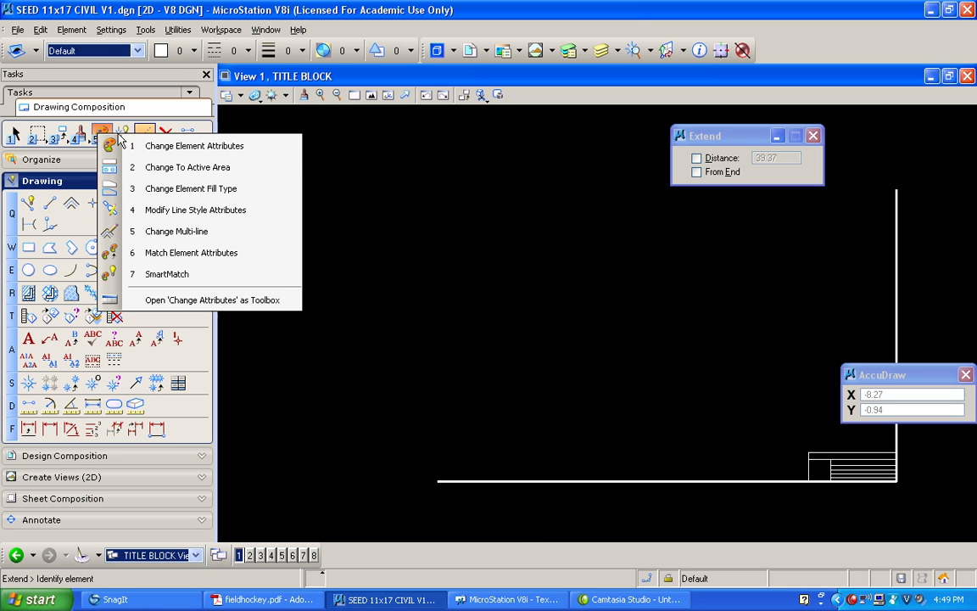
{"action": "left_click", "coordinate": [179, 274]}
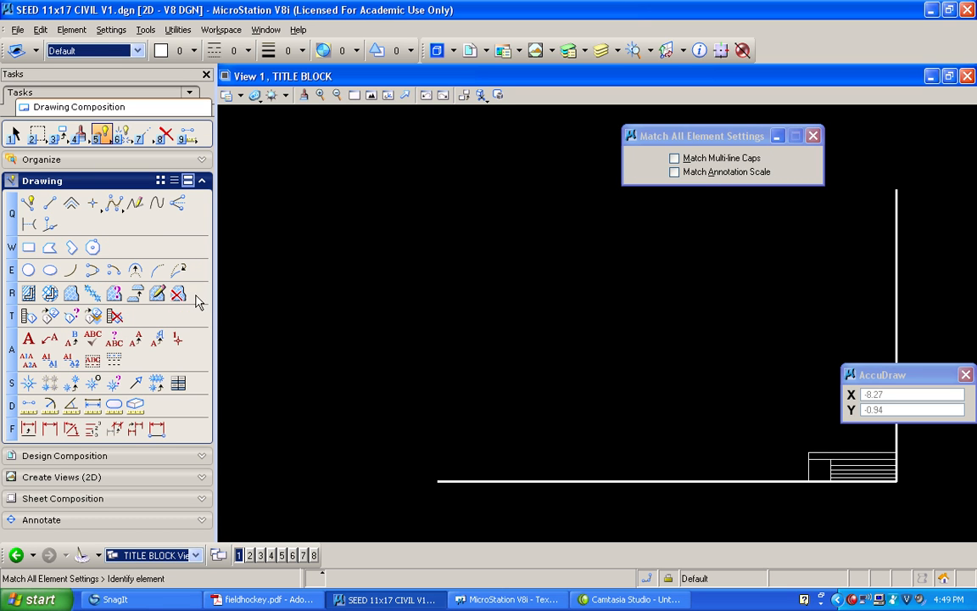
{"action": "left_click", "coordinate": [482, 480]}
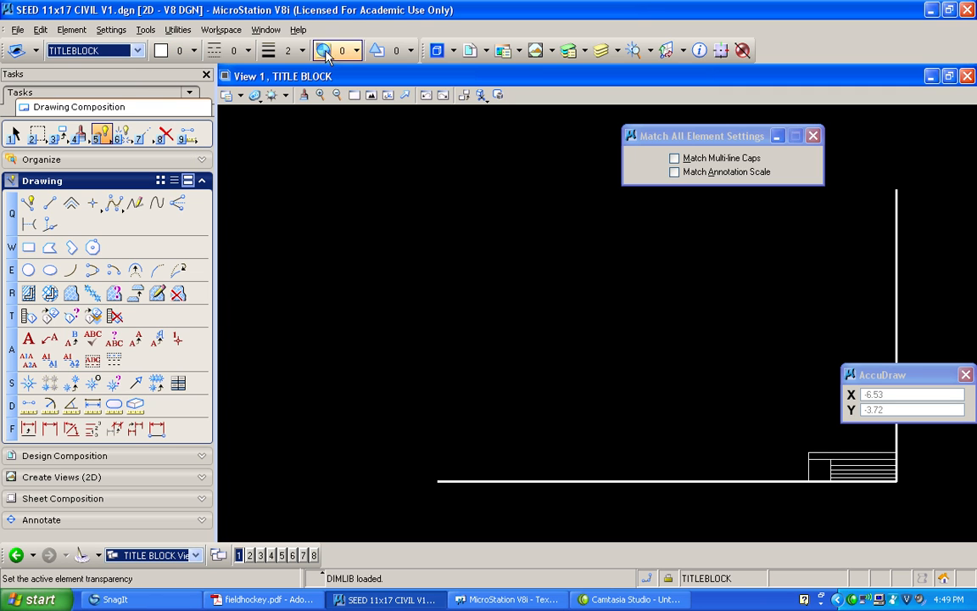
Close the title block border with a SmartLine from the bottom line's left end up and across to the right line's top end
{"action": "left_click", "coordinate": [28, 202]}
{"action": "left_click", "coordinate": [437, 481]}
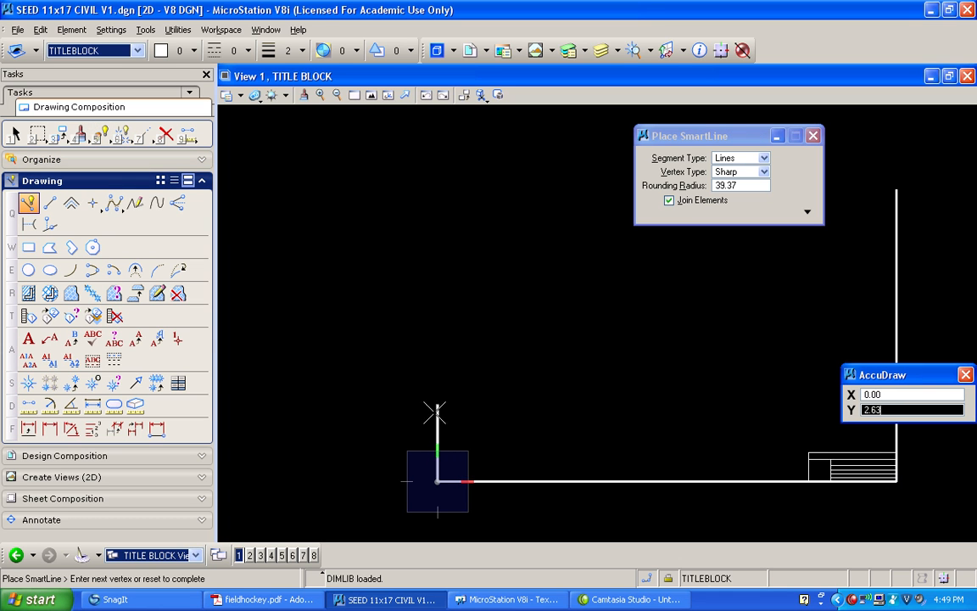
{"action": "right_click", "coordinate": [429, 390]}
{"action": "left_click", "coordinate": [437, 481]}
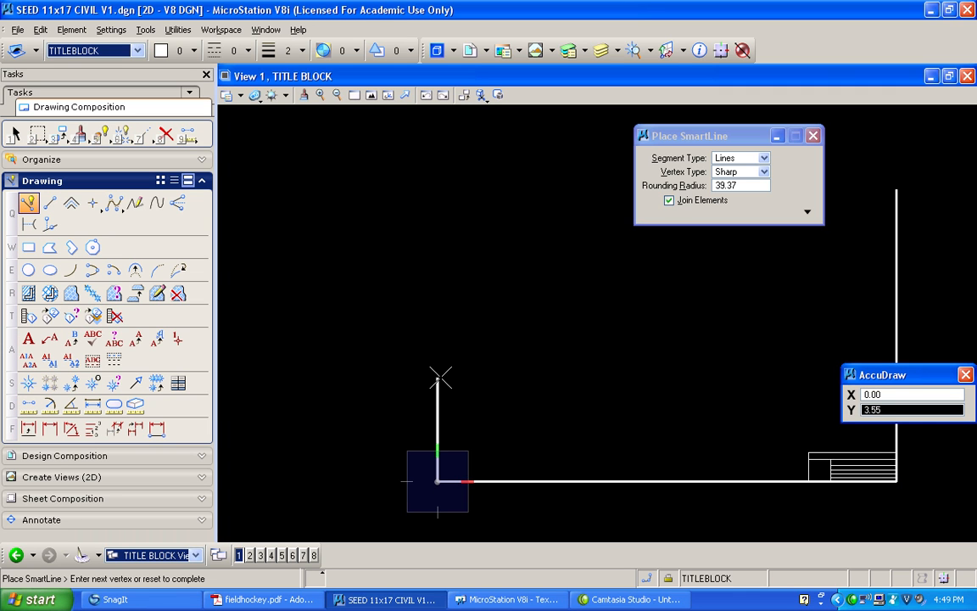
{"action": "key", "text": "Return"}
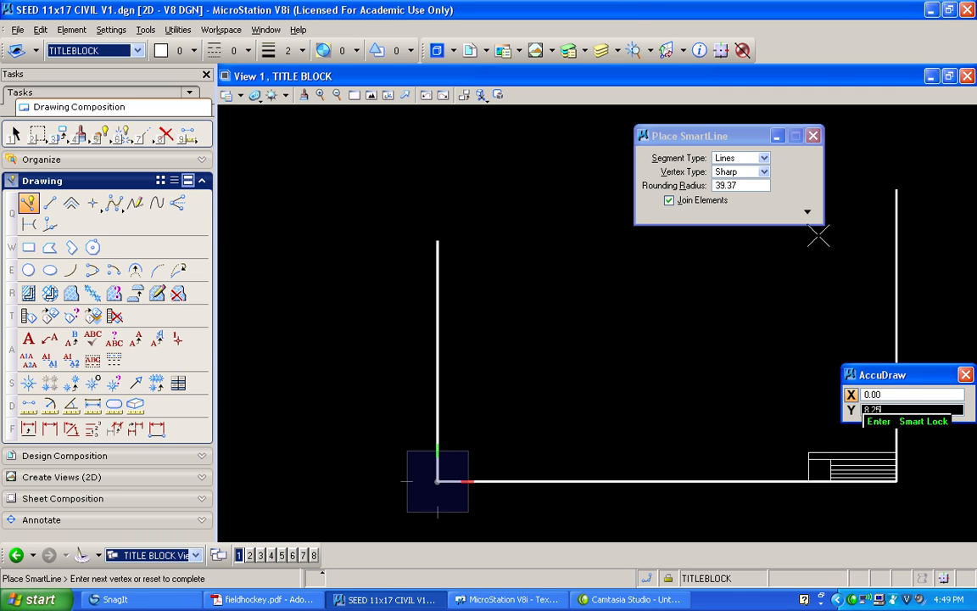
{"action": "left_click", "coordinate": [897, 190]}
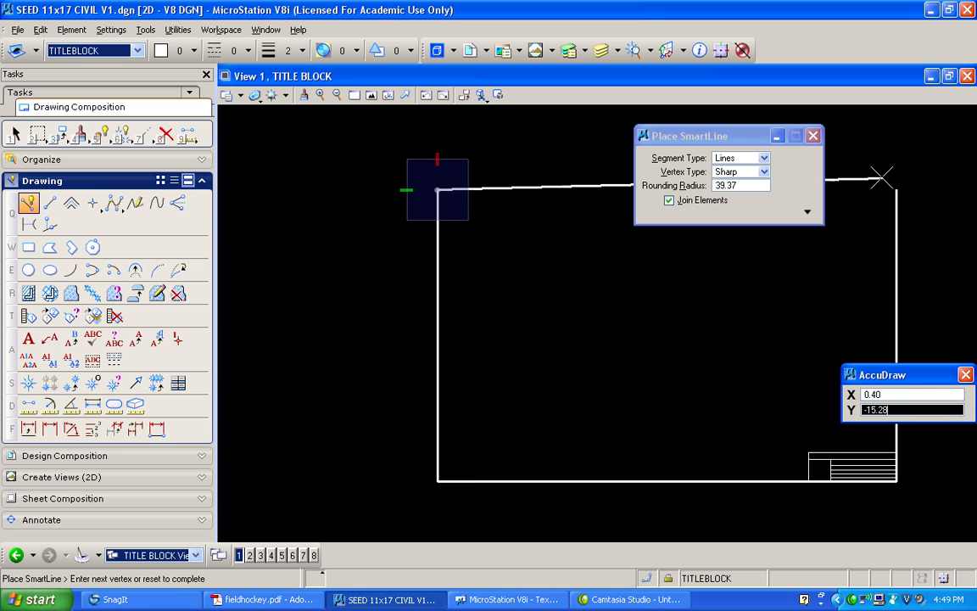
{"action": "left_click", "coordinate": [894, 191]}
{"action": "right_click", "coordinate": [893, 192]}
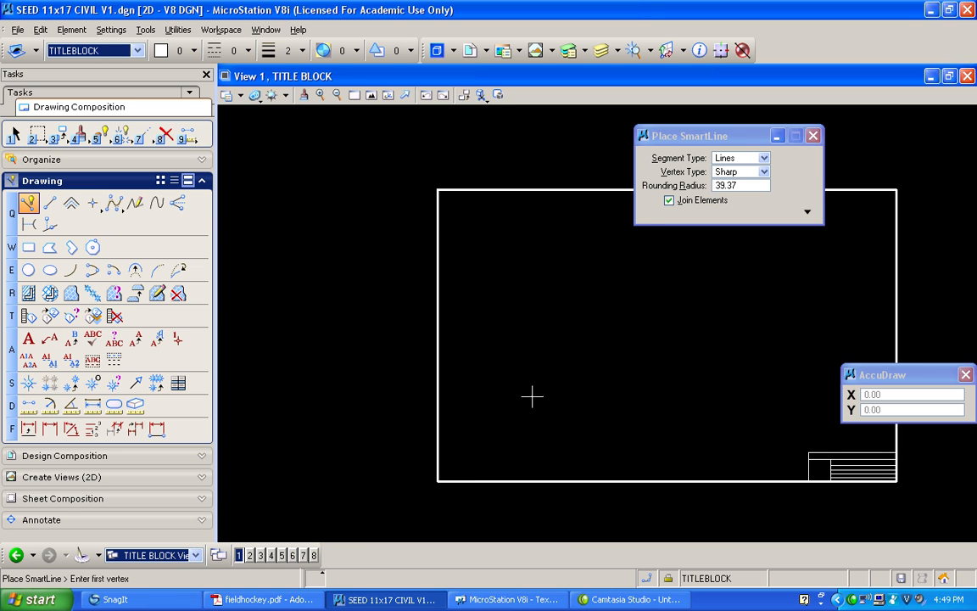
Check the enlarged border in the 11X17 Views group, and switch to the PRIMARY MODEL Views group
{"action": "left_click", "coordinate": [196, 555]}
{"action": "left_click", "coordinate": [195, 538]}
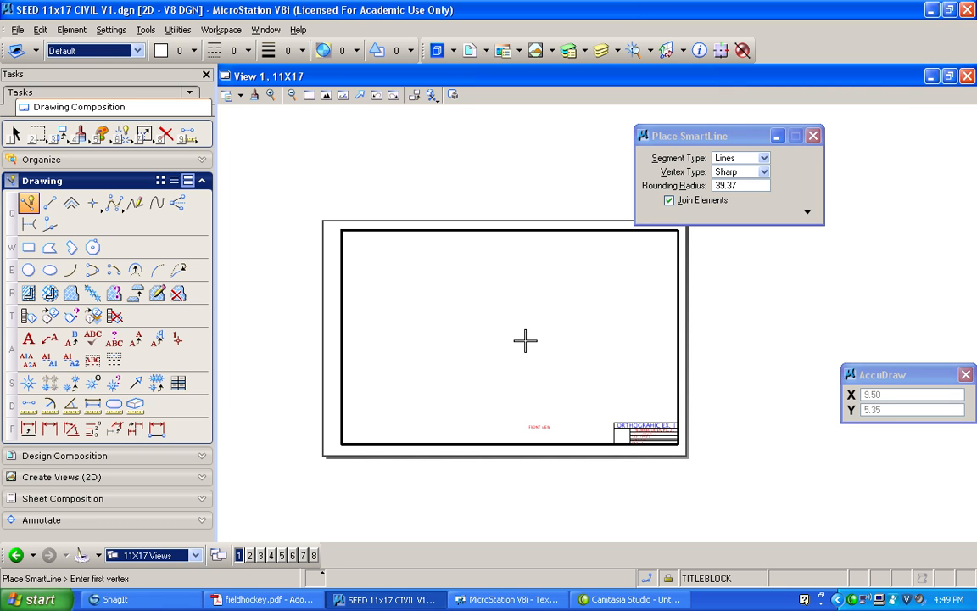
{"action": "left_click", "coordinate": [195, 556]}
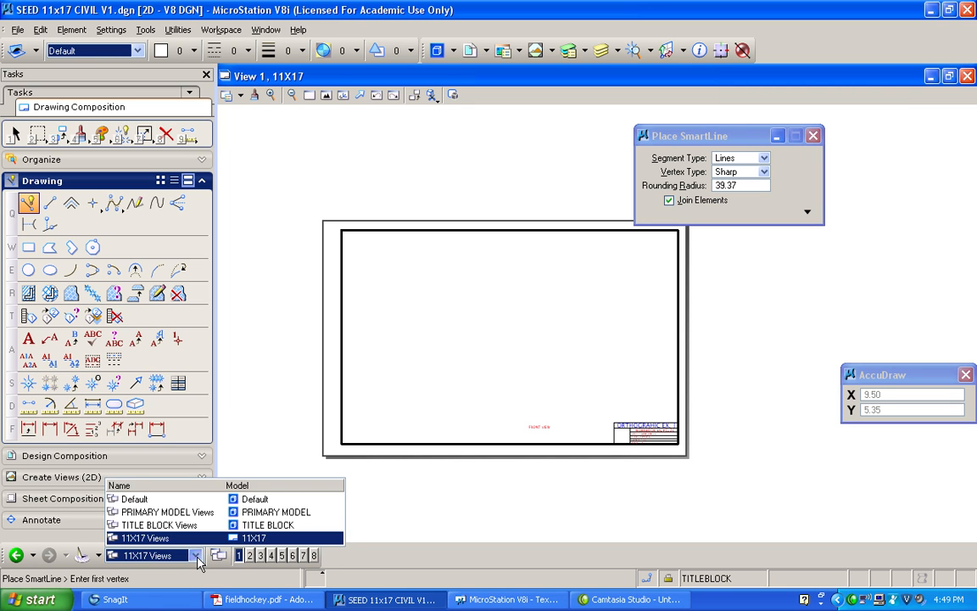
{"action": "left_click", "coordinate": [182, 512]}
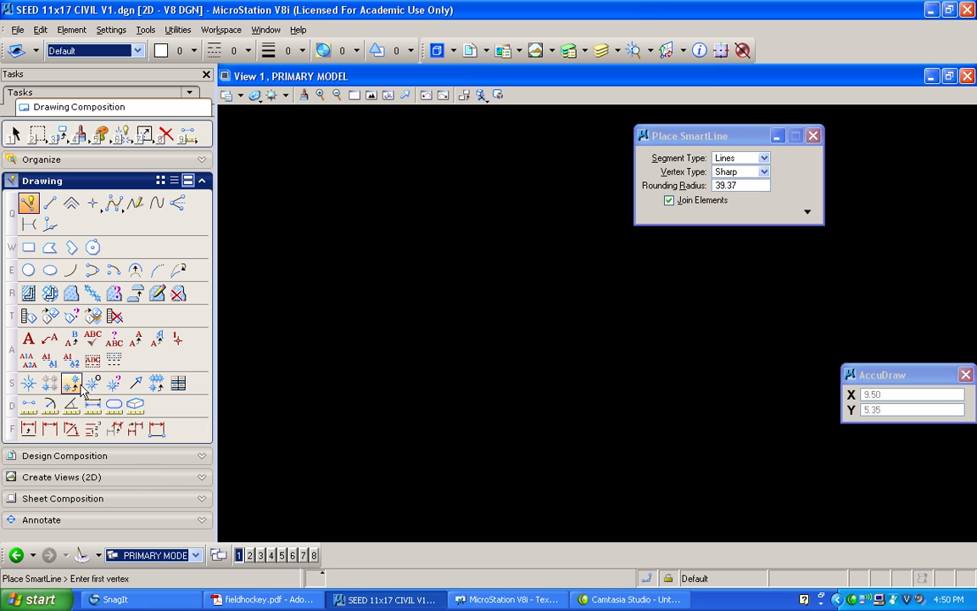
Set the design file's working units to MU:SU format with Feet as master unit and Inches as sub unit
{"action": "left_click", "coordinate": [111, 31]}
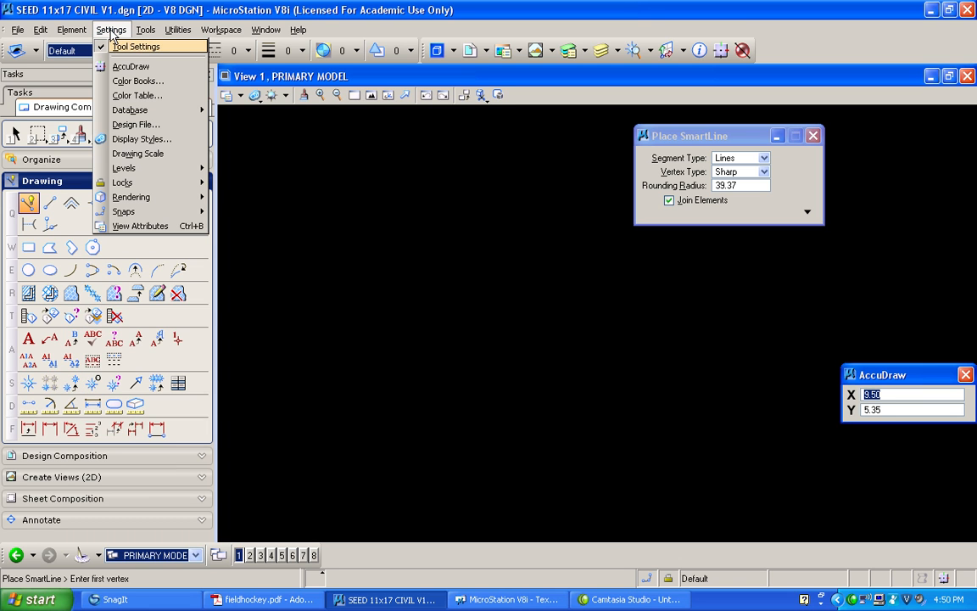
{"action": "left_click", "coordinate": [139, 126]}
{"action": "left_click", "coordinate": [367, 327]}
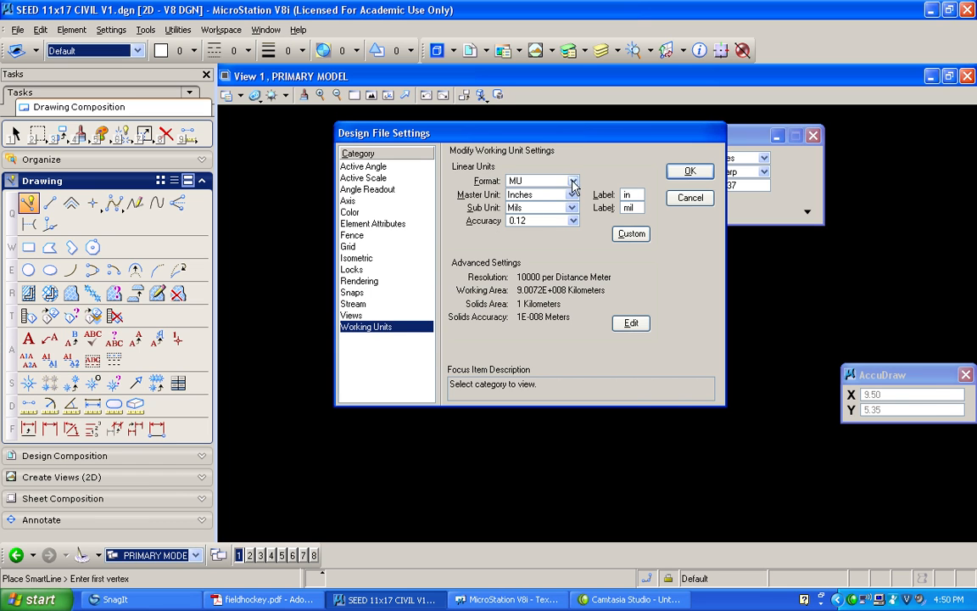
{"action": "left_click", "coordinate": [514, 181]}
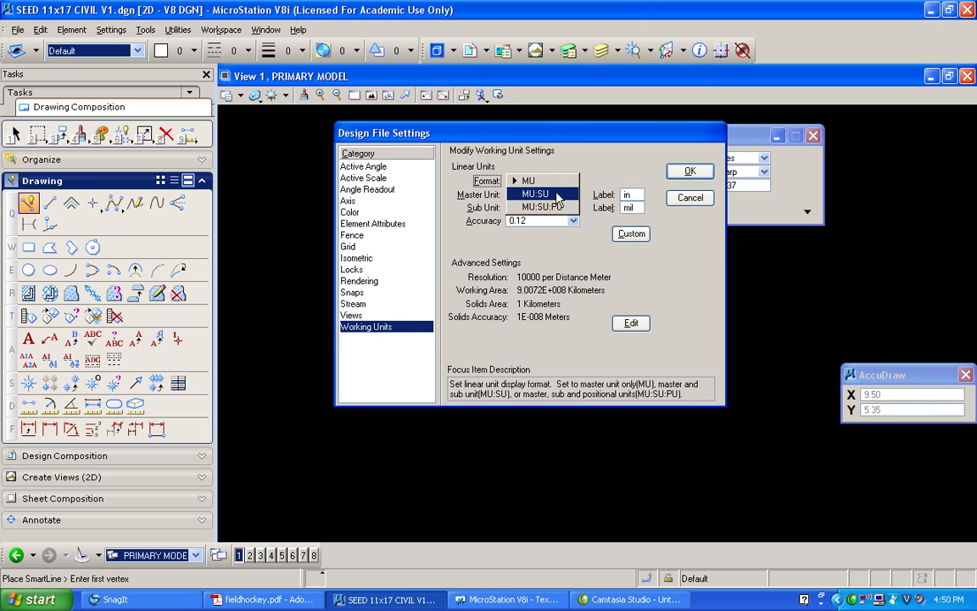
{"action": "left_click", "coordinate": [557, 195]}
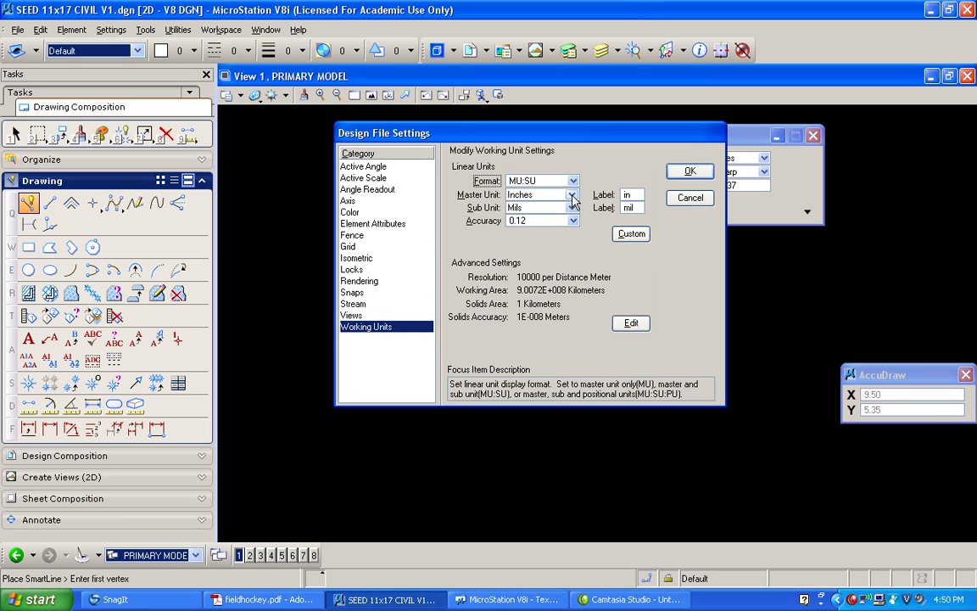
{"action": "left_click", "coordinate": [573, 197]}
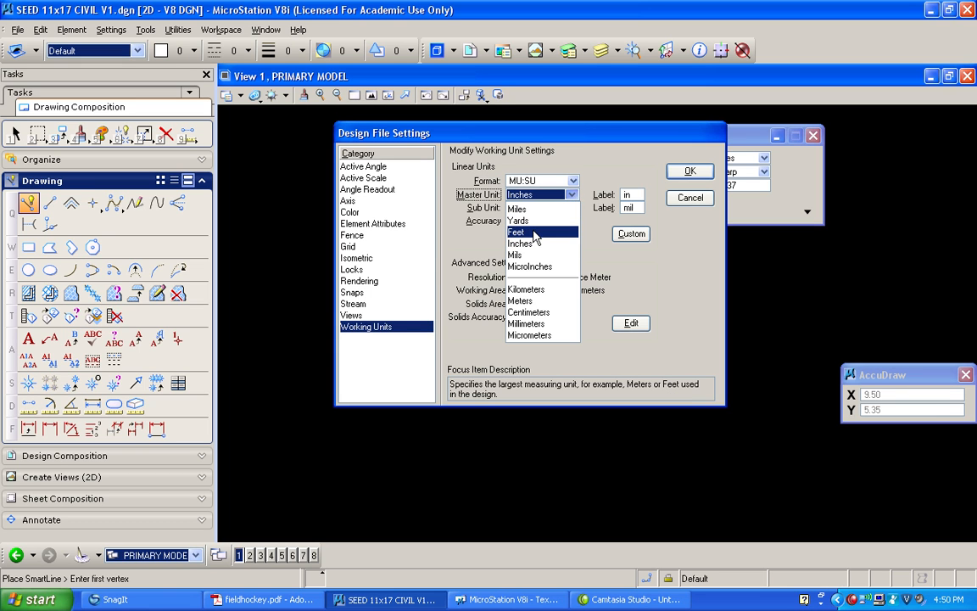
{"action": "left_click", "coordinate": [534, 233]}
{"action": "left_click", "coordinate": [538, 208]}
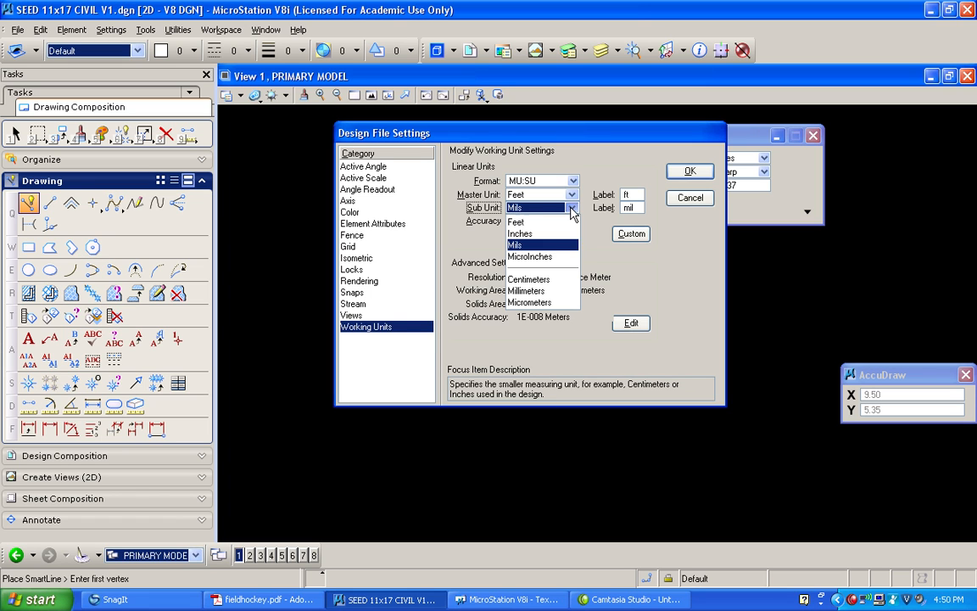
{"action": "left_click", "coordinate": [536, 235]}
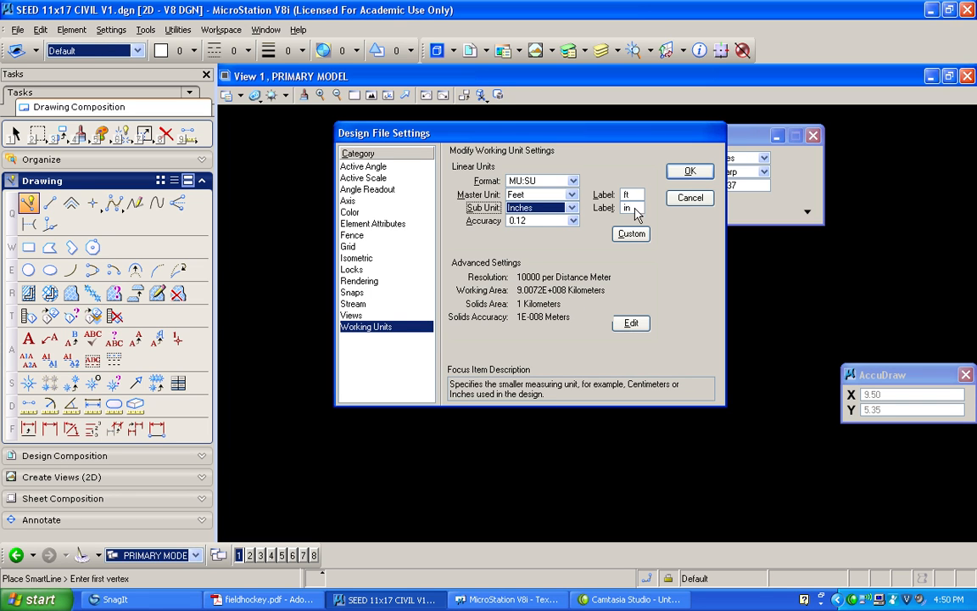
Label the master unit ' and the sub unit ", and accept the design file settings
{"action": "left_click_drag", "start_coordinate": [633, 195], "coordinate": [596, 195]}
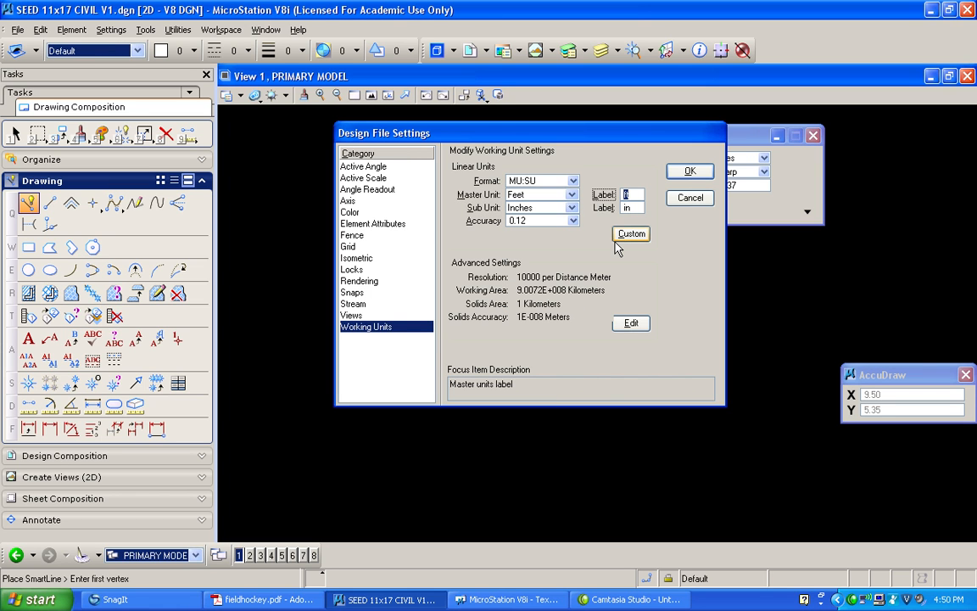
{"action": "type", "text": "'"}
{"action": "left_click_drag", "start_coordinate": [636, 209], "coordinate": [601, 207]}
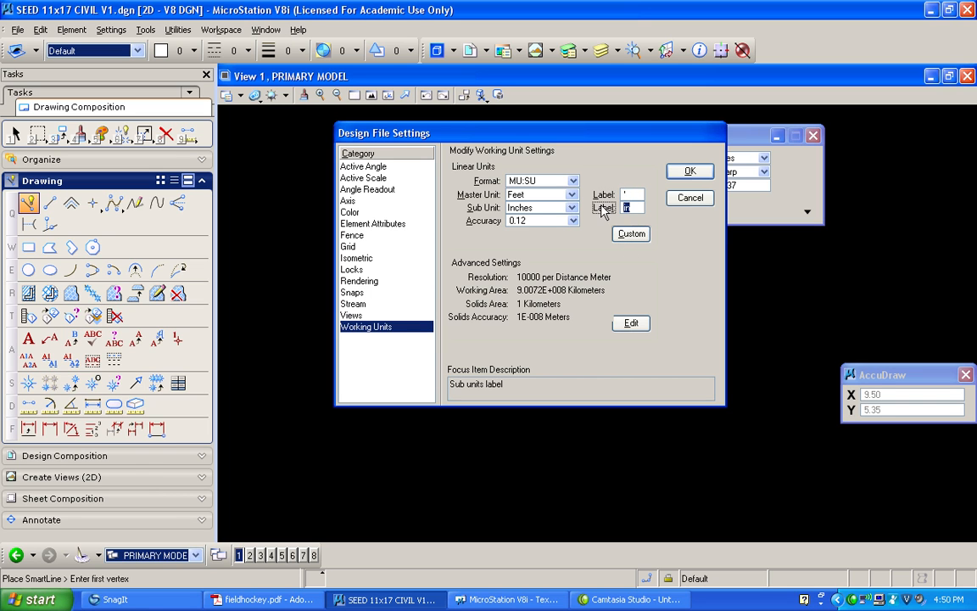
{"action": "type", "text": "\""}
{"action": "left_click", "coordinate": [692, 170]}
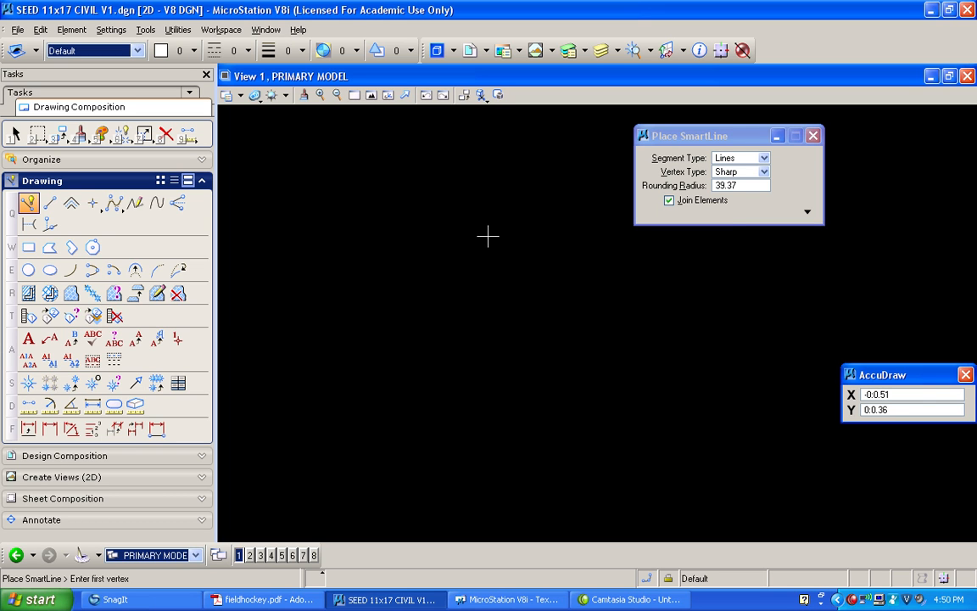
Make PRIMARY the active level and set the active line weight to 1
{"action": "left_click", "coordinate": [137, 51]}
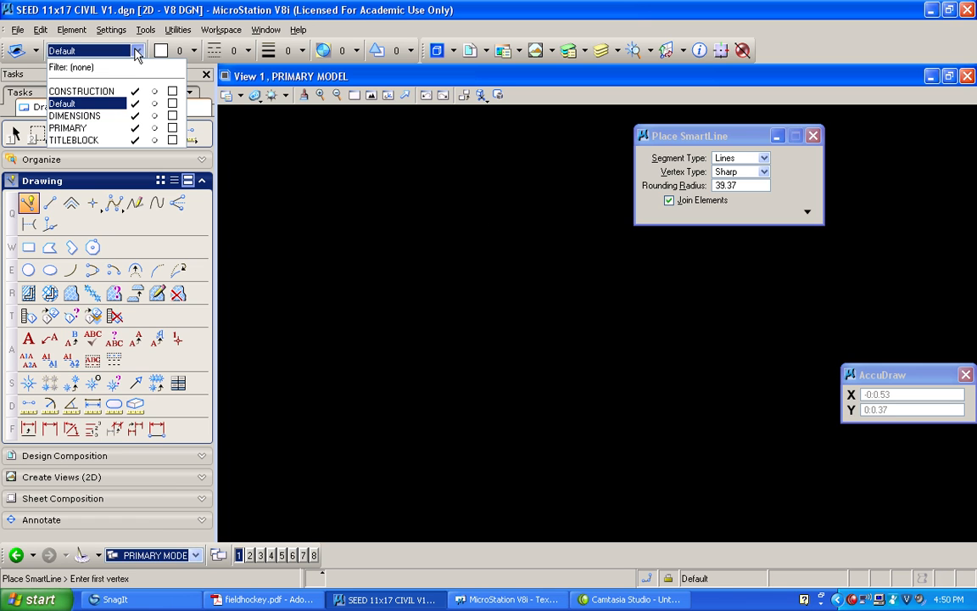
{"action": "left_click", "coordinate": [98, 128]}
{"action": "left_click", "coordinate": [279, 52]}
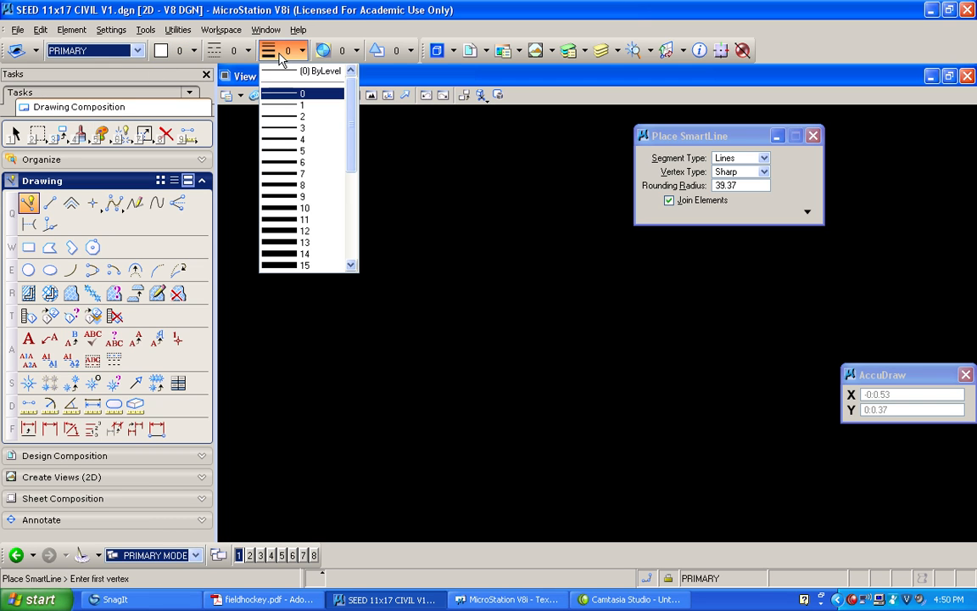
{"action": "left_click", "coordinate": [307, 104]}
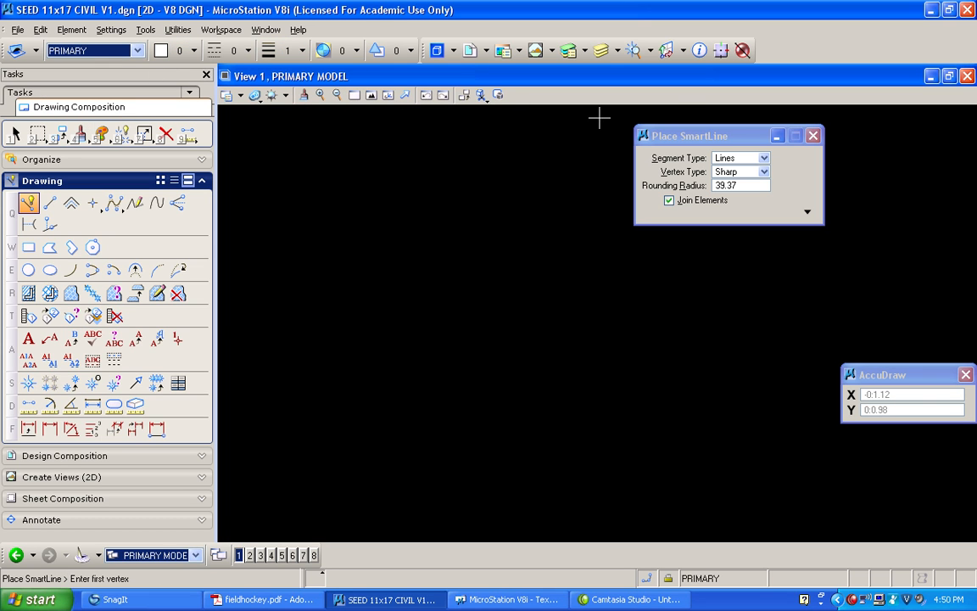
Draw a horizontal SmartLine 180 feet long as the top edge of the field
{"action": "left_click", "coordinate": [732, 141]}
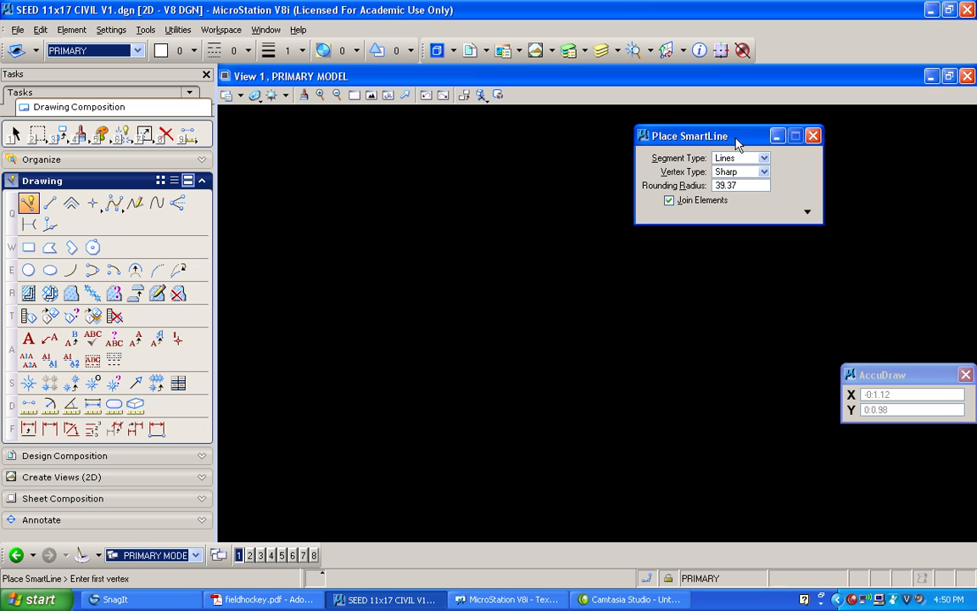
{"action": "left_click_drag", "start_coordinate": [732, 141], "coordinate": [842, 233]}
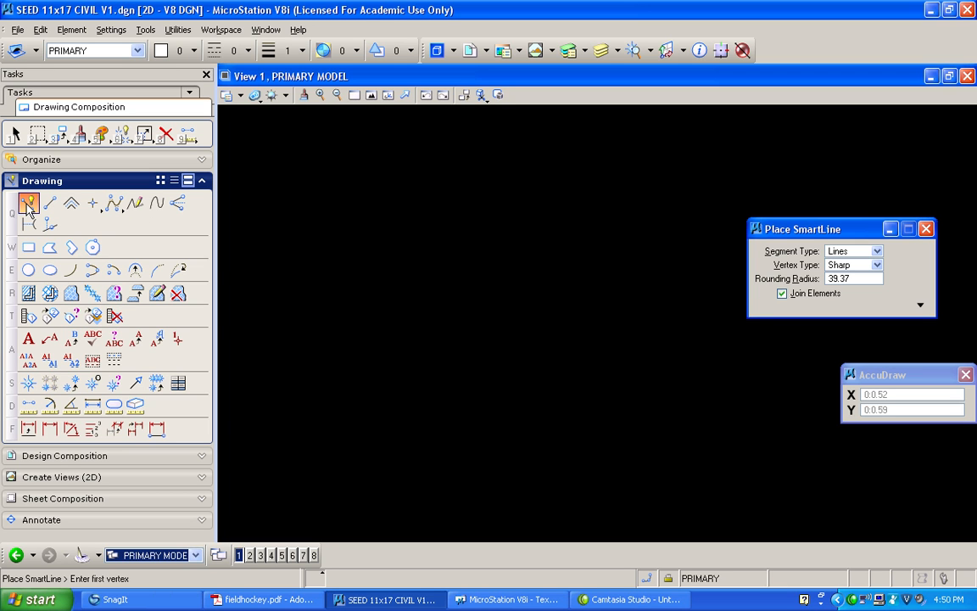
{"action": "left_click", "coordinate": [270, 141]}
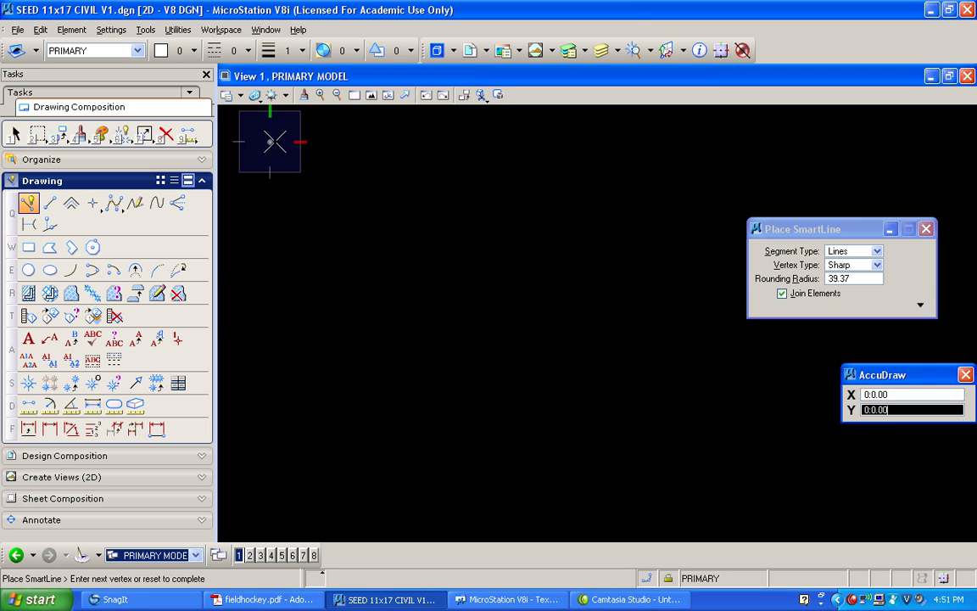
{"action": "type", "text": "1"}
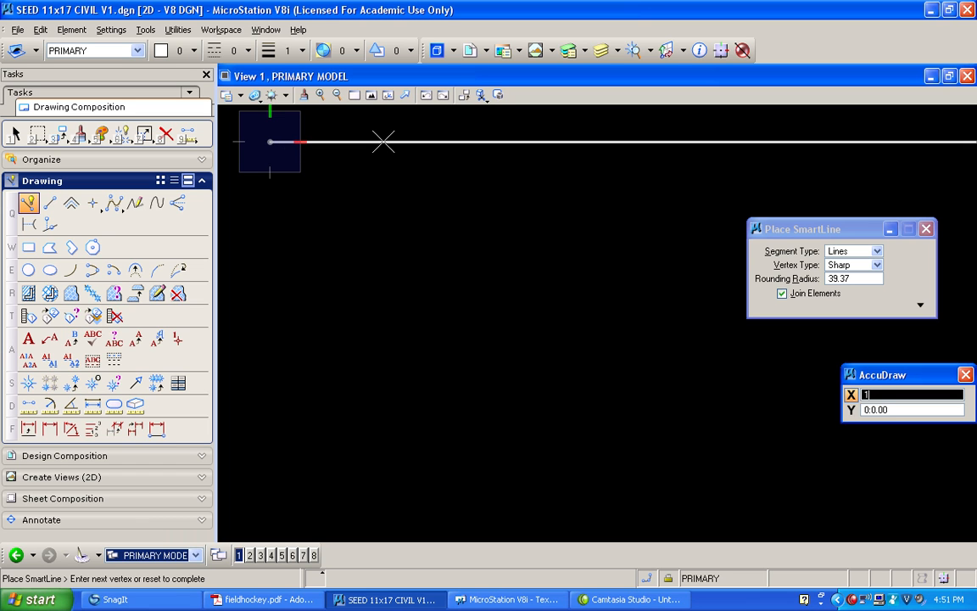
{"action": "type", "text": "80:0.00"}
{"action": "left_click", "coordinate": [472, 142]}
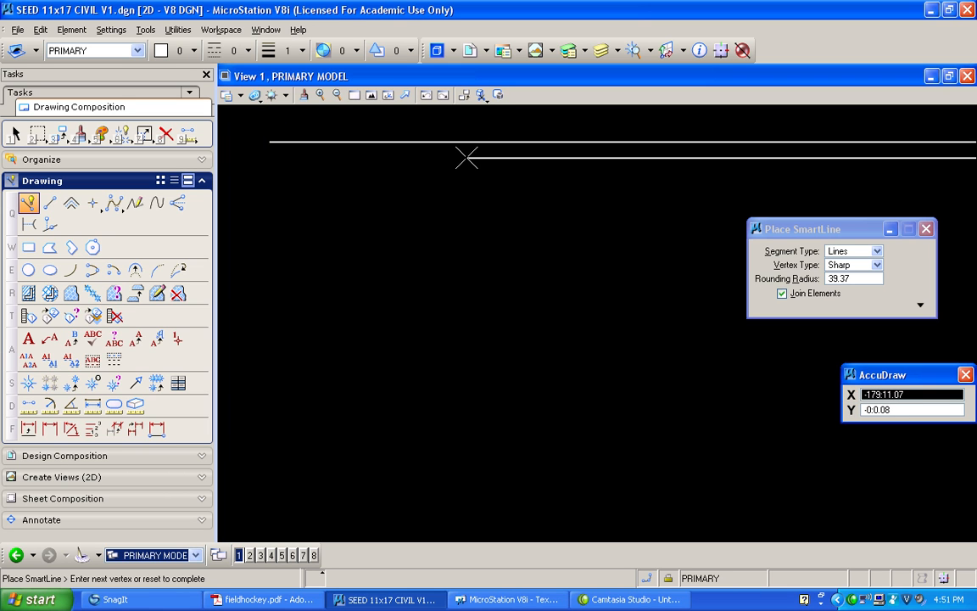
{"action": "right_click", "coordinate": [465, 156]}
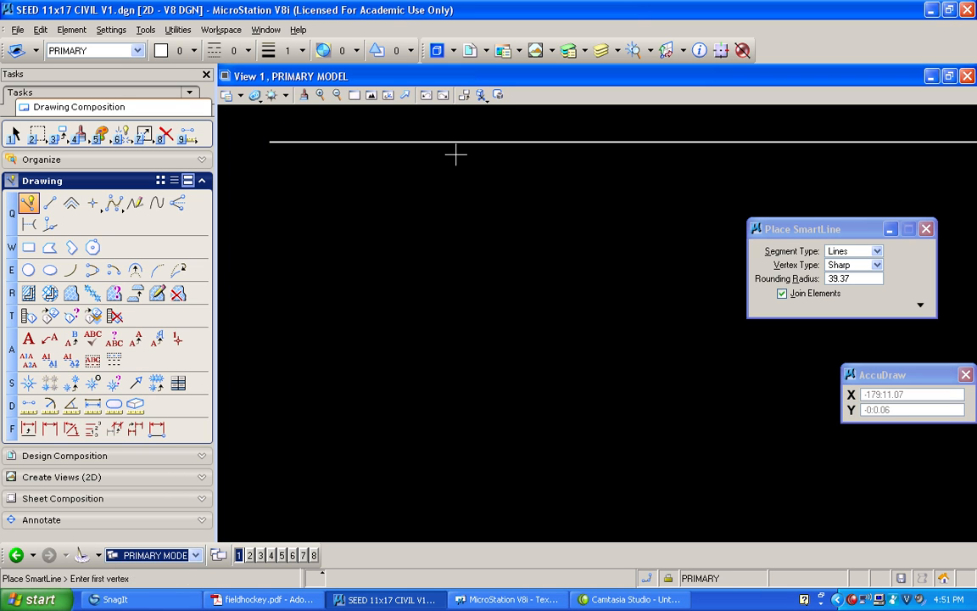
Draw the field's left side as a vertical line 300 feet down from the top line's left end
{"action": "left_click", "coordinate": [371, 95]}
{"action": "scroll", "coordinate": [424, 169], "scroll_direction": "down", "scroll_amount": 2}
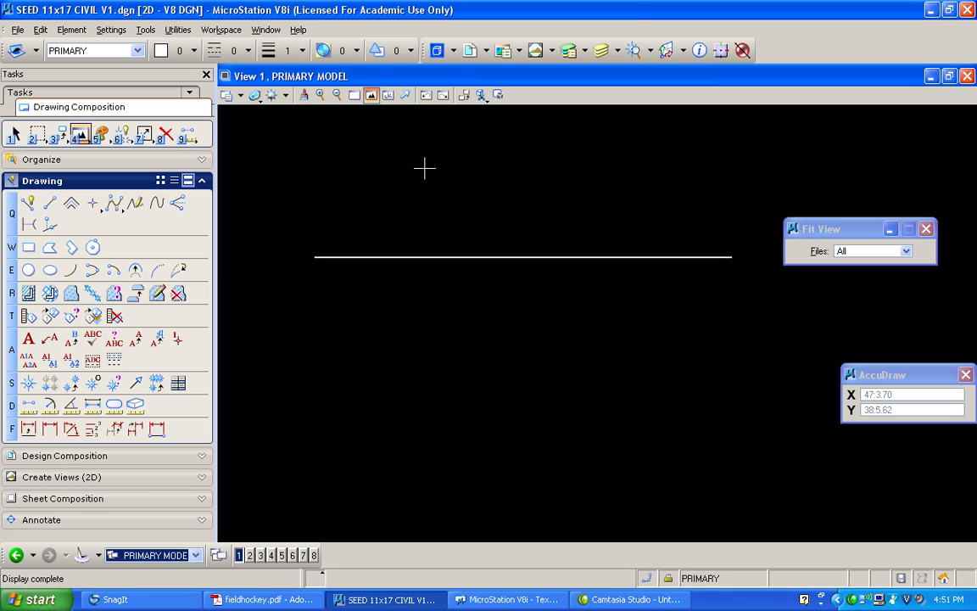
{"action": "mouse_move", "coordinate": [409, 152]}
{"action": "middle_mouse_down"}
{"action": "mouse_move", "coordinate": [387, 165]}
{"action": "mouse_move", "coordinate": [367, 140]}
{"action": "mouse_move", "coordinate": [279, 131]}
{"action": "middle_mouse_up"}
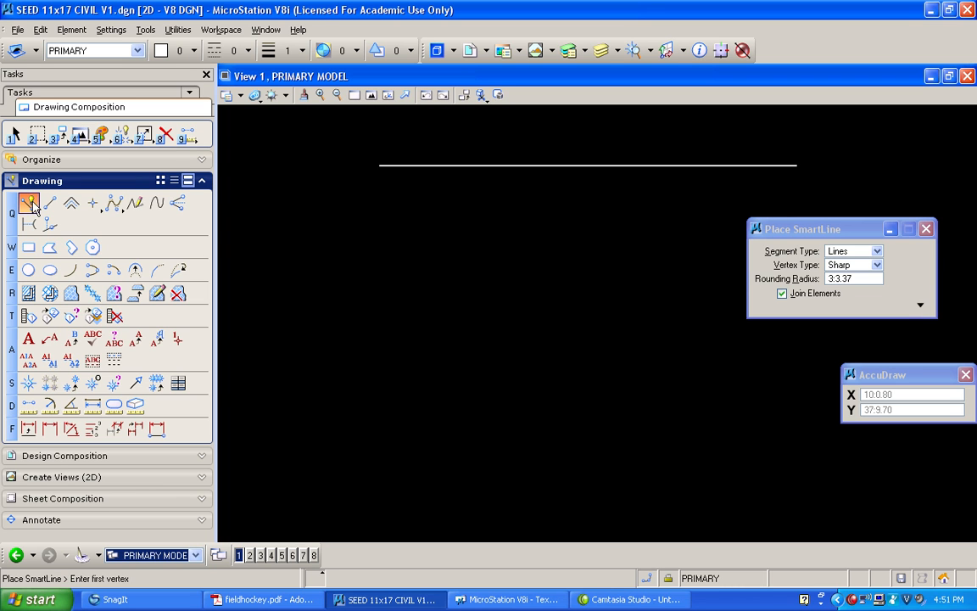
{"action": "left_click", "coordinate": [379, 166]}
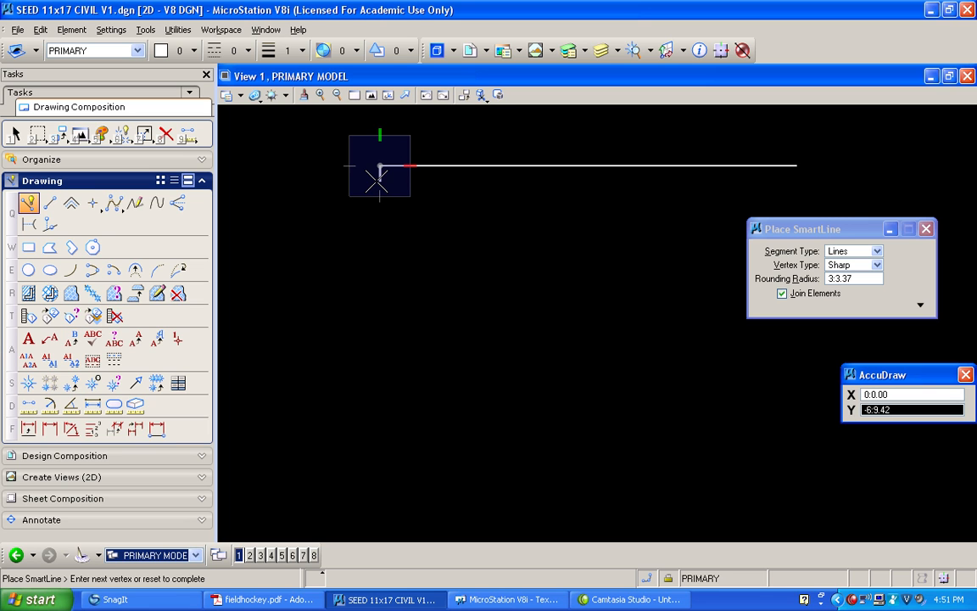
{"action": "type", "text": "300"}
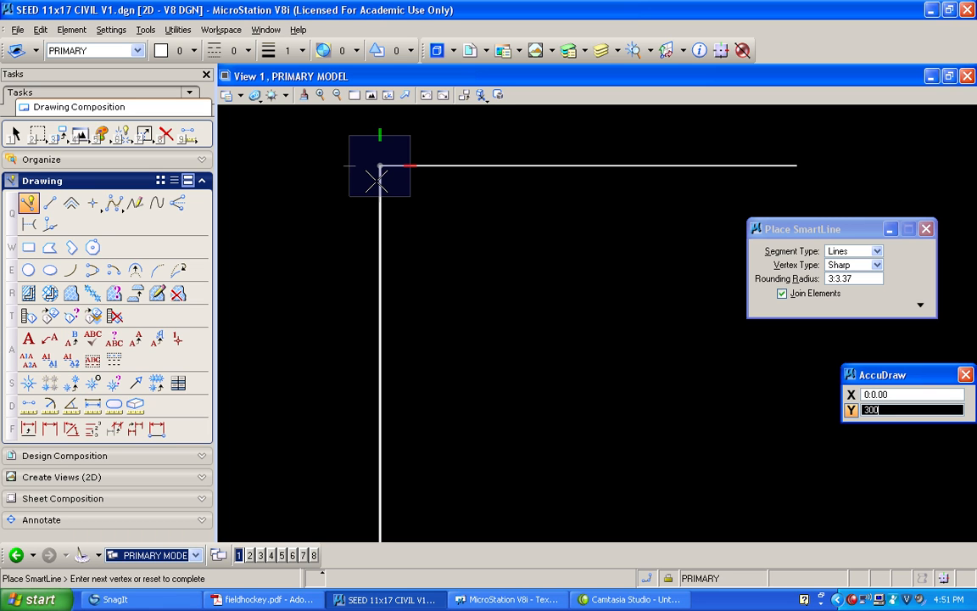
{"action": "key", "text": "Return"}
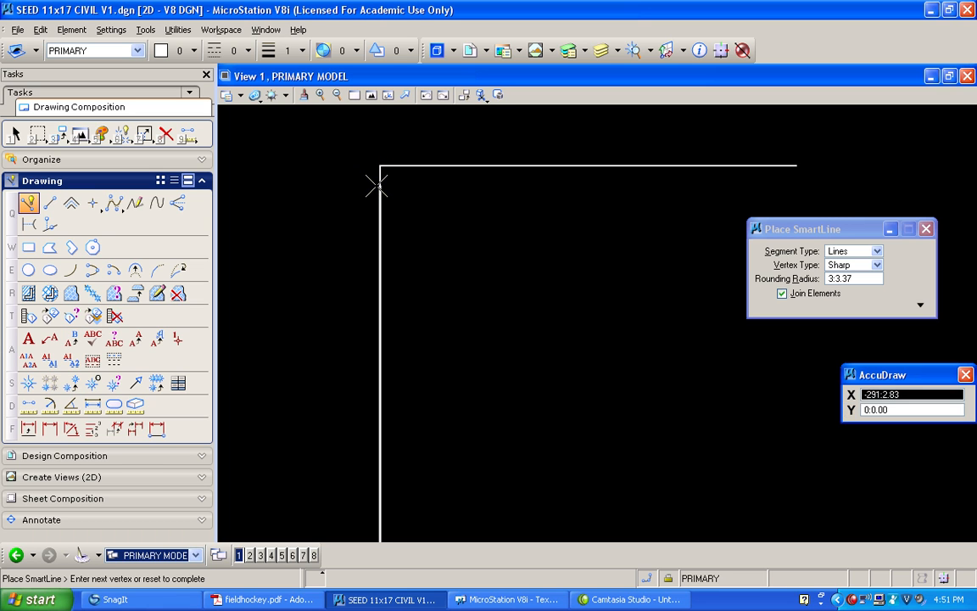
Draw the field's right side down from the top line's right end and close the bottom to the left side's lower end with a SmartLine
{"action": "left_click", "coordinate": [371, 96]}
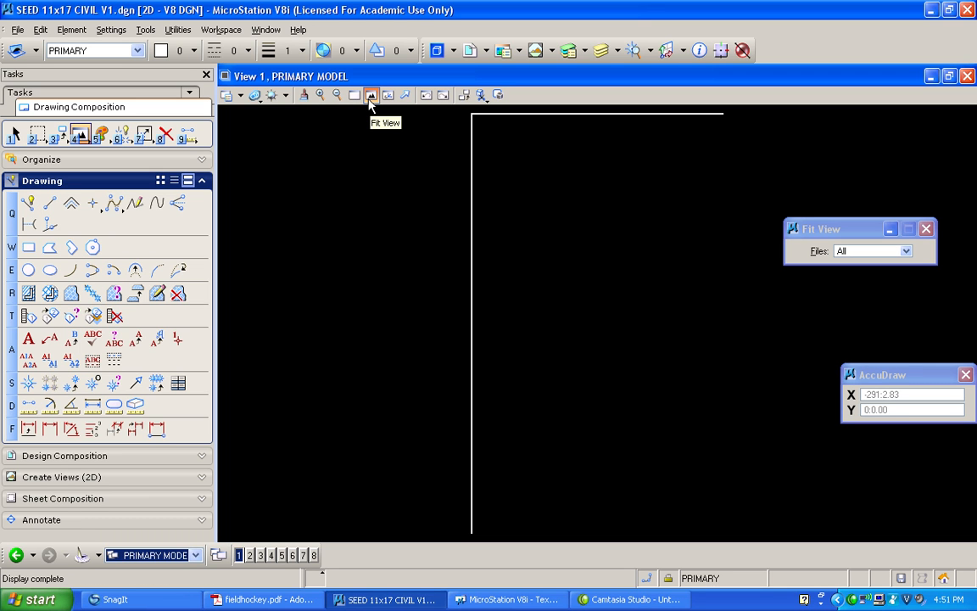
{"action": "left_click", "coordinate": [30, 204]}
{"action": "left_click", "coordinate": [723, 113]}
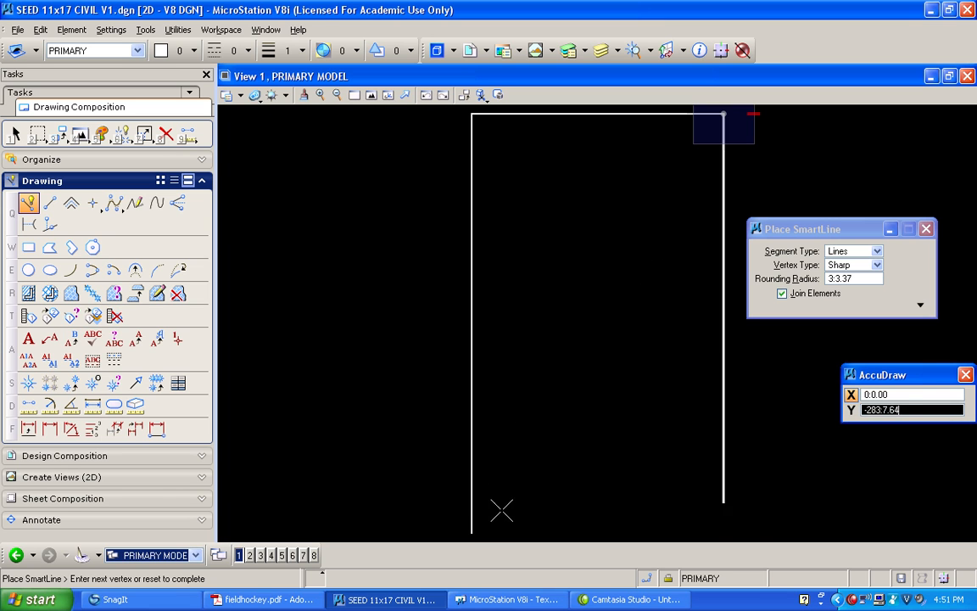
{"action": "left_click", "coordinate": [471, 530]}
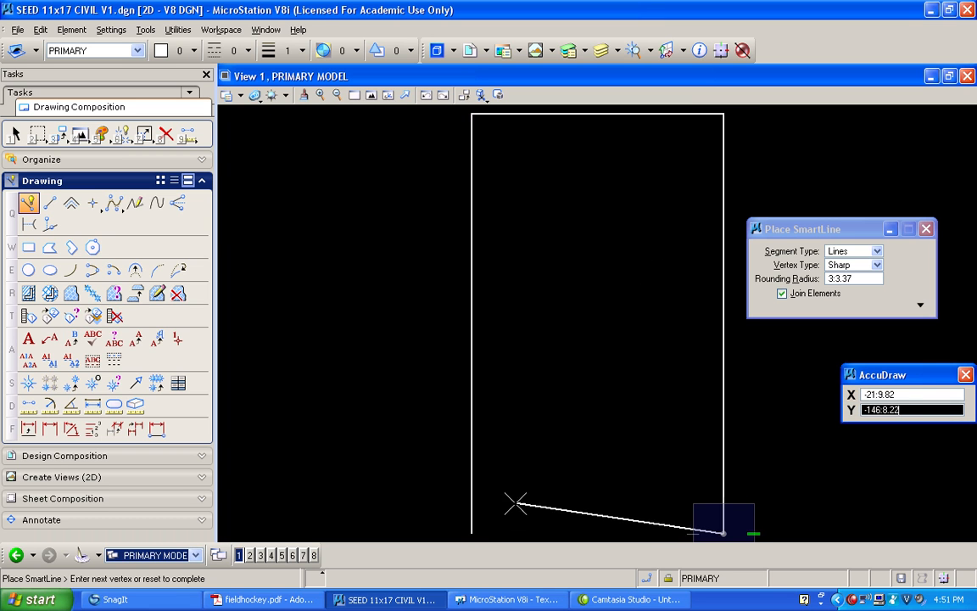
{"action": "left_click", "coordinate": [471, 533]}
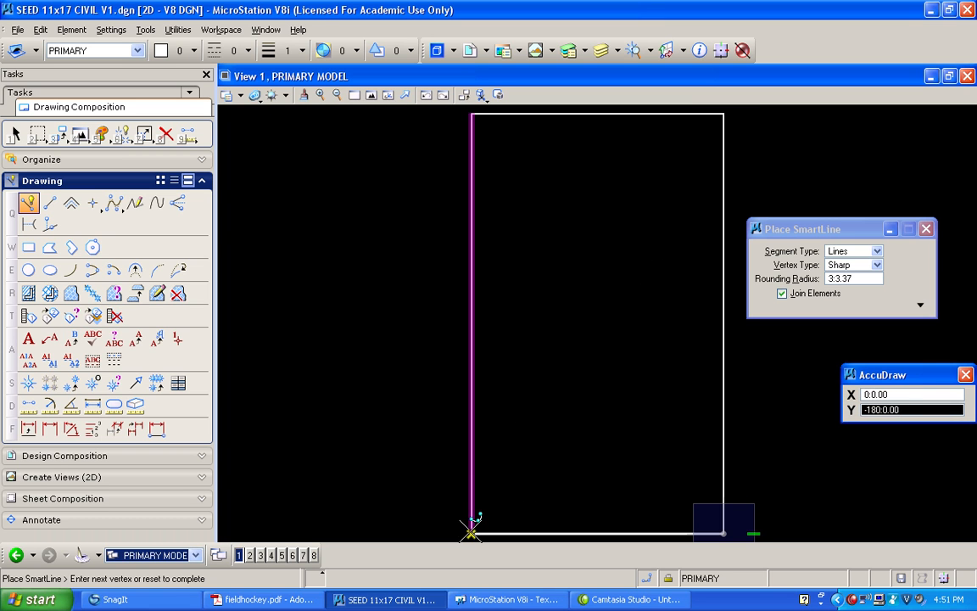
{"action": "right_click", "coordinate": [472, 532]}
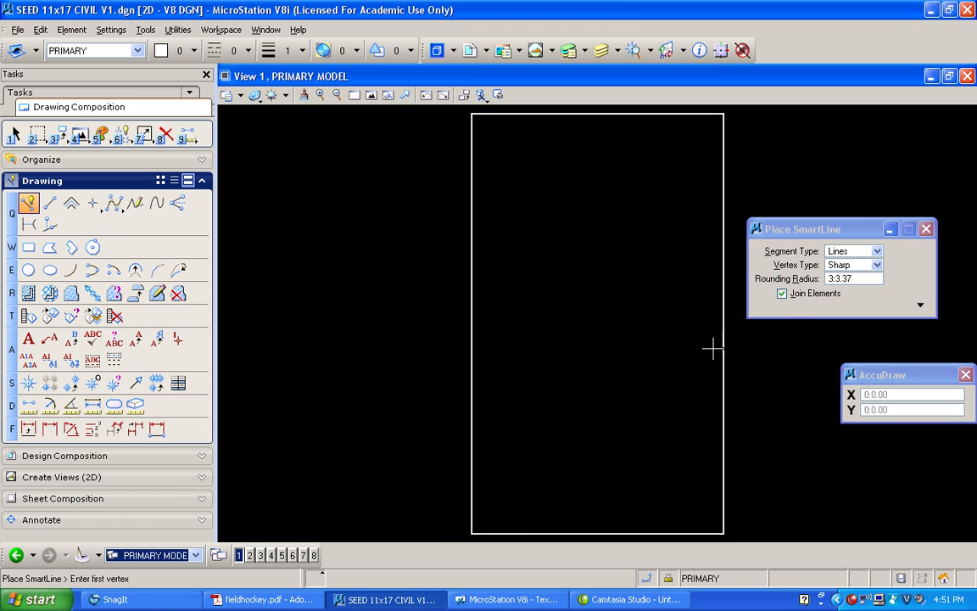
Turn off Join Elements for SmartLine and drop the joined right-and-bottom line string into separate lines
{"action": "left_click", "coordinate": [784, 296]}
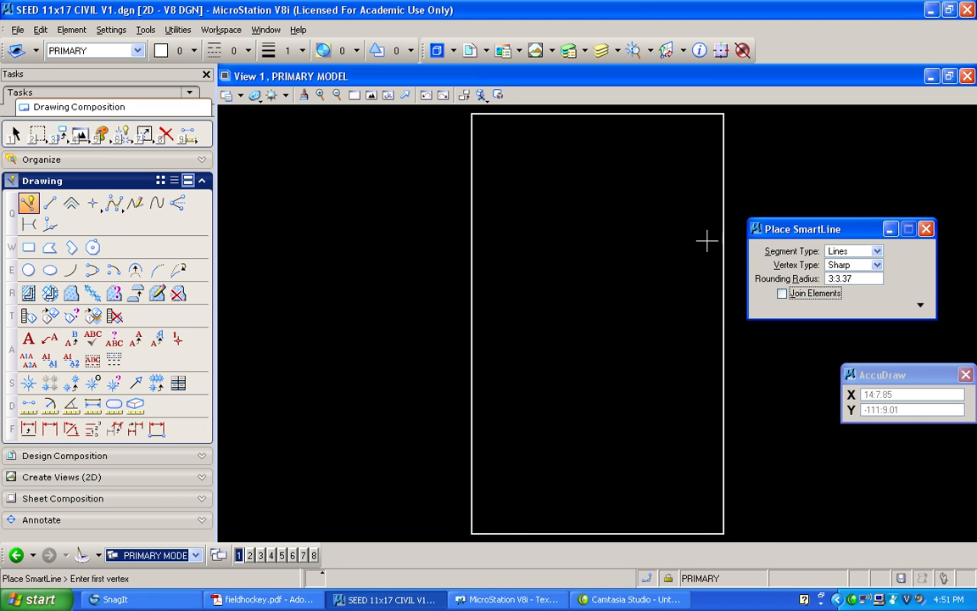
{"action": "left_click_drag", "start_coordinate": [787, 230], "coordinate": [767, 156]}
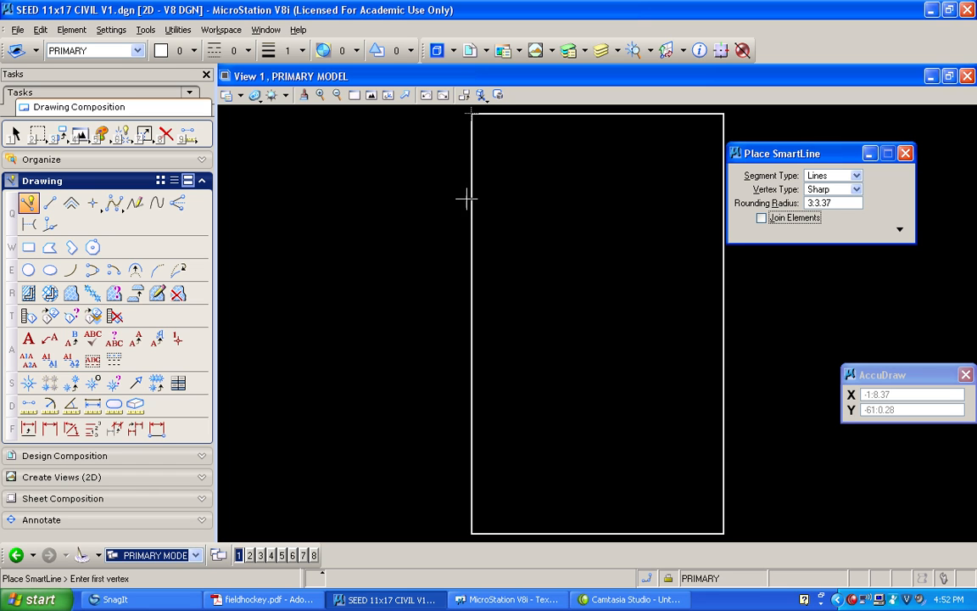
{"action": "left_click", "coordinate": [121, 136]}
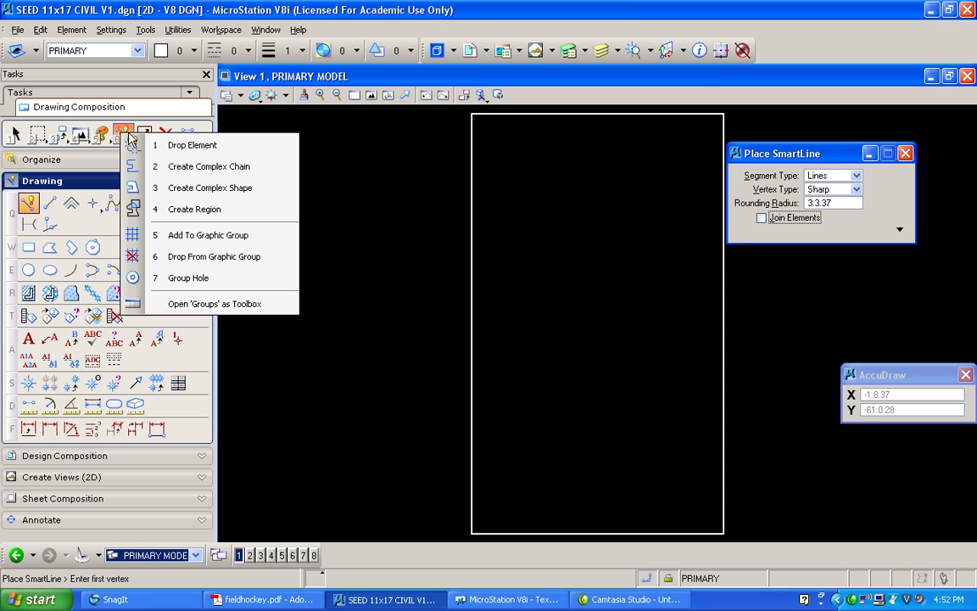
{"action": "left_click", "coordinate": [172, 146]}
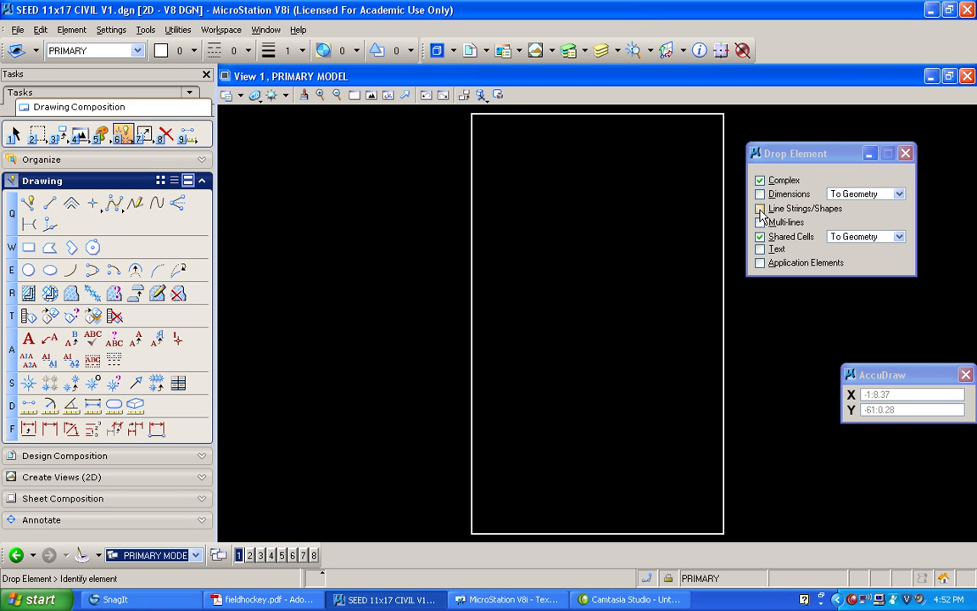
{"action": "left_click", "coordinate": [760, 208]}
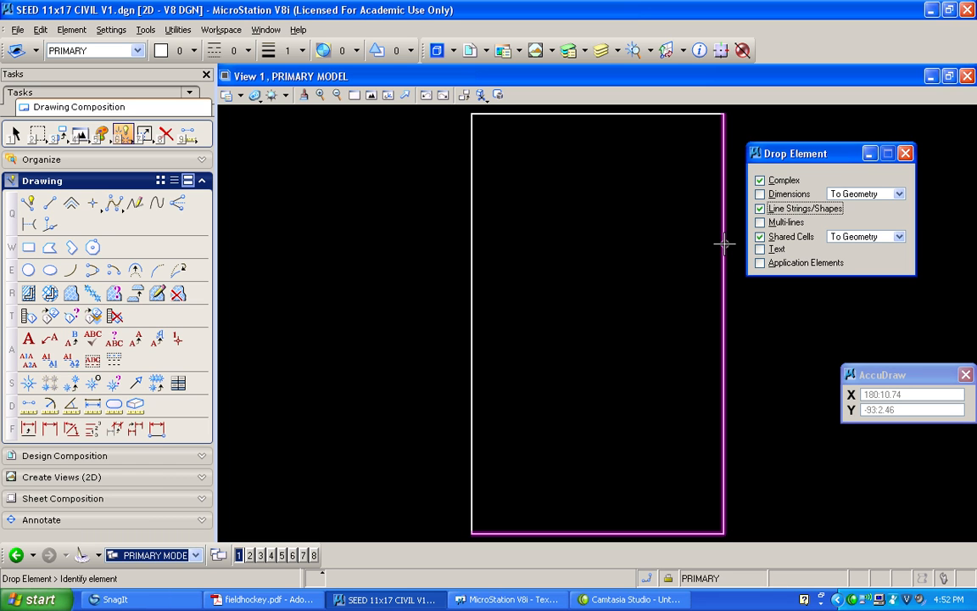
{"action": "left_click", "coordinate": [724, 244]}
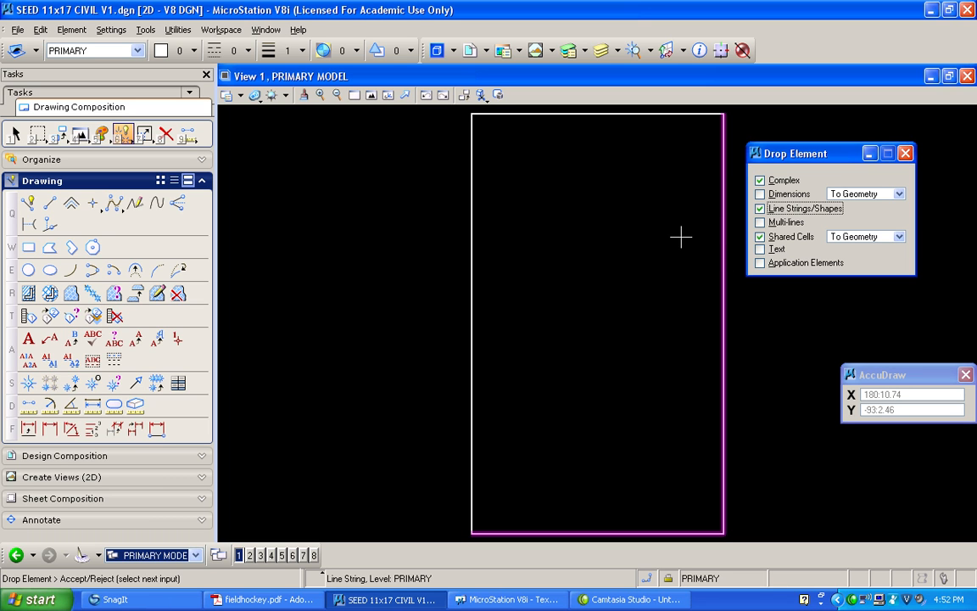
{"action": "left_click", "coordinate": [626, 222]}
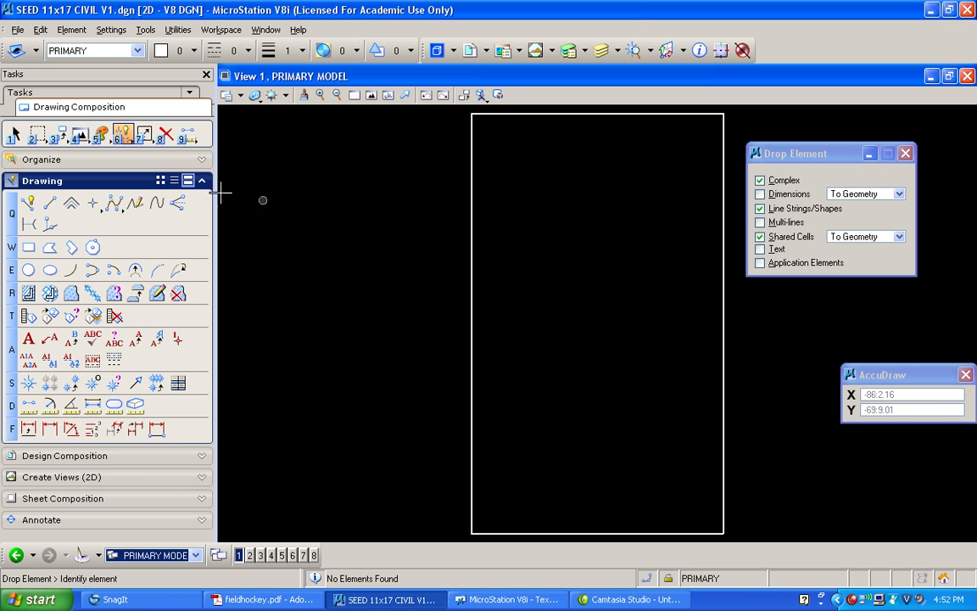
Copy the field's left side line 3 inches outward to the left
{"action": "left_click", "coordinate": [63, 137]}
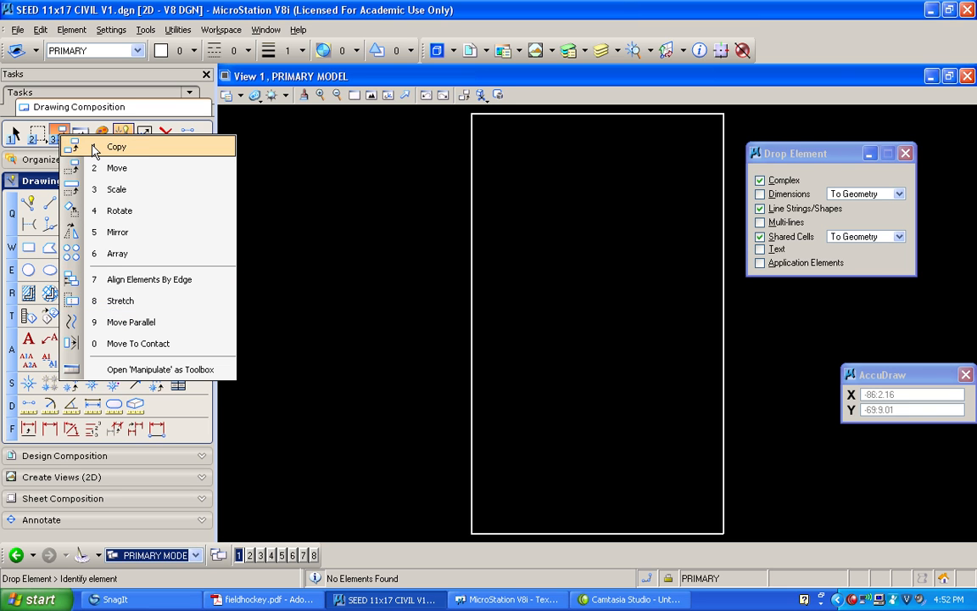
{"action": "left_click", "coordinate": [91, 147]}
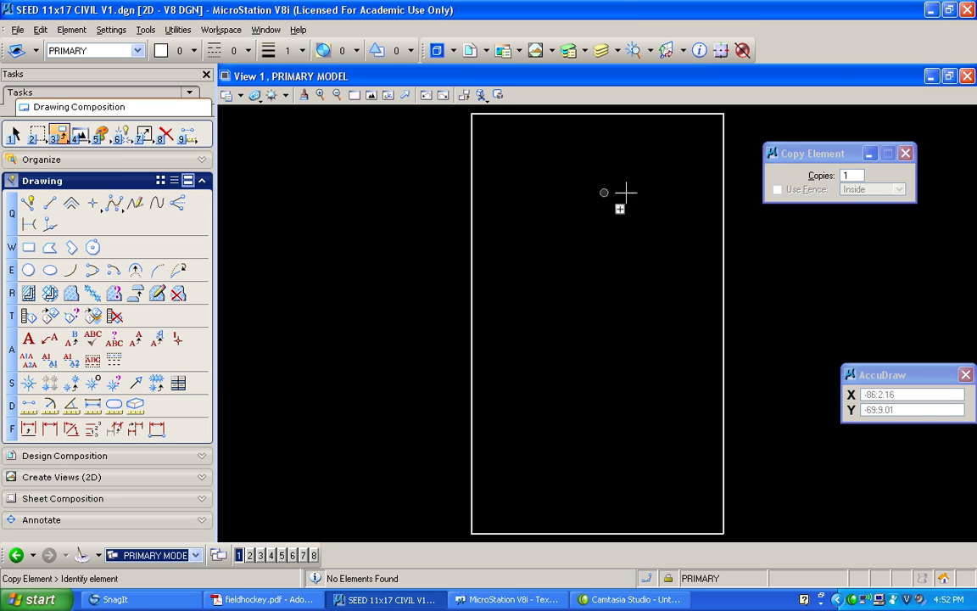
{"action": "left_click", "coordinate": [472, 278]}
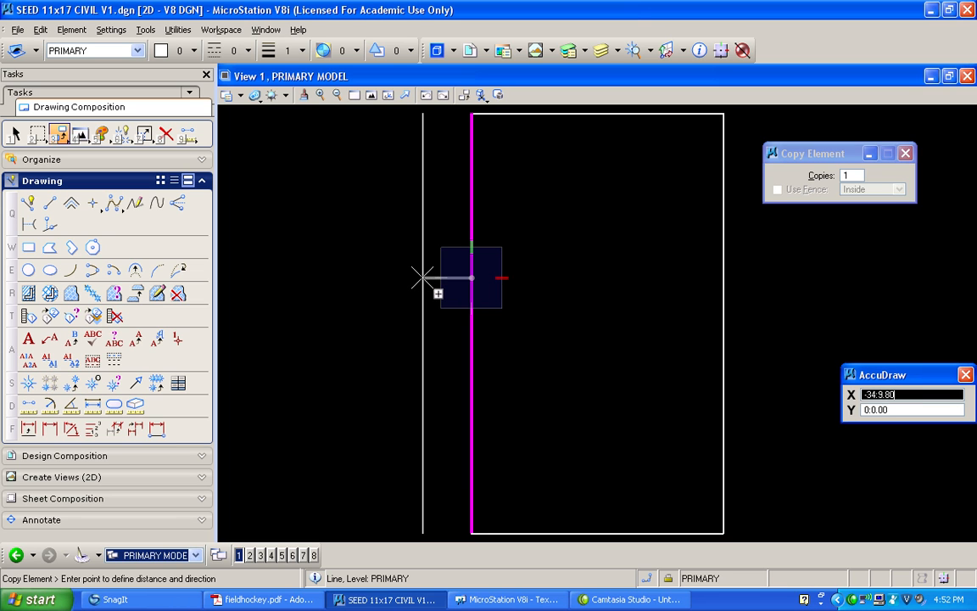
{"action": "type", "text": "-3"}
{"action": "left_click", "coordinate": [422, 278]}
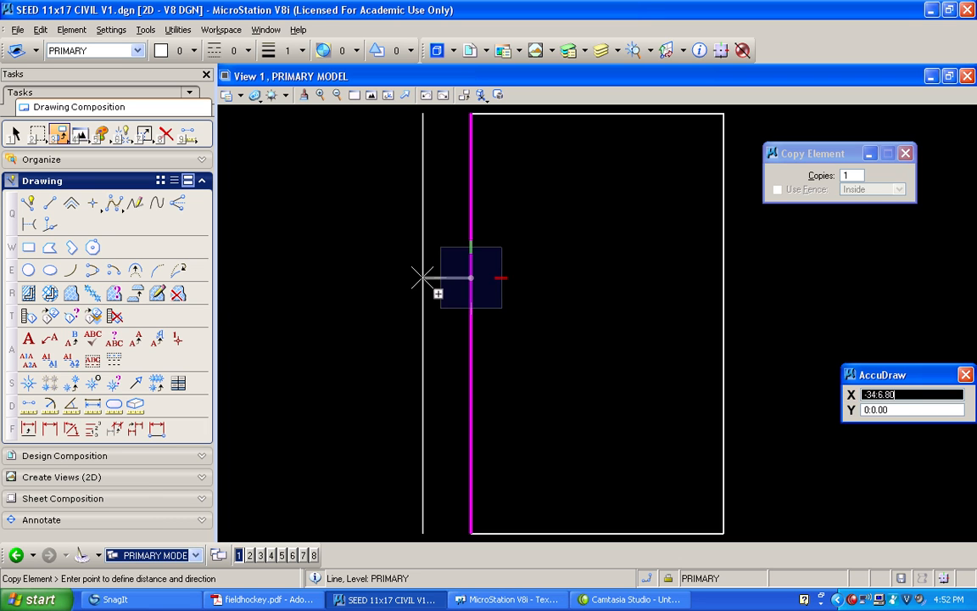
{"action": "right_click", "coordinate": [422, 278]}
Copy the field's top line 3 inches upward
{"action": "scroll", "coordinate": [479, 117], "scroll_direction": "up", "scroll_amount": 4}
{"action": "middle_click_drag", "start_coordinate": [515, 316], "coordinate": [506, 292]}
{"action": "left_click", "coordinate": [501, 312]}
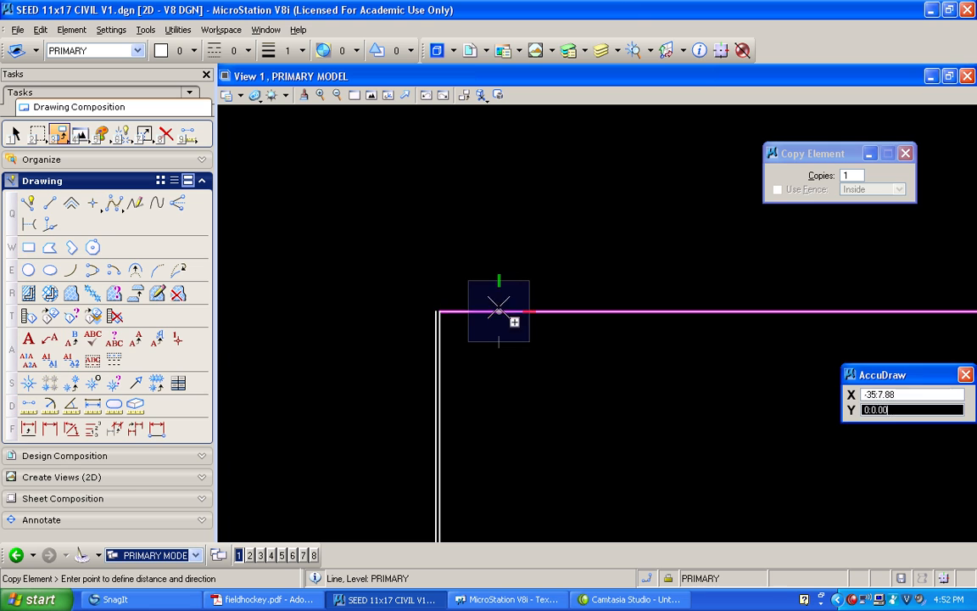
{"action": "scroll", "coordinate": [500, 306], "scroll_direction": "up", "scroll_amount": 5}
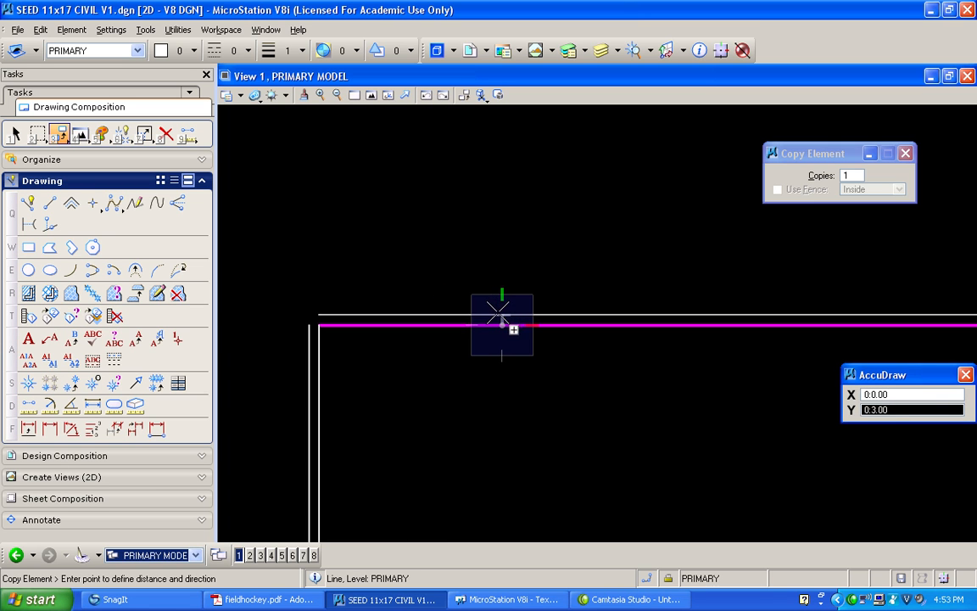
{"action": "scroll", "coordinate": [504, 327], "scroll_direction": "up", "scroll_amount": 2}
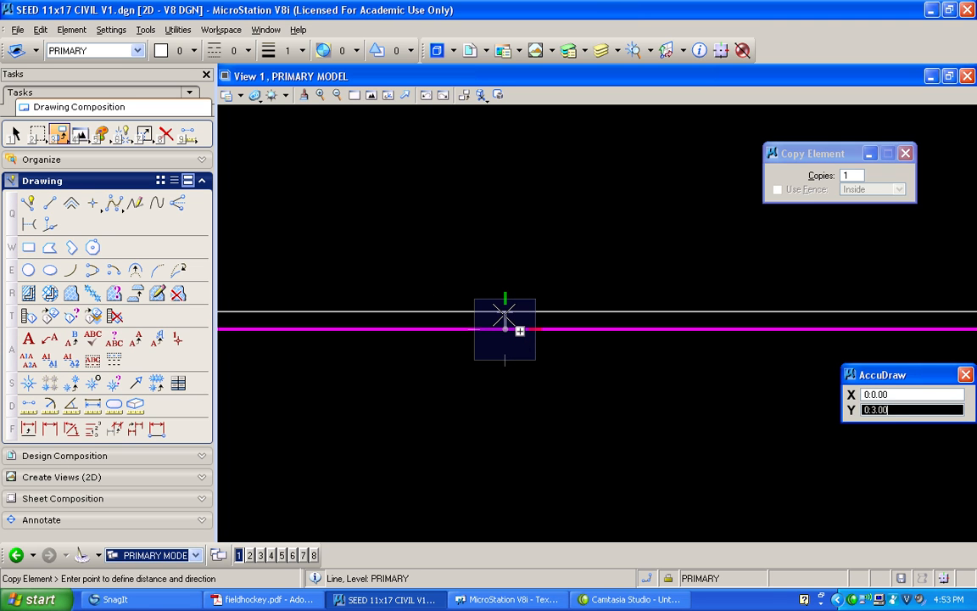
{"action": "left_click", "coordinate": [504, 316]}
Copy the field's right side line 3 inches outward to the right
{"action": "scroll", "coordinate": [486, 284], "scroll_direction": "down", "scroll_amount": 6}
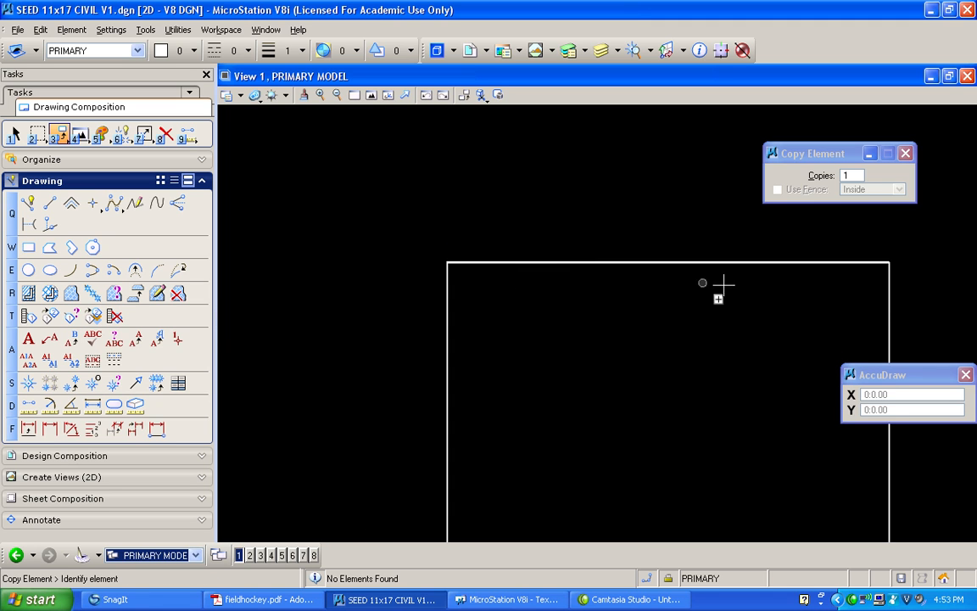
{"action": "left_click", "coordinate": [890, 321]}
{"action": "type", "text": "3"}
{"action": "scroll", "coordinate": [893, 321], "scroll_direction": "up", "scroll_amount": 5}
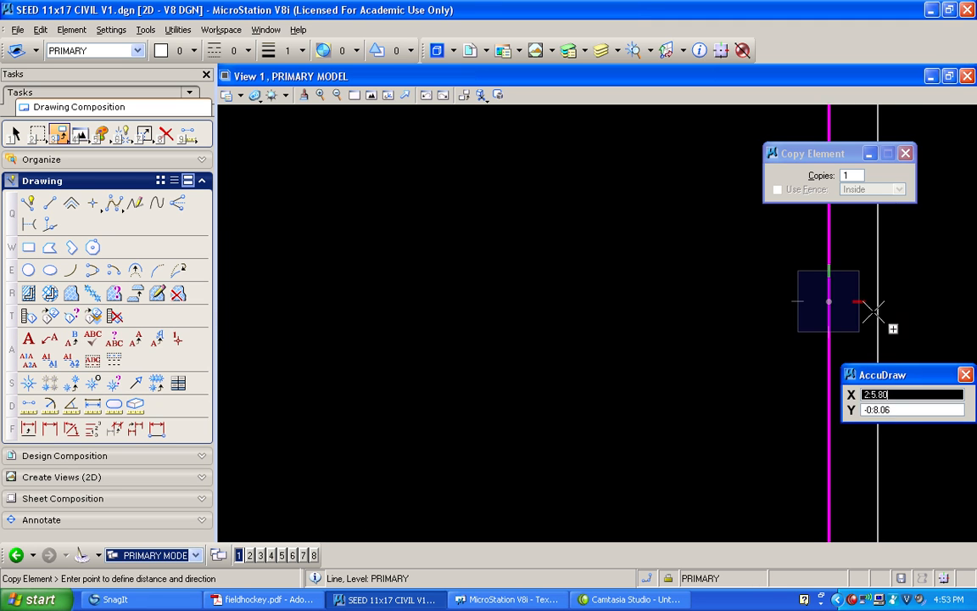
{"action": "type", "text": "3"}
{"action": "left_click", "coordinate": [839, 301]}
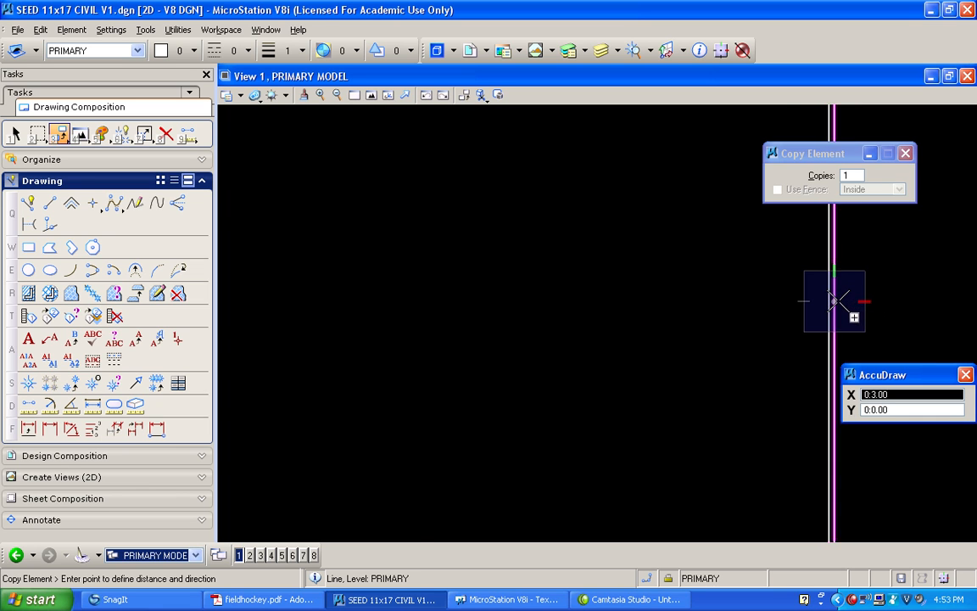
{"action": "right_click", "coordinate": [837, 300]}
Copy the field's bottom line 3 inches downward
{"action": "scroll", "coordinate": [688, 273], "scroll_direction": "down", "scroll_amount": 5}
{"action": "left_click_drag", "start_coordinate": [582, 201], "coordinate": [545, 294], "text": "shift"}
{"action": "left_click", "coordinate": [543, 281]}
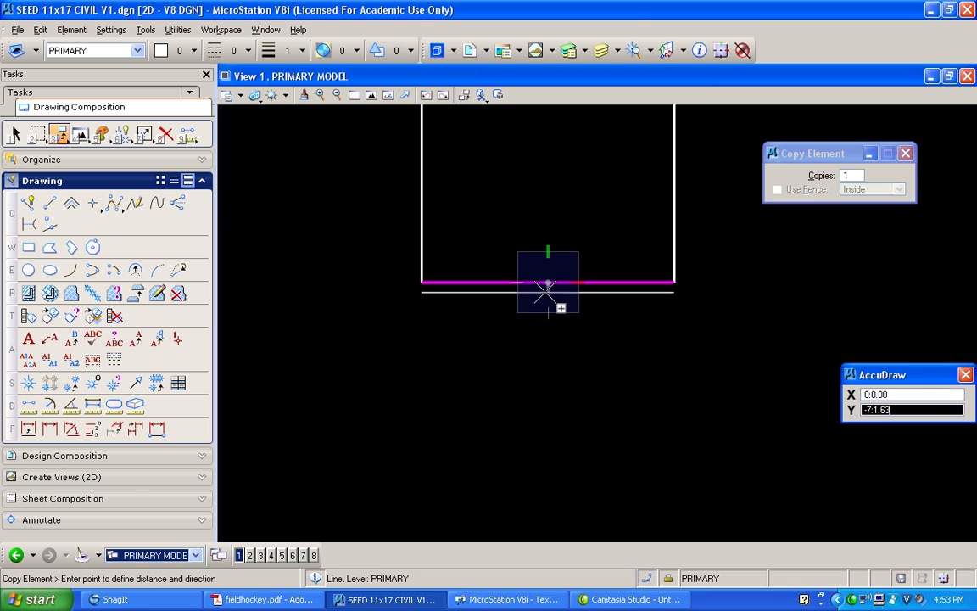
{"action": "scroll", "coordinate": [545, 280], "scroll_direction": "up", "scroll_amount": 3}
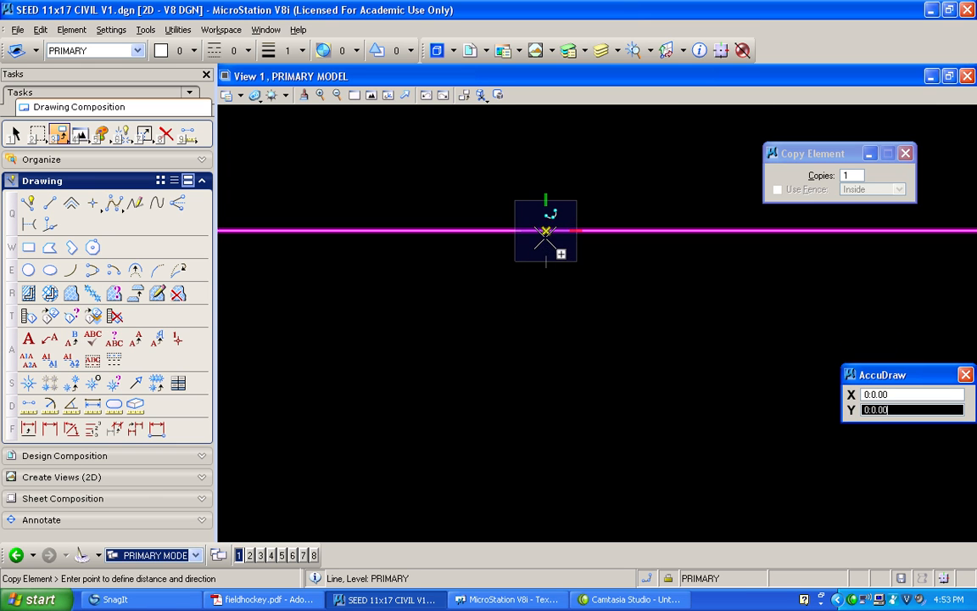
{"action": "scroll", "coordinate": [543, 227], "scroll_direction": "up", "scroll_amount": 5}
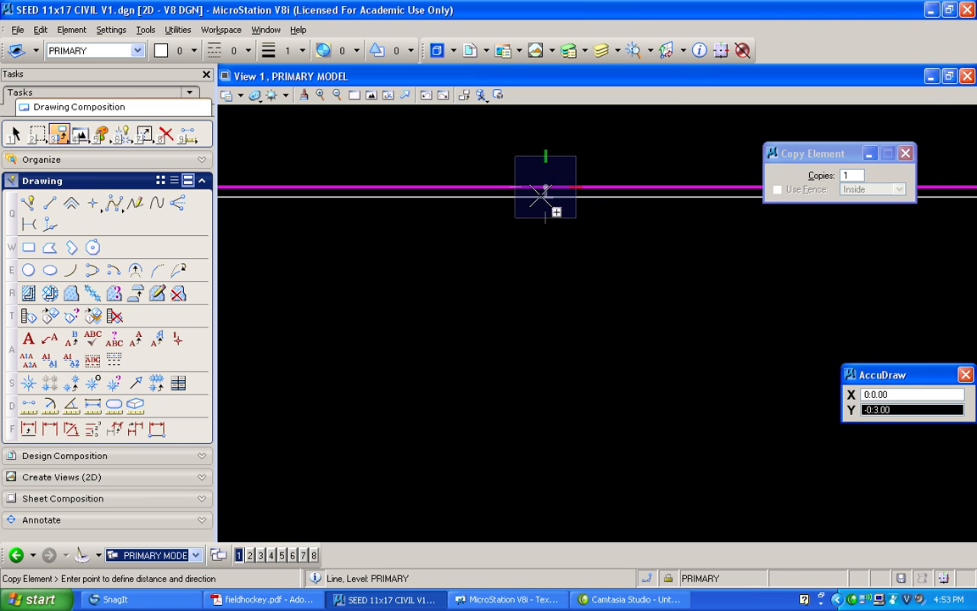
{"action": "right_click", "coordinate": [542, 192]}
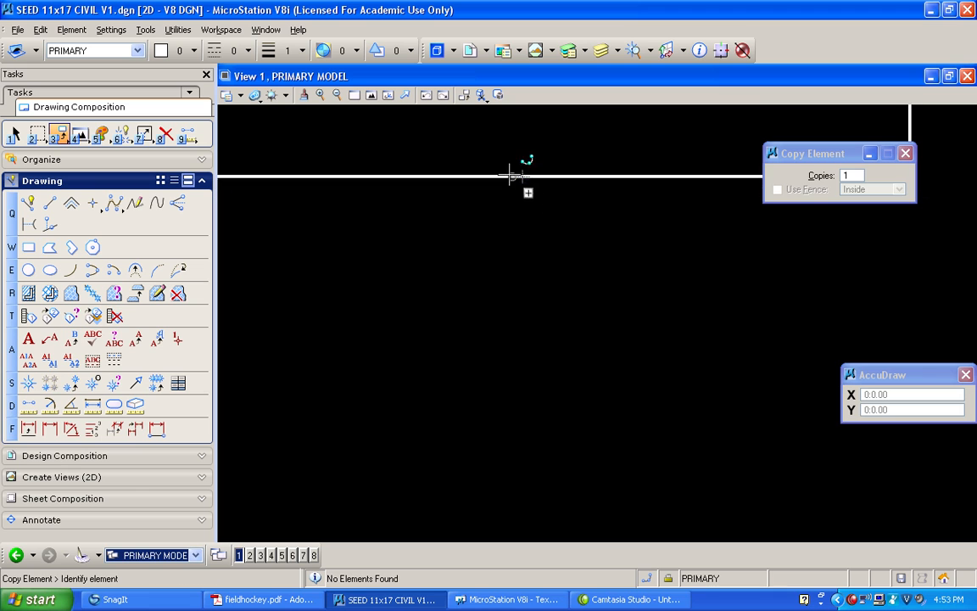
Extend the outer left and outer top lines to their intersection at the field's upper-left corner
{"action": "left_click", "coordinate": [370, 95]}
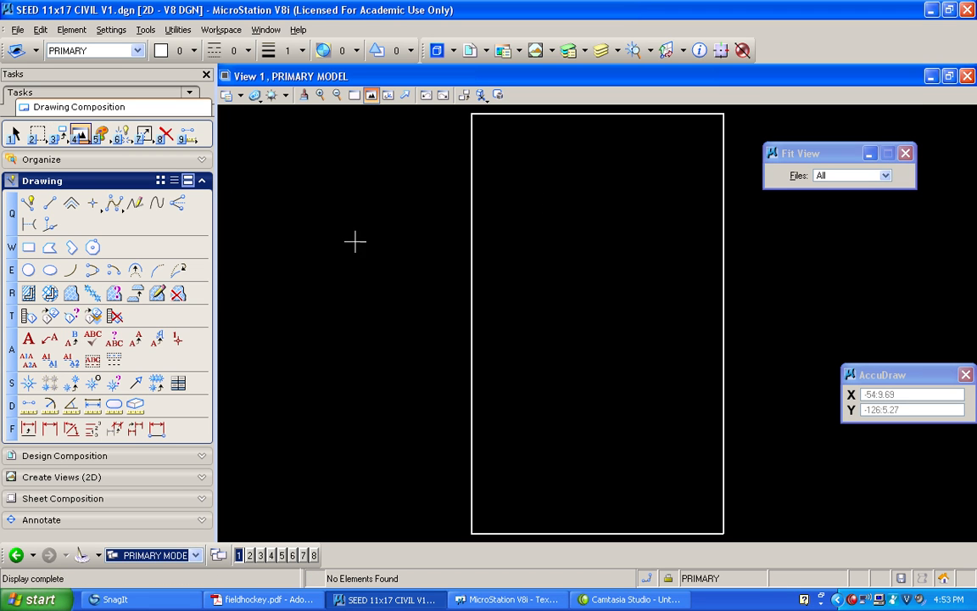
{"action": "left_click", "coordinate": [355, 96]}
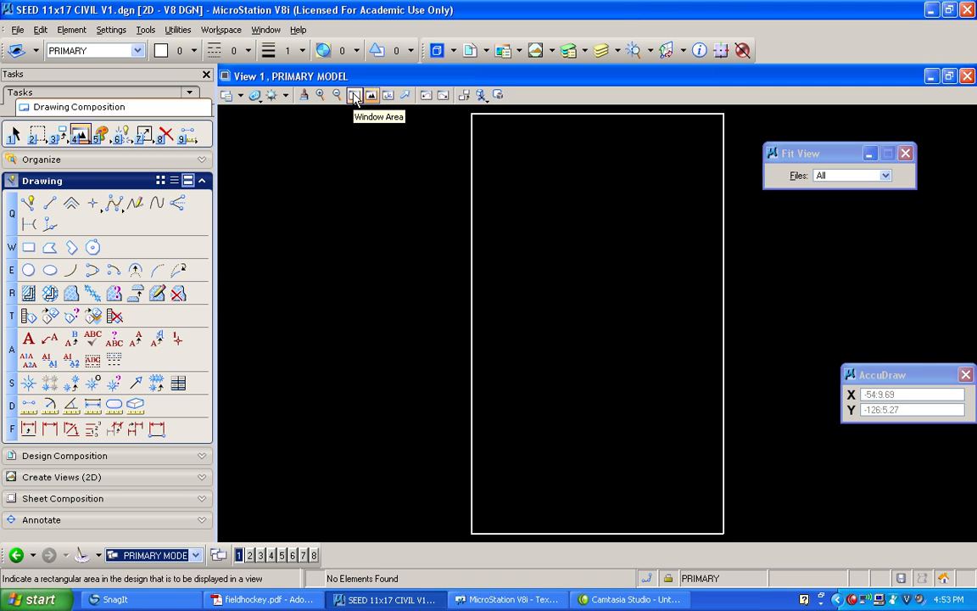
{"action": "left_click", "coordinate": [354, 96]}
{"action": "left_click", "coordinate": [458, 130]}
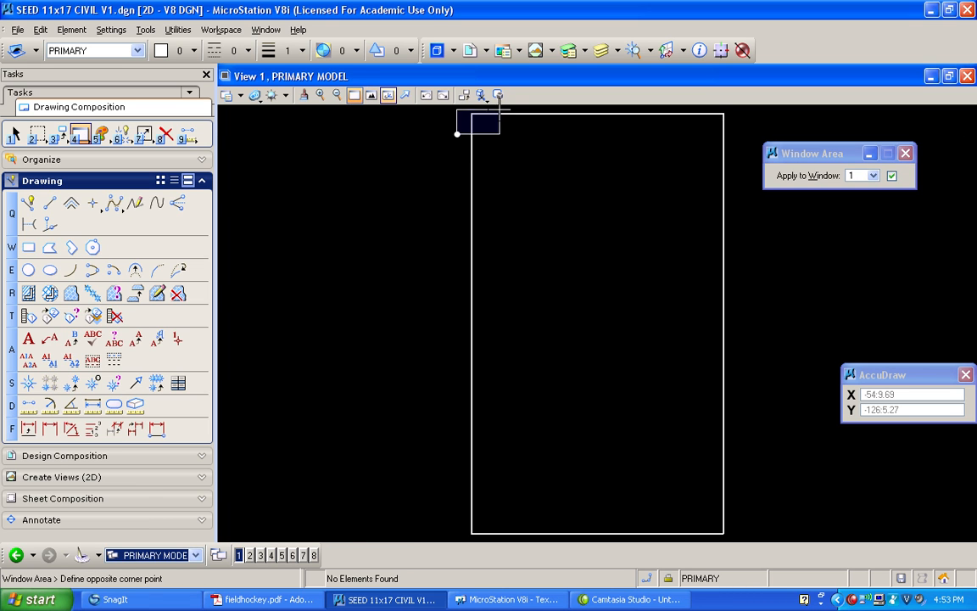
{"action": "left_click", "coordinate": [501, 108]}
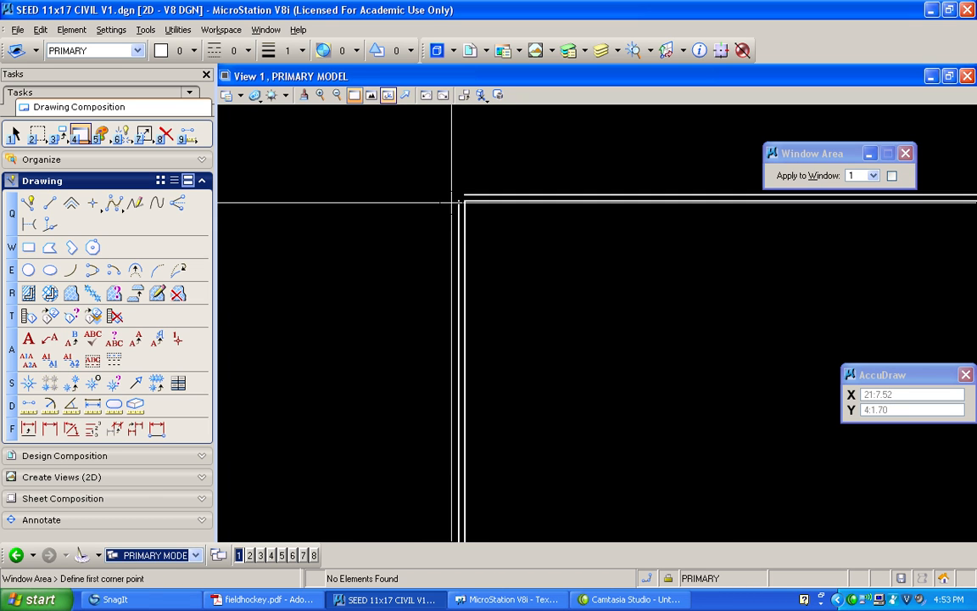
{"action": "left_click", "coordinate": [146, 136]}
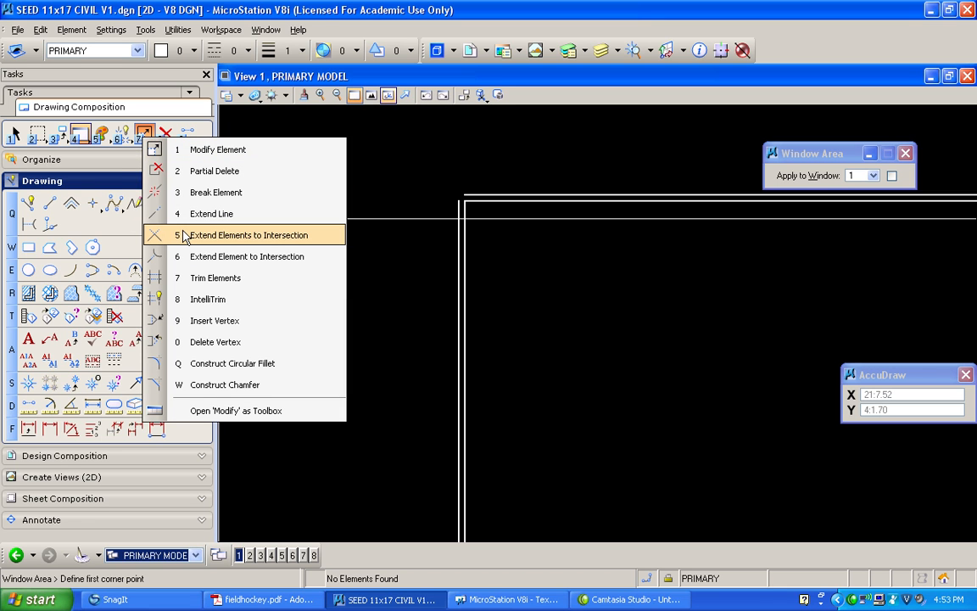
{"action": "left_click", "coordinate": [266, 236]}
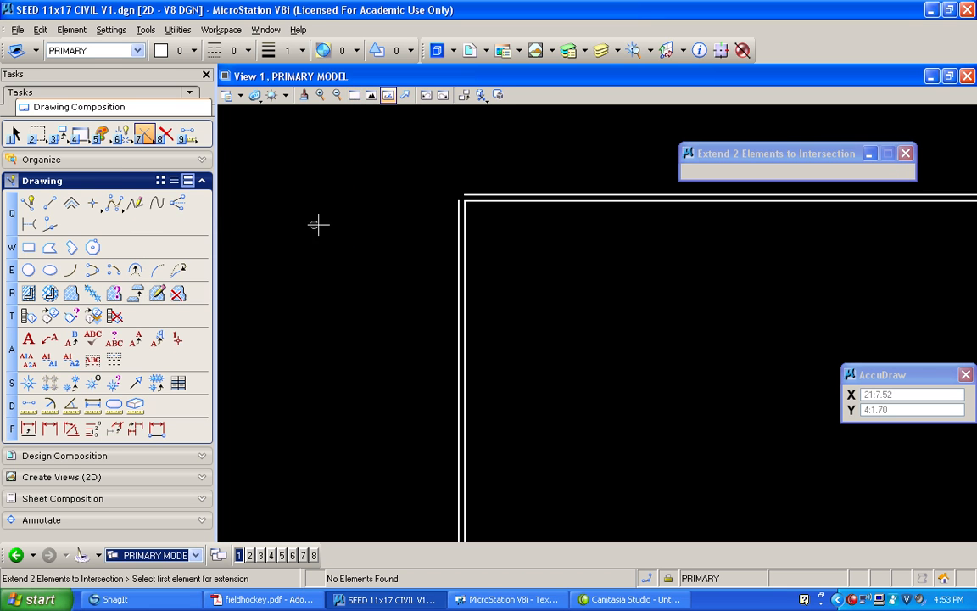
{"action": "left_click", "coordinate": [458, 219]}
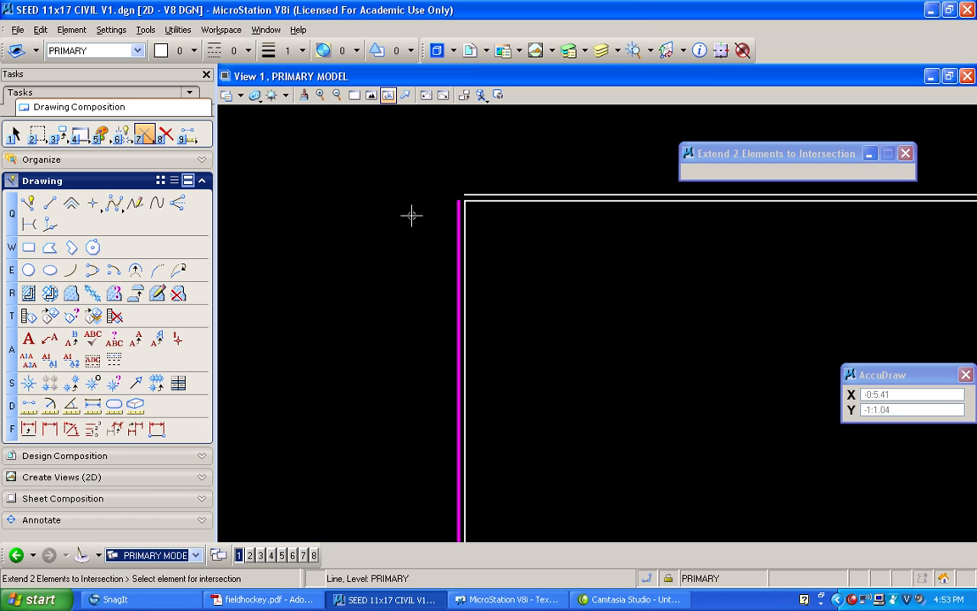
{"action": "left_click", "coordinate": [473, 197]}
{"action": "left_click", "coordinate": [423, 177]}
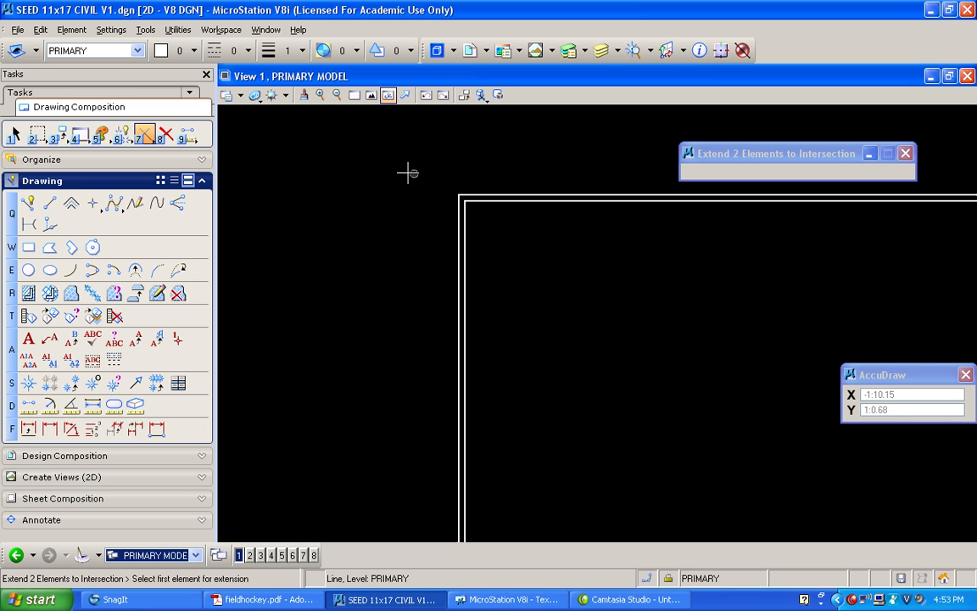
Extend the outer top and outer right lines to their intersection at the field's upper-right corner
{"action": "mouse_move", "coordinate": [335, 167]}
{"action": "middle_mouse_down"}
{"action": "mouse_move", "coordinate": [624, 151]}
{"action": "mouse_move", "coordinate": [653, 169]}
{"action": "mouse_move", "coordinate": [624, 167]}
{"action": "middle_mouse_up"}
{"action": "middle_click_drag", "start_coordinate": [475, 175], "coordinate": [589, 212]}
{"action": "left_click", "coordinate": [583, 220]}
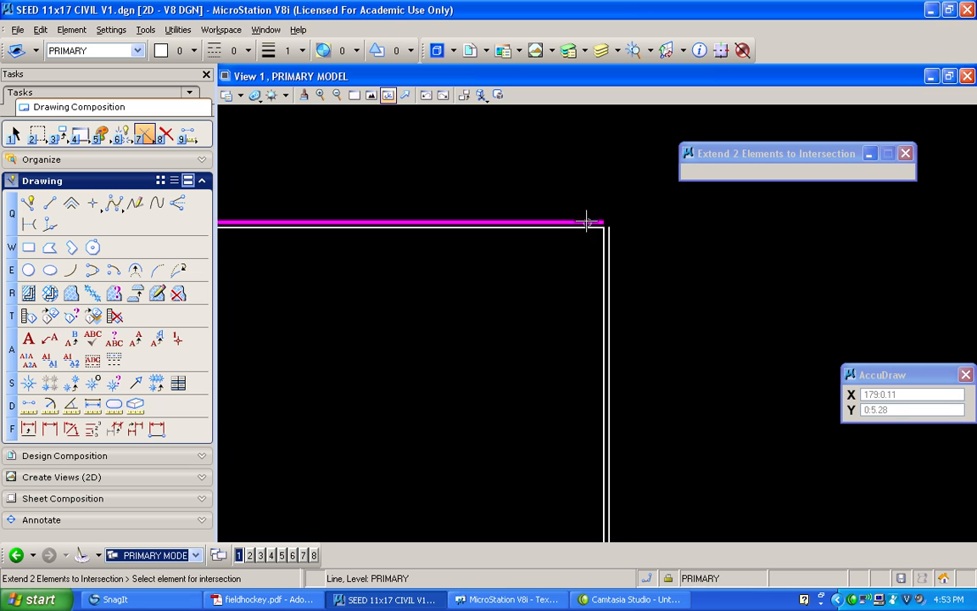
{"action": "left_click", "coordinate": [608, 244]}
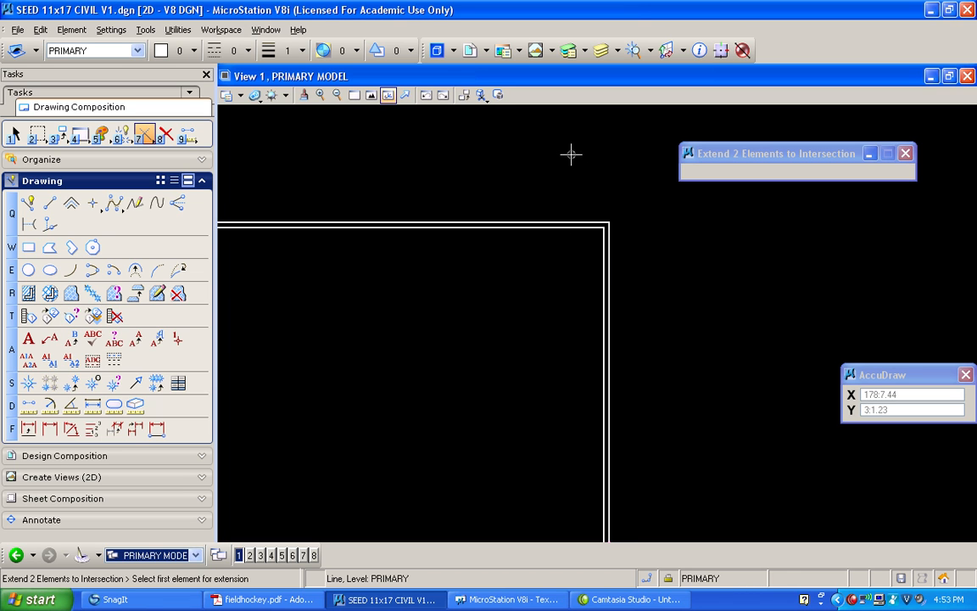
Extend the outer bottom and outer right lines to their intersection at the field's lower-right corner
{"action": "middle_click_drag", "start_coordinate": [562, 145], "coordinate": [560, 270]}
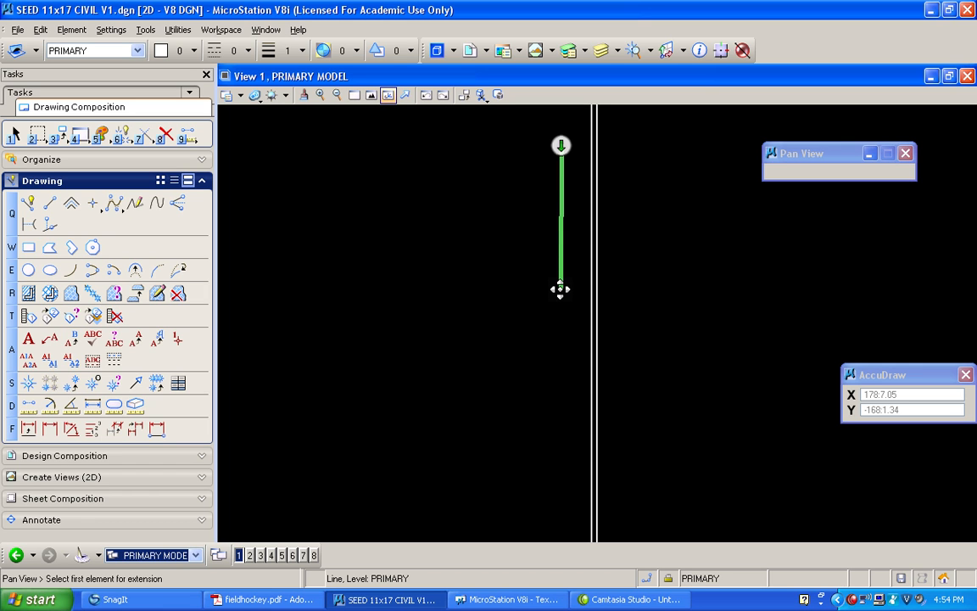
{"action": "middle_click_drag", "start_coordinate": [560, 311], "coordinate": [560, 337]}
{"action": "middle_click_drag", "start_coordinate": [541, 194], "coordinate": [541, 359]}
{"action": "middle_click_drag", "start_coordinate": [537, 319], "coordinate": [566, 395]}
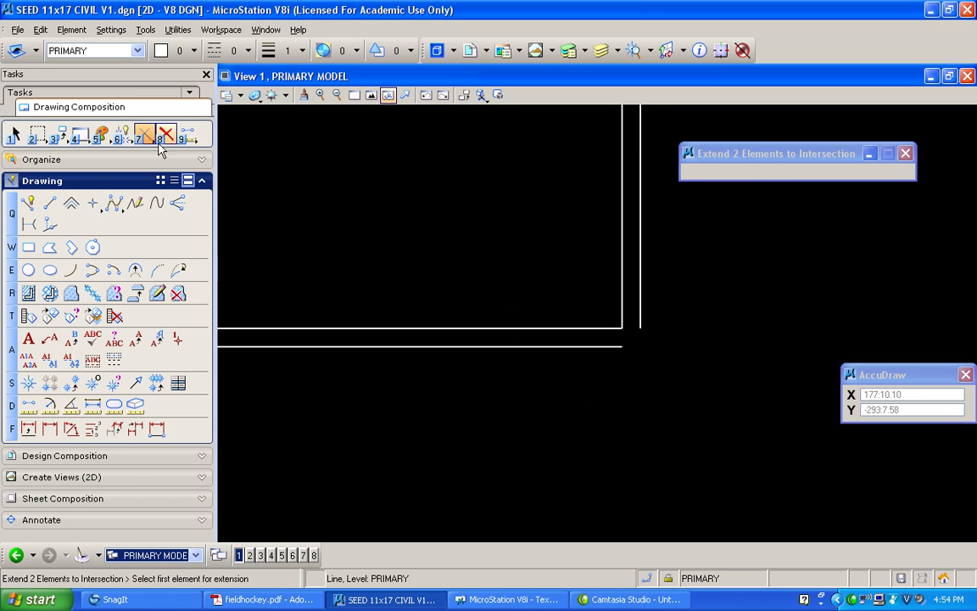
{"action": "left_click", "coordinate": [615, 345]}
{"action": "left_click", "coordinate": [639, 301]}
{"action": "left_click", "coordinate": [574, 280]}
{"action": "scroll", "coordinate": [551, 272], "scroll_direction": "down", "scroll_amount": 5}
{"action": "left_click", "coordinate": [679, 265]}
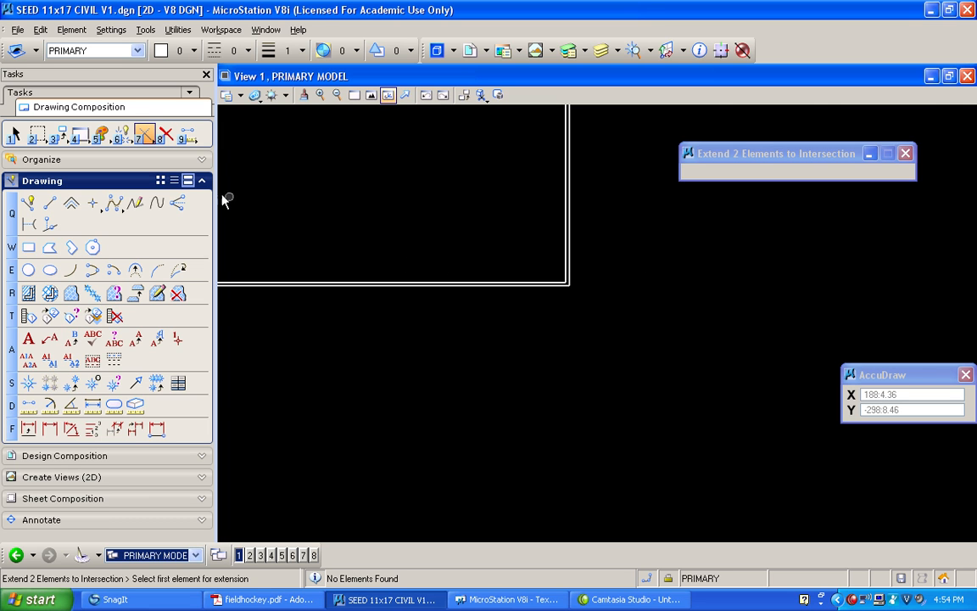
Extend the outer left and outer bottom lines to their intersection at the field's lower-left corner
{"action": "left_click", "coordinate": [13, 134]}
{"action": "middle_click_drag", "start_coordinate": [659, 263], "coordinate": [427, 272]}
{"action": "middle_click_drag", "start_coordinate": [550, 253], "coordinate": [349, 252]}
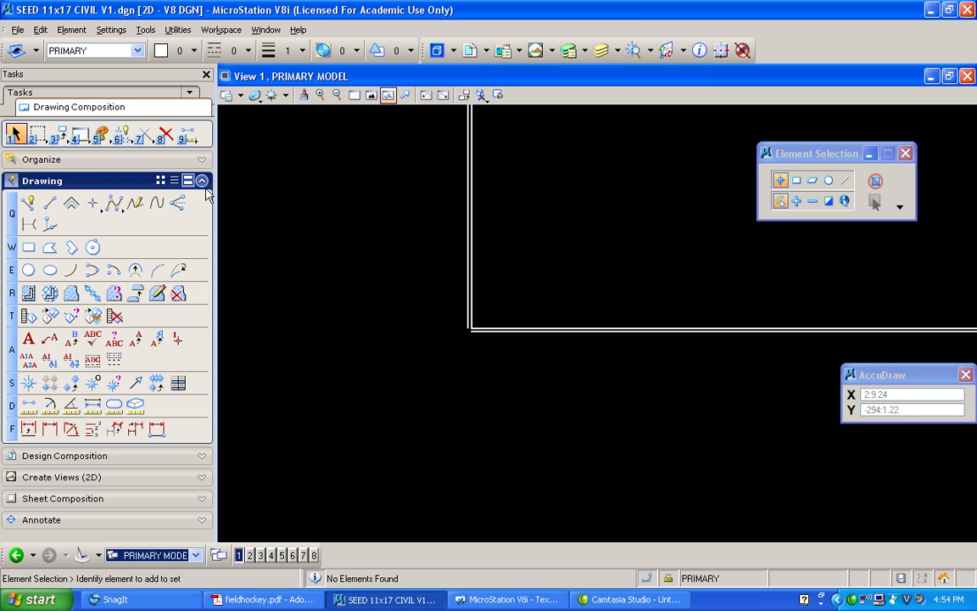
{"action": "key", "text": "7"}
{"action": "left_click", "coordinate": [464, 276]}
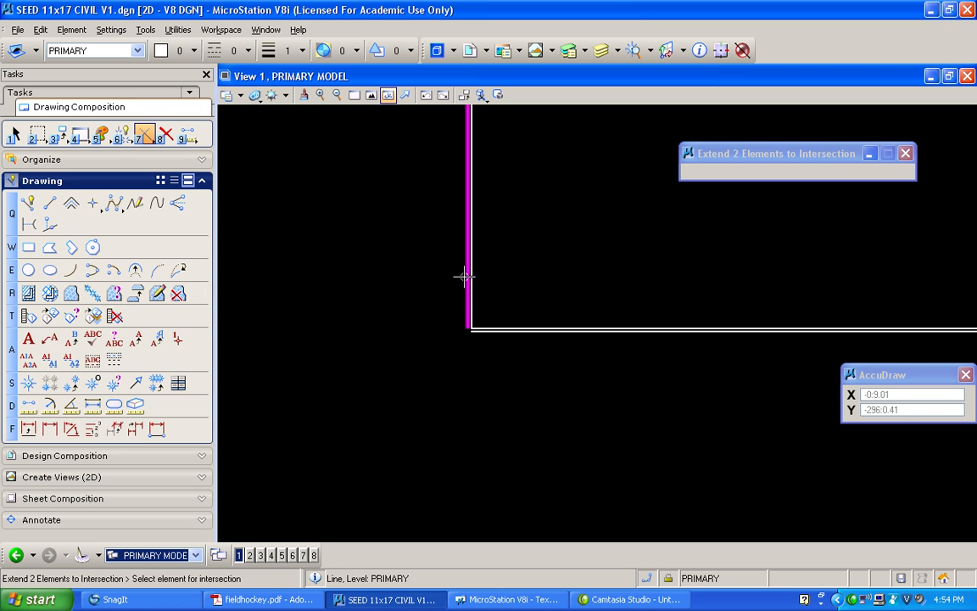
{"action": "left_click", "coordinate": [495, 334]}
Draw a horizontal SmartLine across the field from the midpoint of the inner left side to the midpoint of the inner right side
{"action": "left_click", "coordinate": [371, 95]}
{"action": "left_click", "coordinate": [382, 121]}
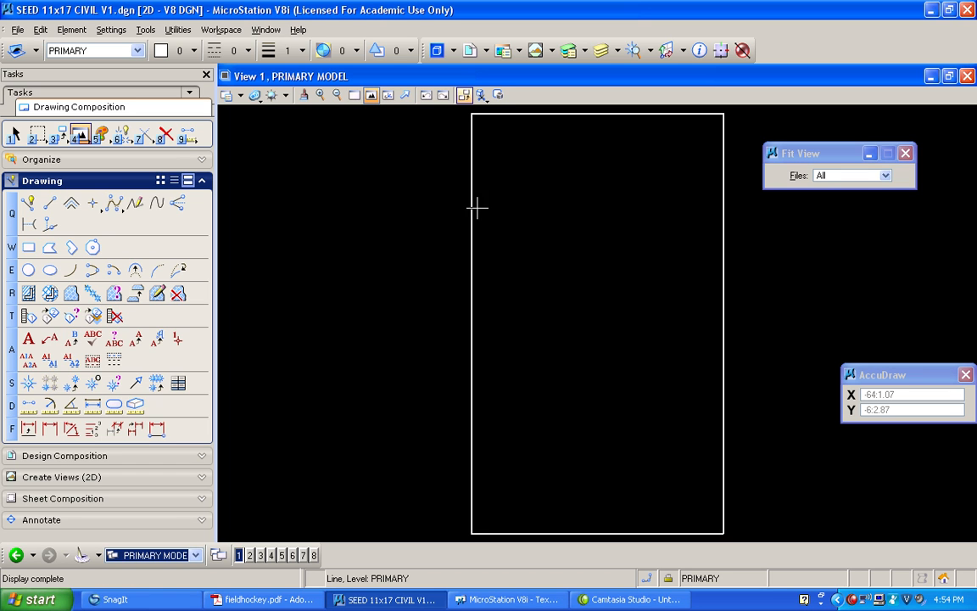
{"action": "left_click", "coordinate": [354, 95]}
{"action": "left_click", "coordinate": [440, 392]}
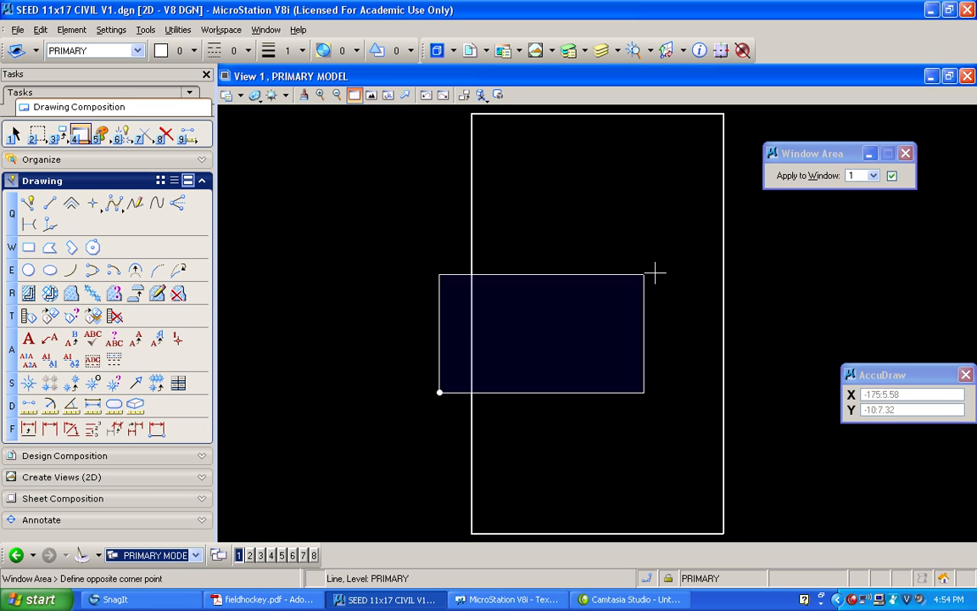
{"action": "left_click", "coordinate": [779, 236]}
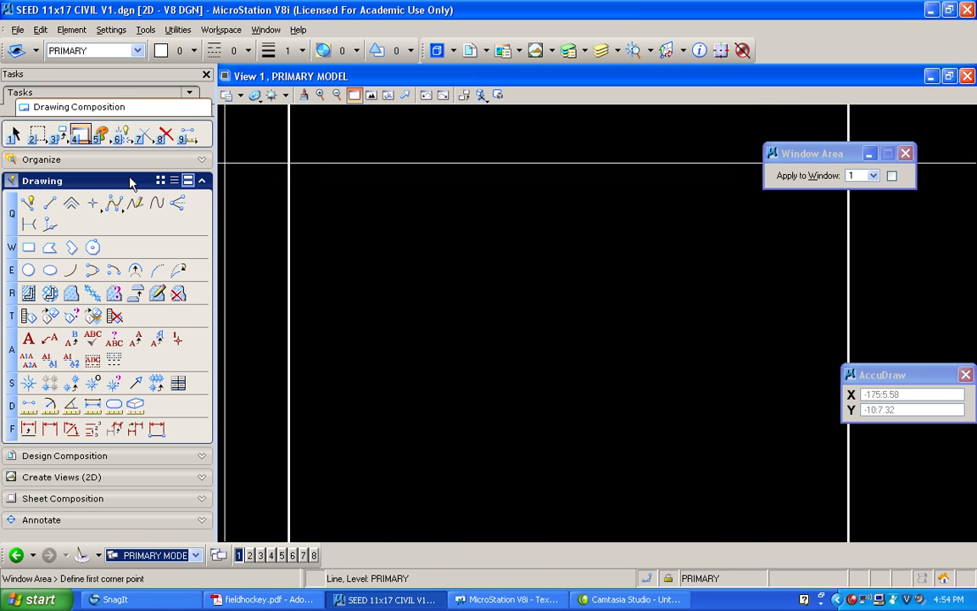
{"action": "left_click", "coordinate": [29, 203]}
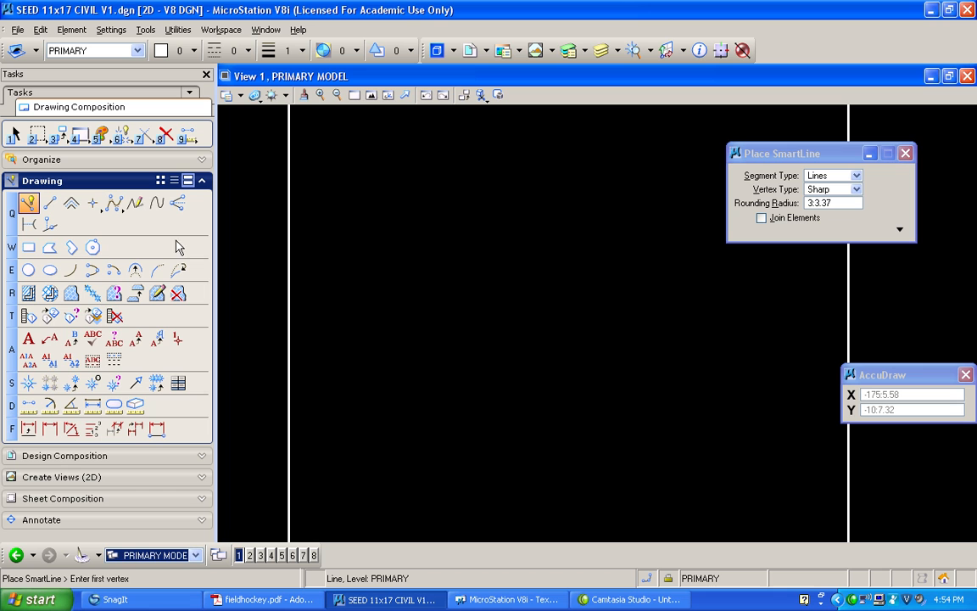
{"action": "left_click", "coordinate": [290, 343]}
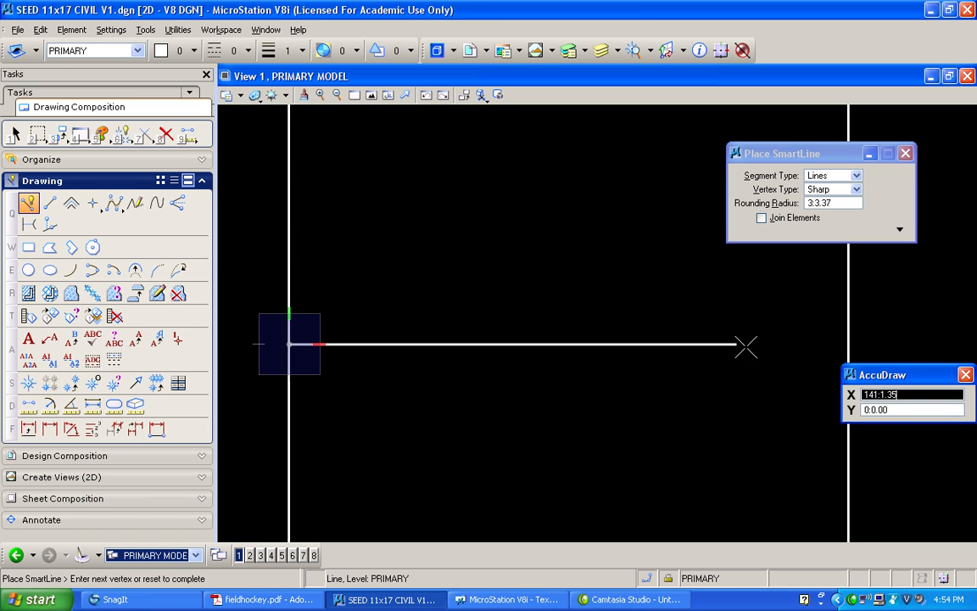
{"action": "left_click", "coordinate": [849, 342]}
{"action": "right_click", "coordinate": [679, 335]}
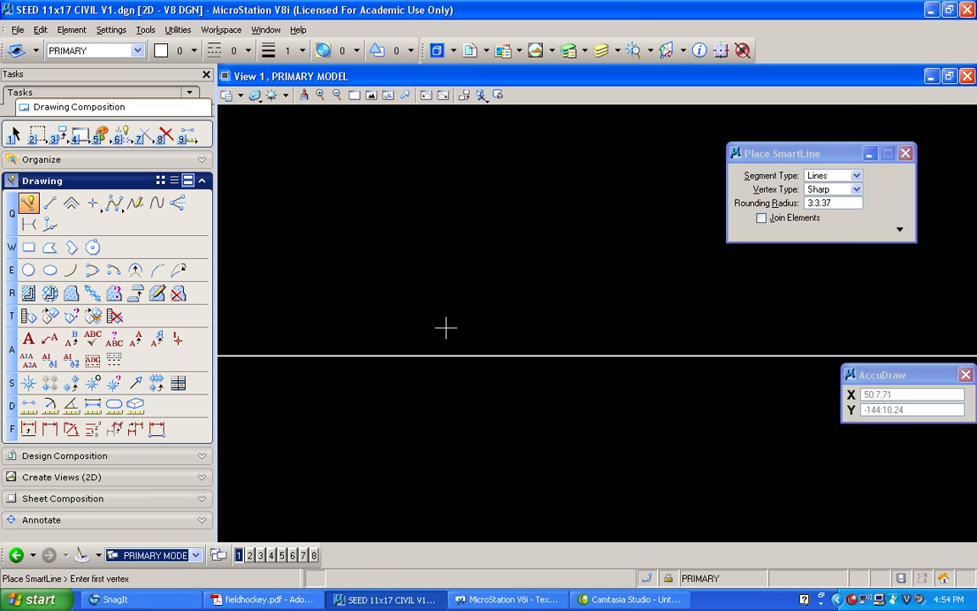
Move the halfway line 1.5 inches upward
{"action": "scroll", "coordinate": [285, 333], "scroll_direction": "up", "scroll_amount": 3}
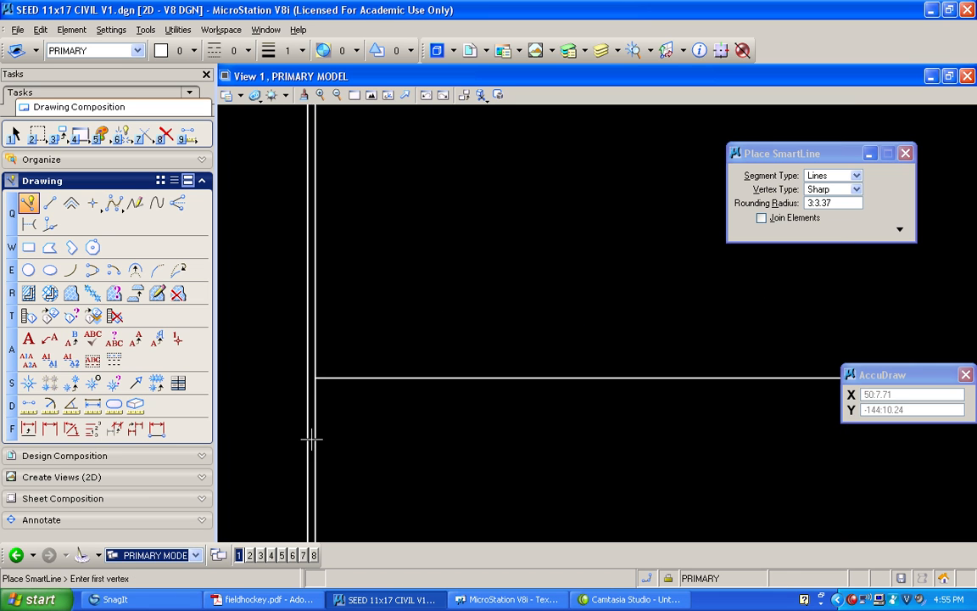
{"action": "left_click", "coordinate": [58, 134]}
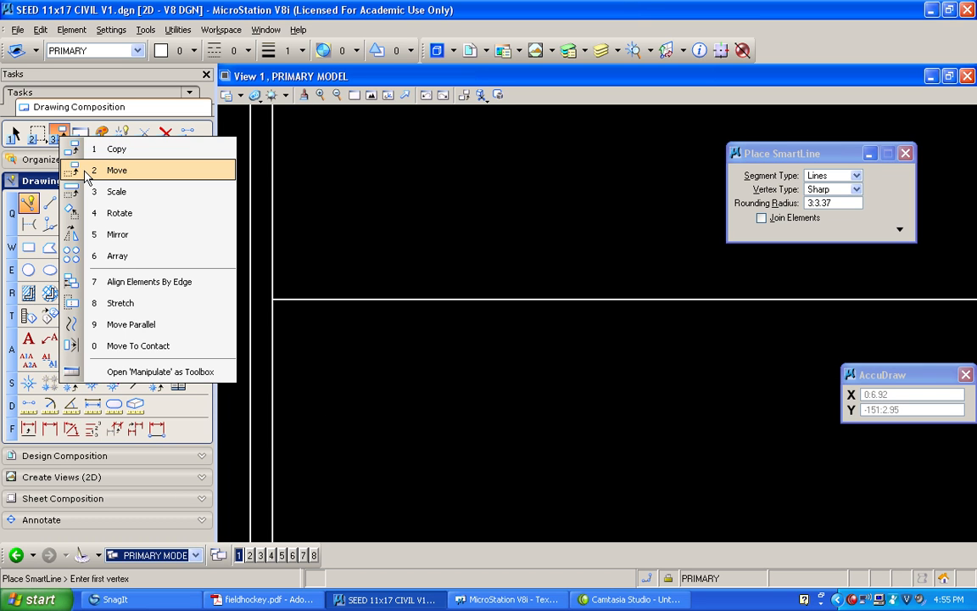
{"action": "left_click", "coordinate": [117, 171]}
{"action": "left_click", "coordinate": [331, 299]}
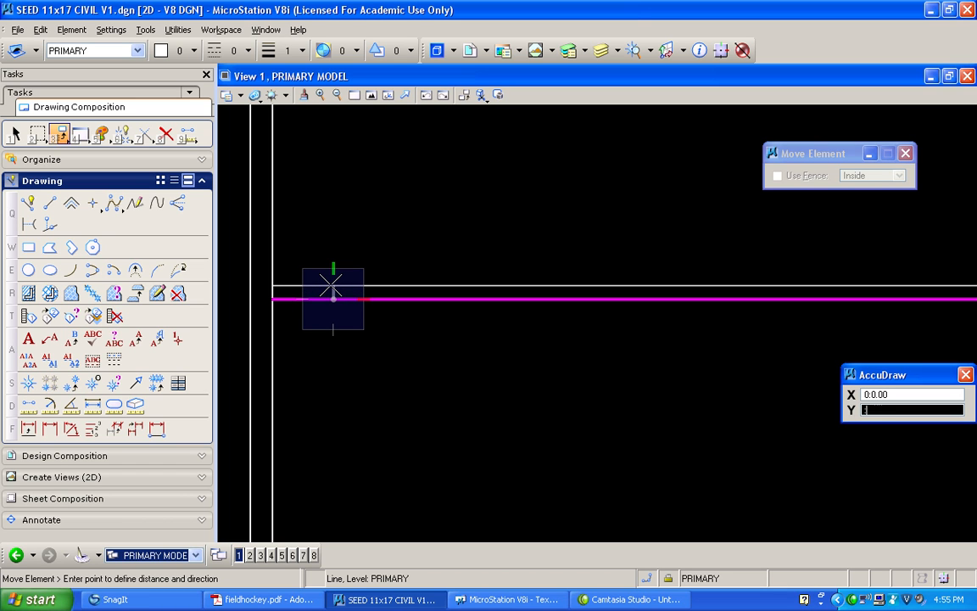
{"action": "type", "text": "-1.5"}
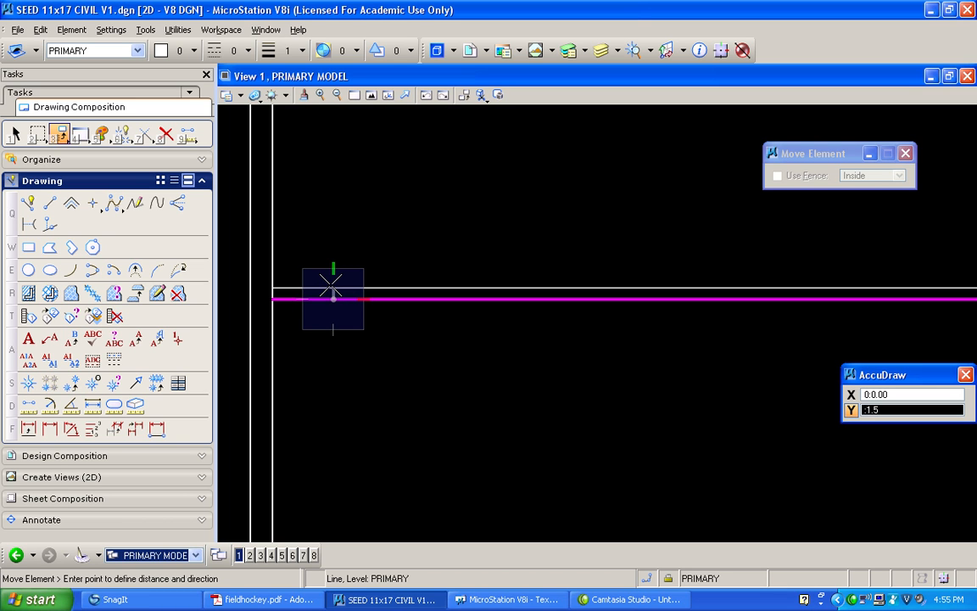
{"action": "left_click", "coordinate": [331, 286]}
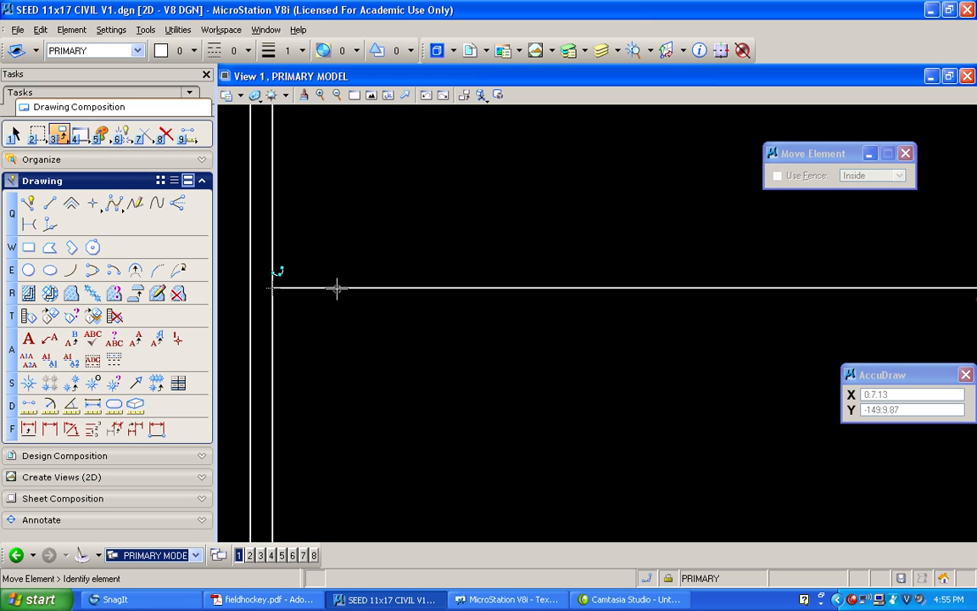
Copy the halfway line 3 inches downward
{"action": "right_click", "coordinate": [57, 137]}
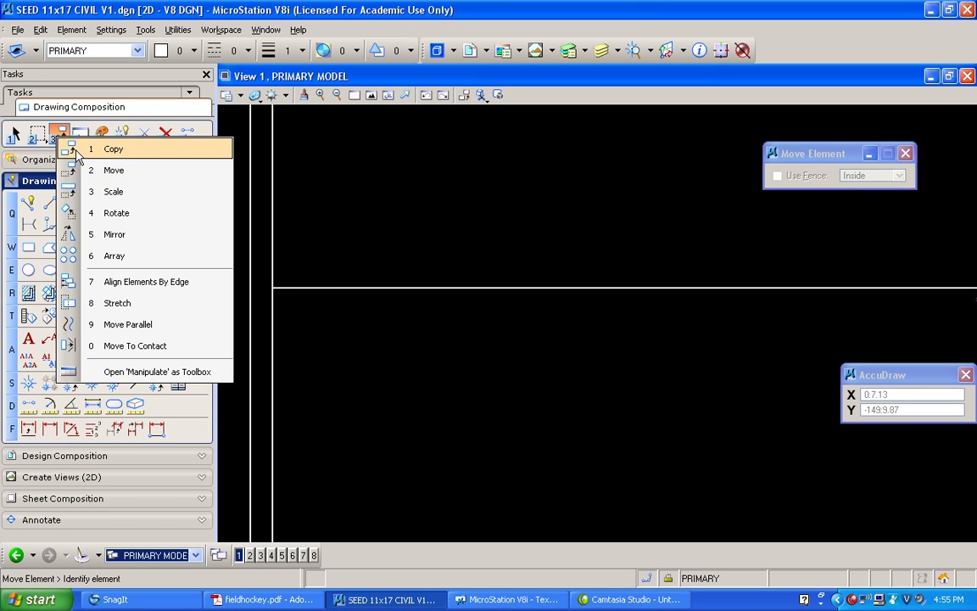
{"action": "left_click", "coordinate": [77, 152]}
{"action": "left_click", "coordinate": [356, 287]}
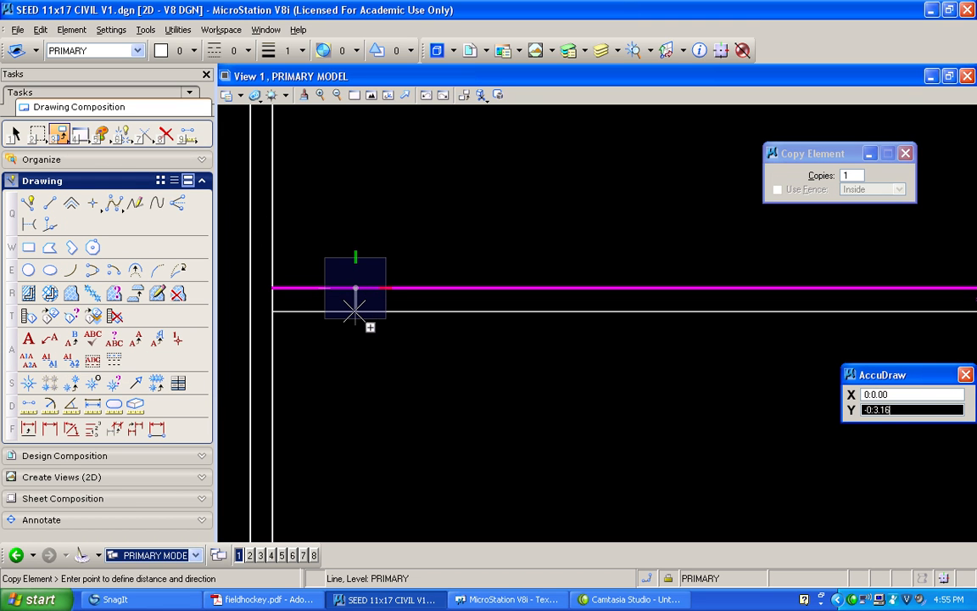
{"action": "type", "text": "3"}
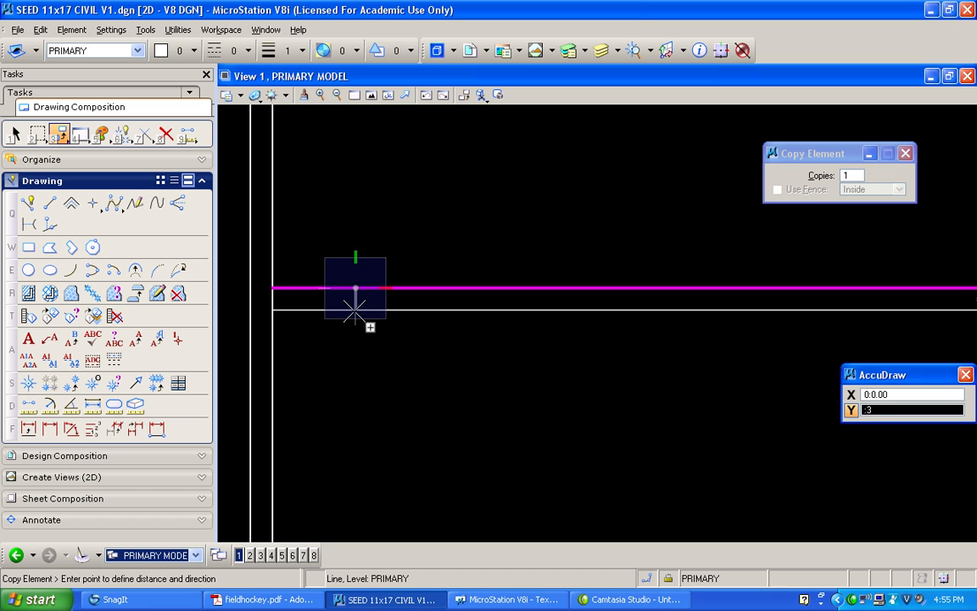
{"action": "left_click", "coordinate": [355, 310]}
{"action": "right_click", "coordinate": [373, 320]}
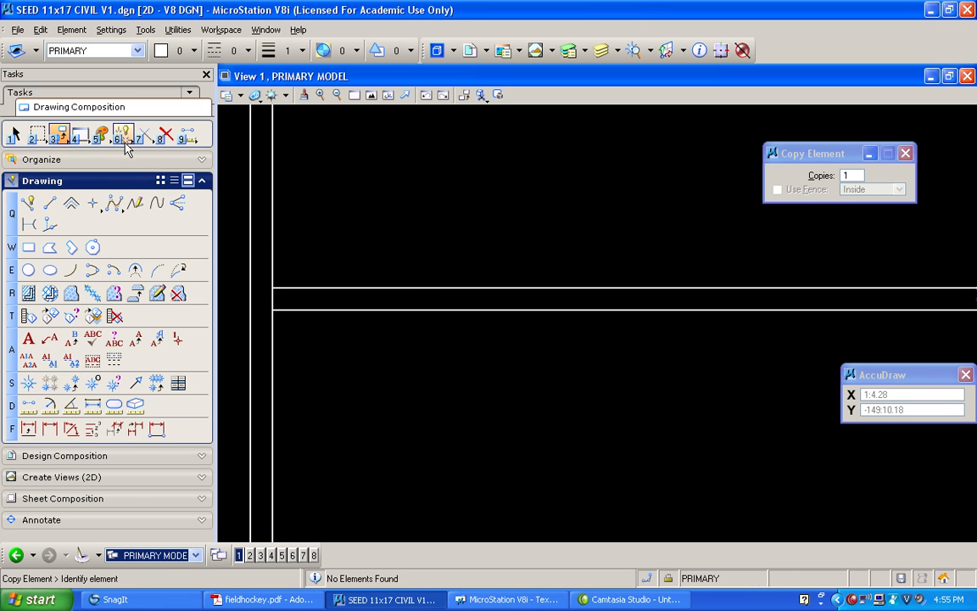
Partially delete the inner left side line across the gap between the two halfway lines
{"action": "left_click", "coordinate": [129, 140]}
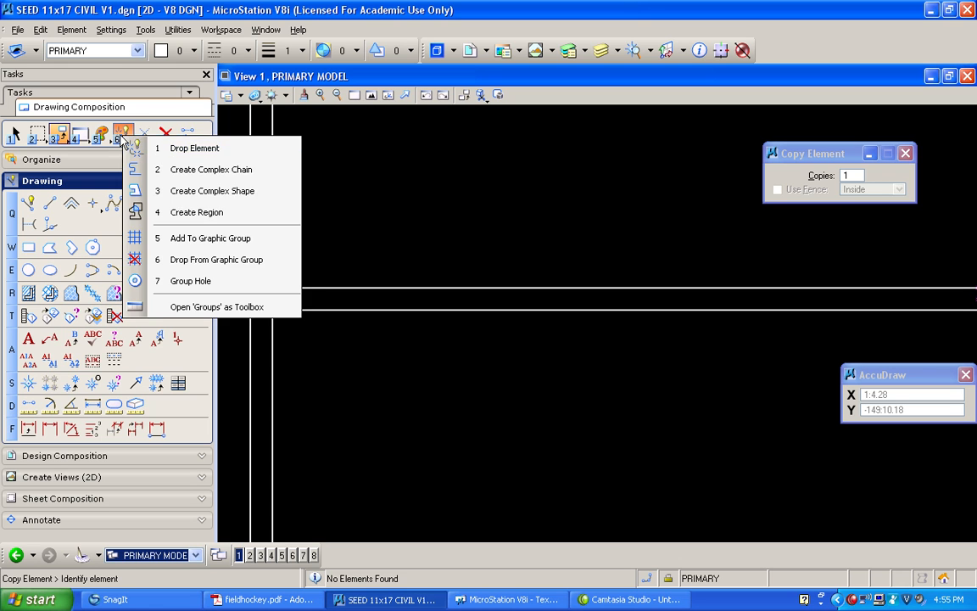
{"action": "left_click", "coordinate": [145, 136]}
{"action": "left_click", "coordinate": [144, 136]}
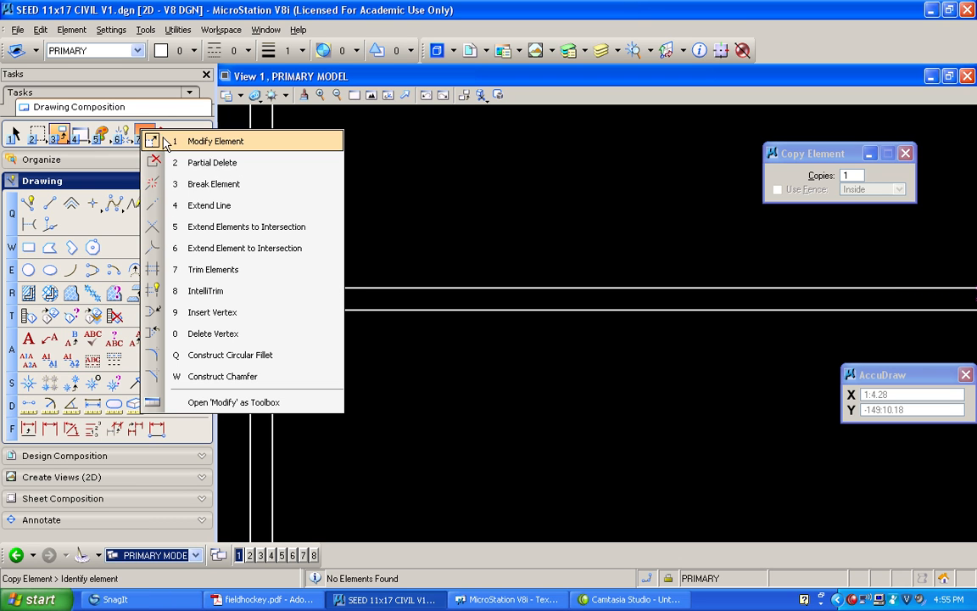
{"action": "left_click", "coordinate": [194, 169]}
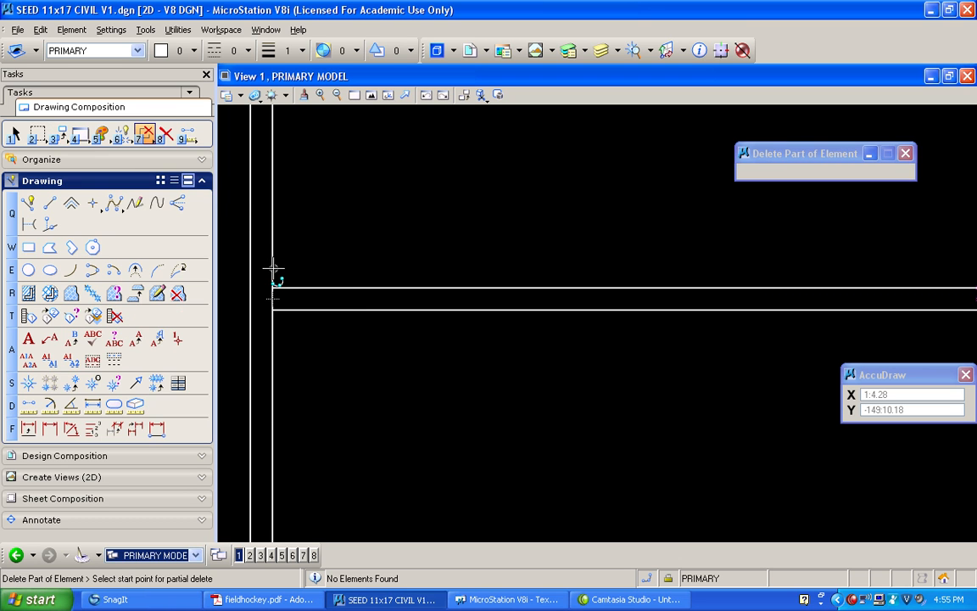
{"action": "left_click", "coordinate": [273, 335]}
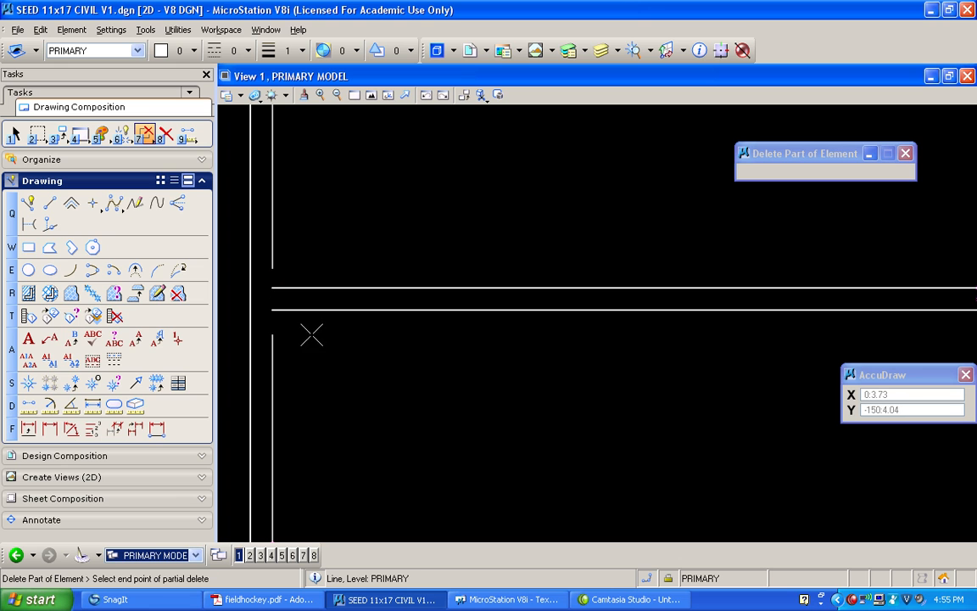
Extend the cut ends of the inner left side line to meet the upper and lower halfway lines
{"action": "left_click", "coordinate": [144, 140]}
{"action": "left_click", "coordinate": [197, 229]}
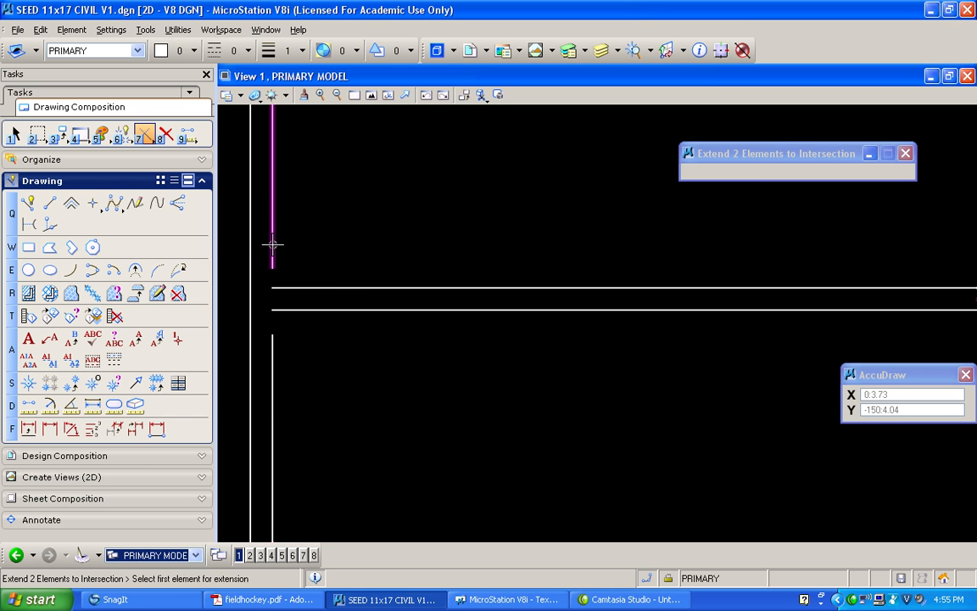
{"action": "left_click", "coordinate": [273, 255]}
{"action": "left_click", "coordinate": [295, 288]}
{"action": "left_click", "coordinate": [315, 259]}
{"action": "left_click", "coordinate": [305, 311]}
{"action": "left_click", "coordinate": [273, 340]}
{"action": "left_click", "coordinate": [307, 338]}
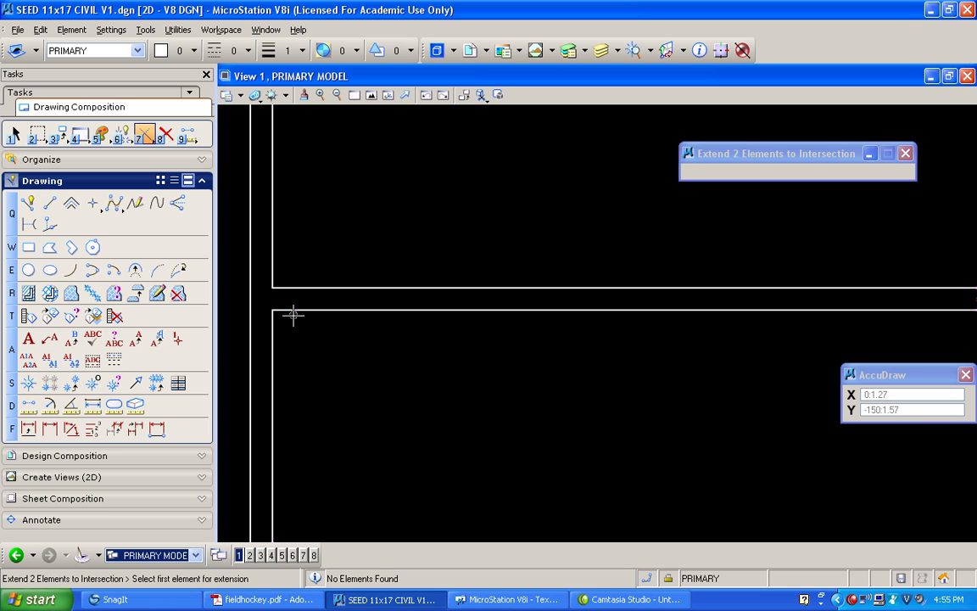
Open the inner right side line at the halfway lines and join its cut ends to the upper and lower halfway lines
{"action": "scroll", "coordinate": [293, 316], "scroll_direction": "down", "scroll_amount": 5}
{"action": "middle_click_drag", "start_coordinate": [241, 270], "coordinate": [730, 271]}
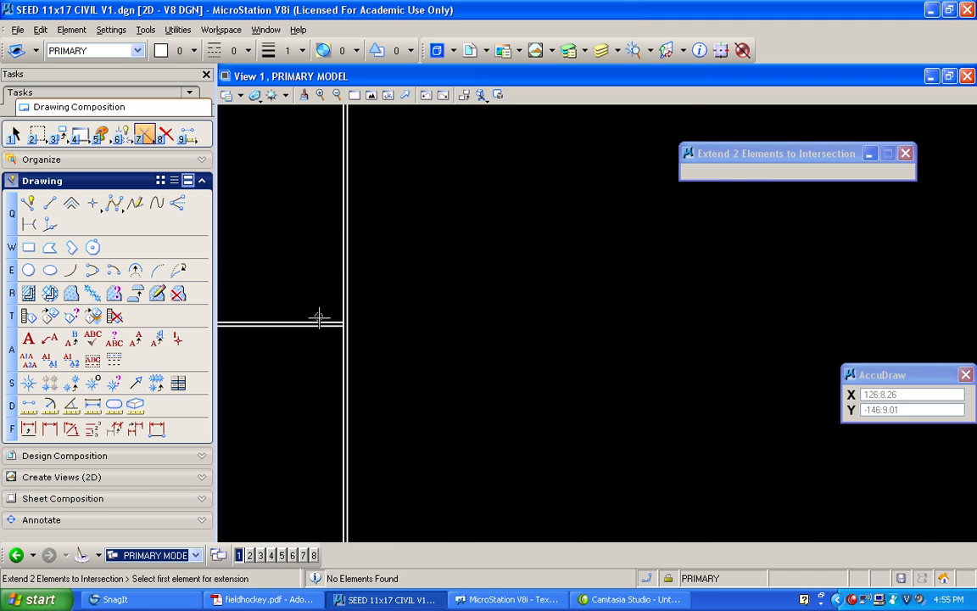
{"action": "scroll", "coordinate": [313, 306], "scroll_direction": "up", "scroll_amount": 3}
{"action": "left_click_drag", "start_coordinate": [146, 138], "coordinate": [163, 233]}
{"action": "left_click", "coordinate": [390, 293]}
{"action": "left_click", "coordinate": [371, 319]}
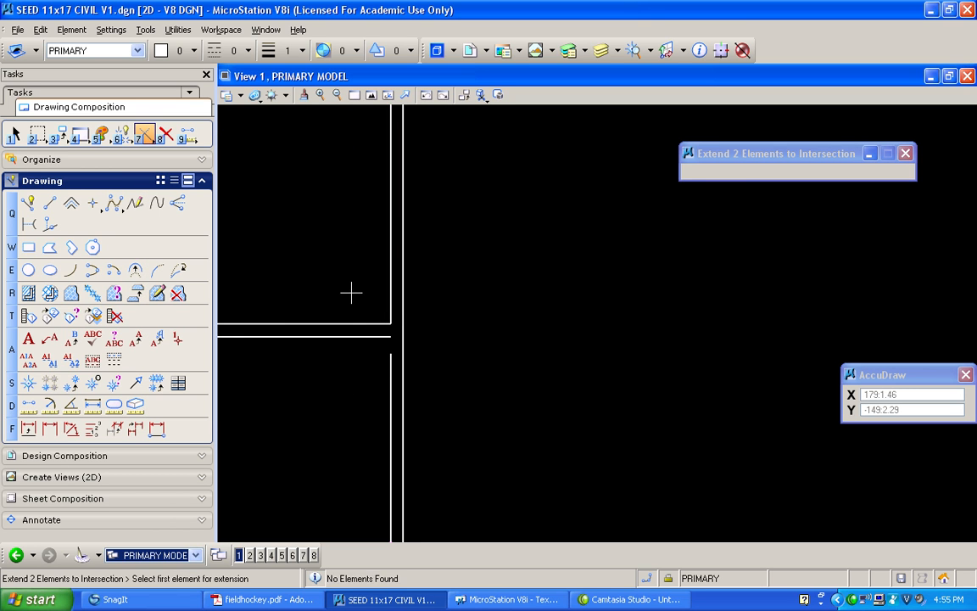
{"action": "left_click", "coordinate": [368, 343]}
Copy the field's inner top boundary line 75 feet straight down into the upper half
{"action": "left_click", "coordinate": [370, 95]}
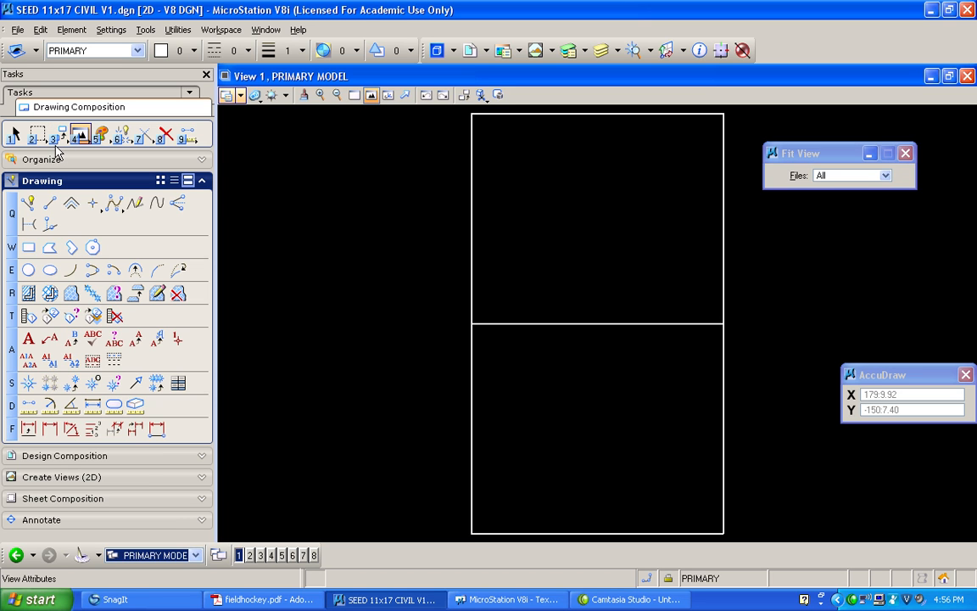
{"action": "left_click", "coordinate": [354, 95]}
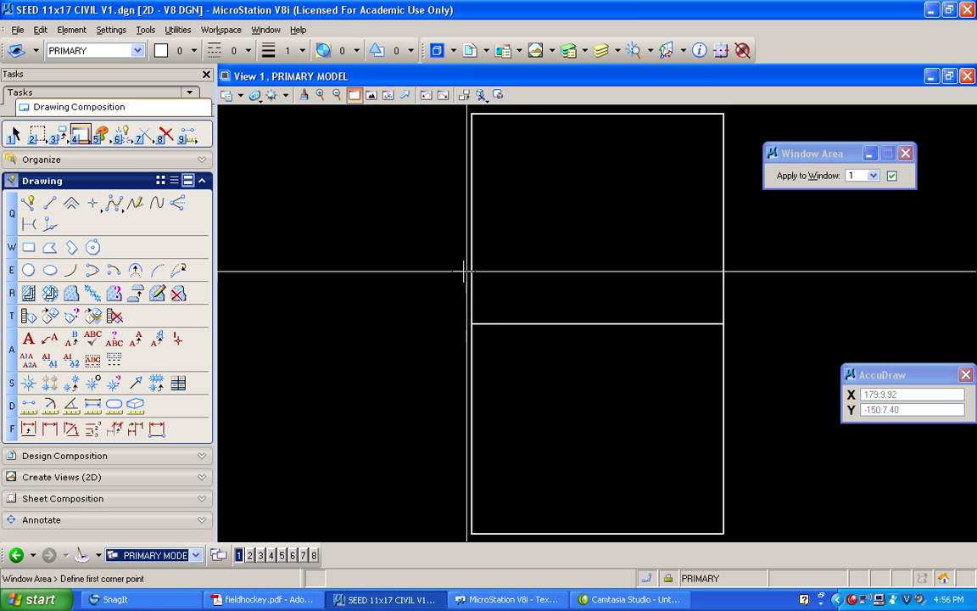
{"action": "left_click", "coordinate": [447, 280]}
{"action": "left_click", "coordinate": [755, 109]}
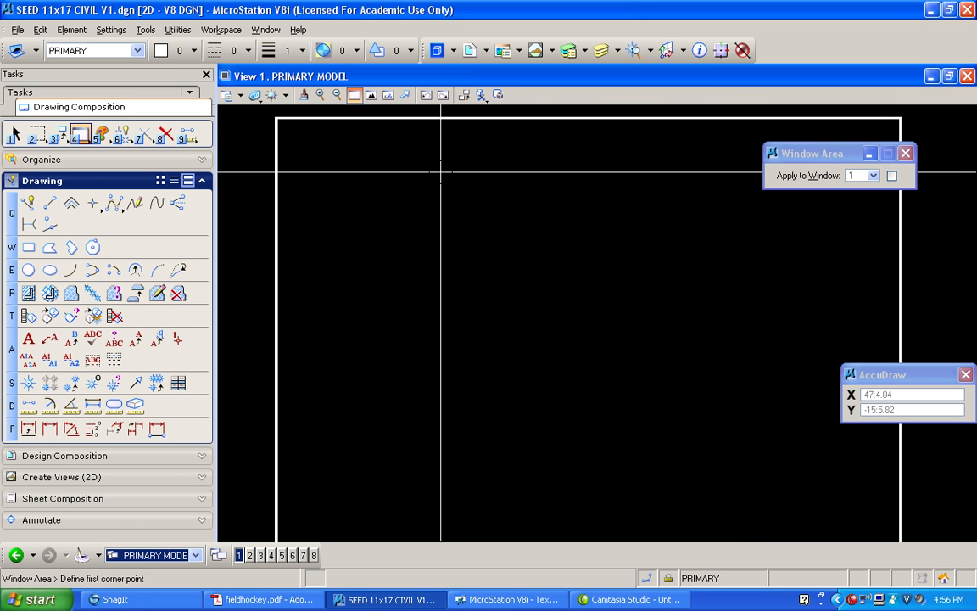
{"action": "left_click", "coordinate": [62, 141]}
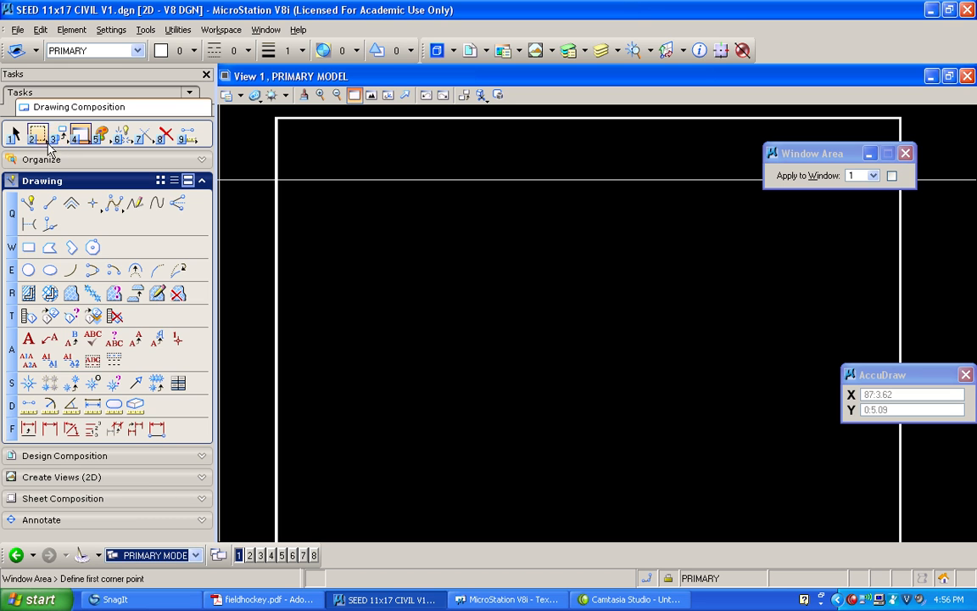
{"action": "left_click", "coordinate": [76, 149]}
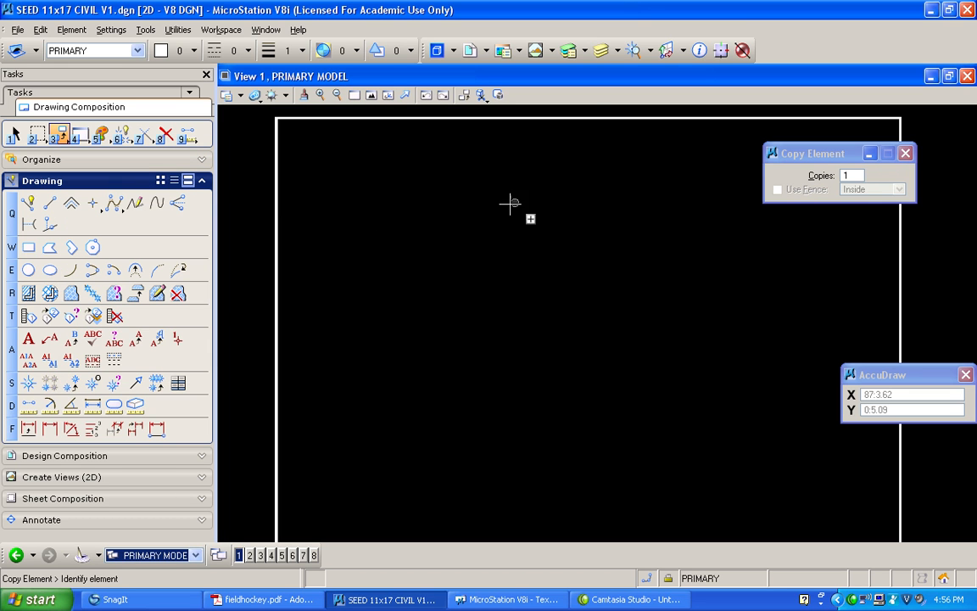
{"action": "left_click", "coordinate": [574, 119]}
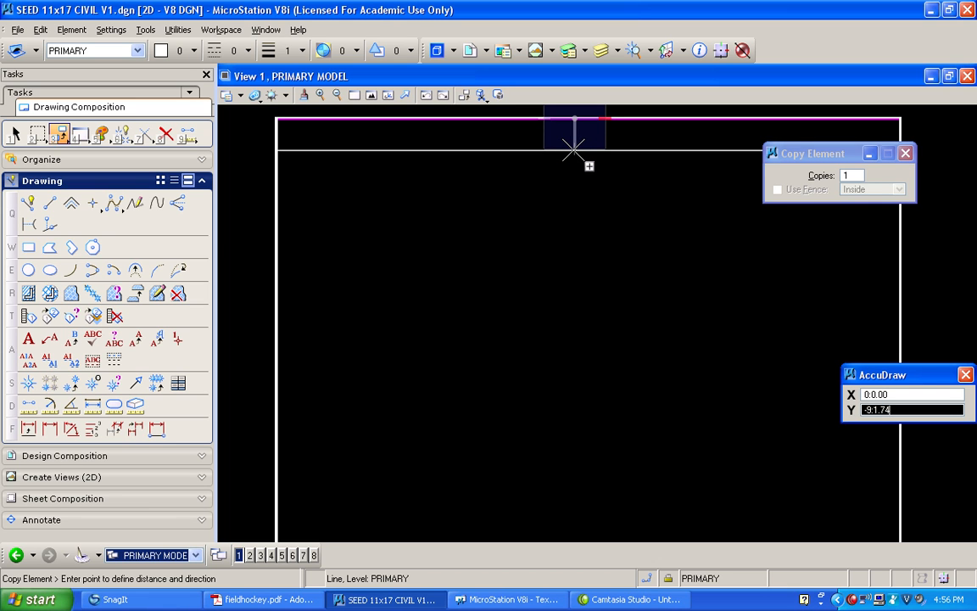
{"action": "type", "text": "75"}
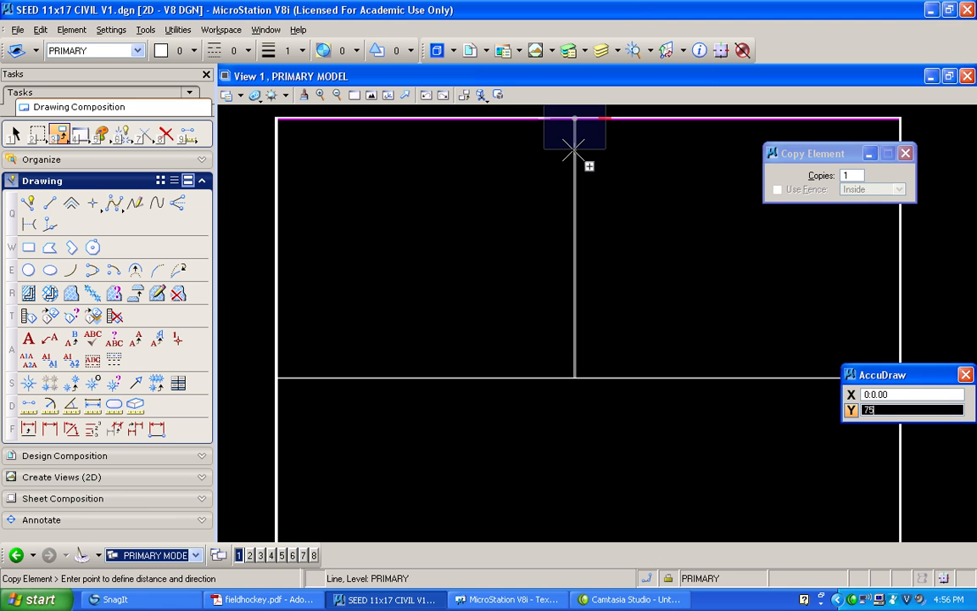
{"action": "left_click", "coordinate": [574, 151]}
{"action": "right_click", "coordinate": [574, 151]}
{"action": "scroll", "coordinate": [561, 377], "scroll_direction": "up", "scroll_amount": 5}
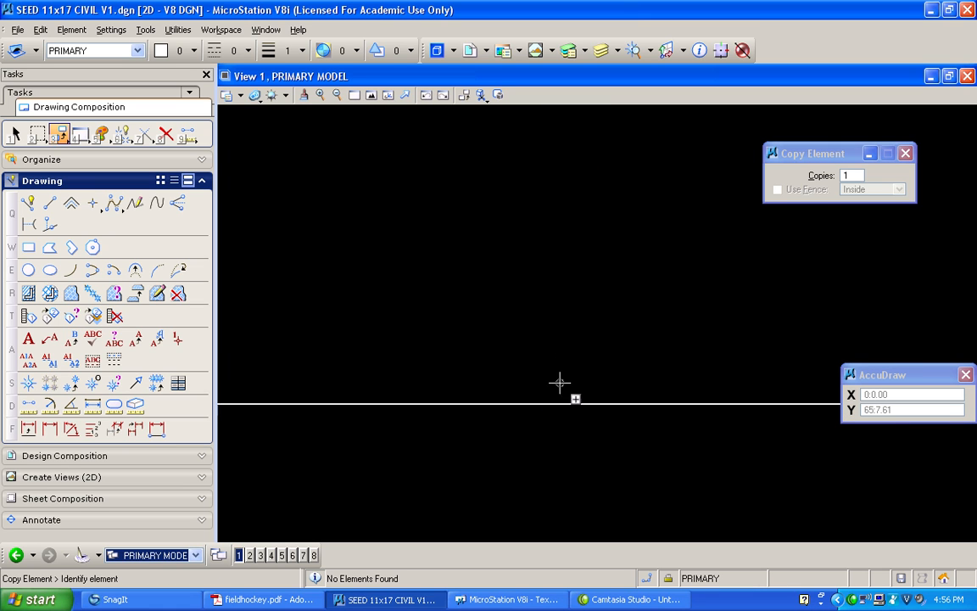
Move the copied horizontal line up 1.5 inches
{"action": "scroll", "coordinate": [513, 362], "scroll_direction": "down", "scroll_amount": 5}
{"action": "scroll", "coordinate": [374, 372], "scroll_direction": "up", "scroll_amount": 5}
{"action": "left_click_drag", "start_coordinate": [593, 336], "coordinate": [392, 327], "text": "shift"}
{"action": "scroll", "coordinate": [535, 341], "scroll_direction": "up", "scroll_amount": 5}
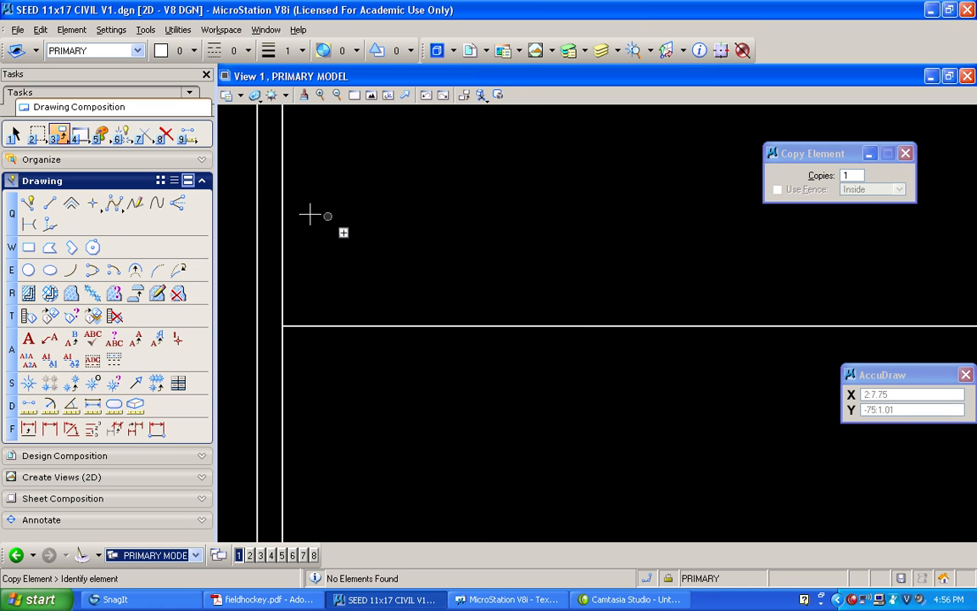
{"action": "left_click", "coordinate": [61, 133]}
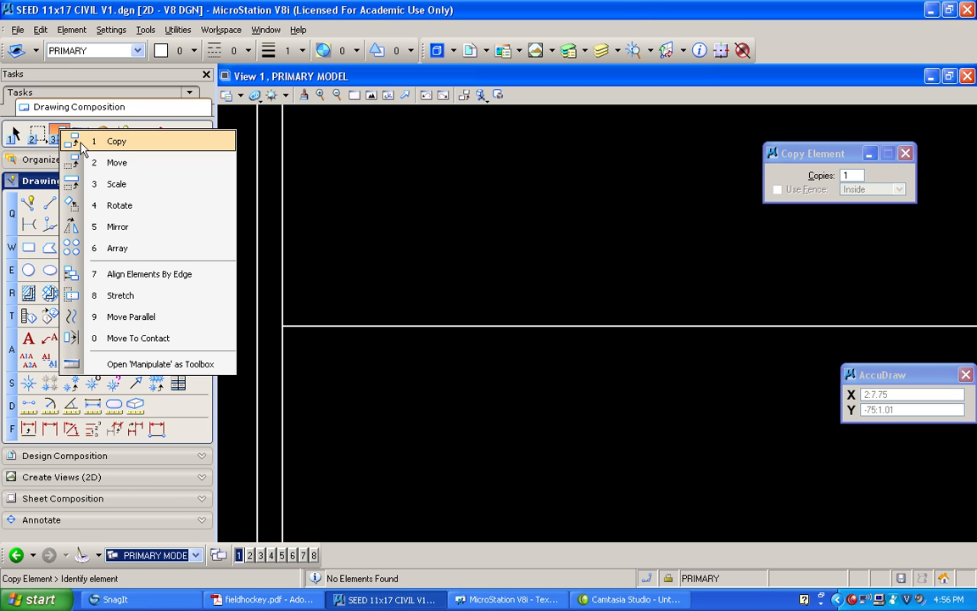
{"action": "left_click", "coordinate": [85, 160]}
{"action": "left_click", "coordinate": [368, 327]}
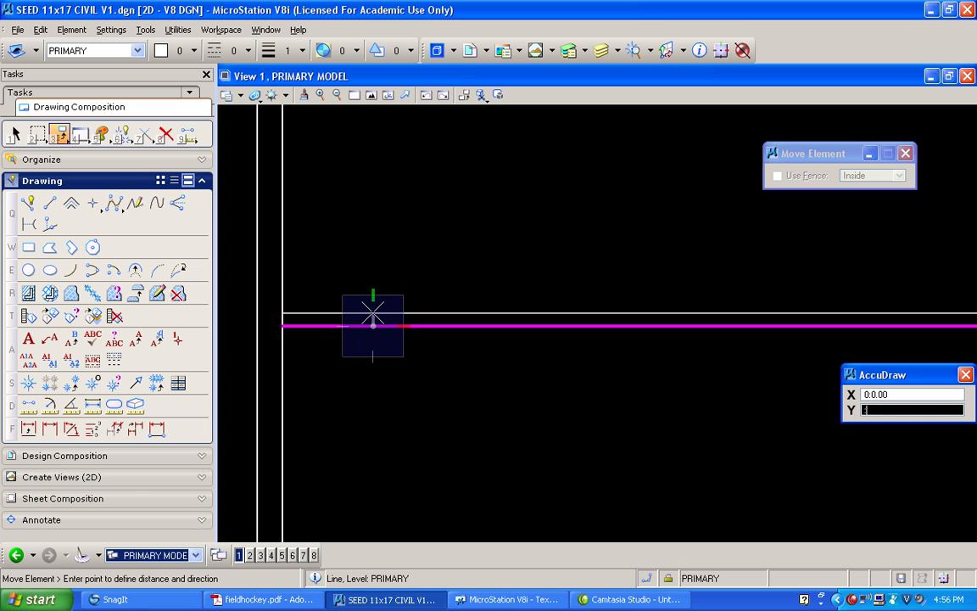
{"action": "type", "text": "-1.5"}
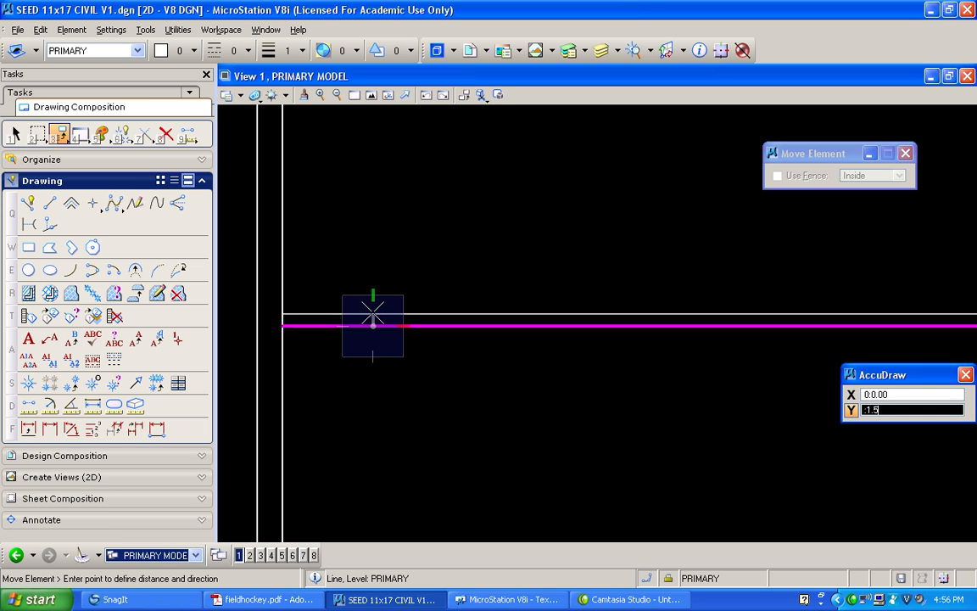
{"action": "left_click", "coordinate": [374, 314]}
Copy the moved horizontal line 3 inches downward
{"action": "left_click", "coordinate": [61, 137]}
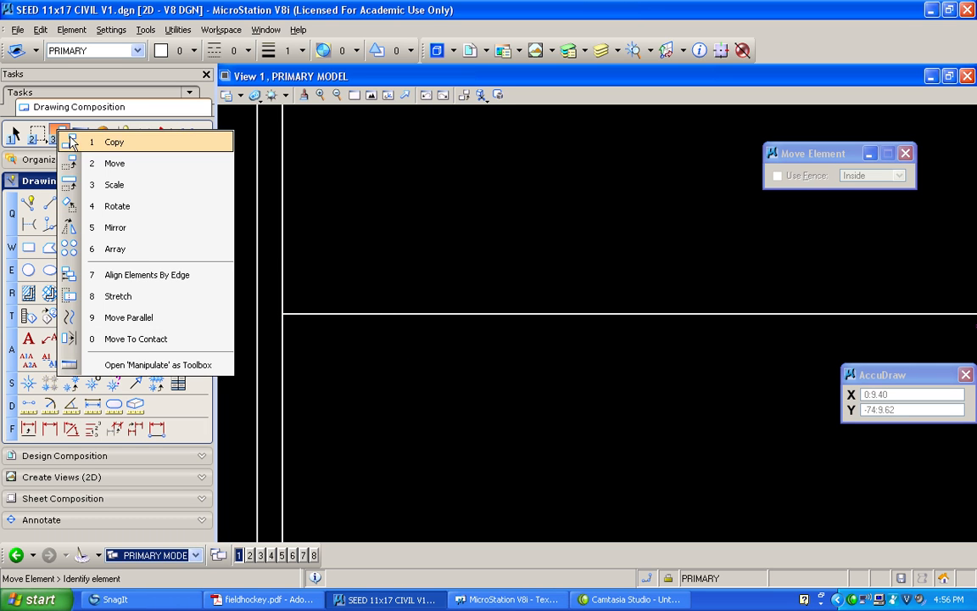
{"action": "left_click", "coordinate": [71, 142]}
{"action": "left_click", "coordinate": [401, 315]}
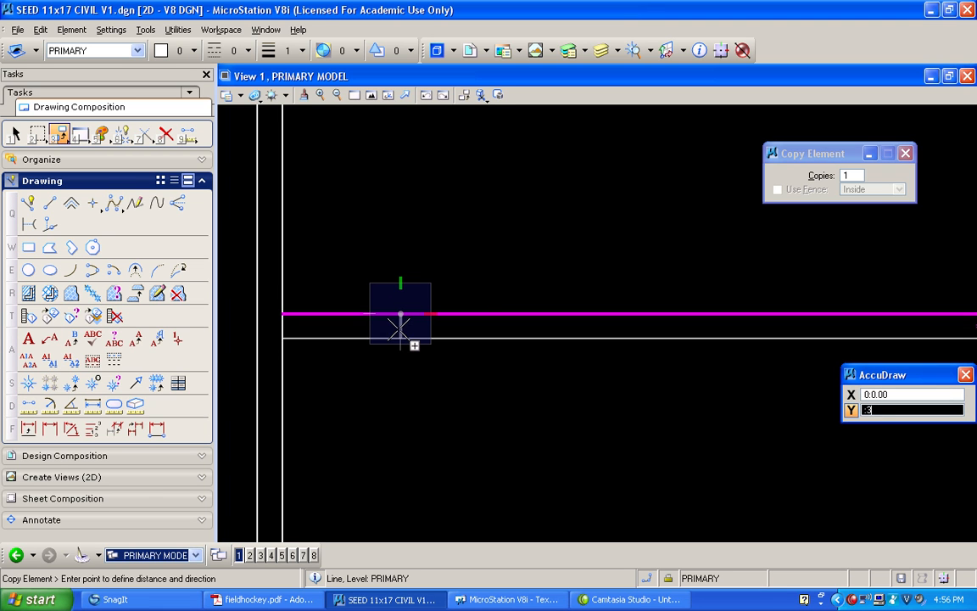
{"action": "left_click", "coordinate": [406, 333]}
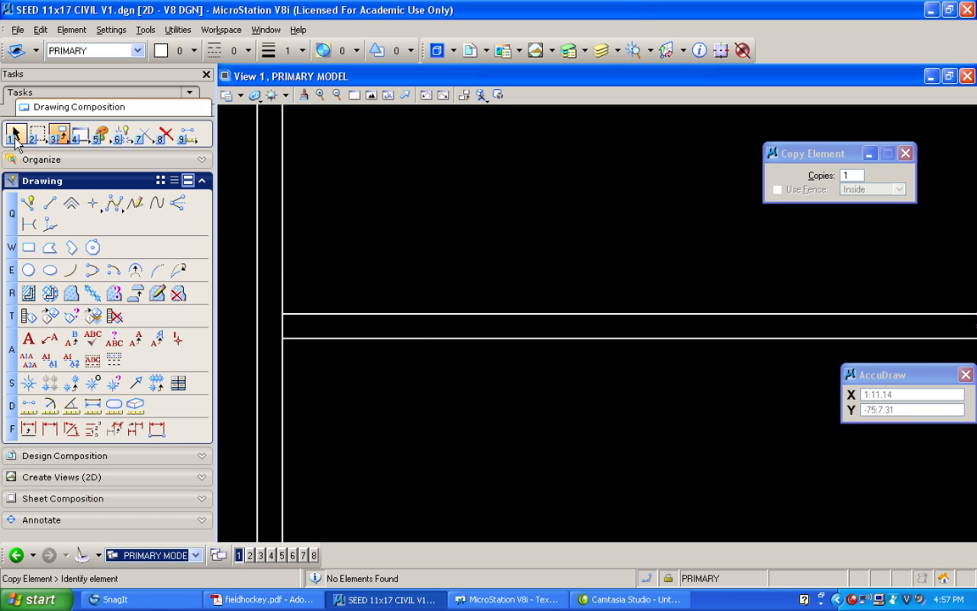
Draw a short vertical SmartLine across the 3-inch strip, 1 foot in from the inner left side line
{"action": "left_click", "coordinate": [29, 204]}
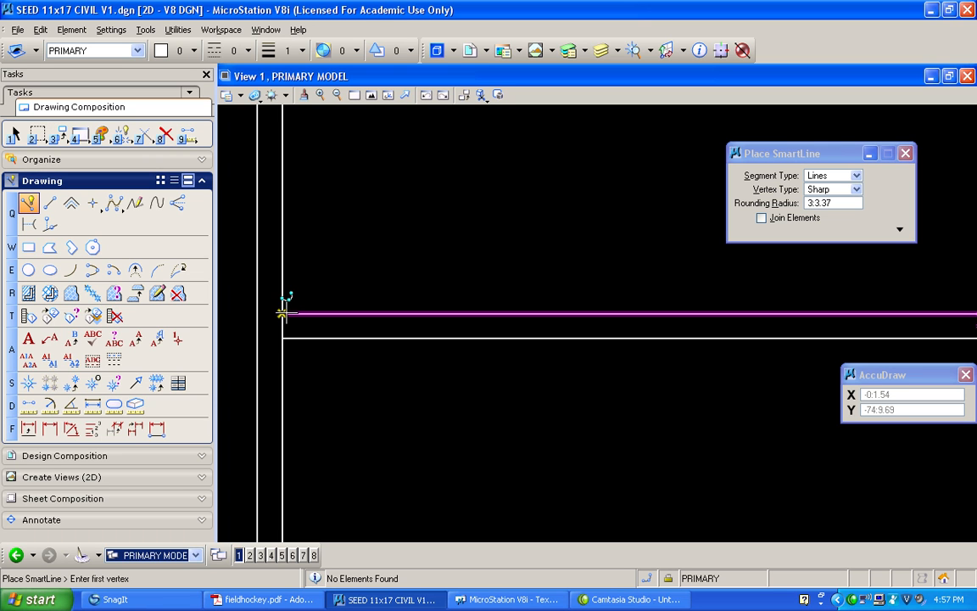
{"action": "middle_click", "coordinate": [287, 313]}
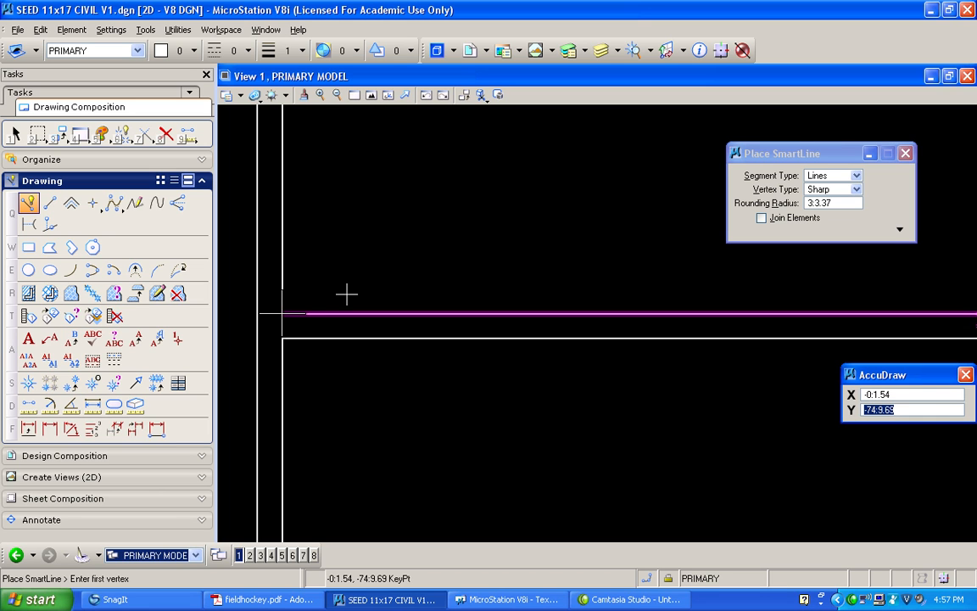
{"action": "left_click", "coordinate": [345, 293]}
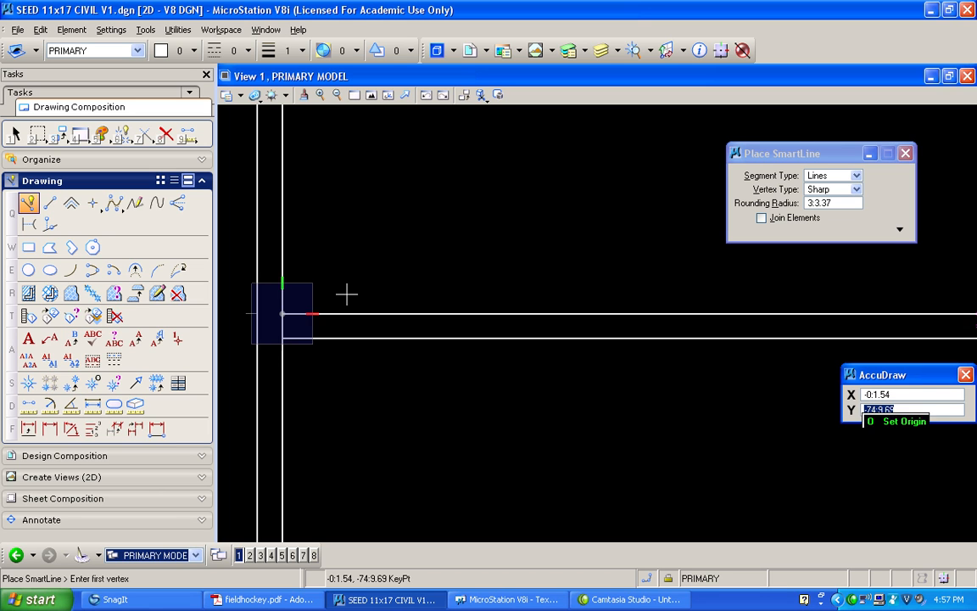
{"action": "type", "text": "1"}
{"action": "left_click", "coordinate": [408, 312]}
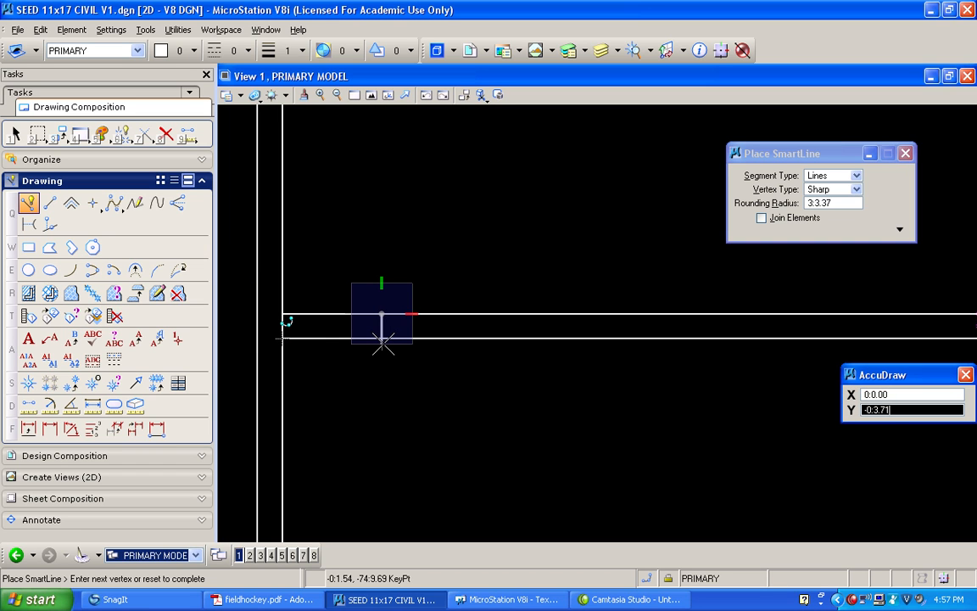
{"action": "left_click", "coordinate": [383, 342]}
{"action": "right_click", "coordinate": [375, 301]}
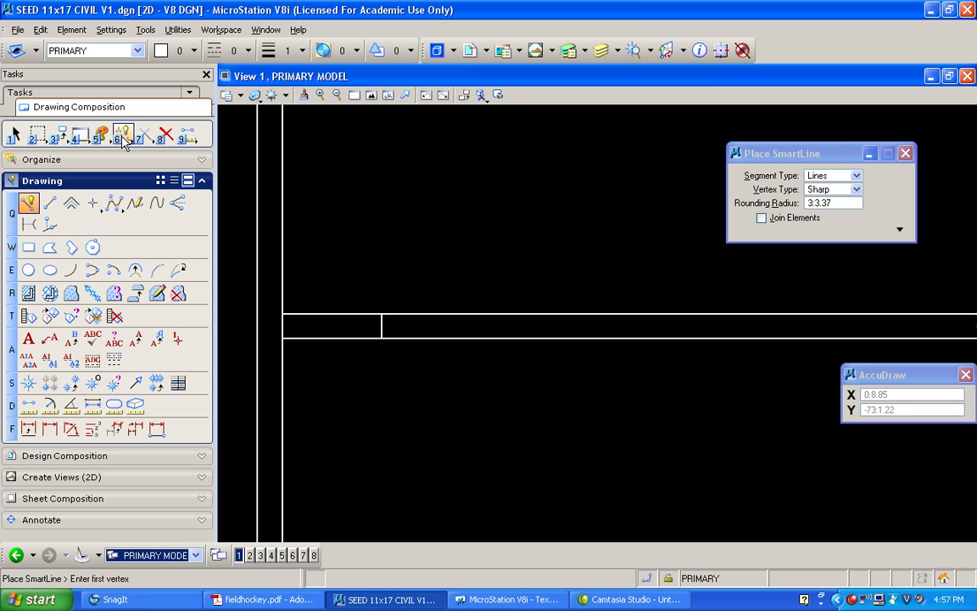
Make 179 copies of the short vertical line along the strip, spaced 1 foot apart toward the right side line
{"action": "left_click", "coordinate": [60, 137]}
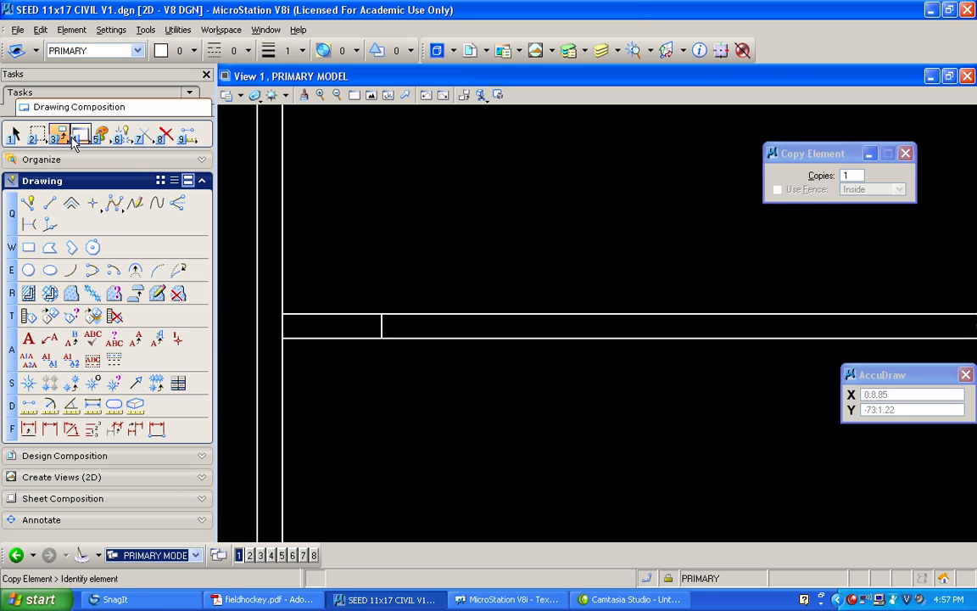
{"action": "left_click", "coordinate": [821, 180]}
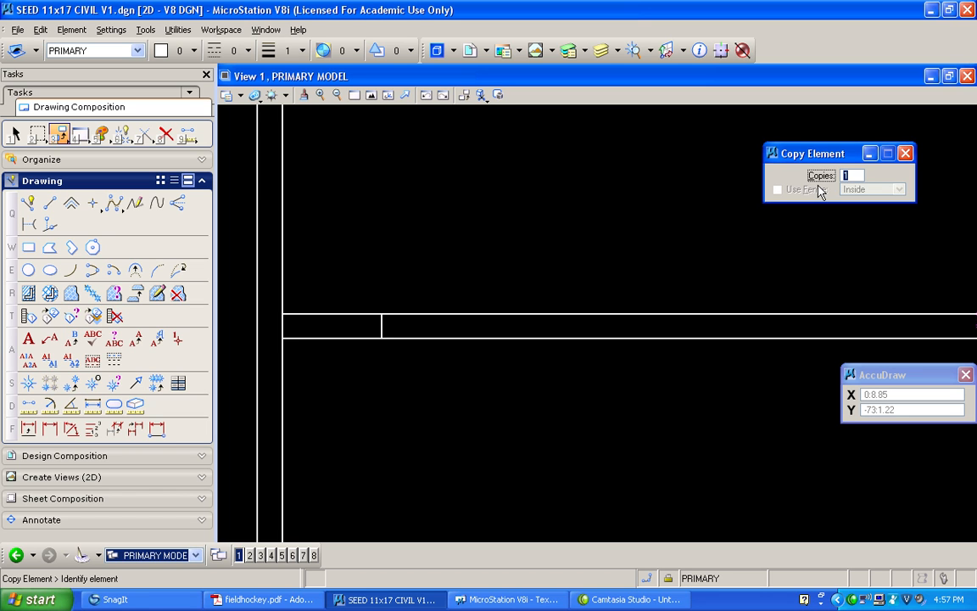
{"action": "type", "text": "79"}
{"action": "key", "text": "Return"}
{"action": "left_click_drag", "start_coordinate": [812, 154], "coordinate": [531, 181]}
{"action": "left_click", "coordinate": [382, 325]}
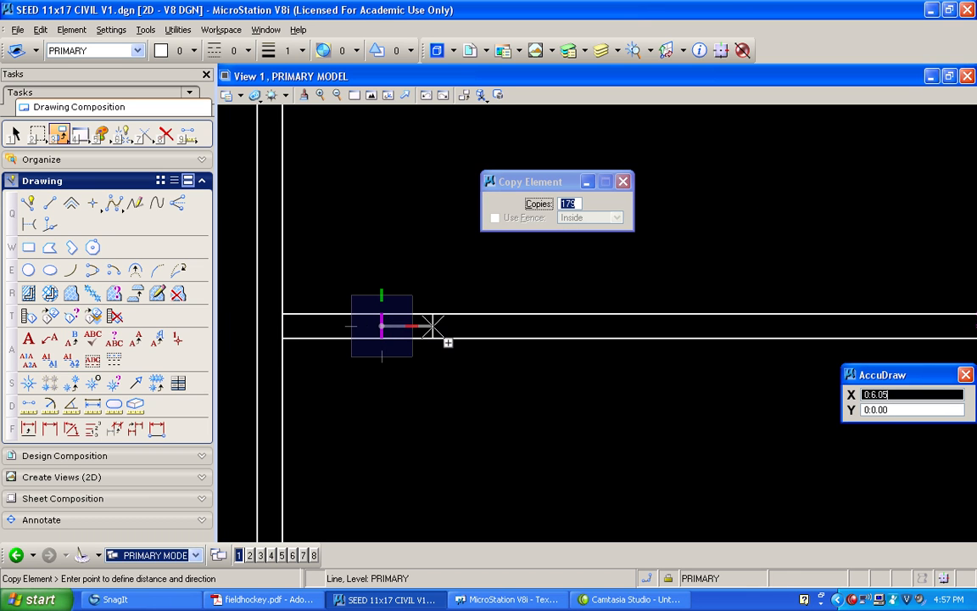
{"action": "type", "text": "1"}
{"action": "left_click", "coordinate": [433, 326]}
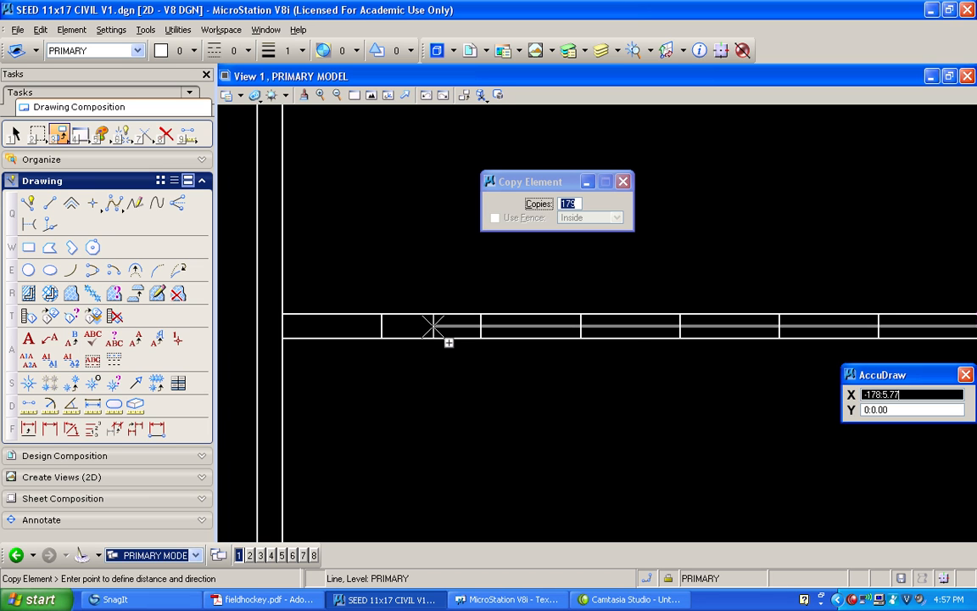
{"action": "right_click", "coordinate": [433, 327]}
Partially delete both long lines of the strip between the first and second cross lines and between the third and fourth, counting from the left
{"action": "scroll", "coordinate": [577, 367], "scroll_direction": "down", "scroll_amount": 5}
{"action": "scroll", "coordinate": [820, 328], "scroll_direction": "up", "scroll_amount": 2}
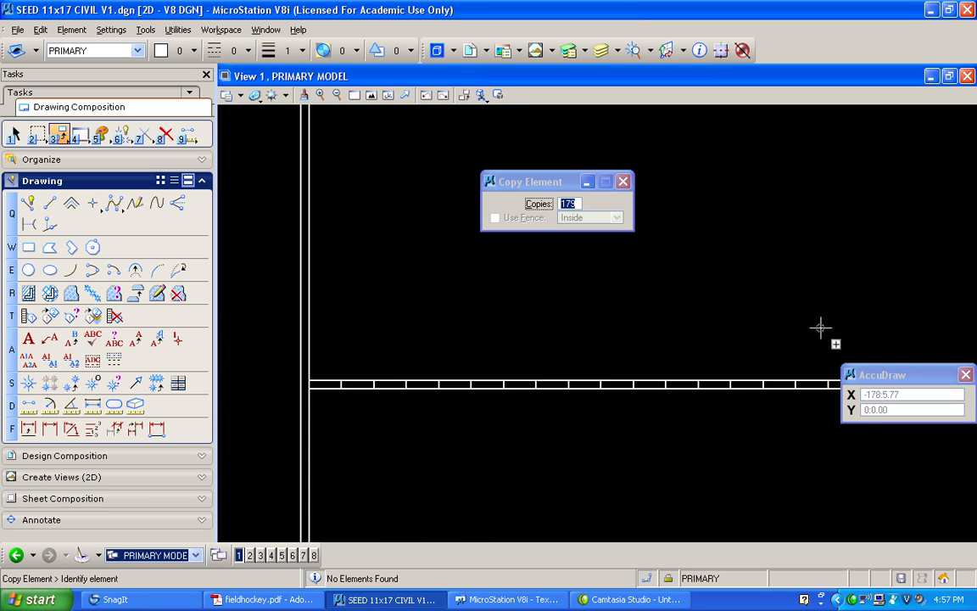
{"action": "scroll", "coordinate": [622, 342], "scroll_direction": "up", "scroll_amount": 2}
{"action": "scroll", "coordinate": [561, 326], "scroll_direction": "down", "scroll_amount": 3}
{"action": "scroll", "coordinate": [439, 354], "scroll_direction": "up", "scroll_amount": 2}
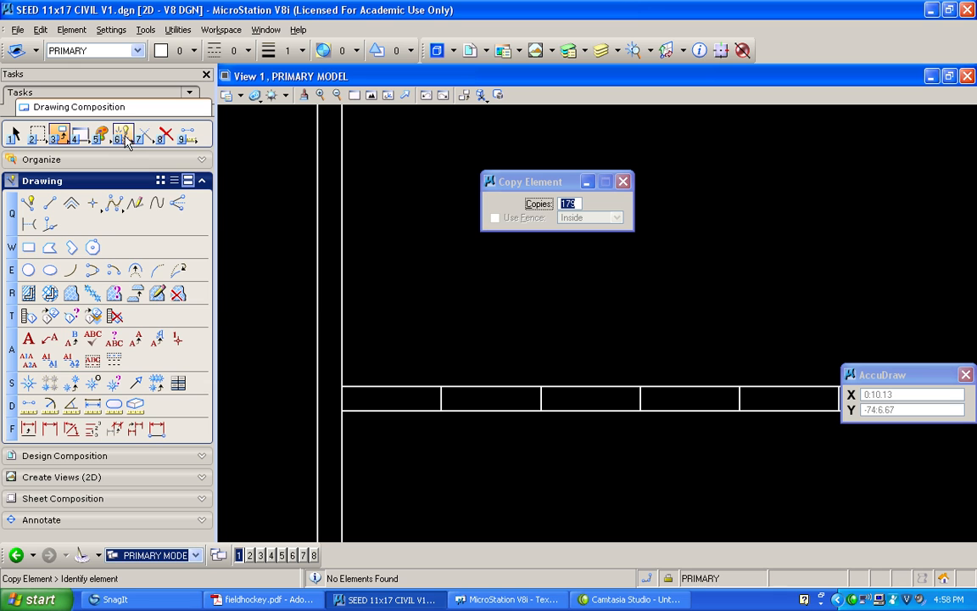
{"action": "key", "text": "5"}
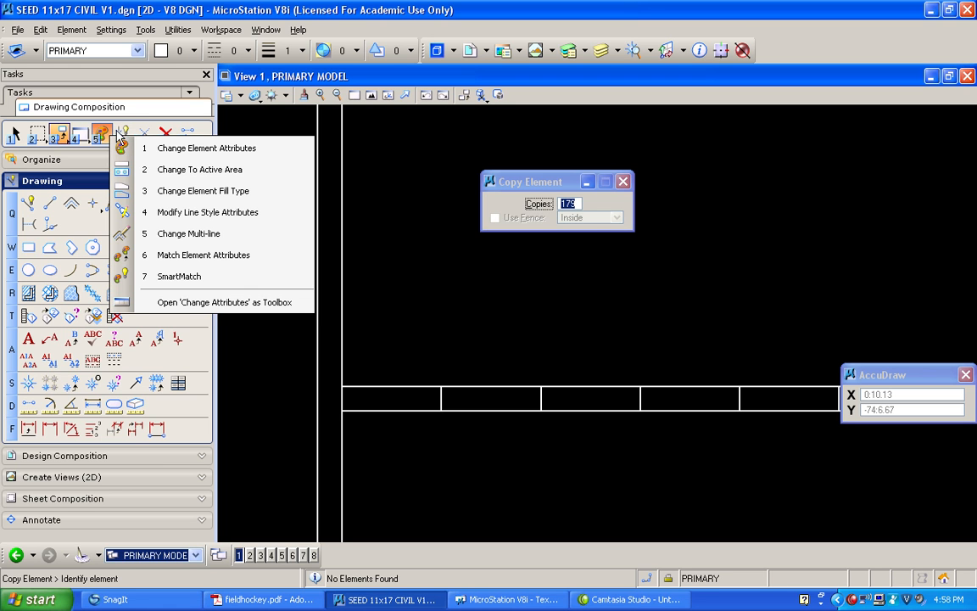
{"action": "left_click", "coordinate": [128, 140]}
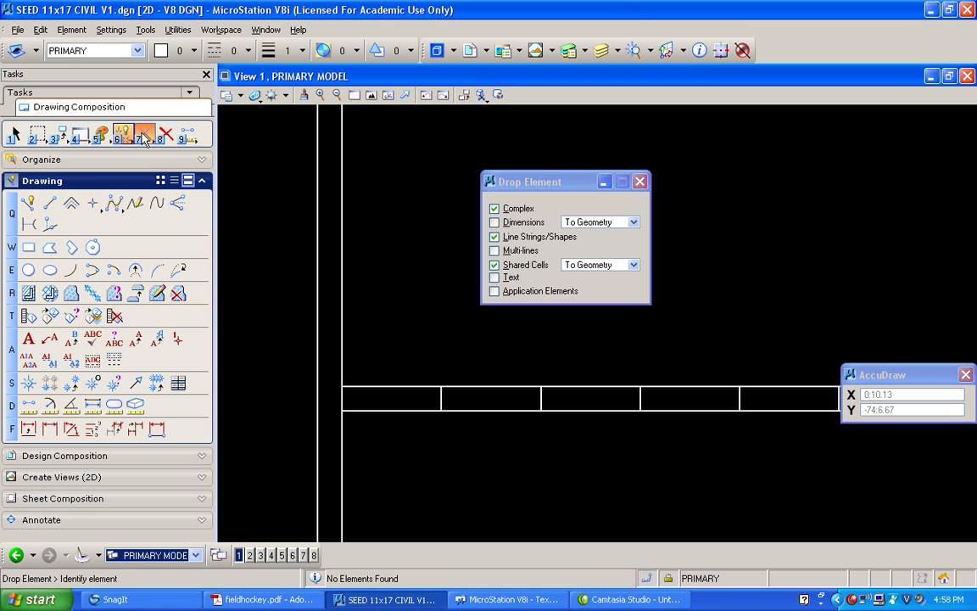
{"action": "left_click", "coordinate": [146, 140]}
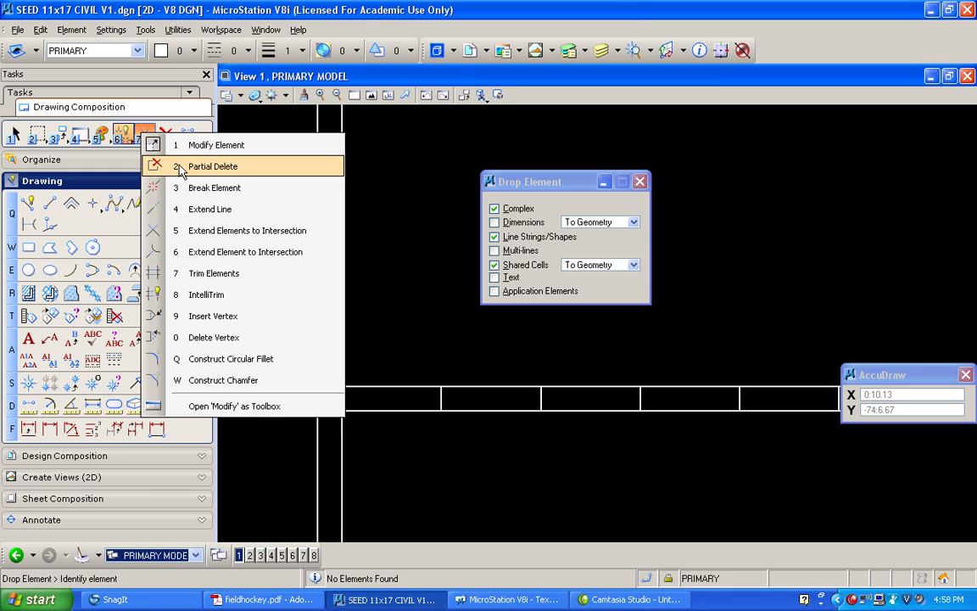
{"action": "left_click", "coordinate": [180, 168]}
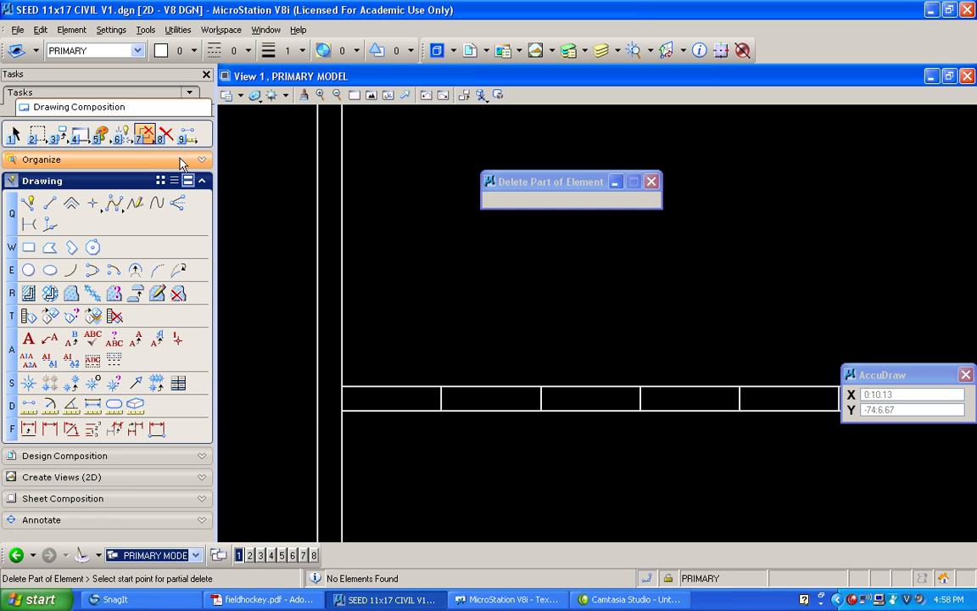
{"action": "left_click", "coordinate": [482, 408]}
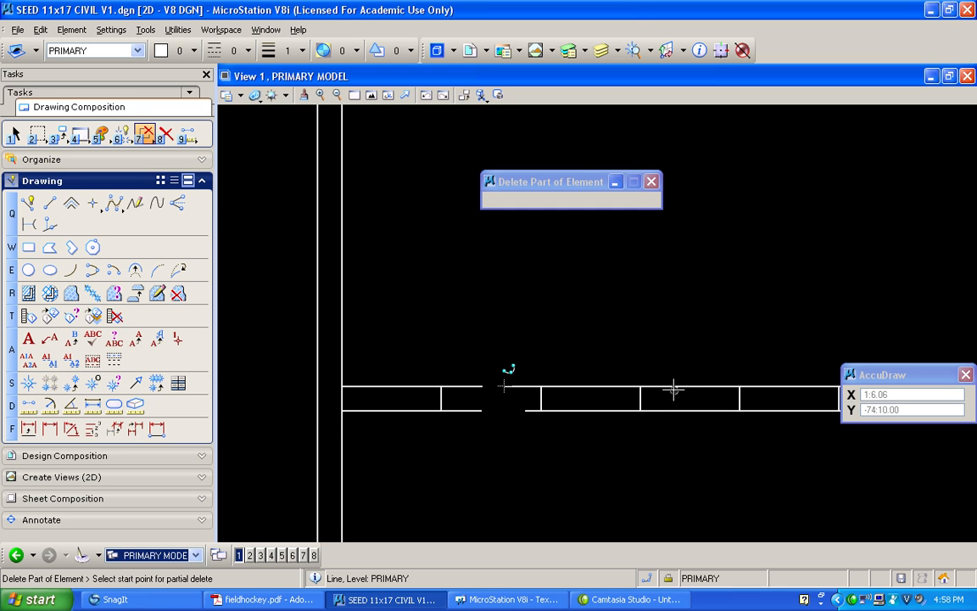
{"action": "left_click", "coordinate": [703, 408]}
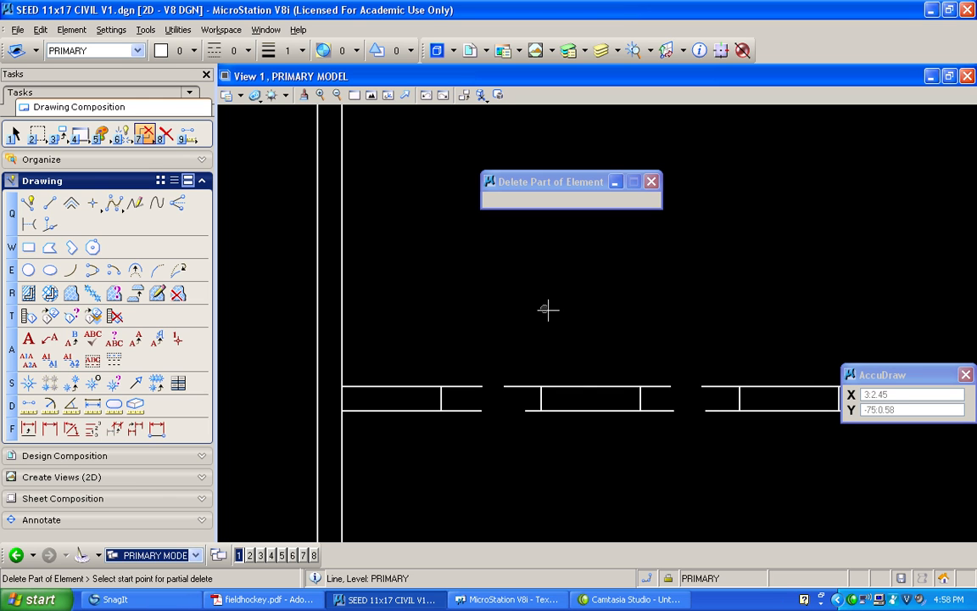
Cut gaps in both long lines of the strip in the next two alternate 1-foot segments to the right with partial deletes
{"action": "left_click_drag", "start_coordinate": [453, 312], "coordinate": [641, 309], "text": "shift"}
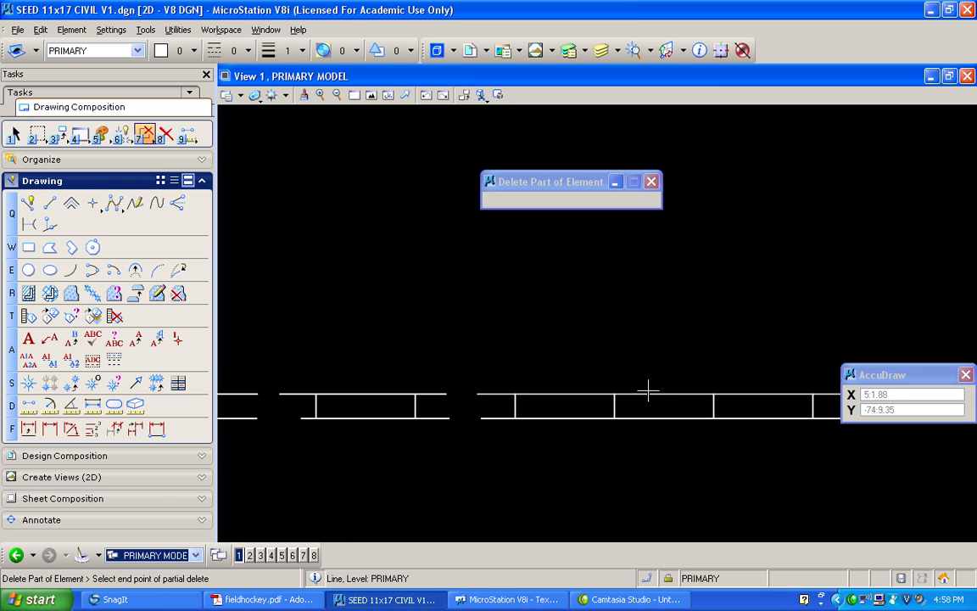
{"action": "left_click", "coordinate": [652, 415]}
{"action": "left_click", "coordinate": [680, 408]}
{"action": "left_click_drag", "start_coordinate": [572, 342], "coordinate": [714, 349], "text": "shift"}
{"action": "left_click", "coordinate": [696, 389]}
{"action": "left_click", "coordinate": [729, 380]}
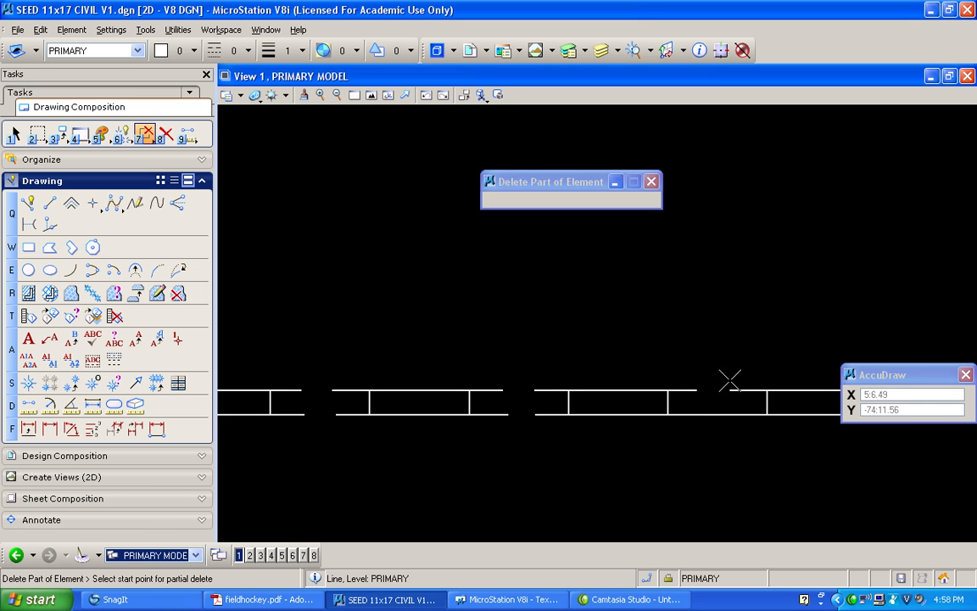
{"action": "left_click", "coordinate": [698, 414]}
{"action": "left_click", "coordinate": [709, 413]}
{"action": "left_click", "coordinate": [731, 408]}
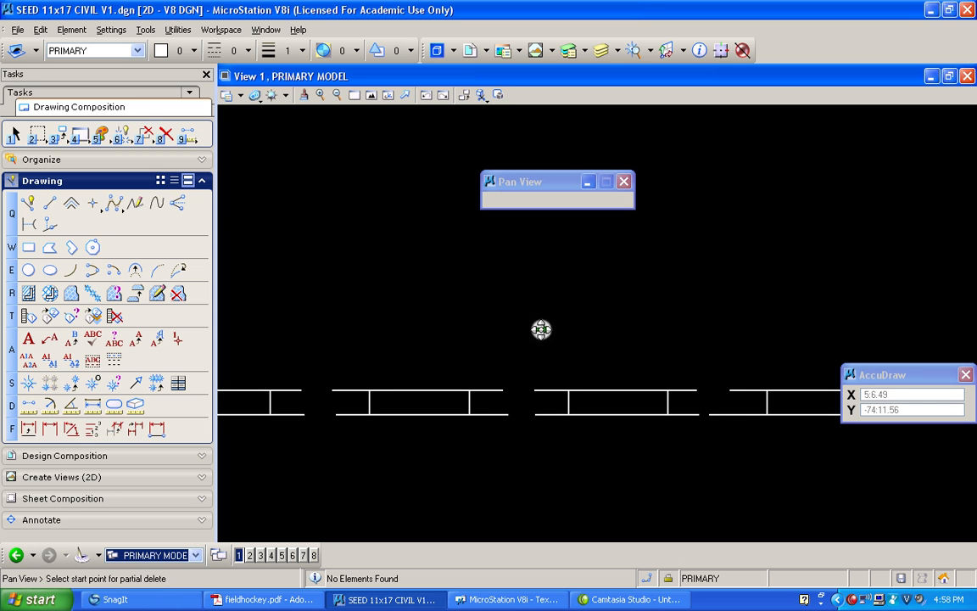
Partially delete both long lines of the strip between the ninth and tenth and between the eleventh and twelfth cross lines from the left
{"action": "left_click_drag", "start_coordinate": [540, 329], "coordinate": [707, 343], "text": "shift"}
{"action": "left_click", "coordinate": [657, 381]}
{"action": "left_click", "coordinate": [689, 381]}
{"action": "left_click", "coordinate": [654, 406]}
{"action": "left_click", "coordinate": [682, 403]}
{"action": "left_click_drag", "start_coordinate": [538, 336], "coordinate": [695, 344], "text": "shift"}
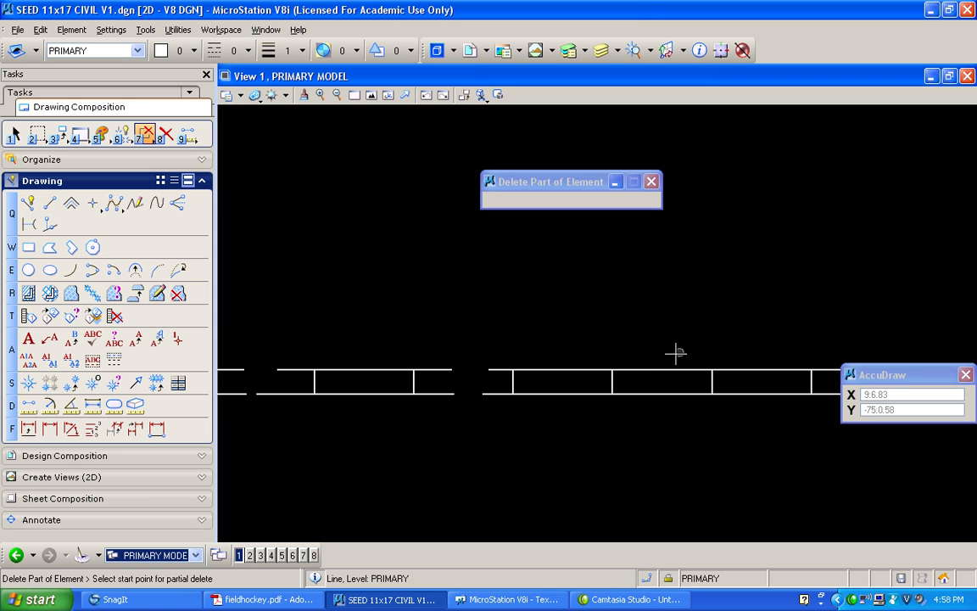
{"action": "left_click", "coordinate": [680, 370]}
{"action": "left_click", "coordinate": [683, 370]}
{"action": "left_click", "coordinate": [654, 394]}
{"action": "left_click", "coordinate": [682, 394]}
Cut gaps in both long lines between the thirteenth and fourteenth and between the fifteenth and sixteenth cross lines from the left
{"action": "left_click_drag", "start_coordinate": [596, 345], "coordinate": [745, 351], "text": "shift"}
{"action": "left_click", "coordinate": [687, 368]}
{"action": "left_click", "coordinate": [715, 368]}
{"action": "left_click", "coordinate": [691, 392]}
{"action": "left_click", "coordinate": [726, 392]}
{"action": "left_click_drag", "start_coordinate": [560, 323], "coordinate": [715, 327], "text": "shift"}
{"action": "left_click", "coordinate": [676, 364]}
{"action": "left_click", "coordinate": [705, 365]}
{"action": "left_click", "coordinate": [680, 388]}
{"action": "left_click", "coordinate": [715, 389]}
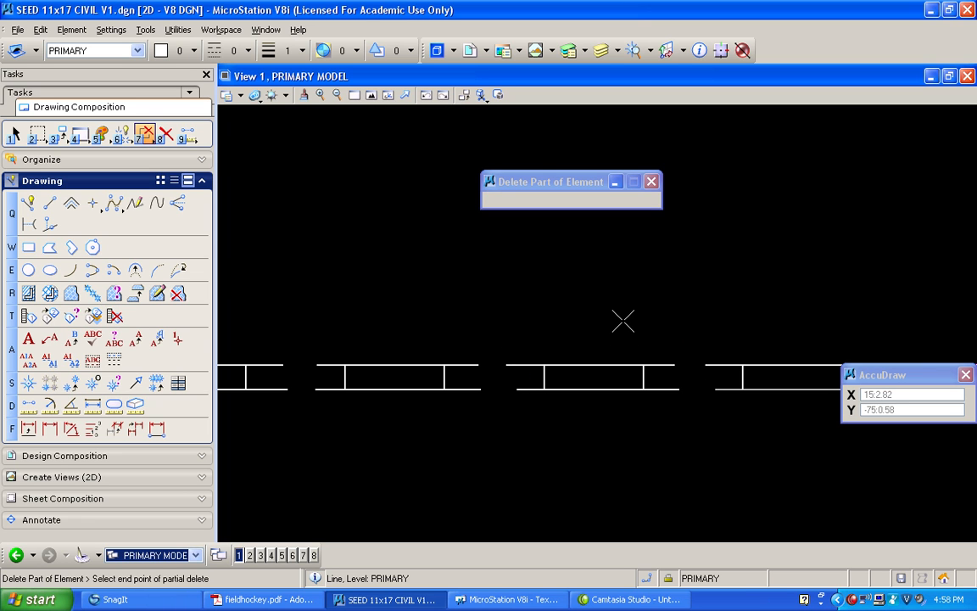
Trim the overhanging ends of both long lines back to the first cross line with Extend Elements to Intersection, closing the first dash
{"action": "scroll", "coordinate": [624, 320], "scroll_direction": "down", "scroll_amount": 3}
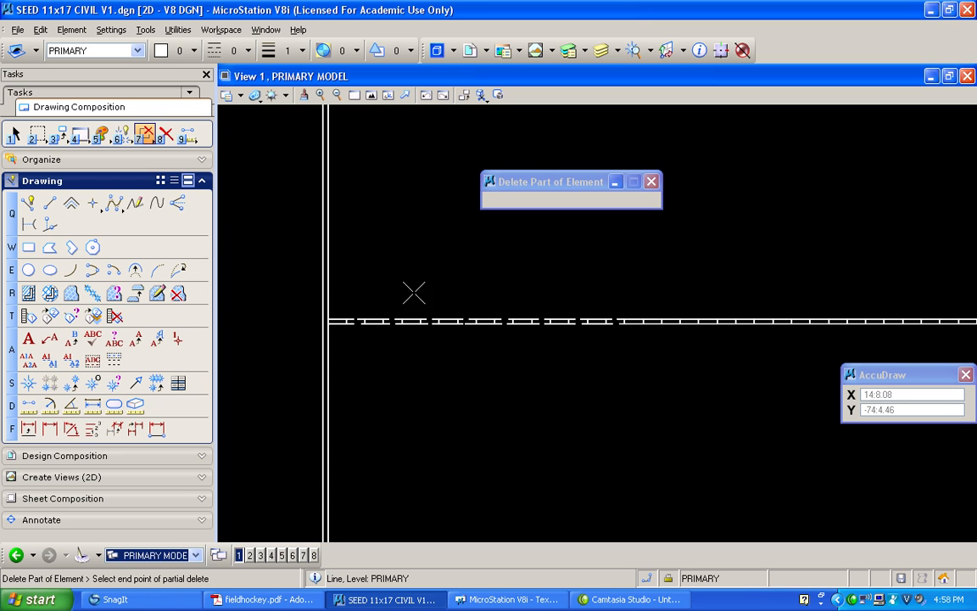
{"action": "scroll", "coordinate": [337, 306], "scroll_direction": "up", "scroll_amount": 5}
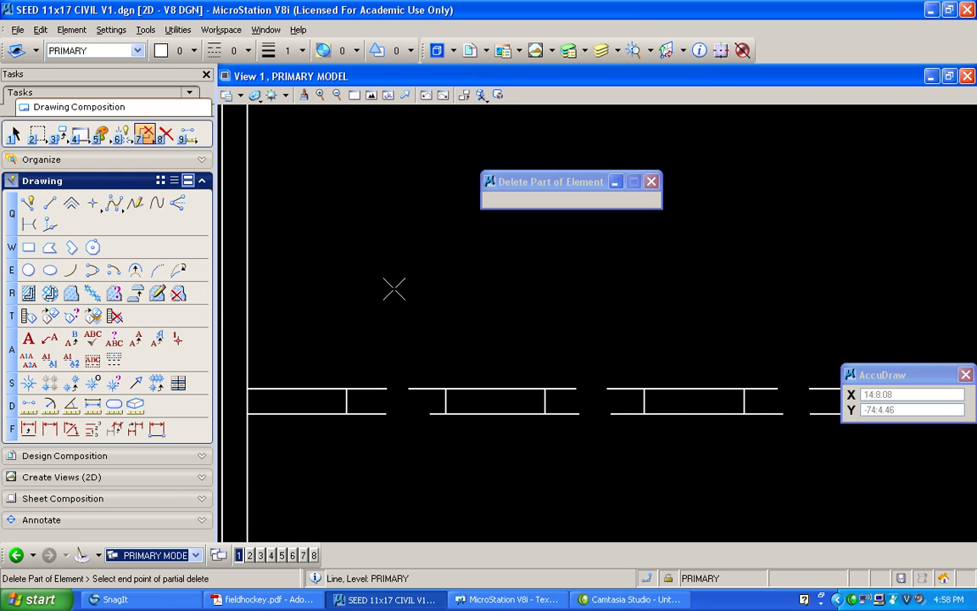
{"action": "left_click", "coordinate": [123, 134]}
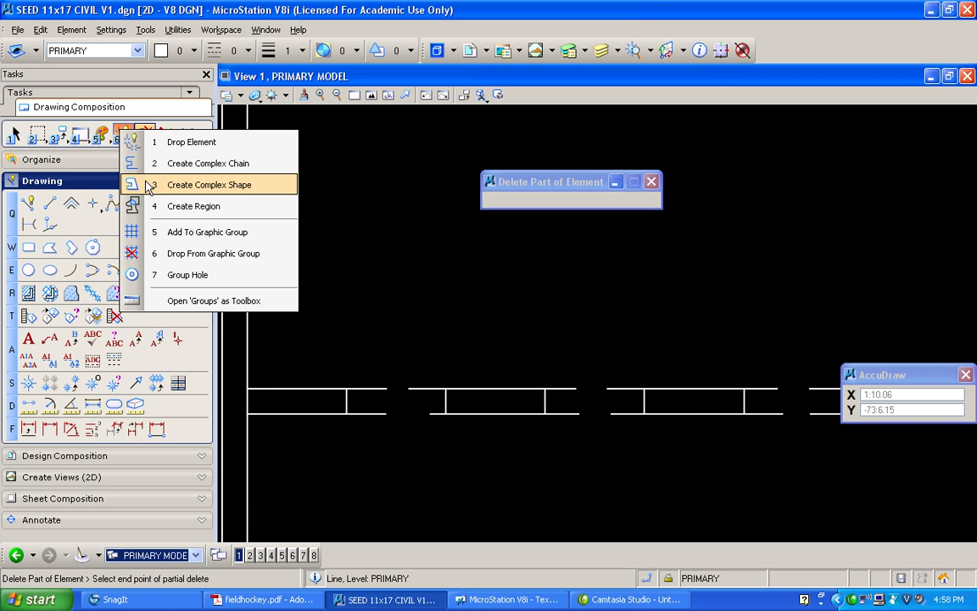
{"action": "left_click", "coordinate": [146, 119]}
{"action": "left_click", "coordinate": [126, 134]}
{"action": "left_click", "coordinate": [143, 129]}
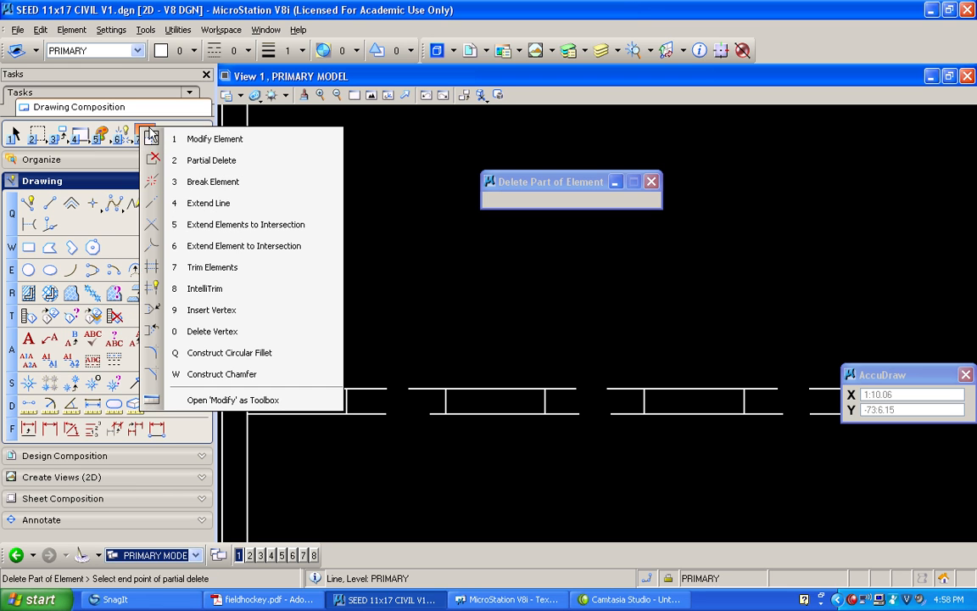
{"action": "left_click", "coordinate": [192, 223]}
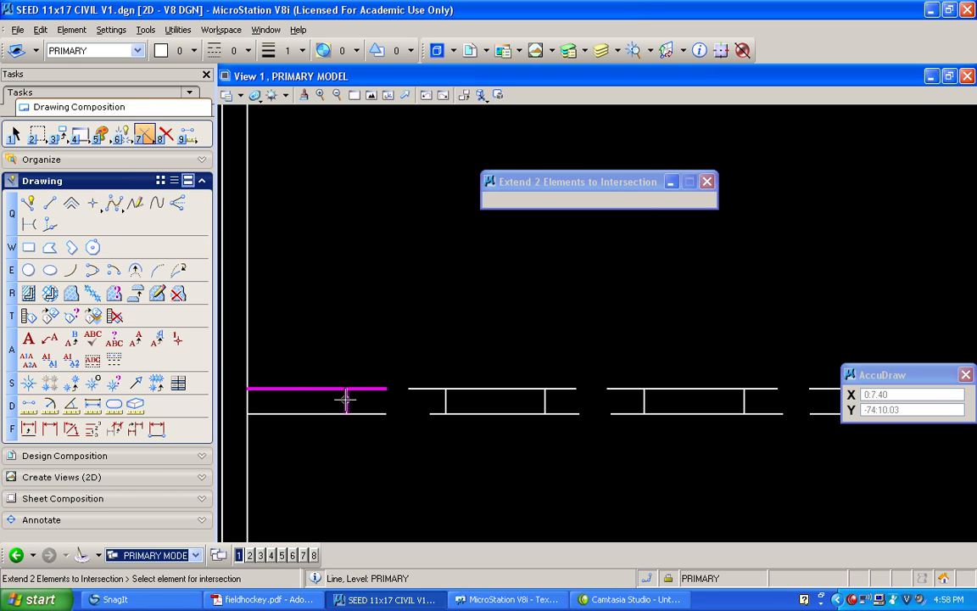
{"action": "left_click", "coordinate": [346, 400]}
{"action": "left_click", "coordinate": [374, 325]}
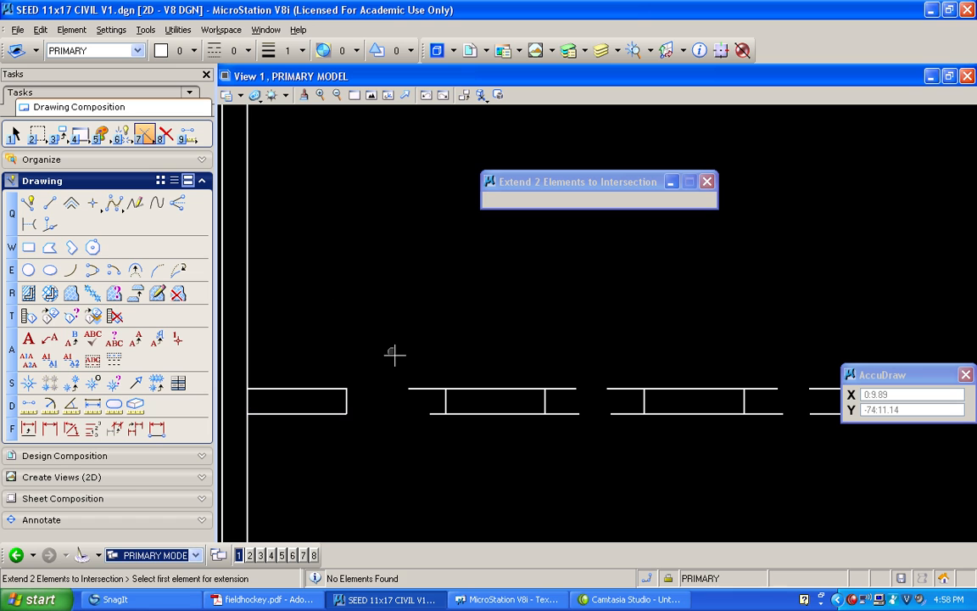
Trim the overhangs at both ends of the second dash to its cross lines so it forms a closed rectangle
{"action": "left_click", "coordinate": [446, 399]}
{"action": "left_click", "coordinate": [474, 387]}
{"action": "left_click", "coordinate": [536, 392]}
{"action": "left_click", "coordinate": [545, 400]}
{"action": "left_click", "coordinate": [543, 402]}
{"action": "left_click", "coordinate": [520, 415]}
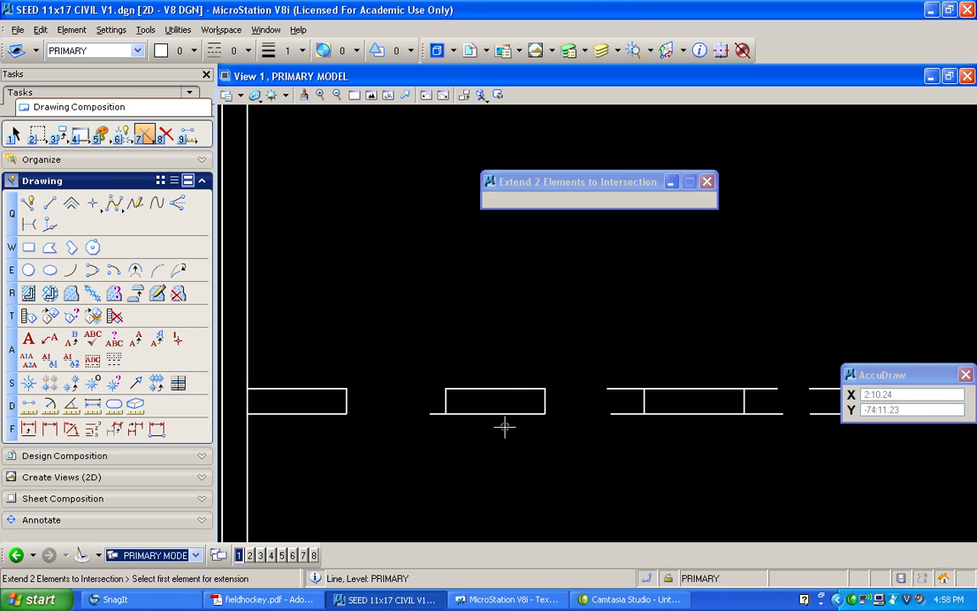
{"action": "left_click", "coordinate": [489, 414]}
{"action": "left_click", "coordinate": [450, 402]}
Try to delete the rest of the strip beyond the second closed dash, including the remaining untrimmed dashes
{"action": "scroll", "coordinate": [387, 321], "scroll_direction": "down", "scroll_amount": 3}
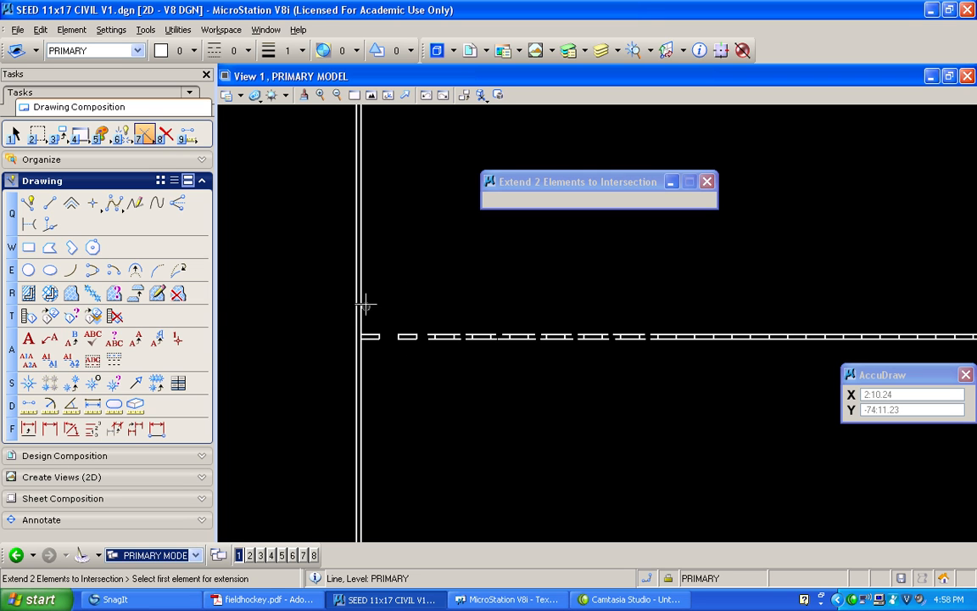
{"action": "scroll", "coordinate": [495, 244], "scroll_direction": "down", "scroll_amount": 2}
{"action": "middle_click_drag", "start_coordinate": [399, 233], "coordinate": [450, 189]}
{"action": "scroll", "coordinate": [374, 203], "scroll_direction": "down", "scroll_amount": 2}
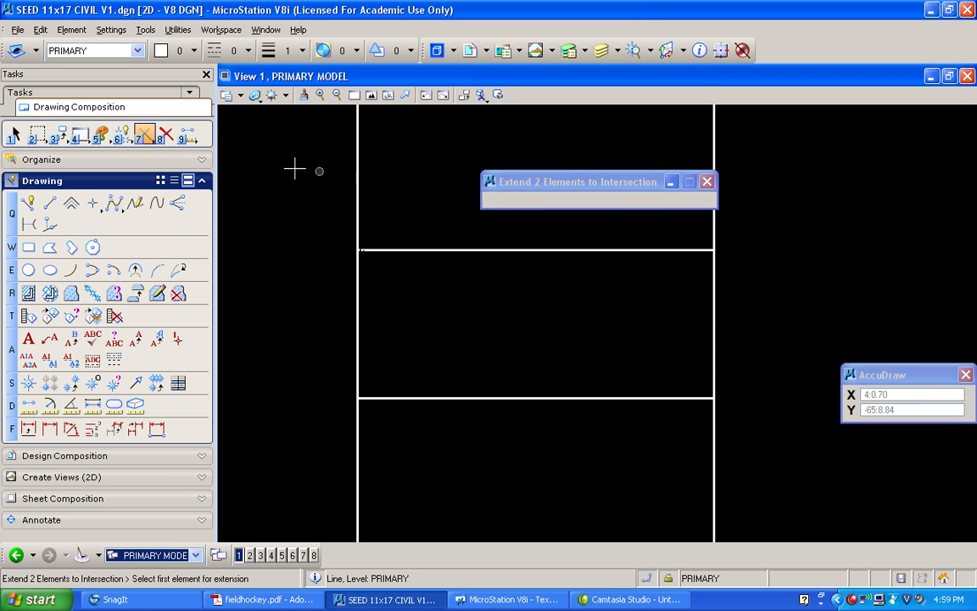
{"action": "left_click", "coordinate": [15, 134]}
{"action": "left_click_drag", "start_coordinate": [801, 217], "coordinate": [371, 290]}
{"action": "key", "text": "Delete"}
{"action": "scroll", "coordinate": [375, 231], "scroll_direction": "up", "scroll_amount": 5}
{"action": "left_click_drag", "start_coordinate": [517, 366], "coordinate": [302, 486]}
{"action": "key", "text": "Delete"}
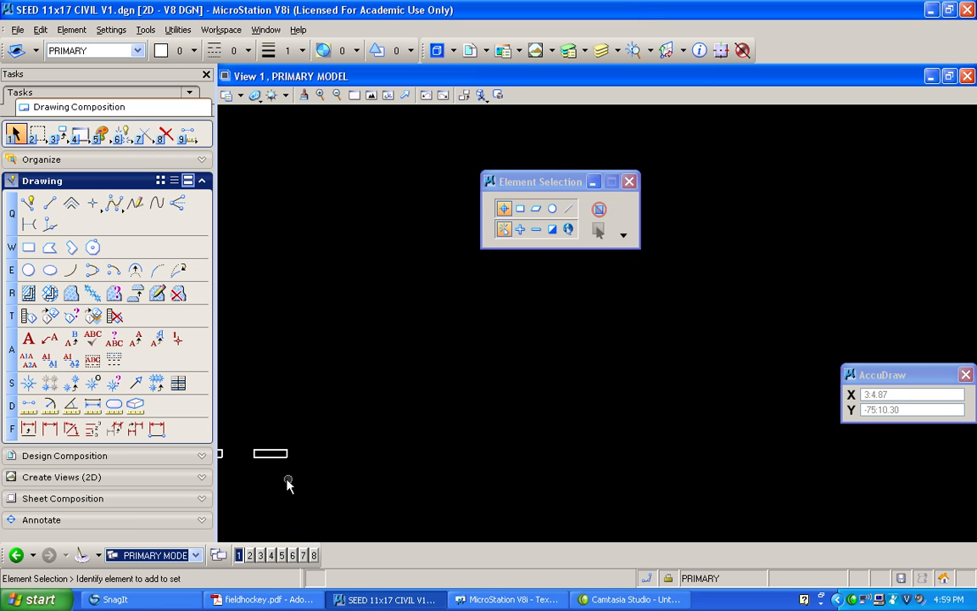
Copy the second dash 179 times toward the right, spaced 2 feet apart
{"action": "middle_click_drag", "start_coordinate": [707, 450], "coordinate": [519, 469]}
{"action": "scroll", "coordinate": [513, 473], "scroll_direction": "up", "scroll_amount": 3}
{"action": "scroll", "coordinate": [500, 469], "scroll_direction": "up", "scroll_amount": 2}
{"action": "left_click_drag", "start_coordinate": [339, 344], "coordinate": [586, 441]}
{"action": "left_click", "coordinate": [59, 135]}
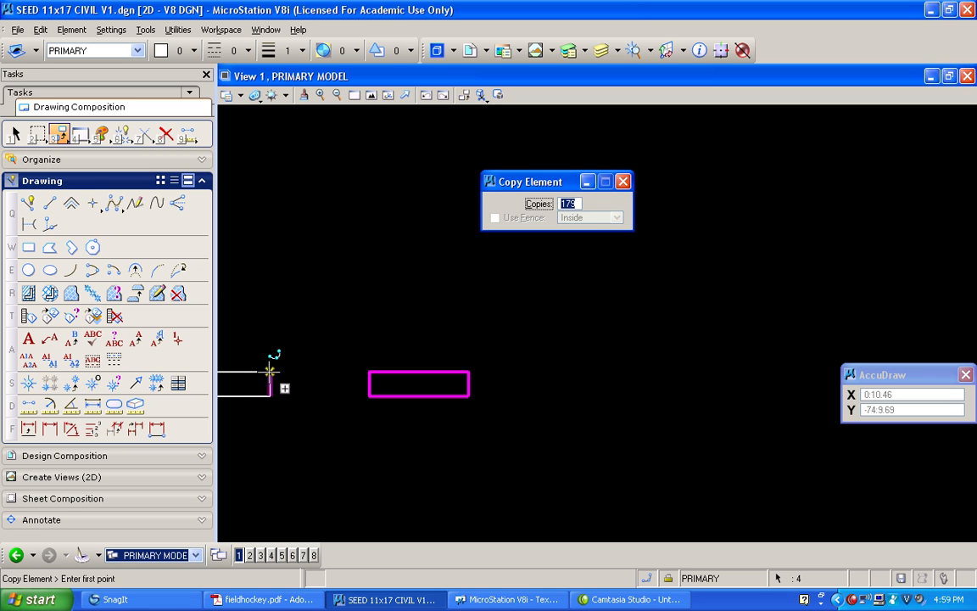
{"action": "left_click", "coordinate": [270, 371]}
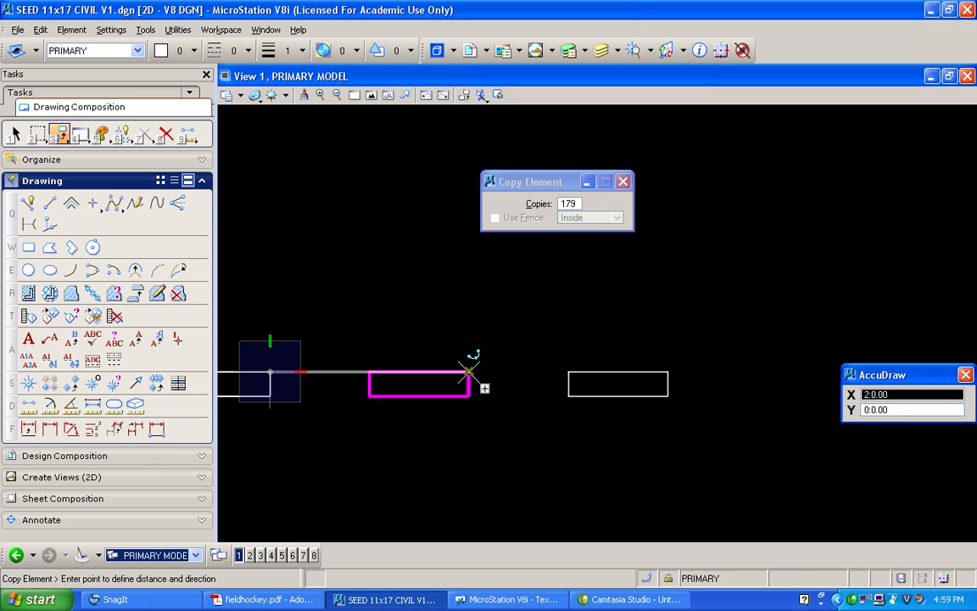
{"action": "left_click", "coordinate": [469, 371]}
{"action": "right_click", "coordinate": [441, 297]}
Fit the whole field in view and undo the dash copies and the strip deletions
{"action": "scroll", "coordinate": [438, 296], "scroll_direction": "down", "scroll_amount": 4}
{"action": "middle_click_drag", "start_coordinate": [306, 255], "coordinate": [588, 247]}
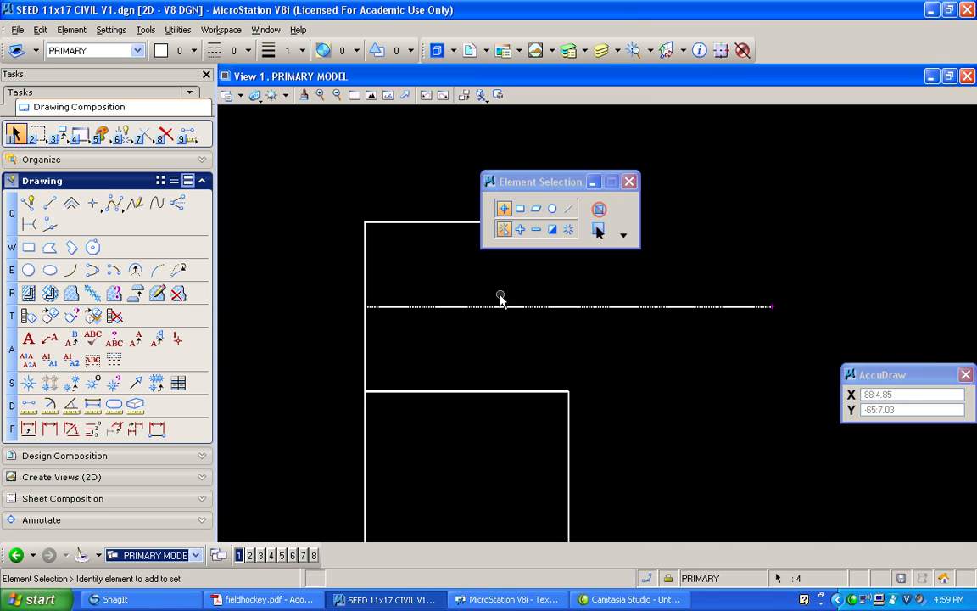
{"action": "left_click_drag", "start_coordinate": [477, 214], "coordinate": [745, 173]}
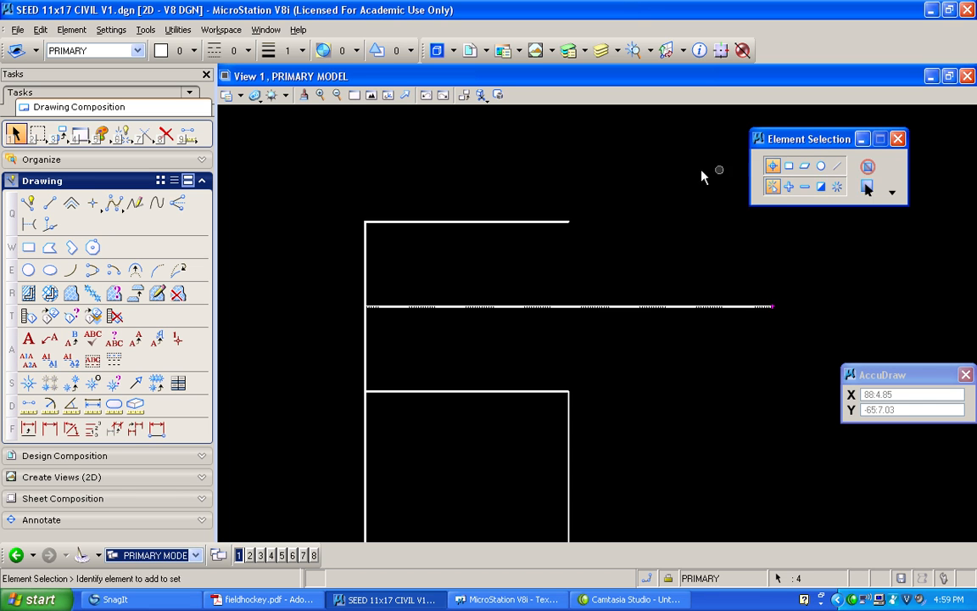
{"action": "left_click", "coordinate": [370, 95]}
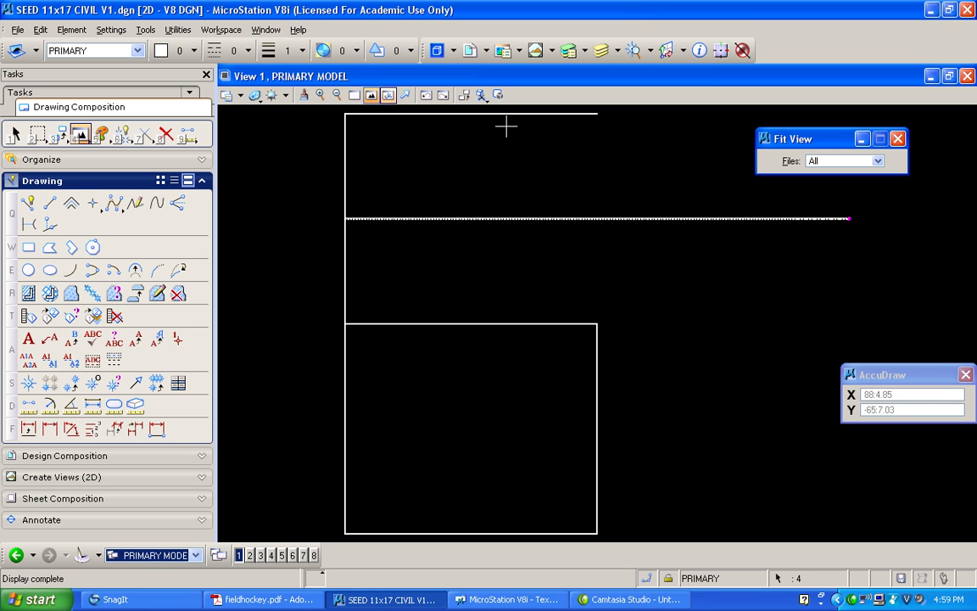
{"action": "left_click", "coordinate": [14, 134]}
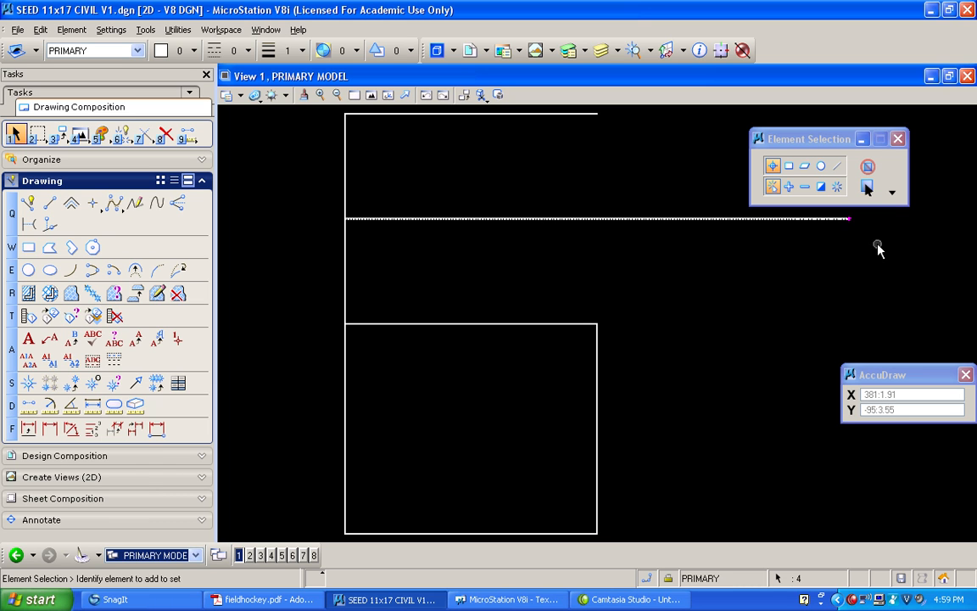
{"action": "key", "text": "ctrl+z"}
{"action": "key", "text": "ctrl+z"}
{"action": "left_click", "coordinate": [13, 136]}
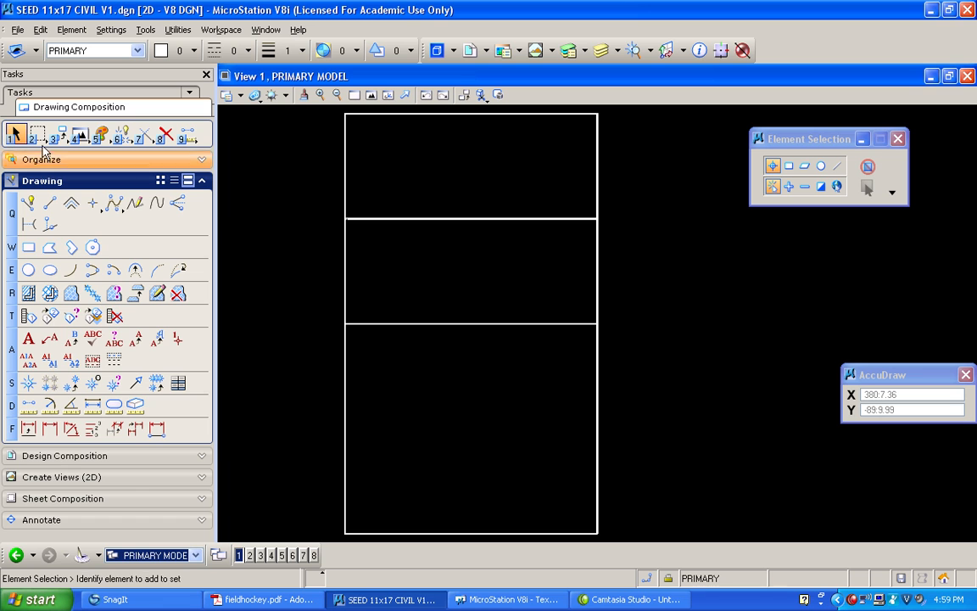
Try to delete the strip again with a selection window reaching past the right side line, and undo the deletion
{"action": "left_click_drag", "start_coordinate": [631, 197], "coordinate": [356, 240]}
{"action": "key", "text": "Delete"}
{"action": "left_click", "coordinate": [344, 212]}
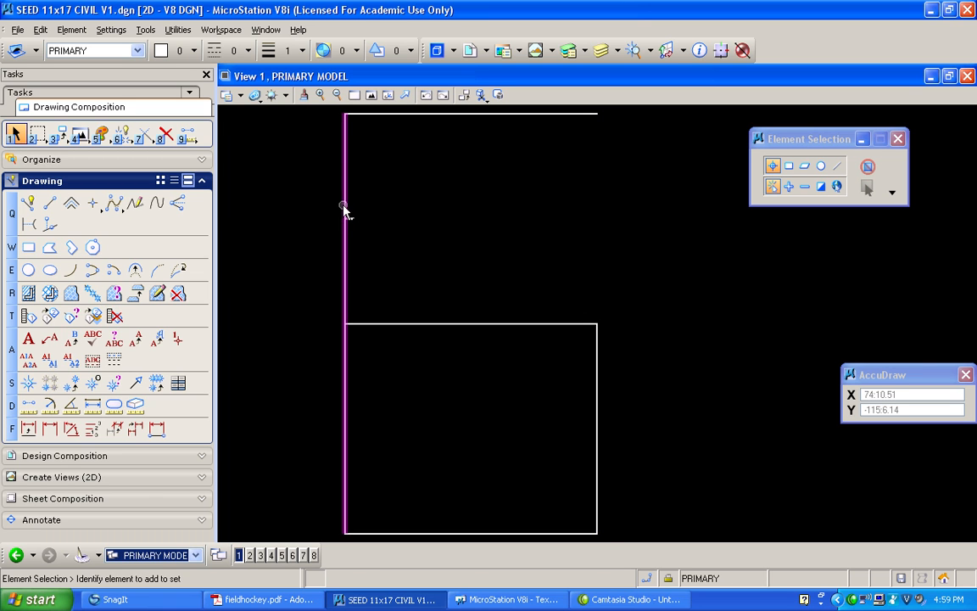
{"action": "key", "text": "alt+e"}
{"action": "key", "text": "ctrl+z"}
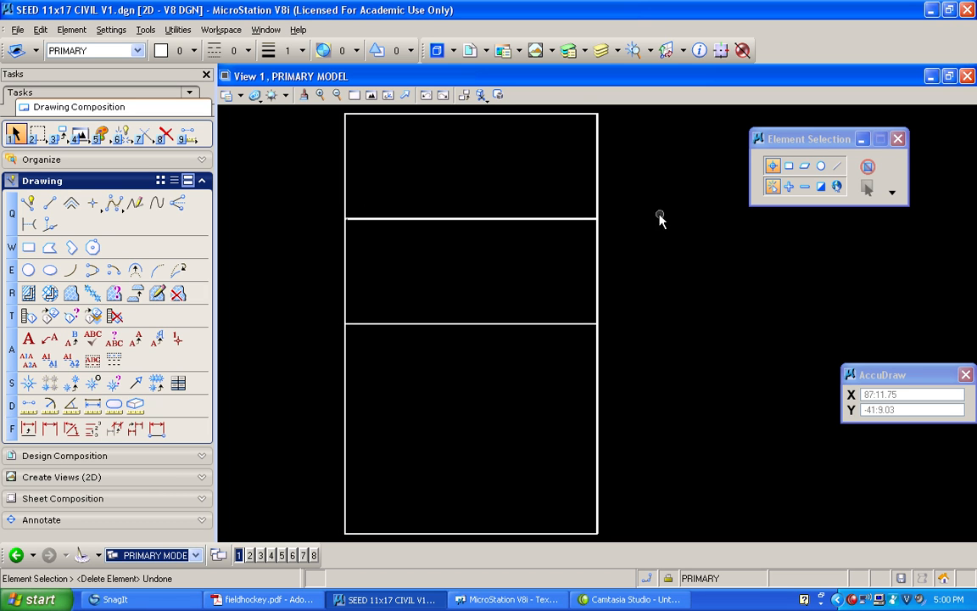
Delete everything in the strip beyond the second closed dash, keeping the field's side lines
{"action": "left_click_drag", "start_coordinate": [666, 241], "coordinate": [395, 188]}
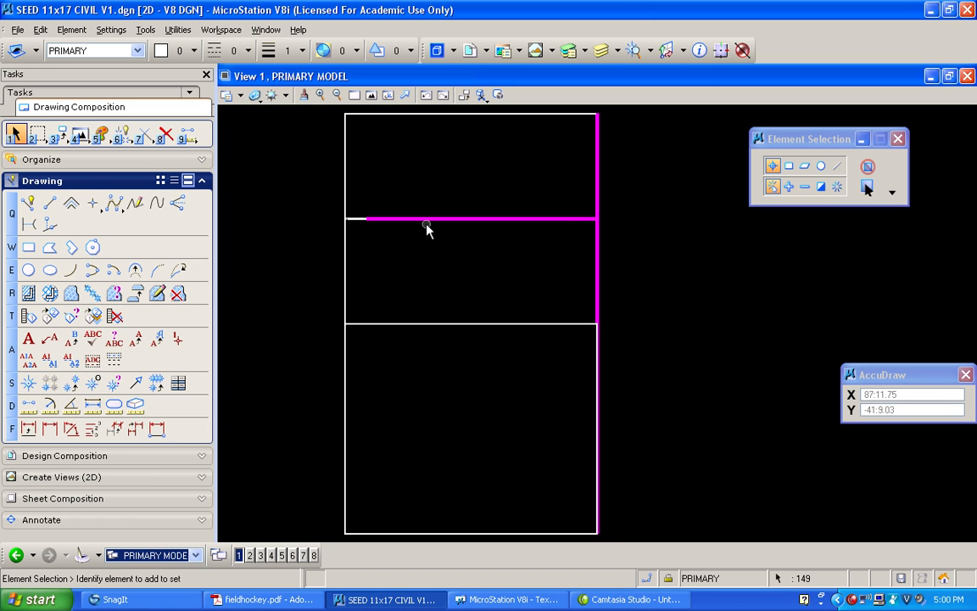
{"action": "left_click", "coordinate": [616, 245]}
{"action": "left_click_drag", "start_coordinate": [365, 204], "coordinate": [659, 234]}
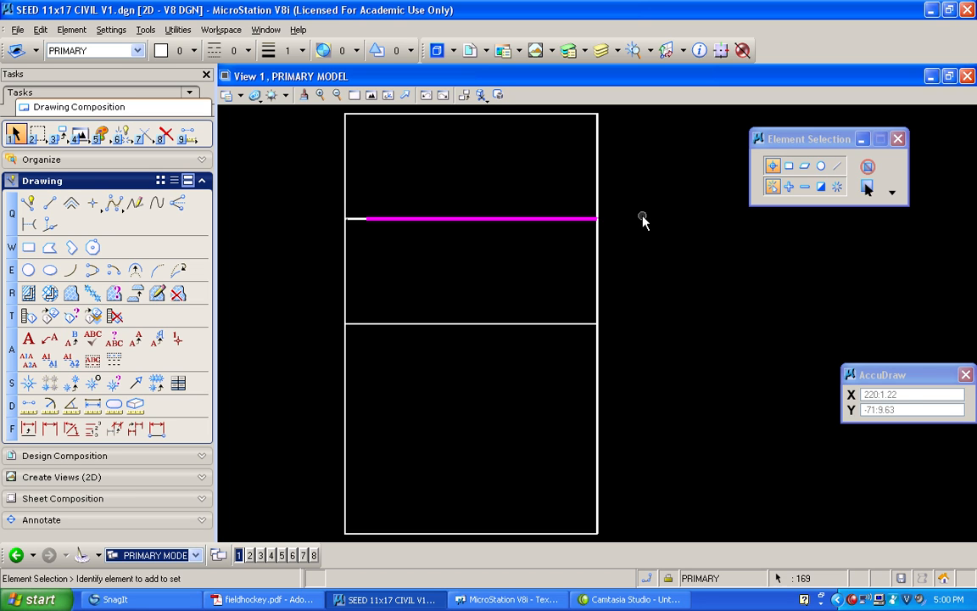
{"action": "key", "text": "Delete"}
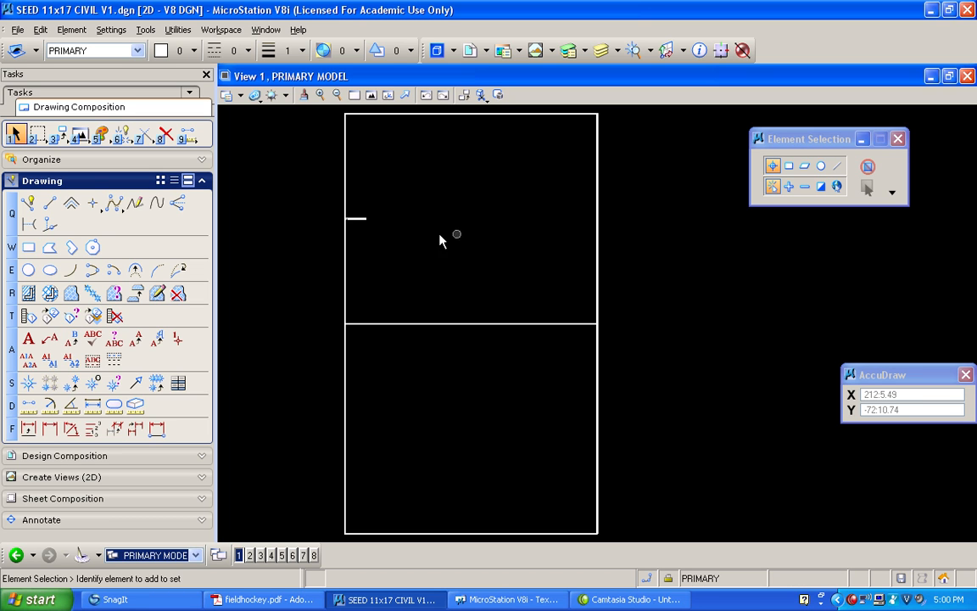
{"action": "scroll", "coordinate": [351, 211], "scroll_direction": "up", "scroll_amount": 5}
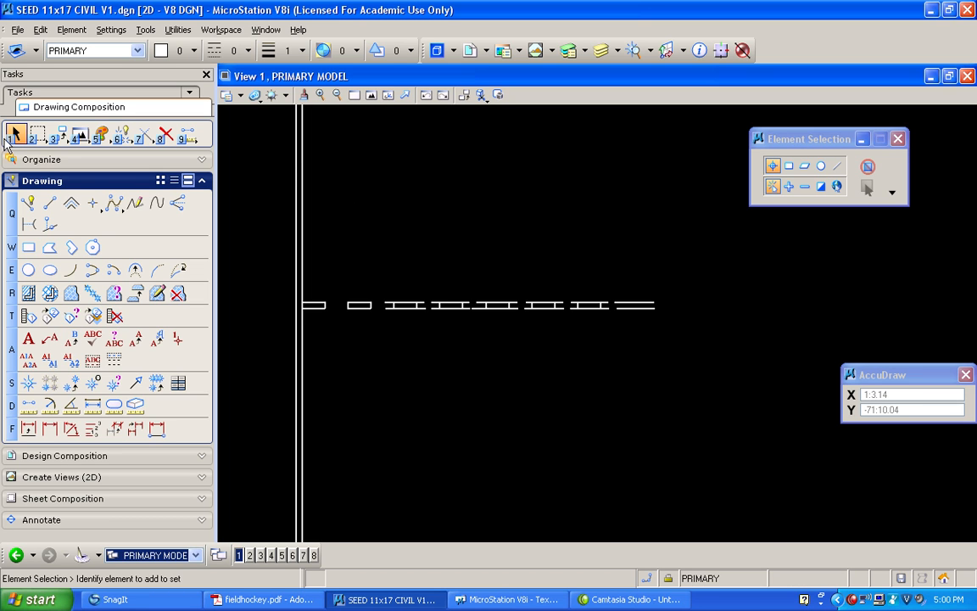
{"action": "left_click_drag", "start_coordinate": [375, 274], "coordinate": [750, 370]}
{"action": "key", "text": "Delete"}
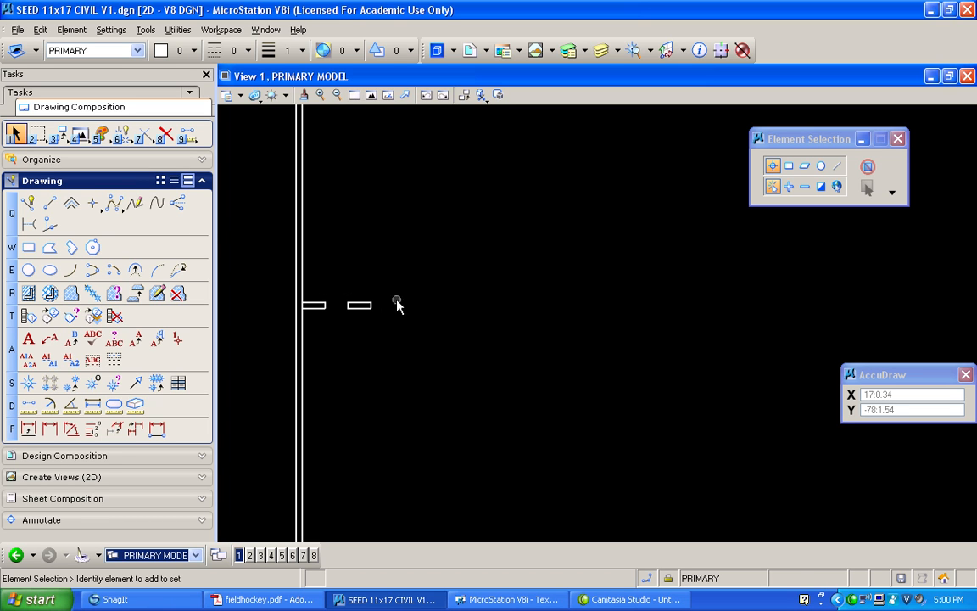
Make 90 copies of the second dash along the strip toward the right side line, spaced 2 feet apart
{"action": "left_click_drag", "start_coordinate": [338, 287], "coordinate": [406, 339]}
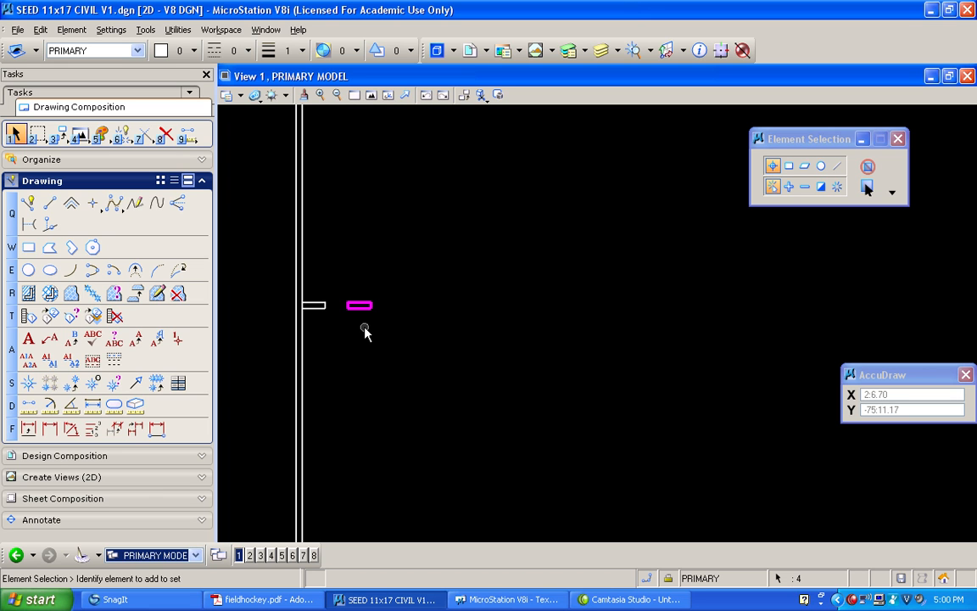
{"action": "left_click", "coordinate": [58, 134]}
{"action": "left_click", "coordinate": [75, 149]}
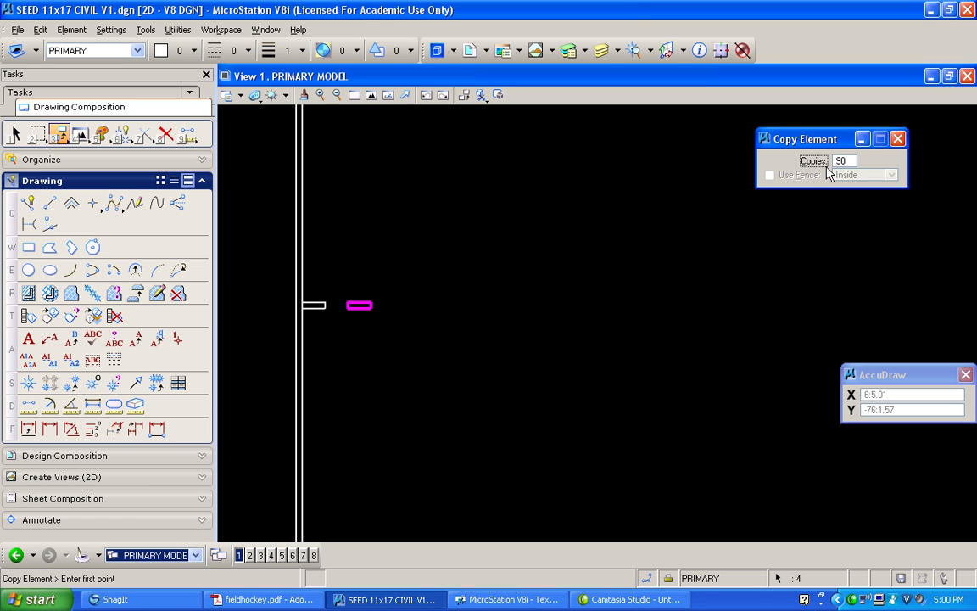
{"action": "scroll", "coordinate": [324, 303], "scroll_direction": "up", "scroll_amount": 4}
{"action": "left_click", "coordinate": [317, 307]}
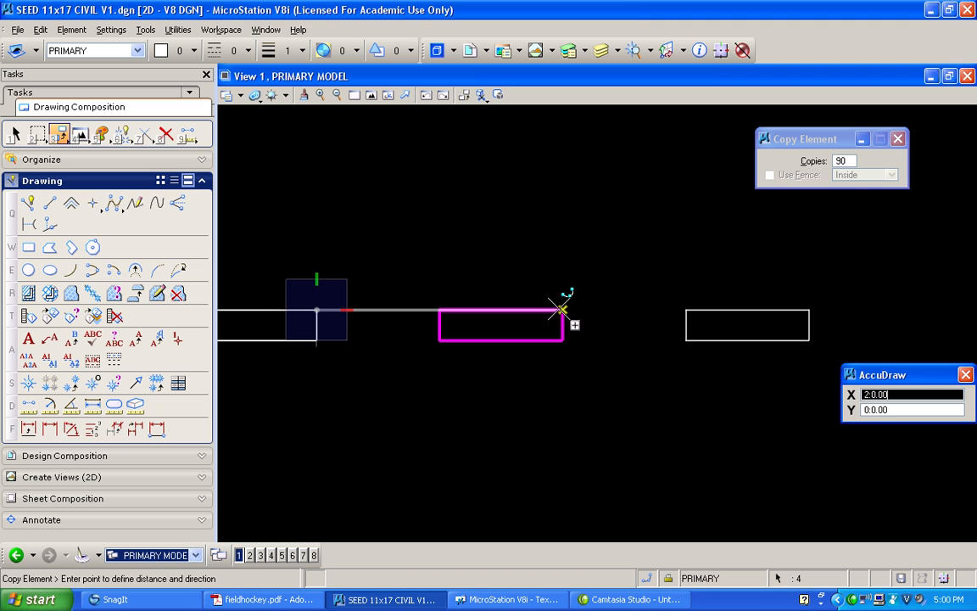
{"action": "left_click", "coordinate": [562, 310]}
{"action": "right_click", "coordinate": [532, 231]}
Delete the two surplus dashes that overlap and lie outside the right side line
{"action": "scroll", "coordinate": [515, 219], "scroll_direction": "down", "scroll_amount": 5}
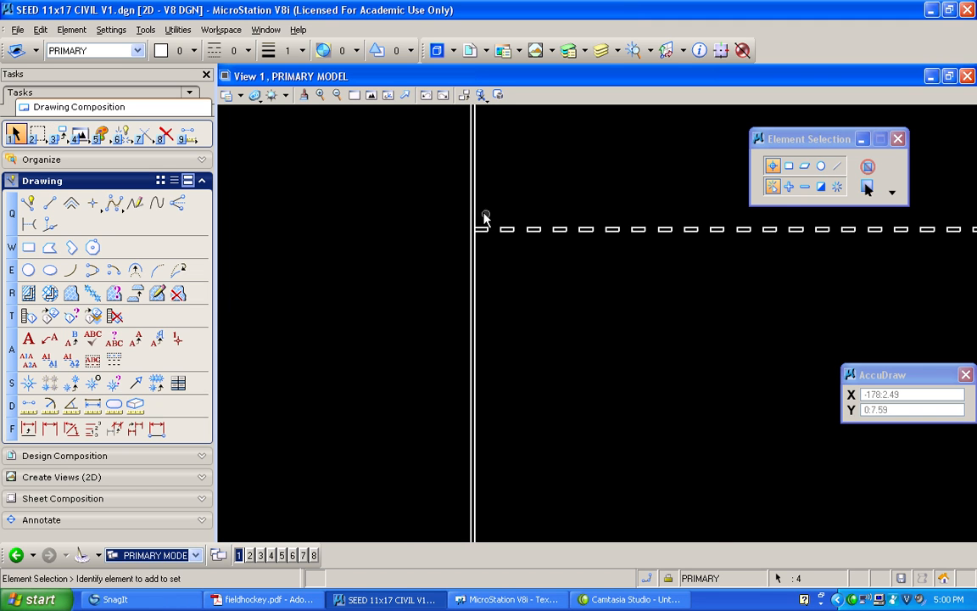
{"action": "left_click", "coordinate": [371, 95]}
{"action": "scroll", "coordinate": [751, 208], "scroll_direction": "up", "scroll_amount": 6}
{"action": "scroll", "coordinate": [541, 266], "scroll_direction": "up", "scroll_amount": 8}
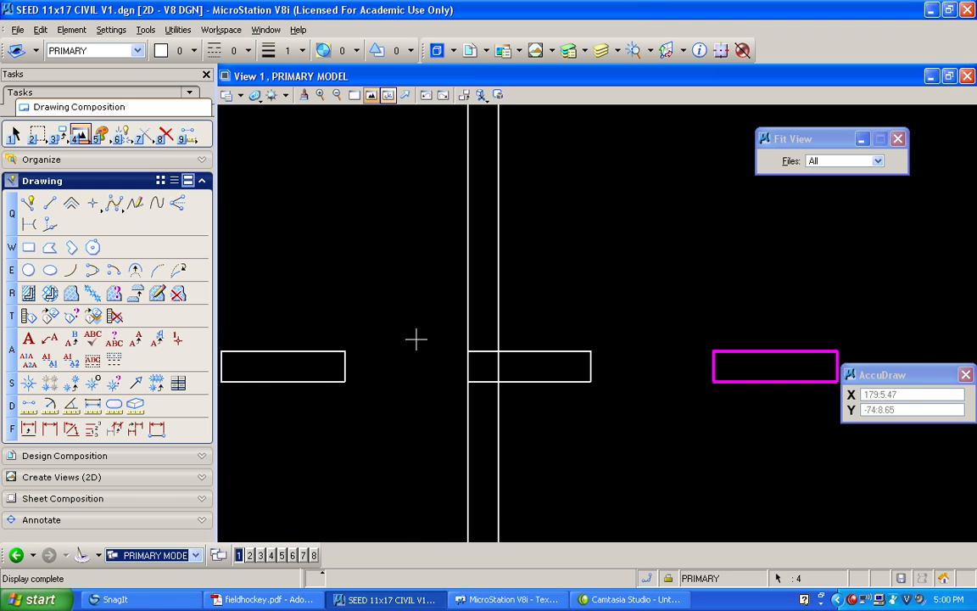
{"action": "scroll", "coordinate": [413, 269], "scroll_direction": "down", "scroll_amount": 3}
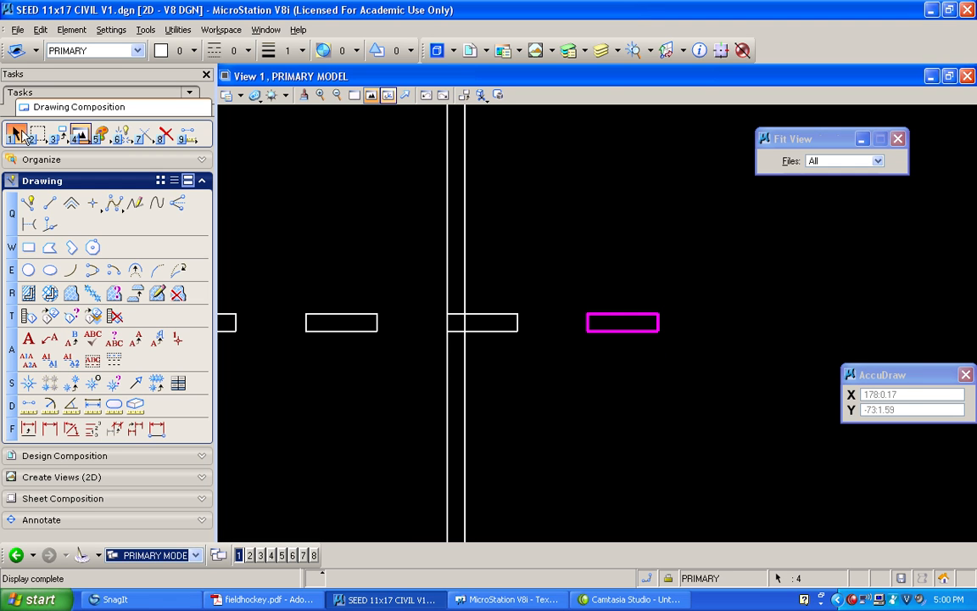
{"action": "left_click", "coordinate": [15, 135]}
{"action": "left_click_drag", "start_coordinate": [400, 264], "coordinate": [787, 361]}
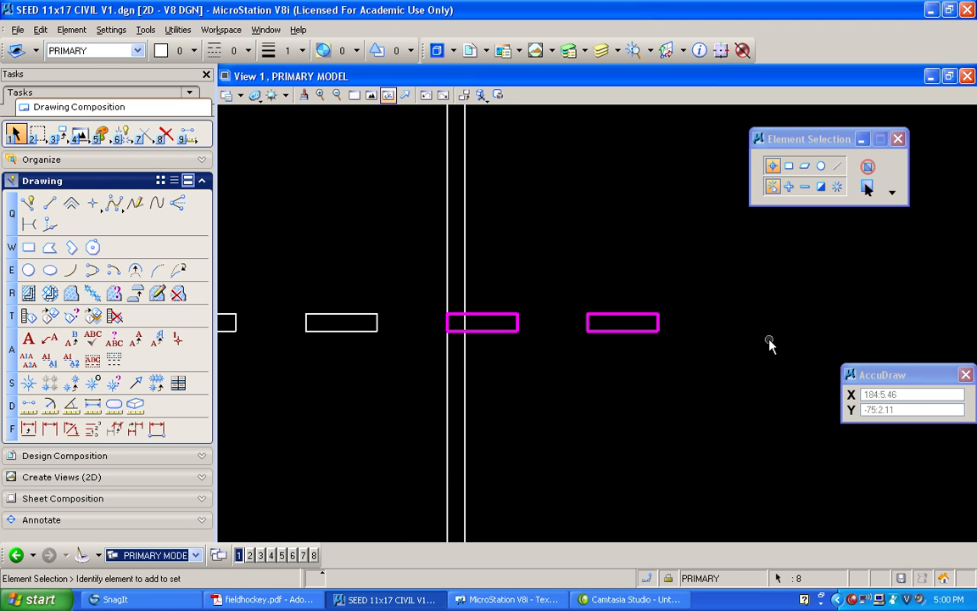
{"action": "key", "text": "Delete"}
{"action": "scroll", "coordinate": [387, 271], "scroll_direction": "down", "scroll_amount": 8}
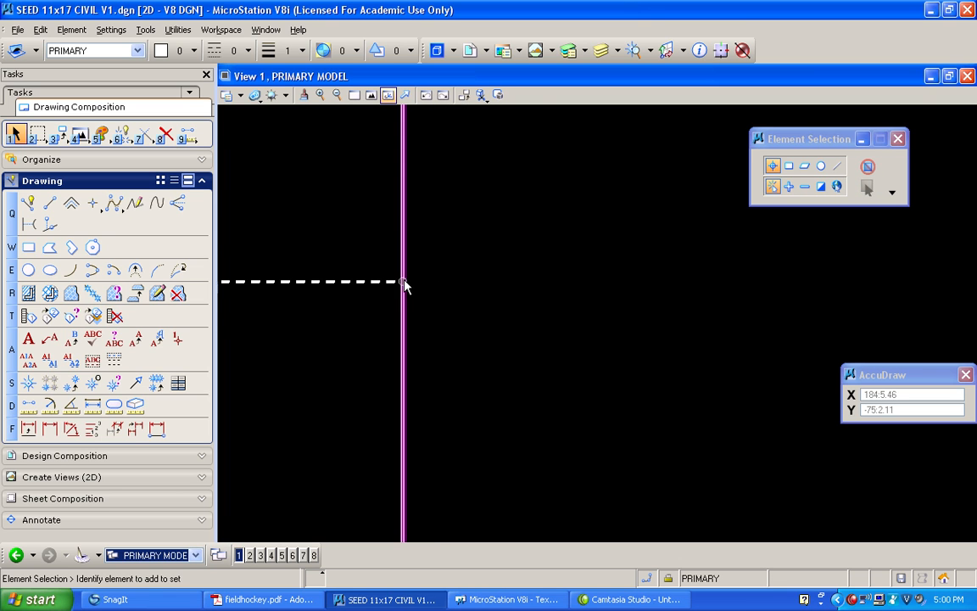
{"action": "mouse_move", "coordinate": [668, 255]}
{"action": "middle_mouse_down"}
{"action": "mouse_move", "coordinate": [436, 226]}
{"action": "mouse_move", "coordinate": [332, 267]}
{"action": "mouse_move", "coordinate": [322, 260]}
{"action": "middle_mouse_up"}
{"action": "scroll", "coordinate": [746, 297], "scroll_direction": "up", "scroll_amount": 8}
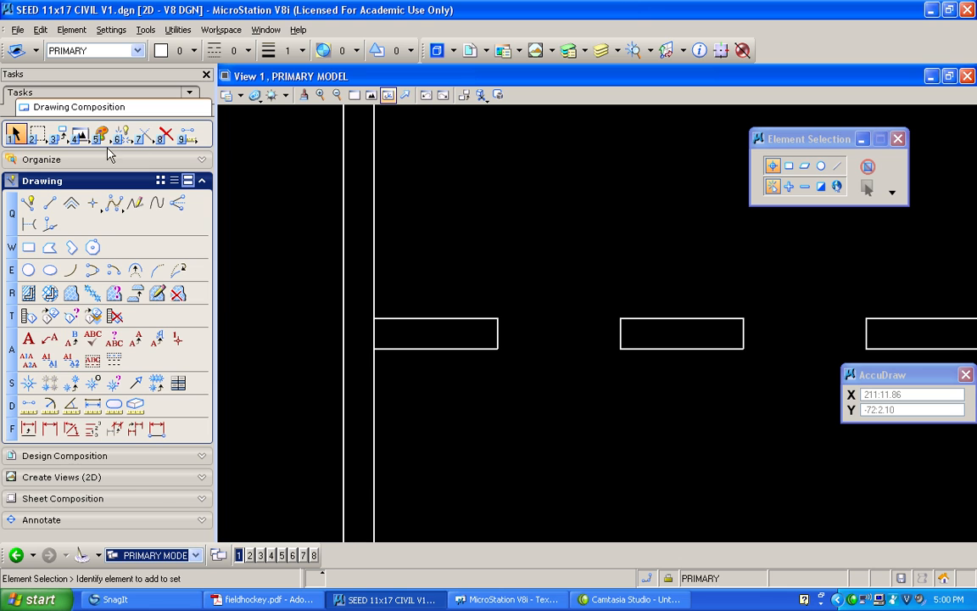
Cut a gap in the left boundary's inner line across the open end of the first dash using Partial Delete
{"action": "left_click", "coordinate": [122, 133]}
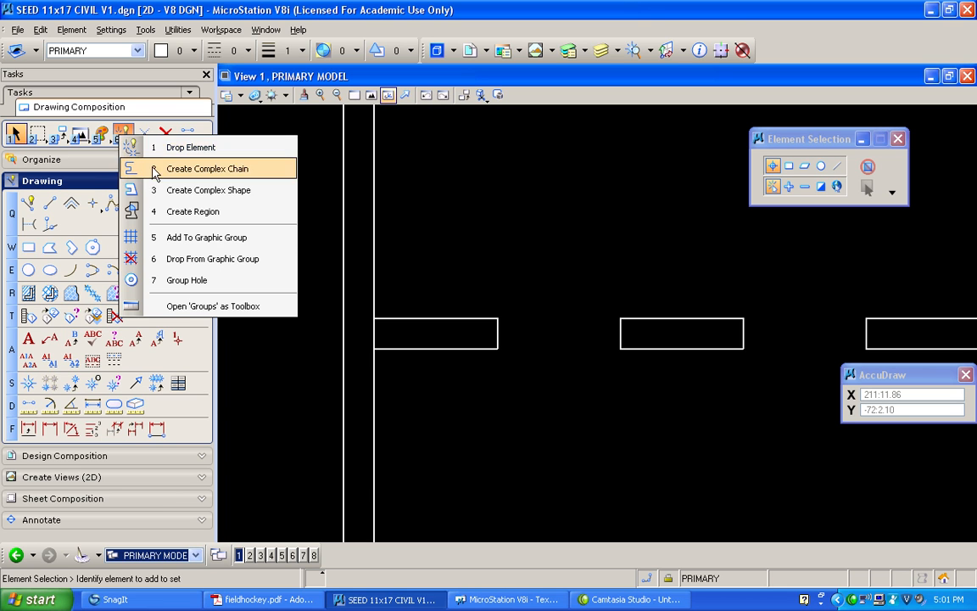
{"action": "left_click", "coordinate": [155, 147]}
{"action": "left_click", "coordinate": [144, 134]}
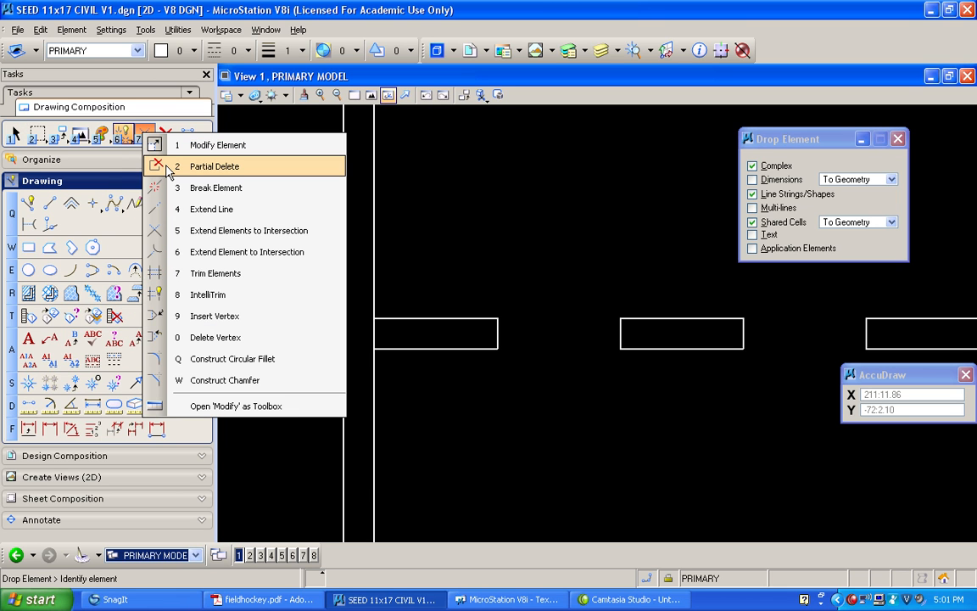
{"action": "left_click", "coordinate": [166, 166]}
{"action": "left_click", "coordinate": [375, 297]}
{"action": "left_click", "coordinate": [398, 367]}
Extend the first dash's upper and lower edges and the left boundary's inner line segments to meet at clean corners
{"action": "left_click", "coordinate": [144, 134]}
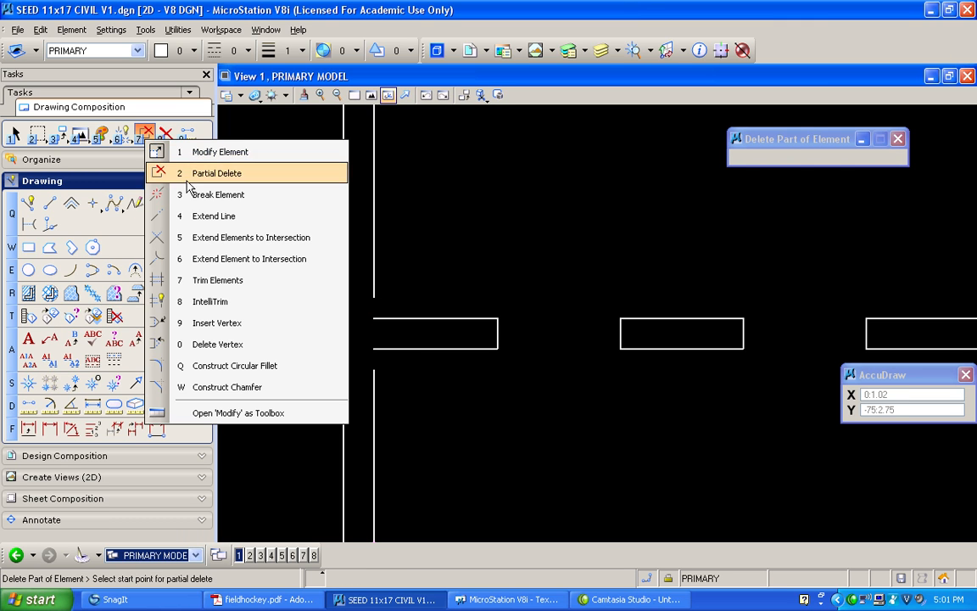
{"action": "left_click", "coordinate": [182, 236]}
{"action": "left_click", "coordinate": [414, 317]}
{"action": "left_click", "coordinate": [375, 290]}
{"action": "left_click", "coordinate": [428, 250]}
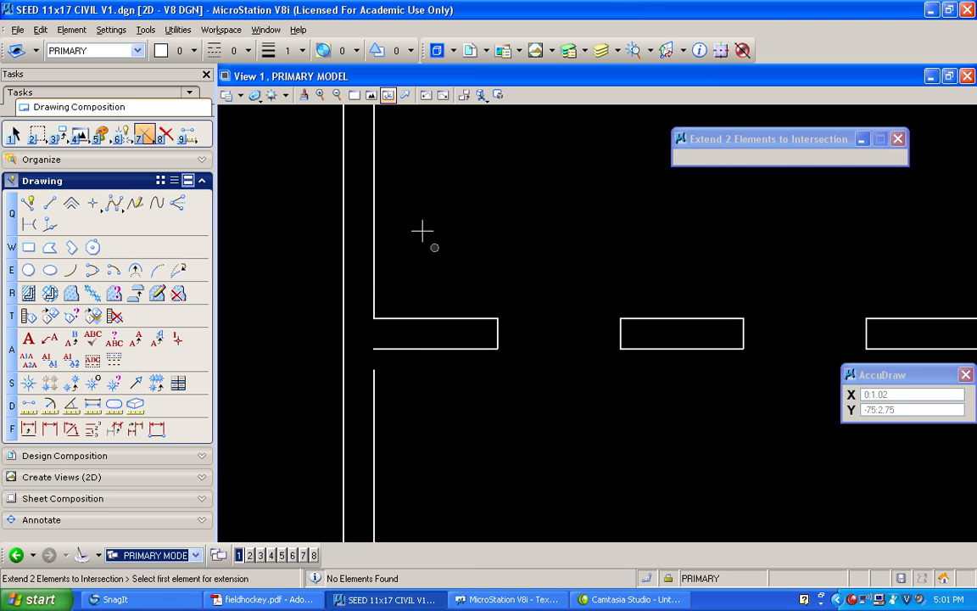
{"action": "left_click", "coordinate": [426, 348]}
{"action": "left_click", "coordinate": [374, 393]}
{"action": "left_click", "coordinate": [462, 392]}
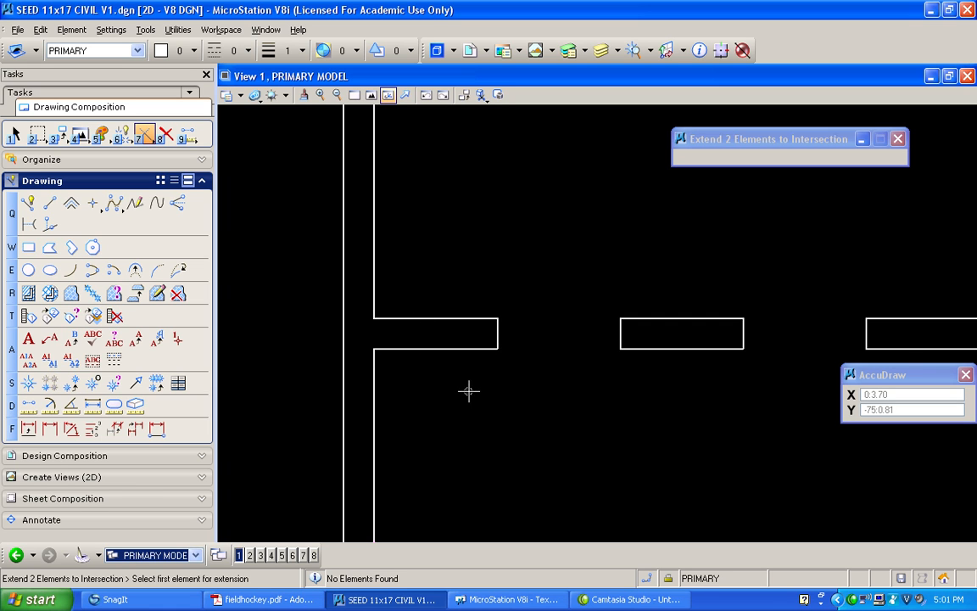
Mirror a copy of the whole dashed line horizontally about the middle of the halfway line's thickness
{"action": "scroll", "coordinate": [459, 368], "scroll_direction": "down", "scroll_amount": 4}
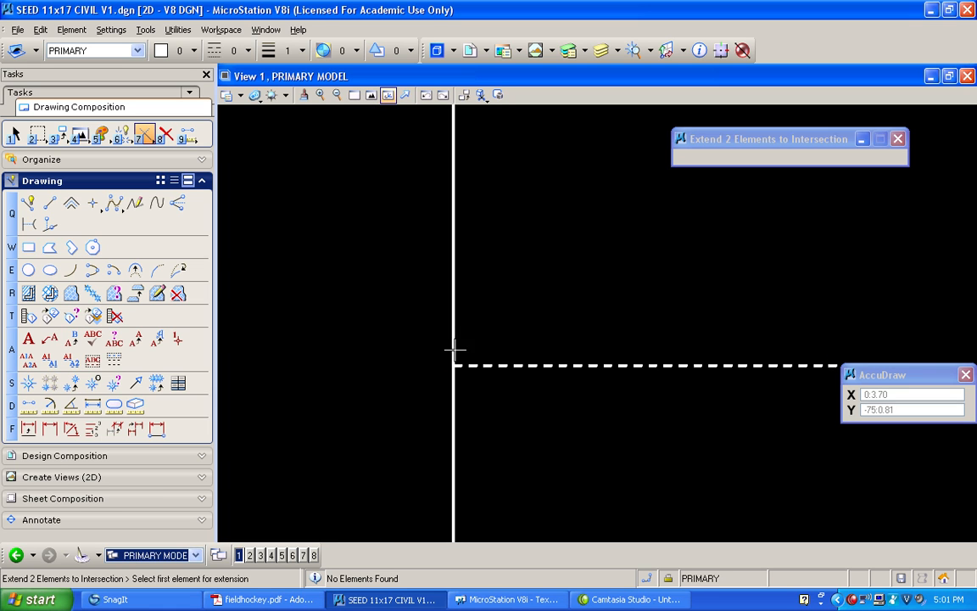
{"action": "left_click", "coordinate": [372, 95]}
{"action": "scroll", "coordinate": [687, 165], "scroll_direction": "up", "scroll_amount": 2}
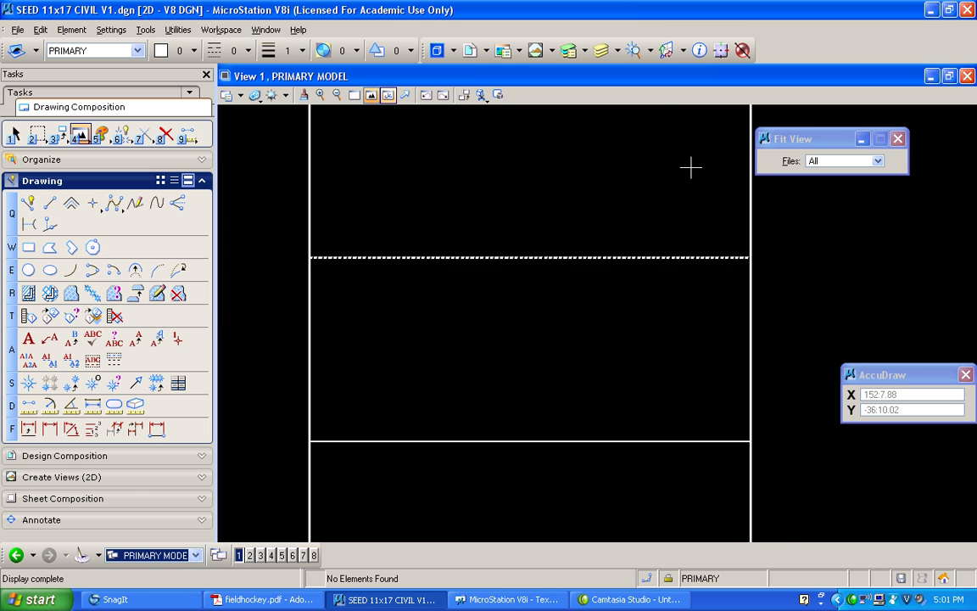
{"action": "scroll", "coordinate": [446, 144], "scroll_direction": "down", "scroll_amount": 2}
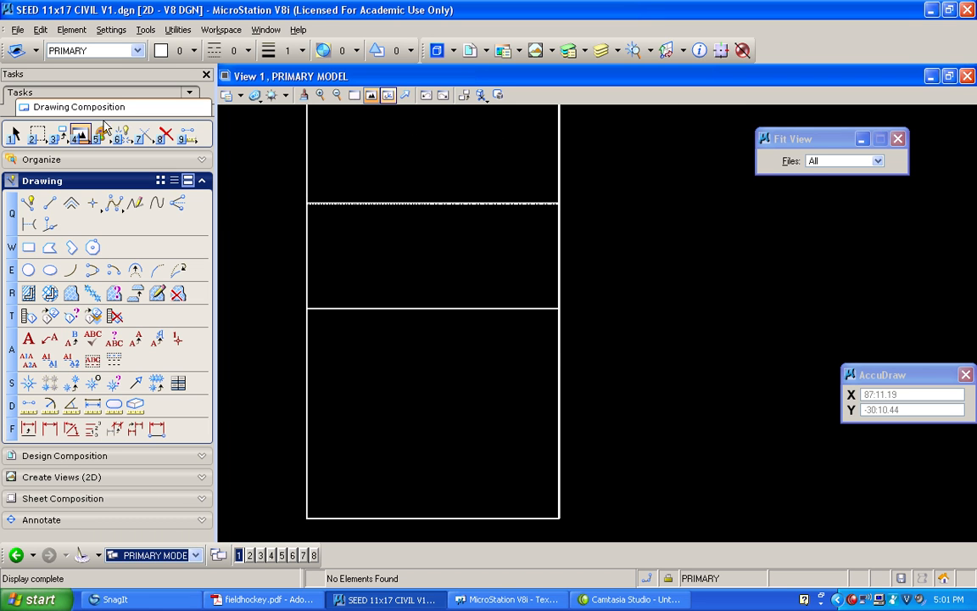
{"action": "left_click", "coordinate": [14, 136]}
{"action": "left_click_drag", "start_coordinate": [257, 169], "coordinate": [702, 222]}
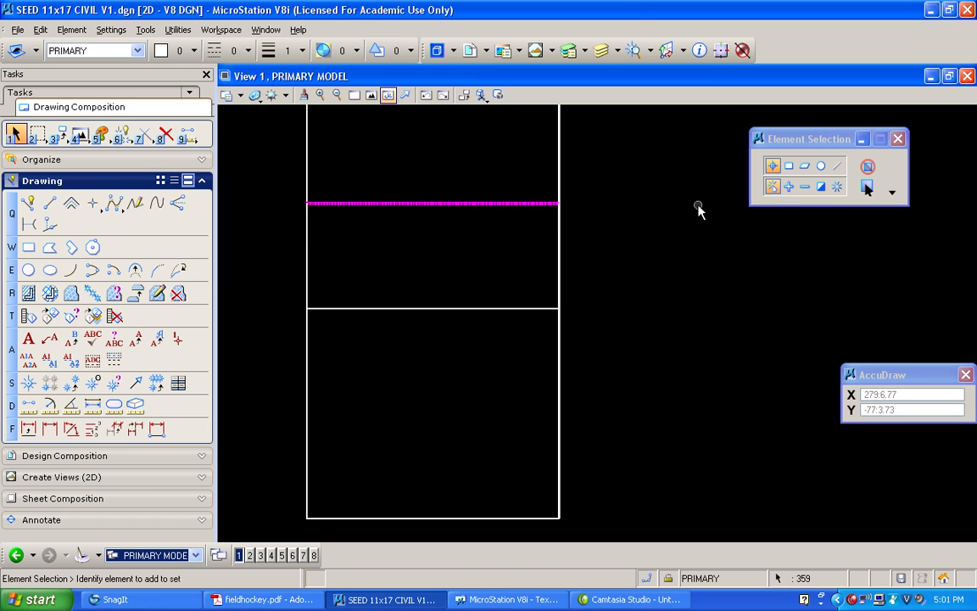
{"action": "scroll", "coordinate": [276, 322], "scroll_direction": "up", "scroll_amount": 3}
{"action": "scroll", "coordinate": [449, 230], "scroll_direction": "up", "scroll_amount": 2}
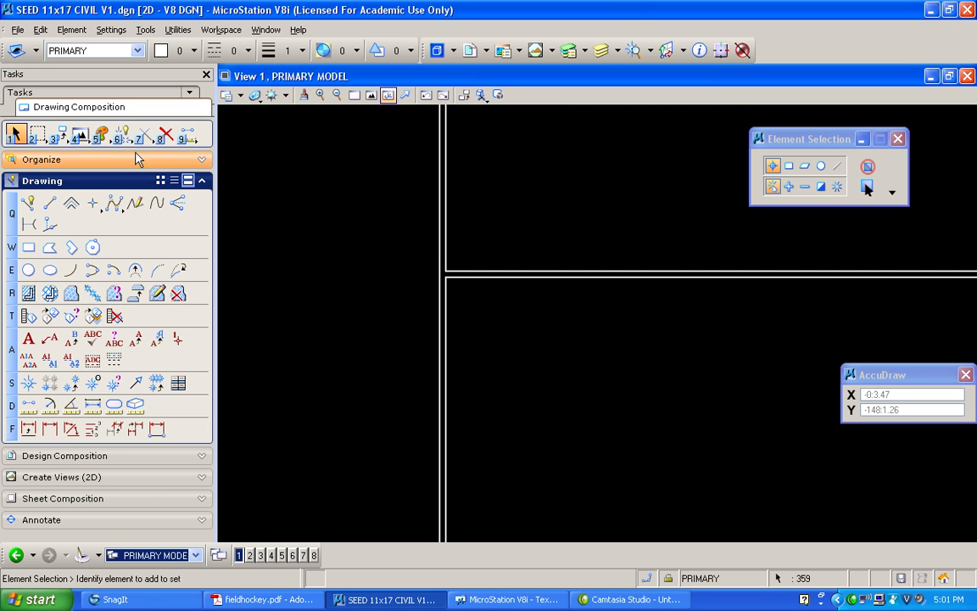
{"action": "left_click", "coordinate": [57, 134]}
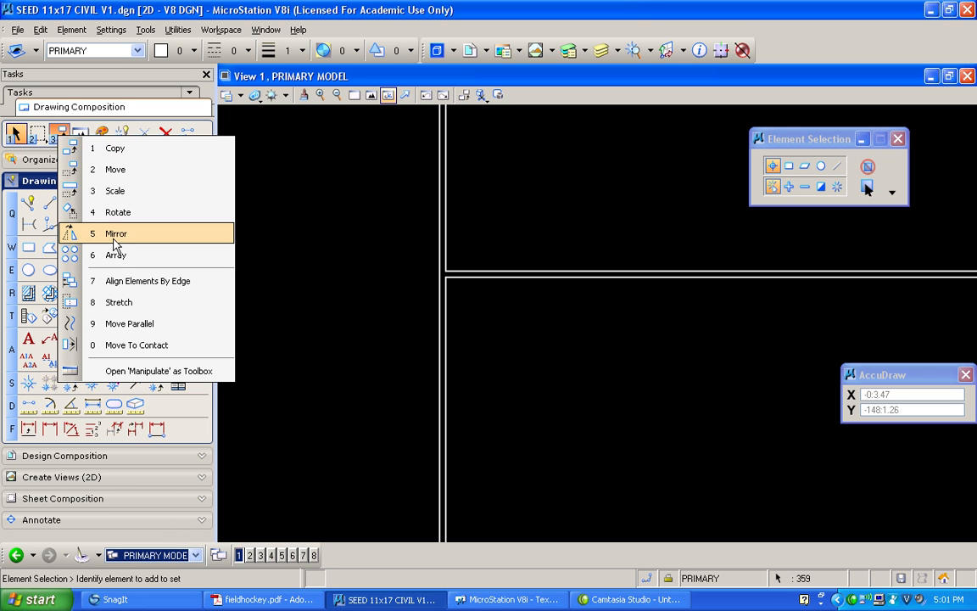
{"action": "left_click", "coordinate": [116, 234]}
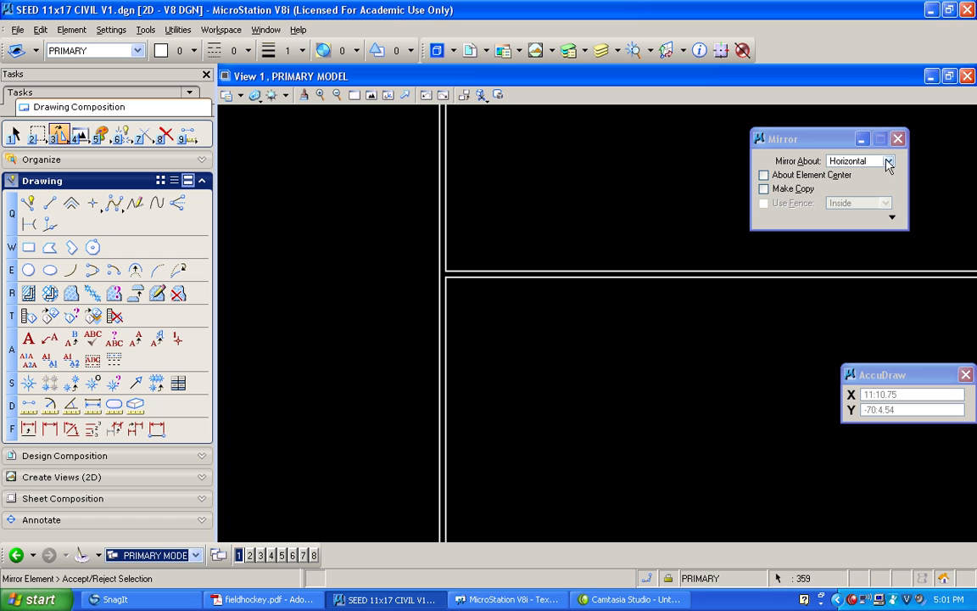
{"action": "left_click", "coordinate": [765, 190]}
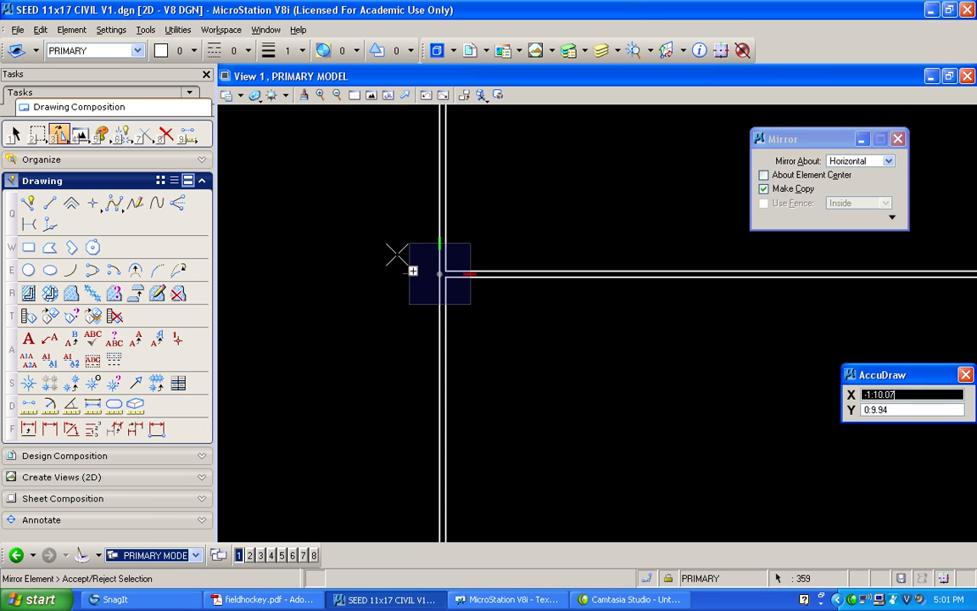
{"action": "key", "text": "Escape"}
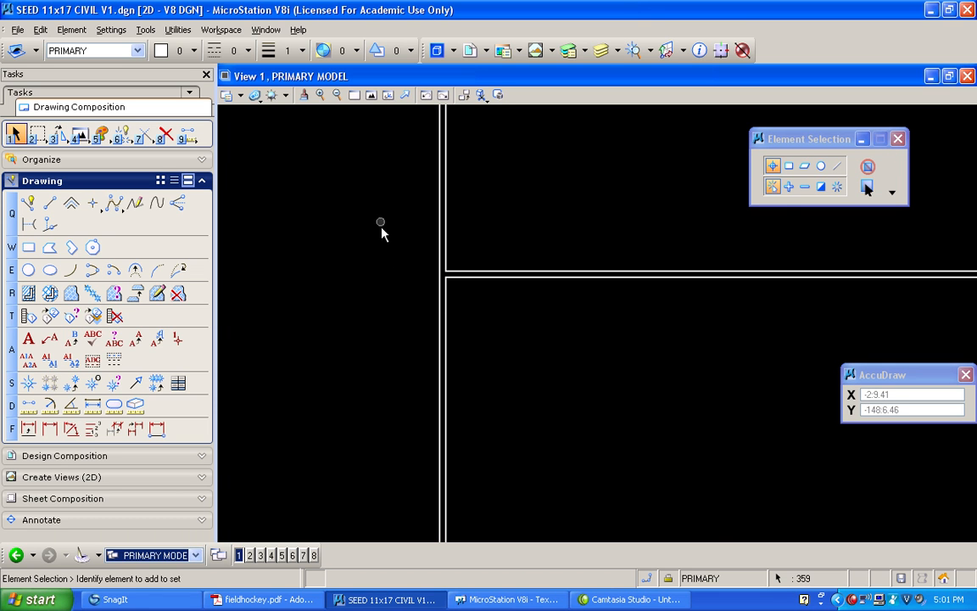
Examine the mirrored dashed line and its junction with the left side line, and clear the selection
{"action": "left_click", "coordinate": [371, 95]}
{"action": "scroll", "coordinate": [492, 441], "scroll_direction": "up", "scroll_amount": 4}
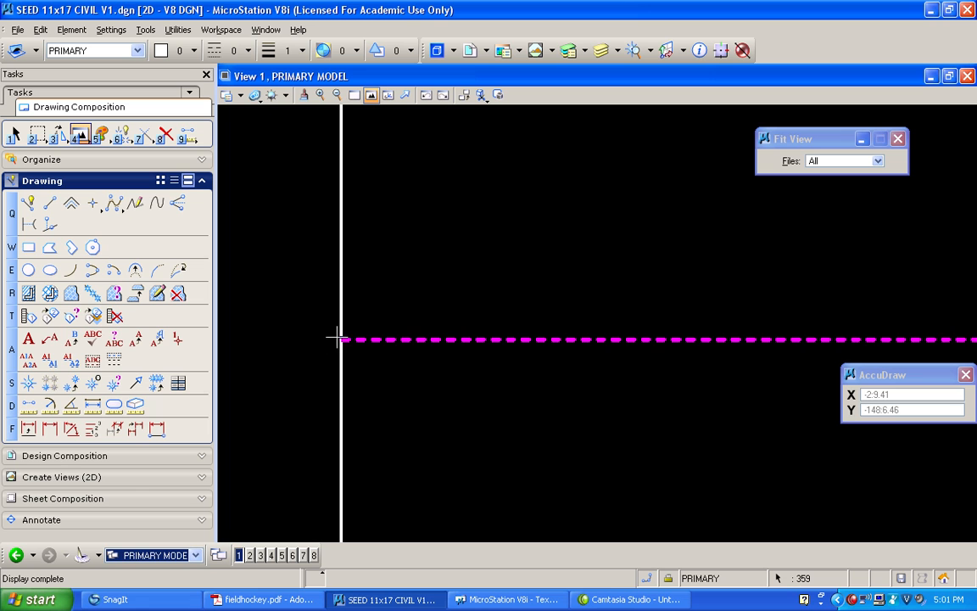
{"action": "scroll", "coordinate": [345, 338], "scroll_direction": "up", "scroll_amount": 2}
{"action": "scroll", "coordinate": [270, 313], "scroll_direction": "up", "scroll_amount": 2}
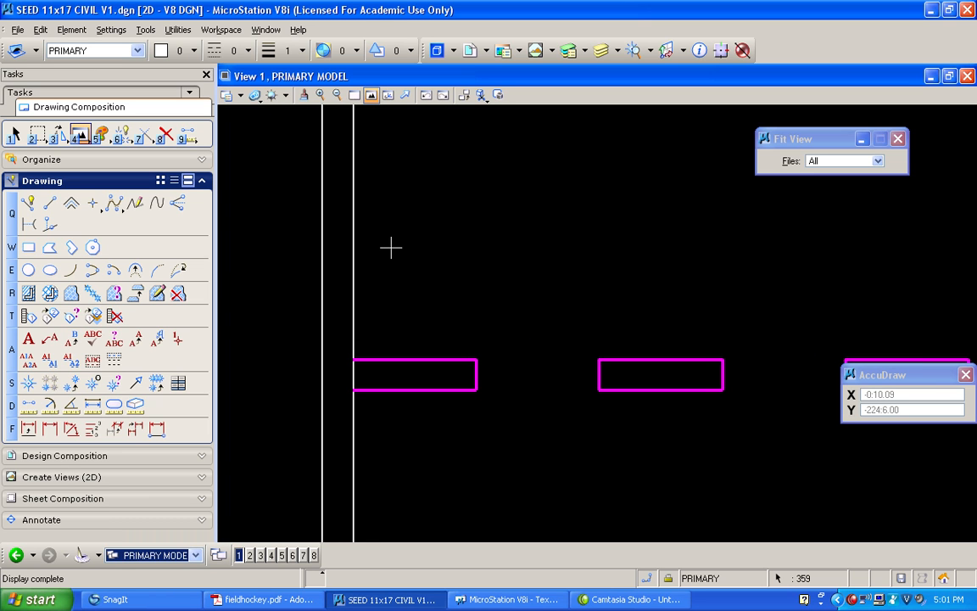
{"action": "scroll", "coordinate": [293, 266], "scroll_direction": "down", "scroll_amount": 3}
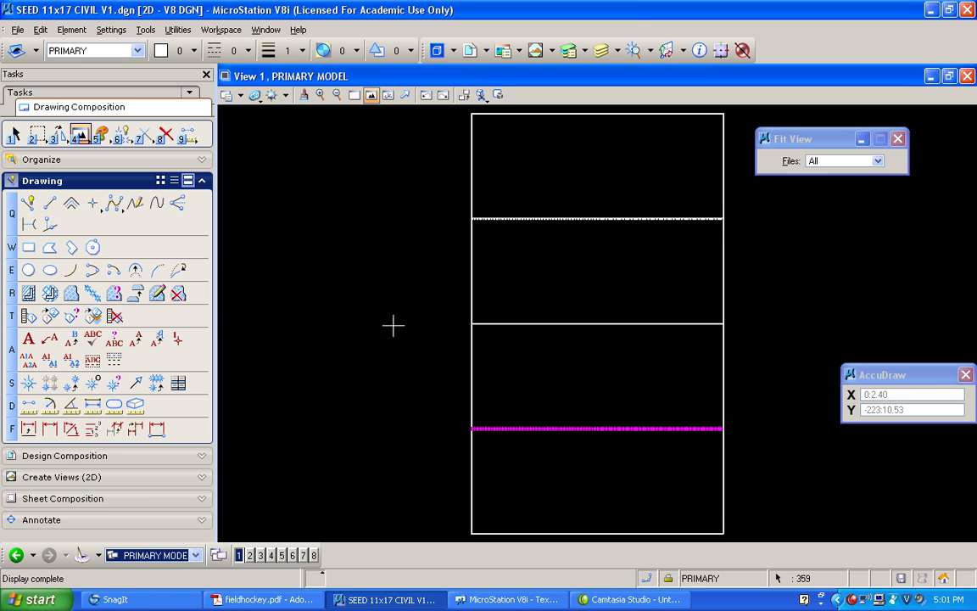
{"action": "scroll", "coordinate": [500, 421], "scroll_direction": "up", "scroll_amount": 3}
{"action": "scroll", "coordinate": [422, 393], "scroll_direction": "down", "scroll_amount": 2}
{"action": "scroll", "coordinate": [410, 454], "scroll_direction": "up", "scroll_amount": 2}
{"action": "scroll", "coordinate": [411, 454], "scroll_direction": "up", "scroll_amount": 2}
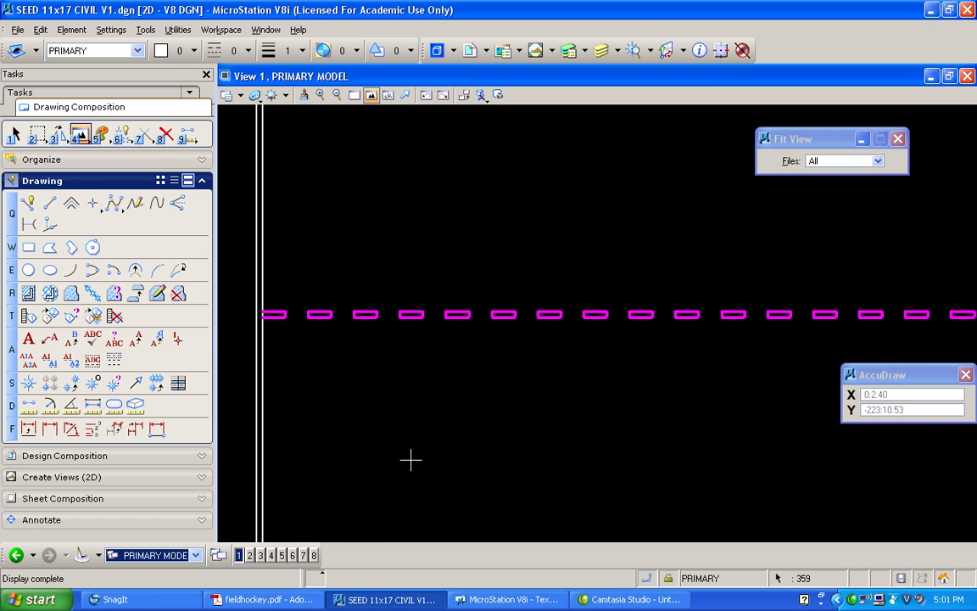
{"action": "left_click", "coordinate": [16, 135]}
{"action": "left_click", "coordinate": [315, 180]}
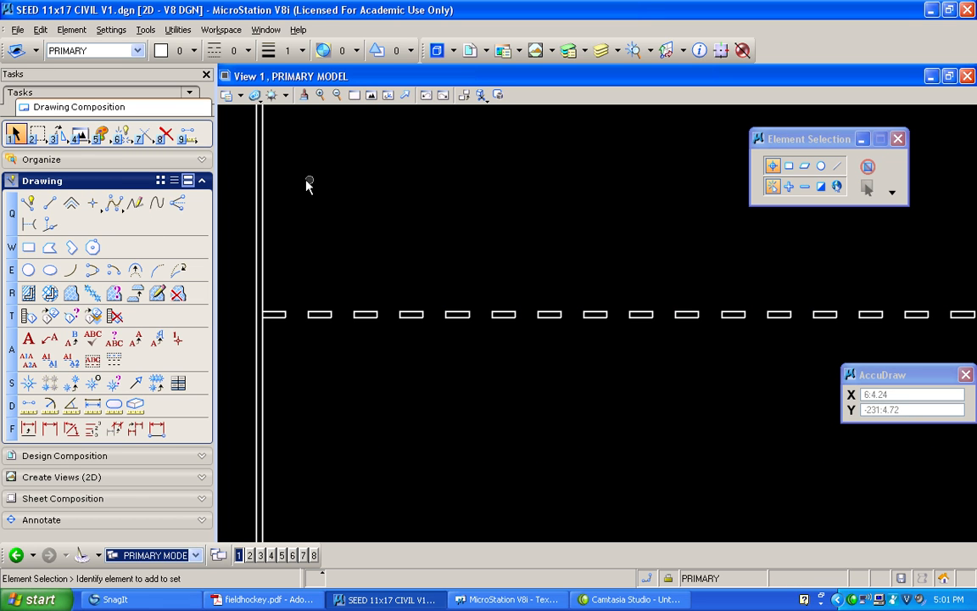
Partially delete the left boundary's inner line across the end of the mirrored dashed line's first dash
{"action": "scroll", "coordinate": [264, 286], "scroll_direction": "up", "scroll_amount": 2}
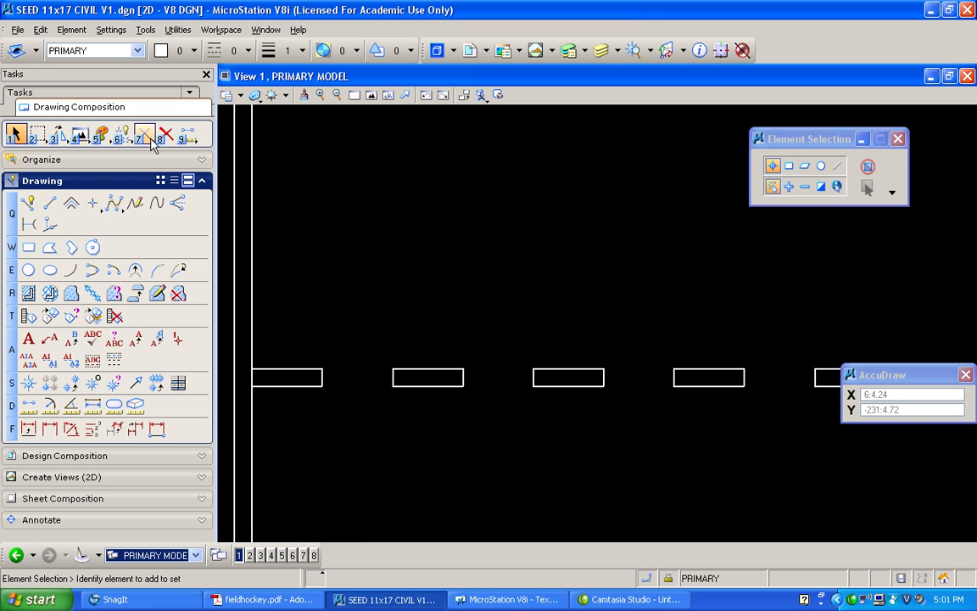
{"action": "left_click", "coordinate": [121, 135]}
{"action": "left_click", "coordinate": [161, 165]}
{"action": "left_click", "coordinate": [252, 349]}
Extend the mirrored first dash's two long edges to intersect the left boundary's inner line segments above and below it
{"action": "left_click", "coordinate": [145, 134]}
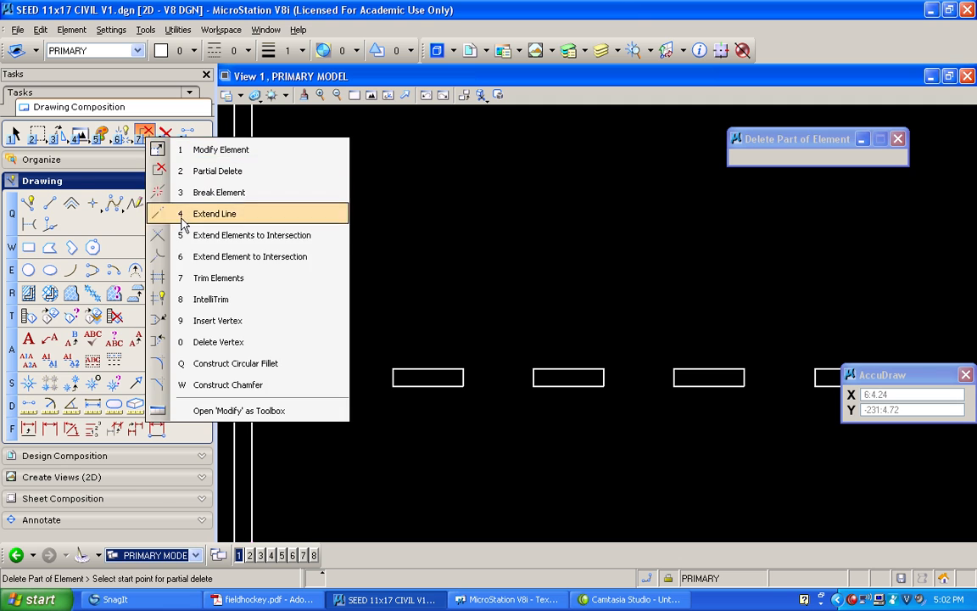
{"action": "left_click", "coordinate": [183, 243]}
{"action": "left_click", "coordinate": [274, 340]}
{"action": "left_click", "coordinate": [279, 386]}
{"action": "left_click", "coordinate": [253, 414]}
{"action": "left_click", "coordinate": [283, 408]}
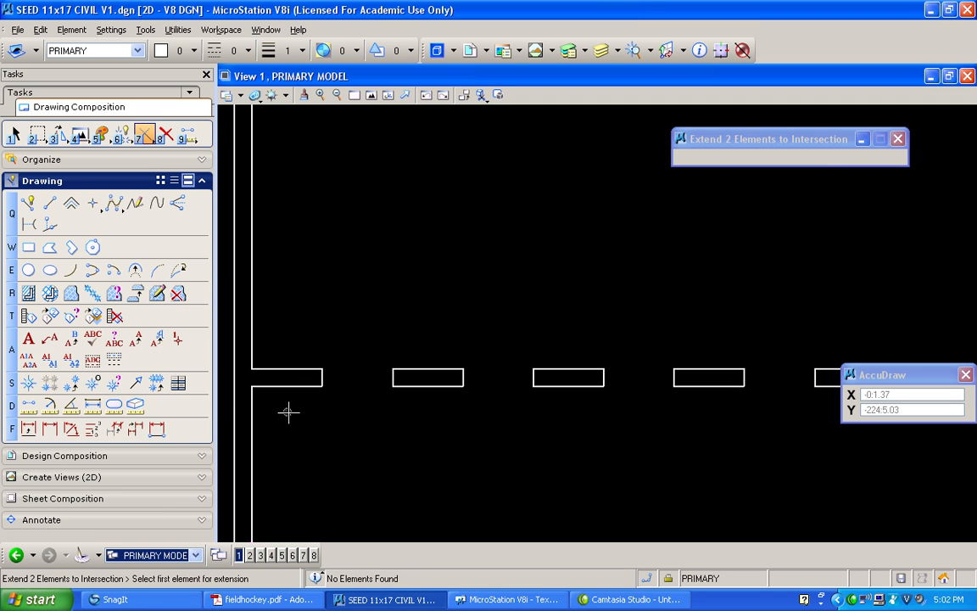
Fit the whole field in view and switch to the 11X17 sheet model's views
{"action": "left_click", "coordinate": [371, 96]}
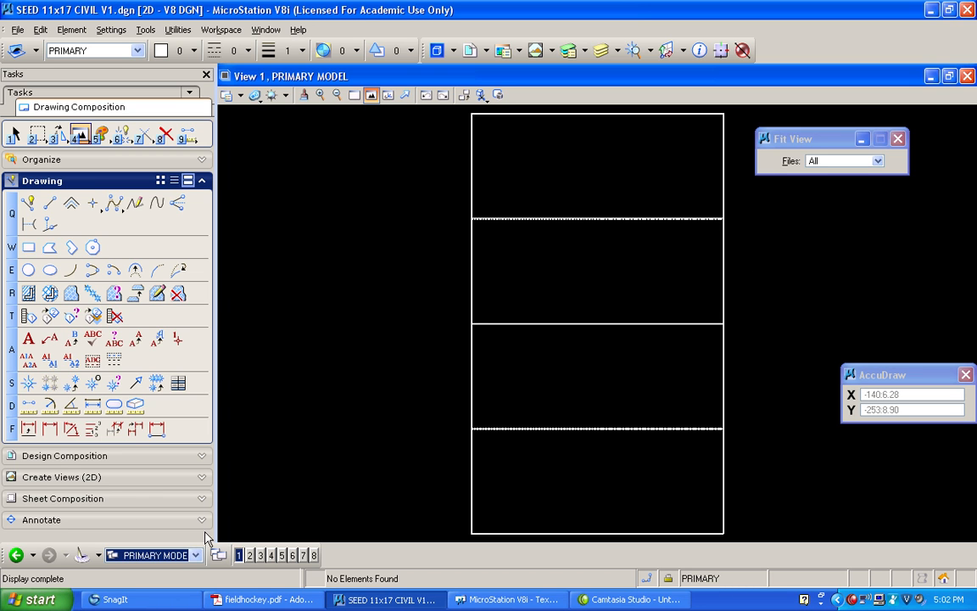
{"action": "left_click", "coordinate": [195, 555]}
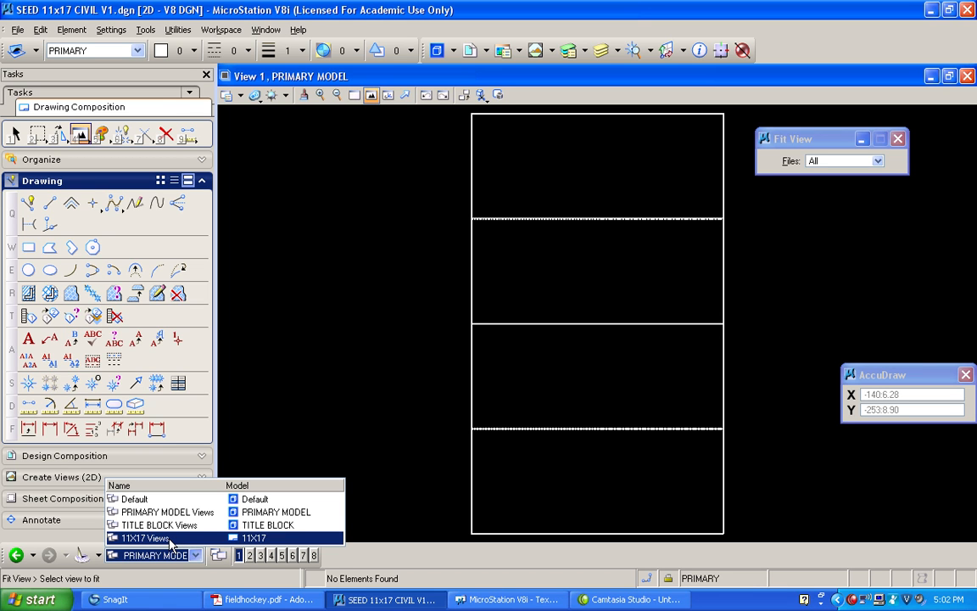
{"action": "left_click", "coordinate": [170, 539]}
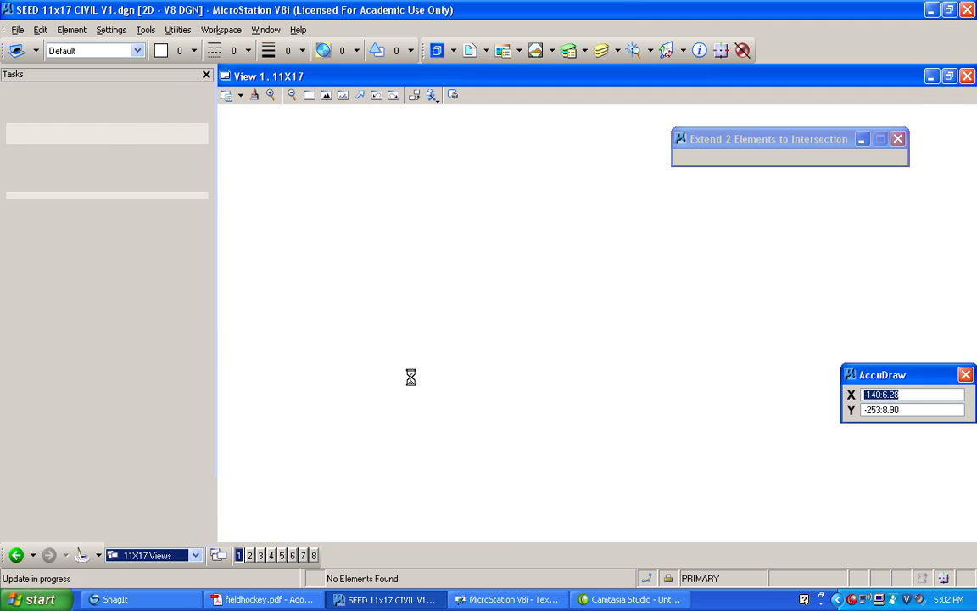
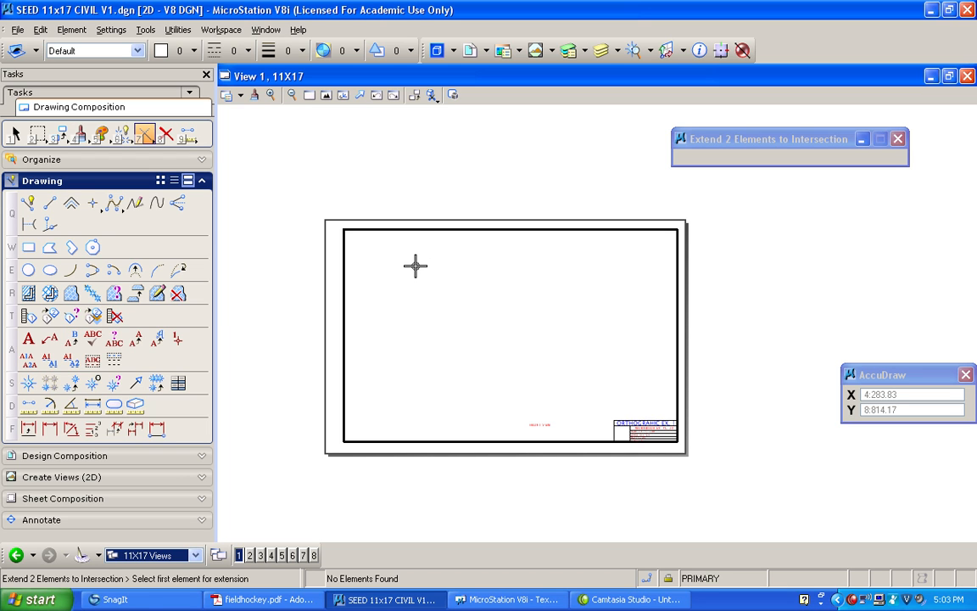
{"action": "left_click", "coordinate": [471, 54]}
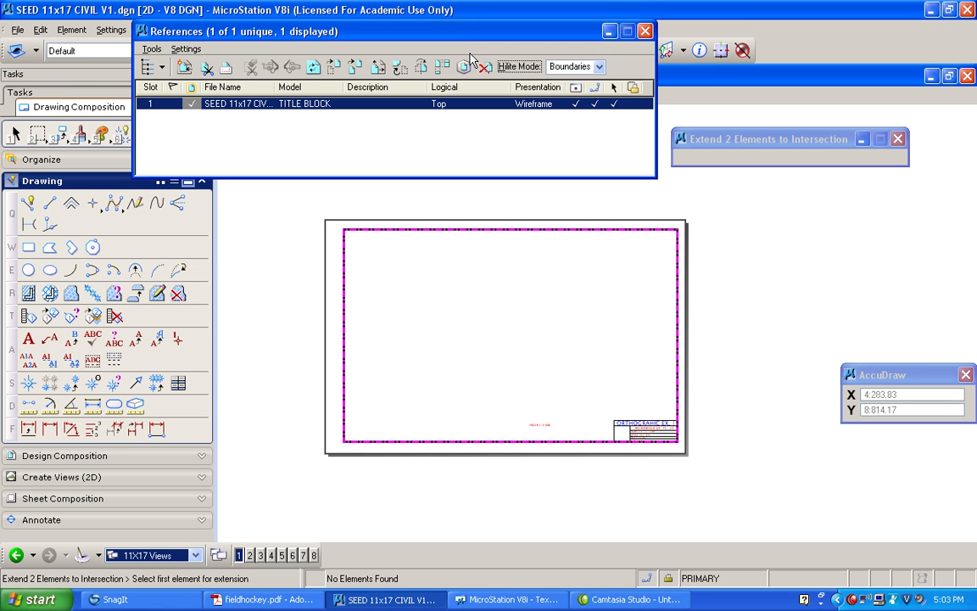
{"action": "left_click", "coordinate": [185, 67]}
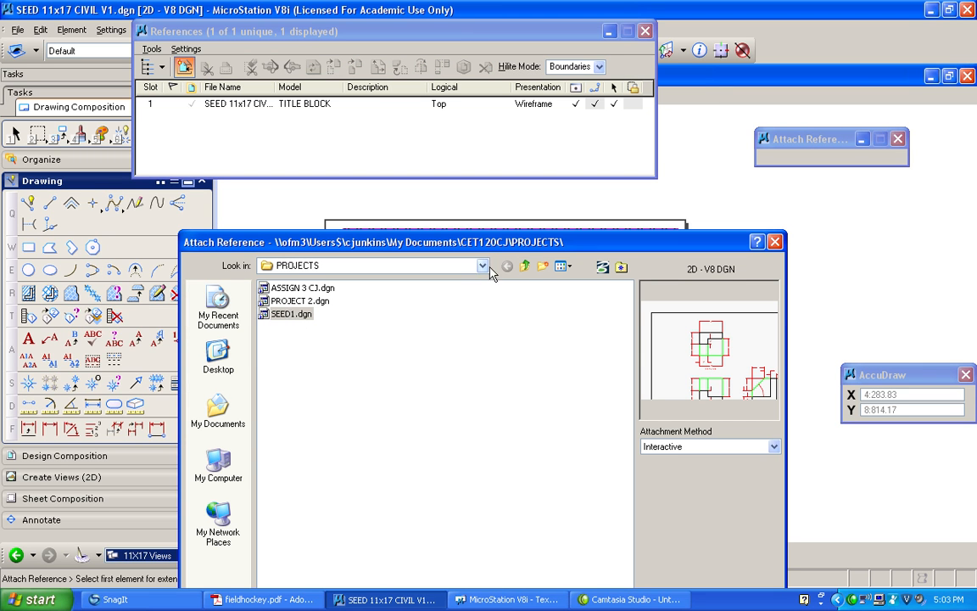
{"action": "left_click", "coordinate": [525, 266]}
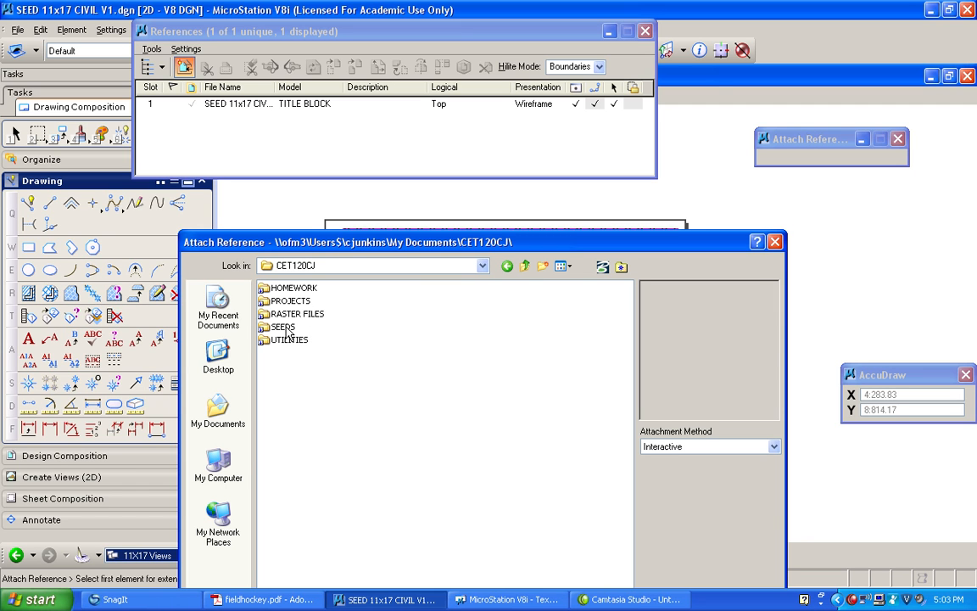
{"action": "left_click", "coordinate": [777, 245]}
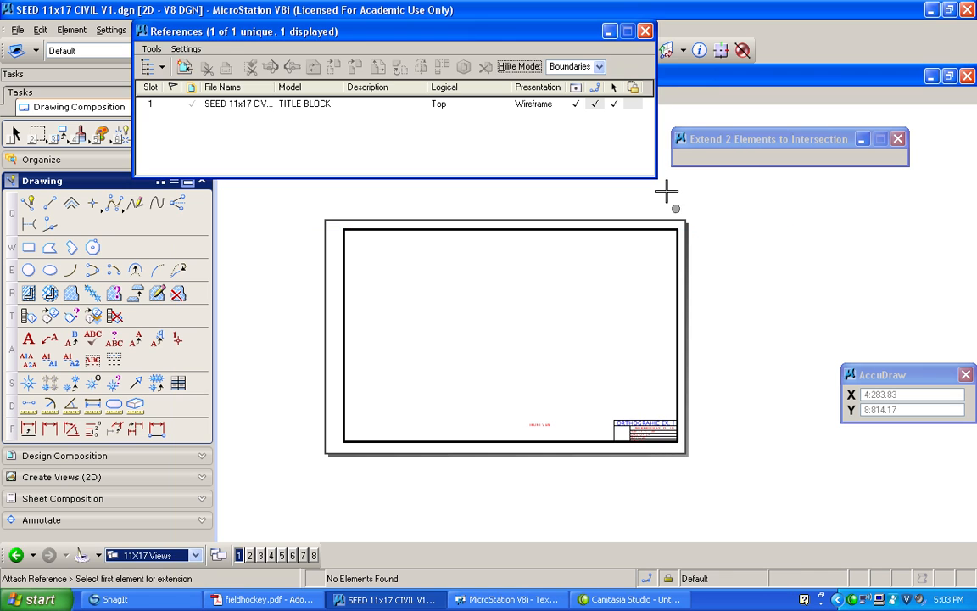
{"action": "left_click", "coordinate": [646, 32]}
Save the drawing as PROJECT 3 CJ in the CET120CJ PROJECTS folder
{"action": "left_click", "coordinate": [17, 30]}
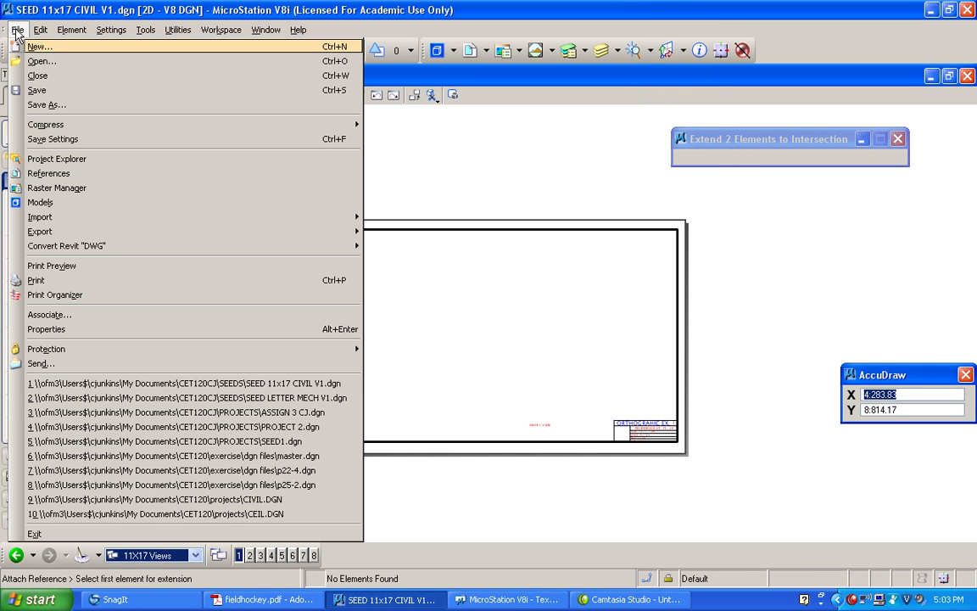
{"action": "left_click", "coordinate": [51, 107]}
{"action": "left_click", "coordinate": [484, 266]}
{"action": "left_click", "coordinate": [322, 294]}
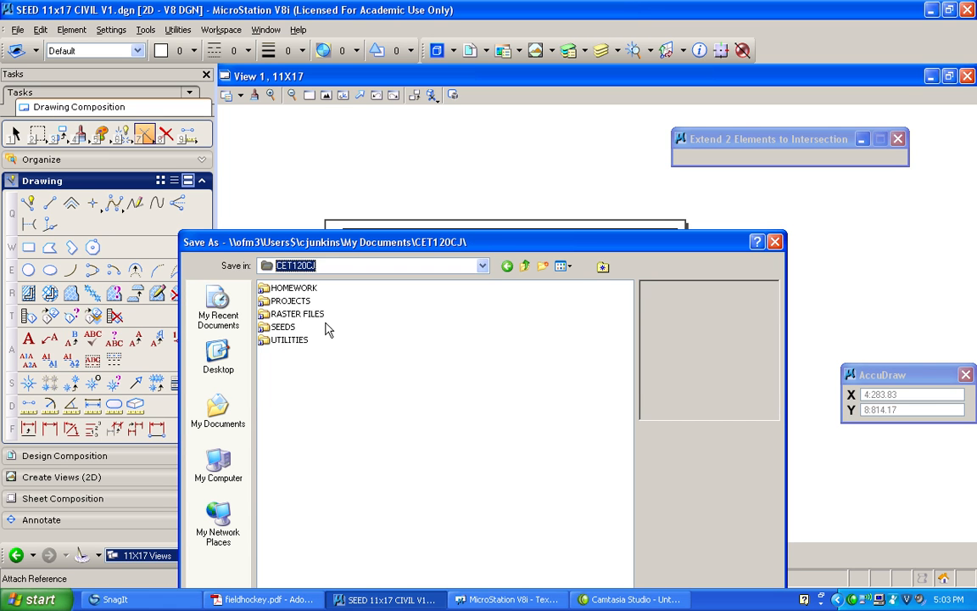
{"action": "double_click", "coordinate": [290, 300]}
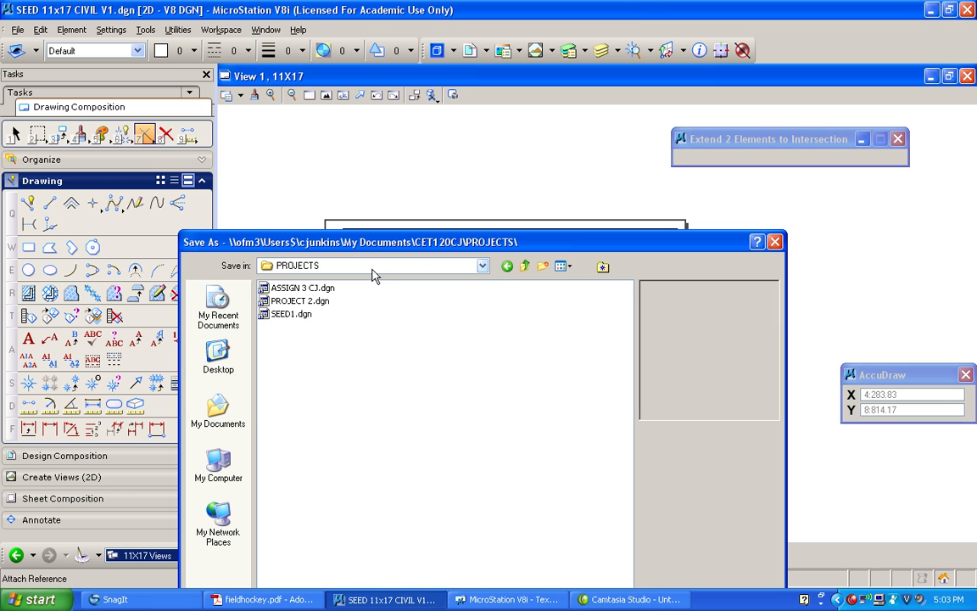
{"action": "left_click_drag", "start_coordinate": [507, 240], "coordinate": [478, 44]}
{"action": "left_click_drag", "start_coordinate": [413, 428], "coordinate": [291, 428]}
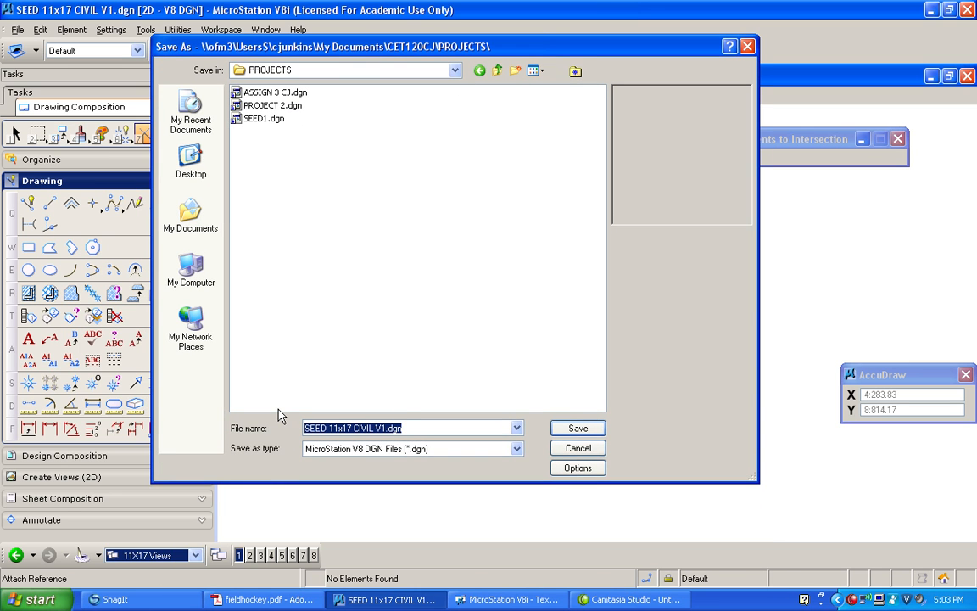
{"action": "type", "text": "PROJECT 3"}
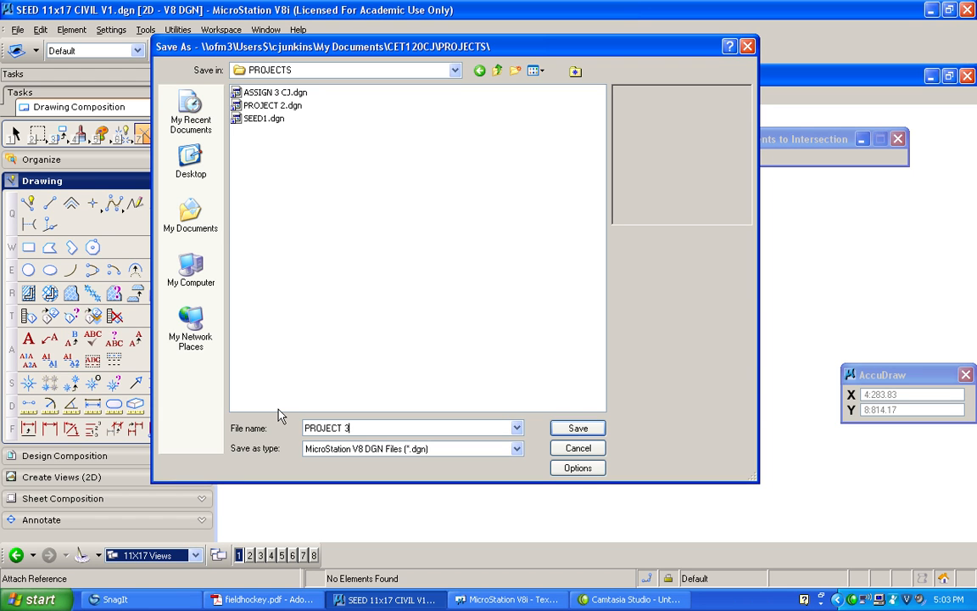
{"action": "type", "text": " CJ"}
{"action": "key", "text": "Return"}
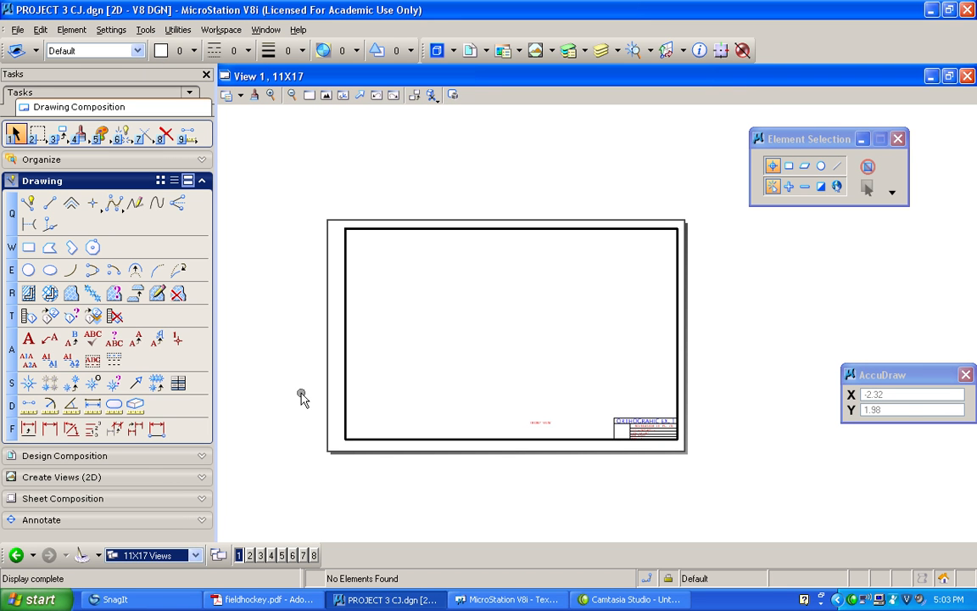
Start attaching PROJECT 3 CJ.dgn as a reference to the sheet, choosing its PRIMARY MODEL
{"action": "left_click", "coordinate": [469, 52]}
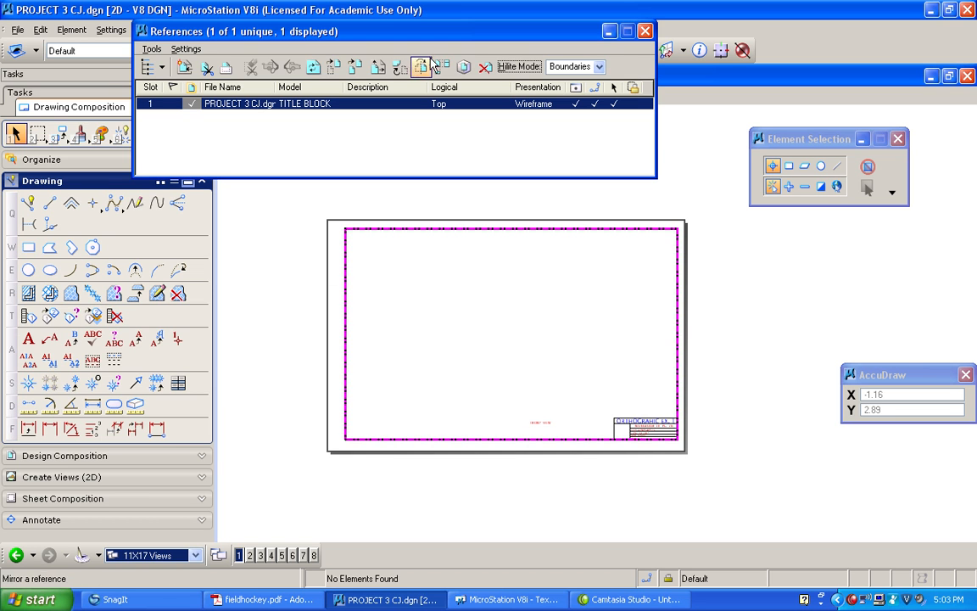
{"action": "left_click", "coordinate": [184, 68]}
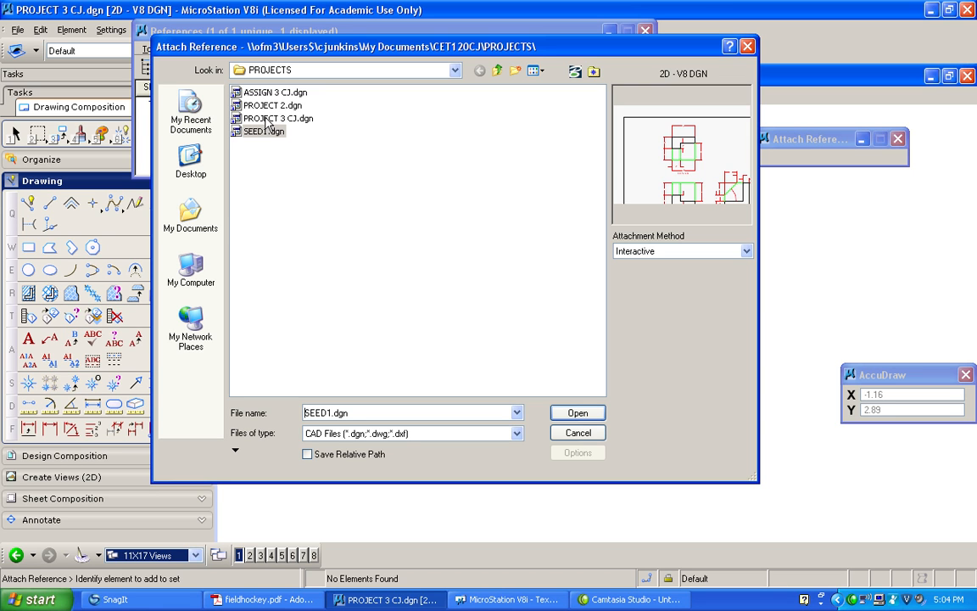
{"action": "left_click", "coordinate": [272, 118]}
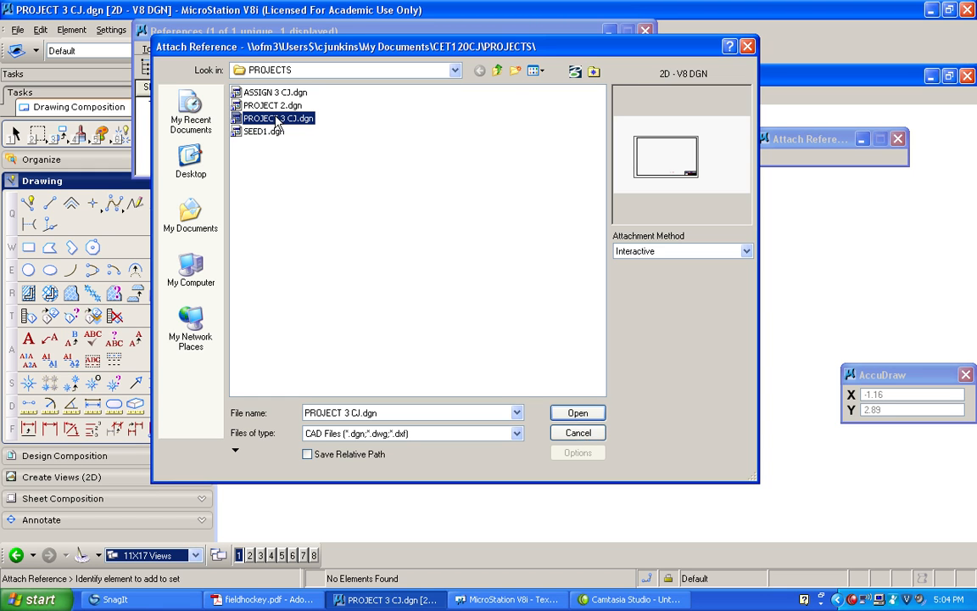
{"action": "double_click", "coordinate": [254, 119]}
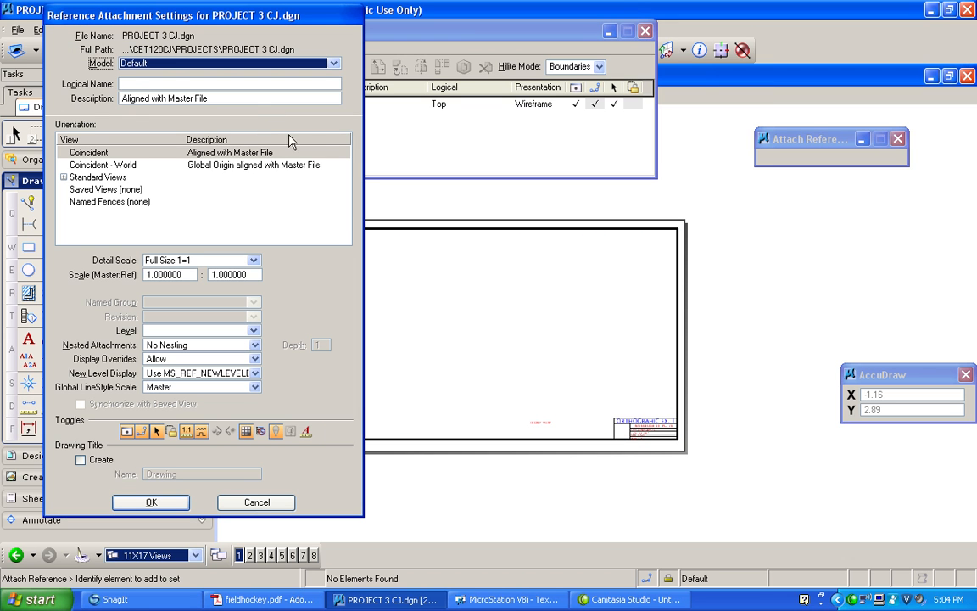
{"action": "left_click", "coordinate": [334, 64]}
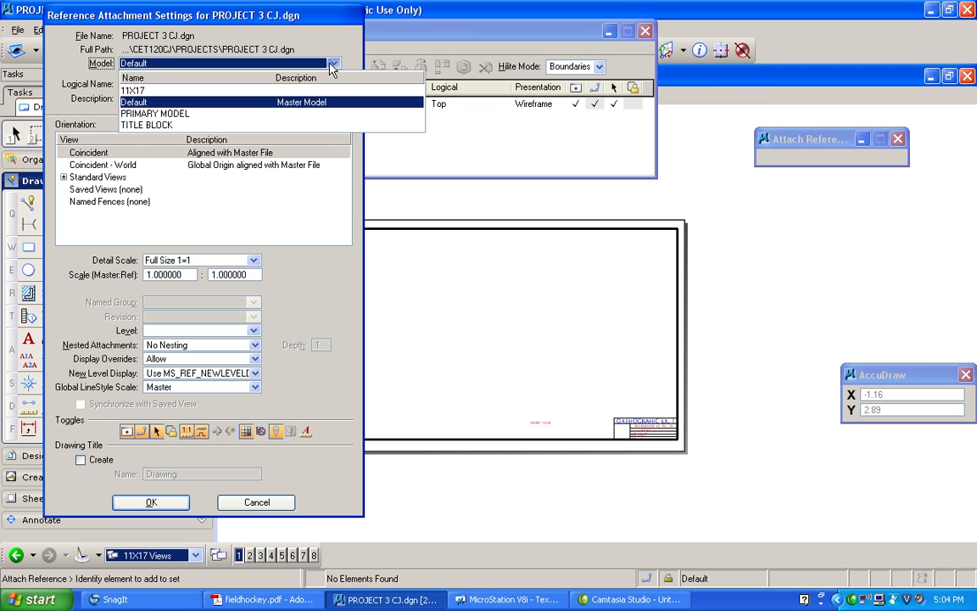
{"action": "left_click", "coordinate": [201, 115]}
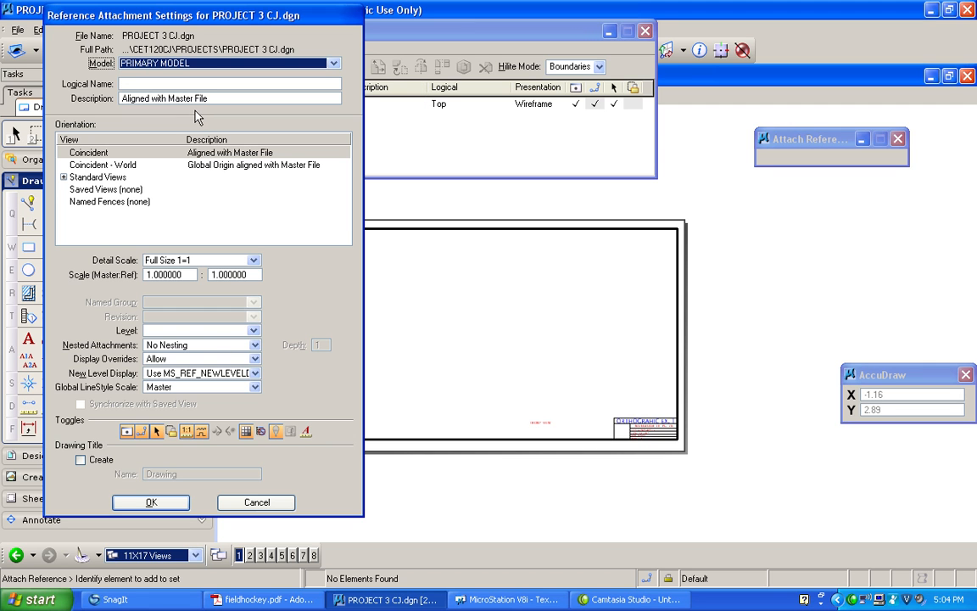
Set the reference to the Top standard view at a 1"=30' detail scale and place it centrally on the sheet
{"action": "left_click", "coordinate": [64, 178]}
{"action": "left_click", "coordinate": [87, 188]}
{"action": "left_click", "coordinate": [254, 261]}
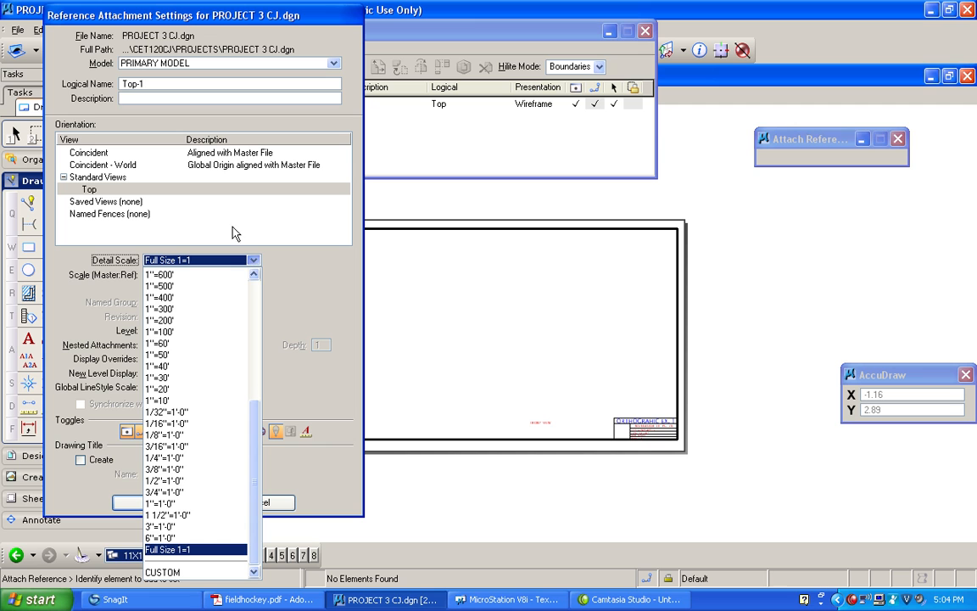
{"action": "left_click", "coordinate": [179, 378]}
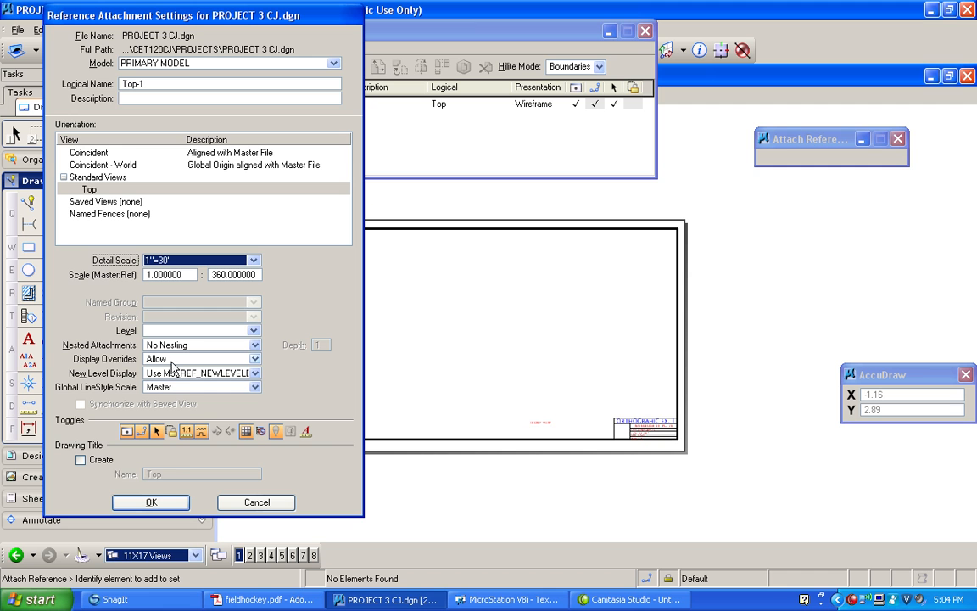
{"action": "left_click", "coordinate": [151, 502]}
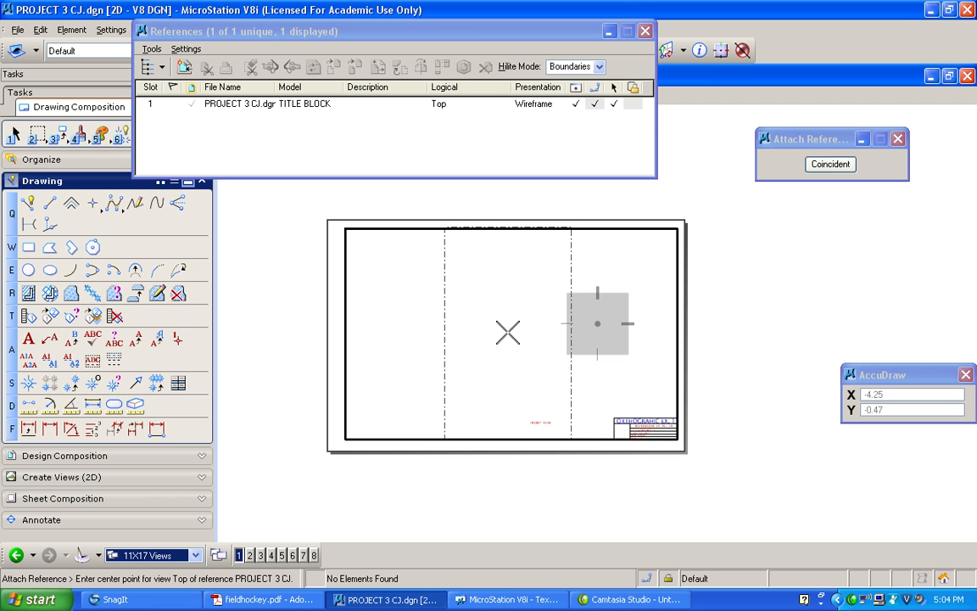
{"action": "left_click", "coordinate": [508, 332]}
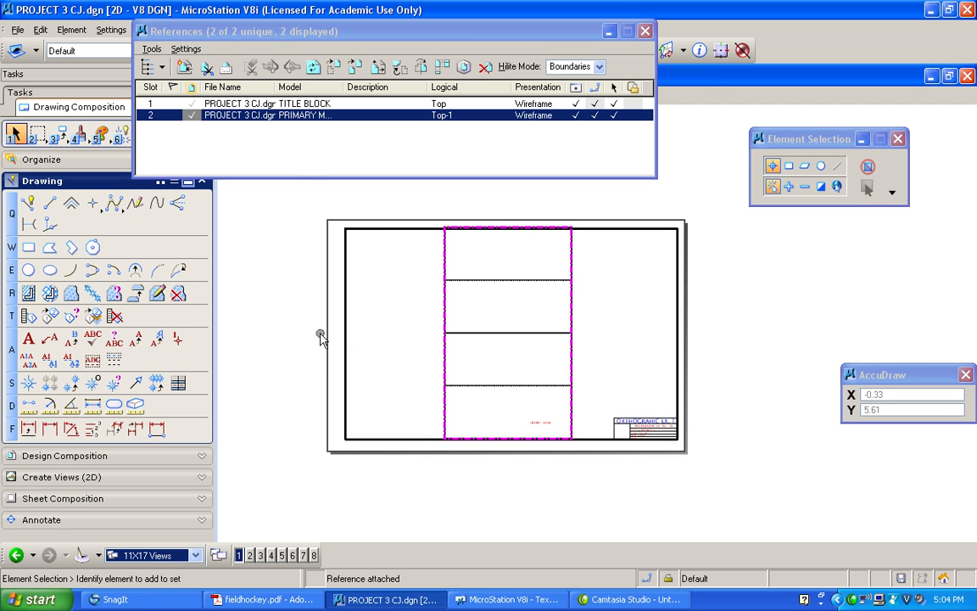
Rotate the PRIMARY MODEL reference 90° about the centre of the field and close the references list
{"action": "right_click", "coordinate": [318, 119]}
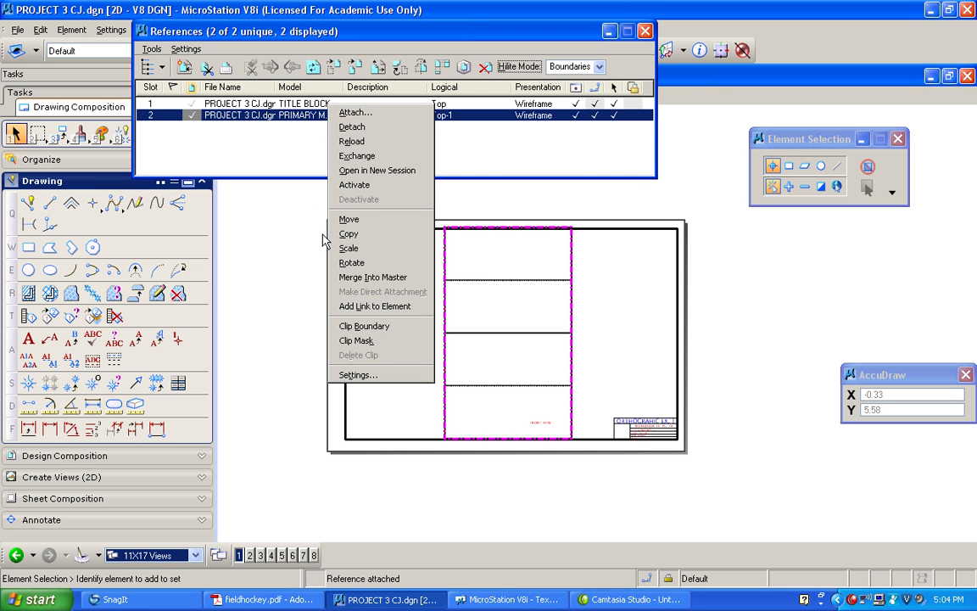
{"action": "left_click", "coordinate": [358, 263]}
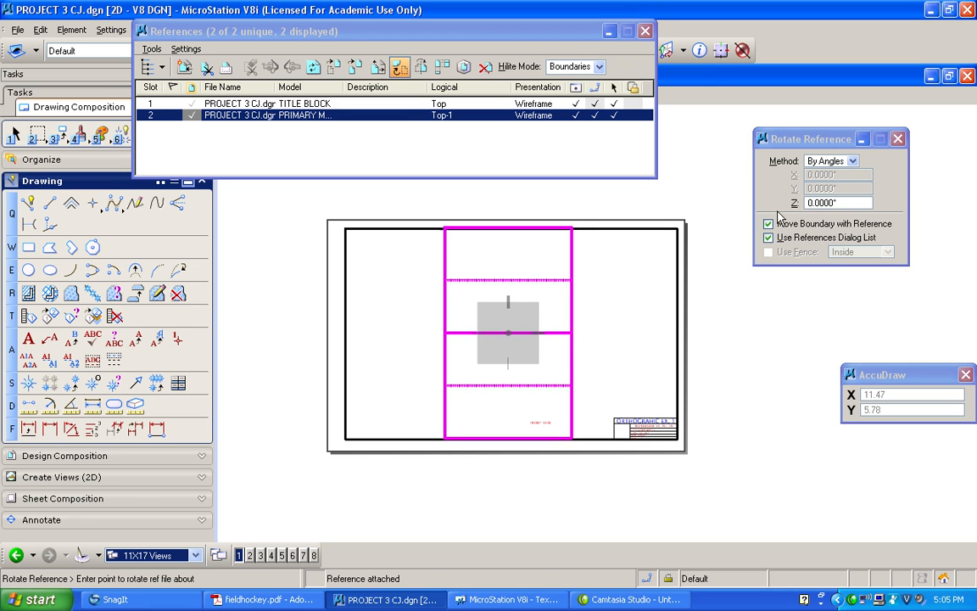
{"action": "type", "text": "9"}
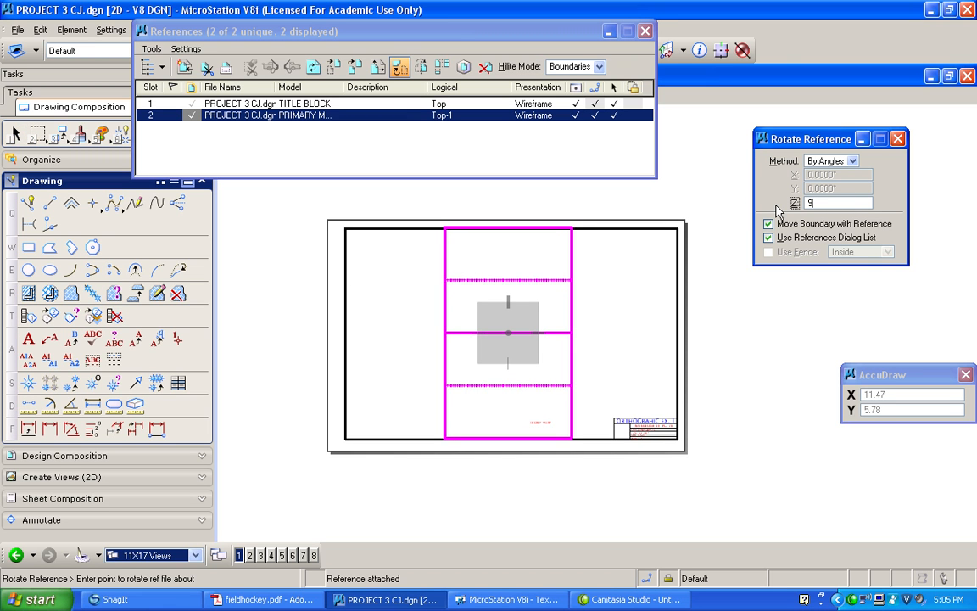
{"action": "type", "text": "0"}
{"action": "key", "text": "Return"}
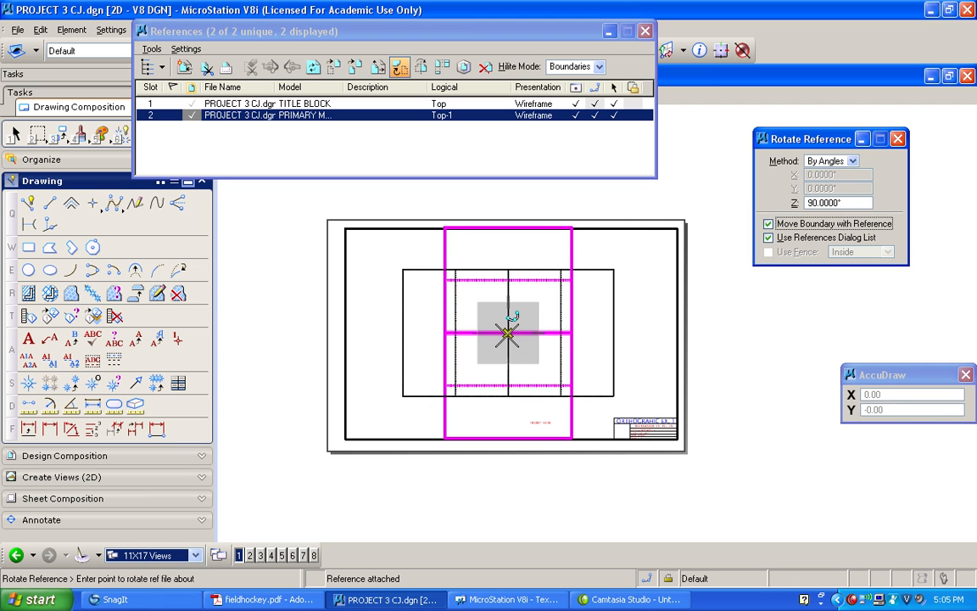
{"action": "left_click", "coordinate": [507, 333]}
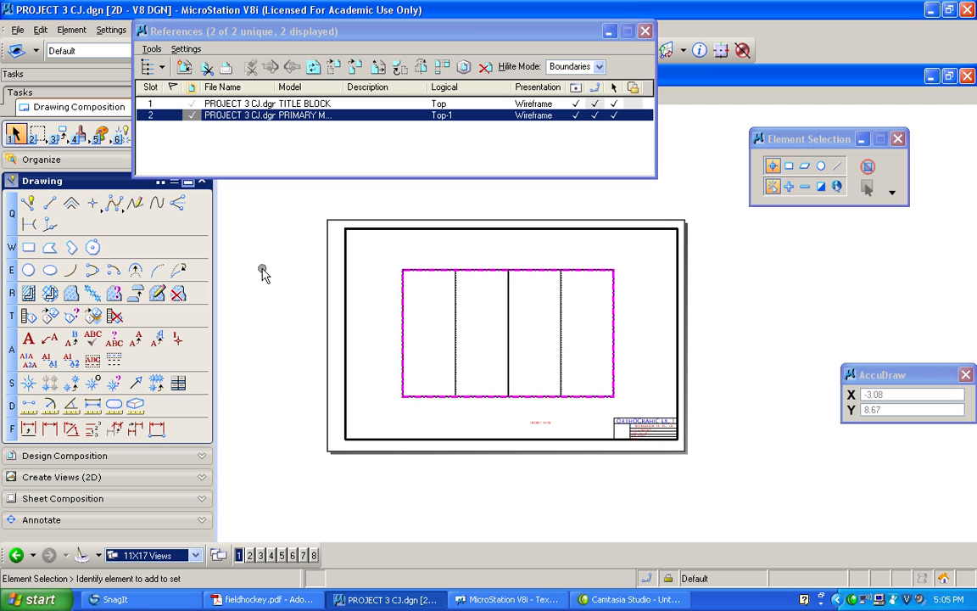
{"action": "left_click", "coordinate": [644, 31]}
Fit the sheet in view and examine how the rotated field's dashed line meets the boundary
{"action": "left_click", "coordinate": [326, 94]}
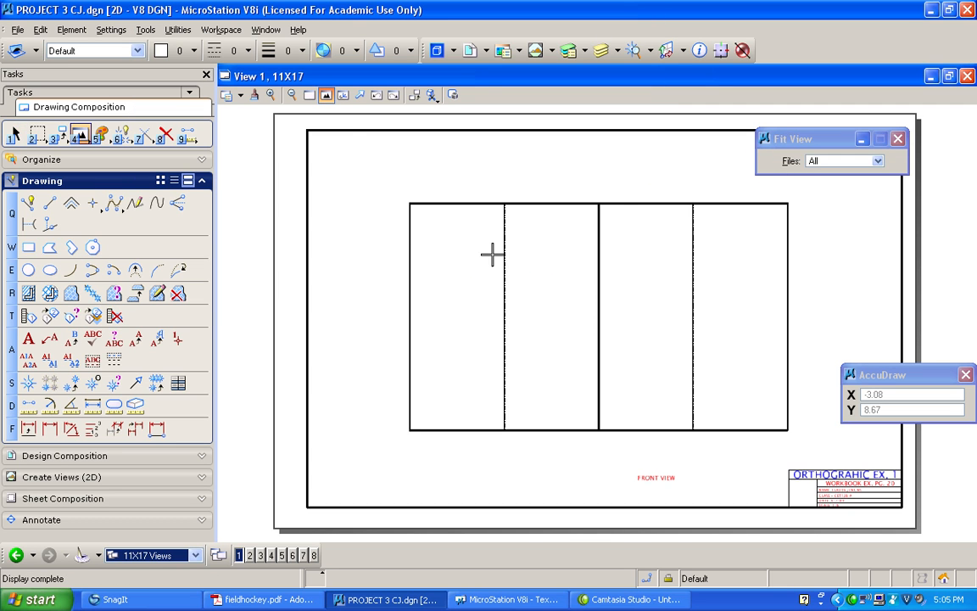
{"action": "scroll", "coordinate": [504, 203], "scroll_direction": "up", "scroll_amount": 2}
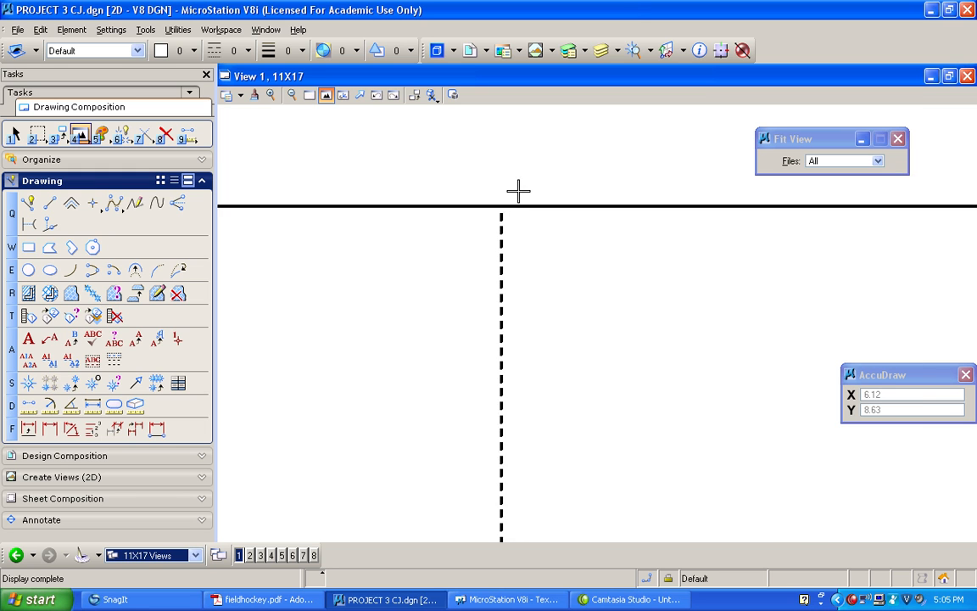
{"action": "scroll", "coordinate": [513, 195], "scroll_direction": "up", "scroll_amount": 1}
{"action": "scroll", "coordinate": [507, 201], "scroll_direction": "down", "scroll_amount": 3}
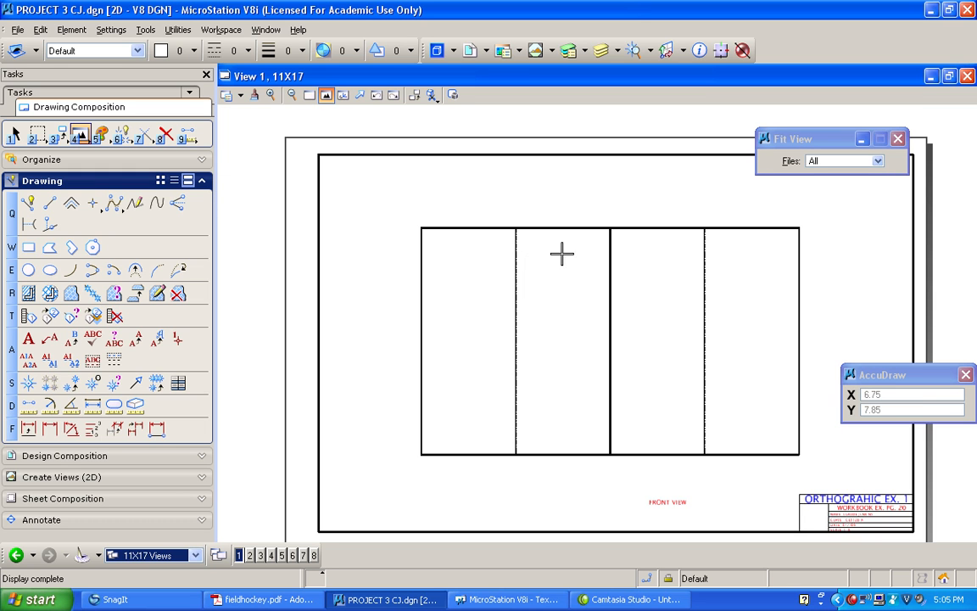
{"action": "scroll", "coordinate": [653, 250], "scroll_direction": "down", "scroll_amount": 1}
{"action": "scroll", "coordinate": [722, 247], "scroll_direction": "up", "scroll_amount": 2}
{"action": "scroll", "coordinate": [718, 247], "scroll_direction": "down", "scroll_amount": 1}
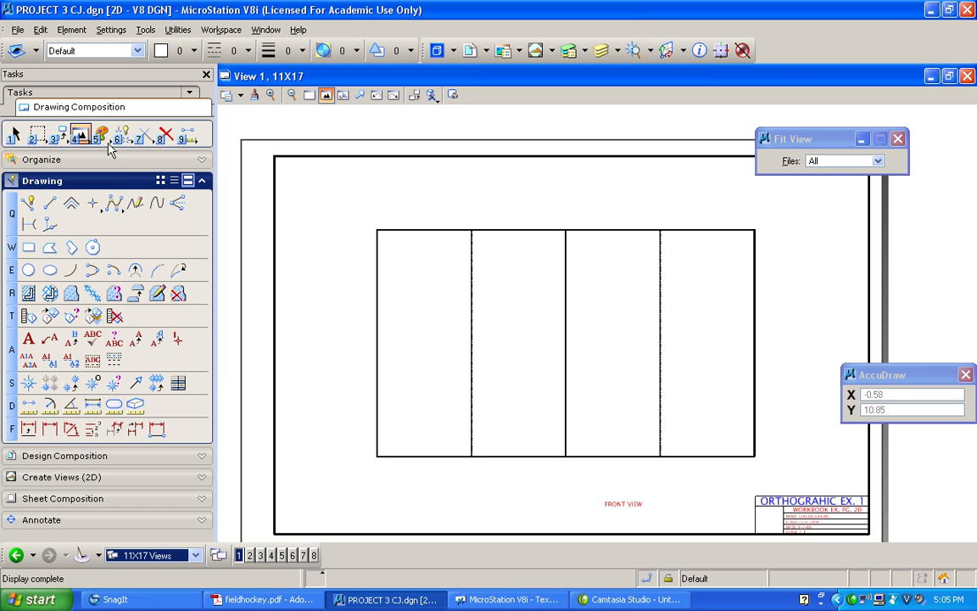
Move the FRONT VIEW label about 1.49 to the left and 0.33 down, beneath the field's halfway line
{"action": "left_click", "coordinate": [57, 133]}
{"action": "left_click", "coordinate": [92, 168]}
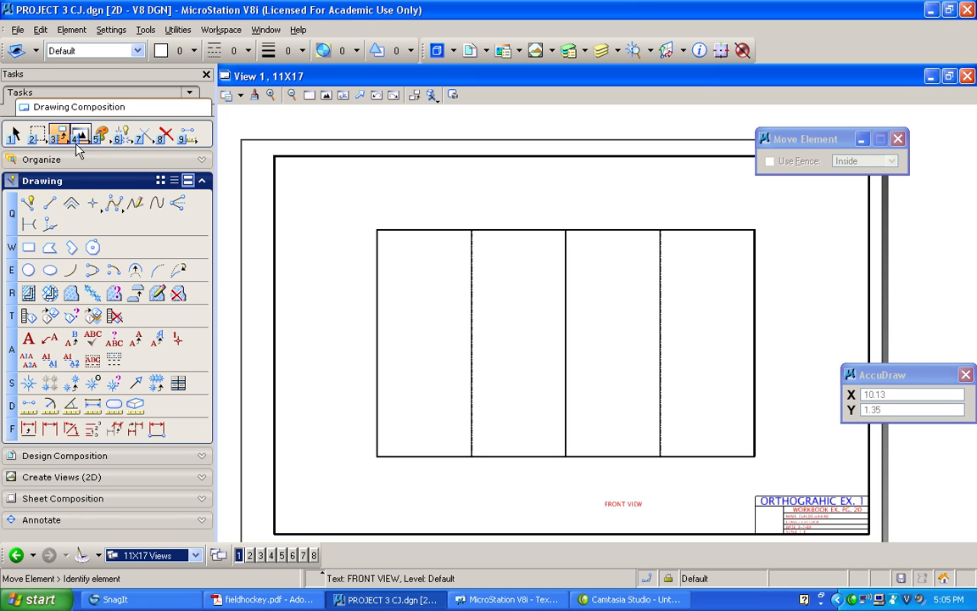
{"action": "left_click", "coordinate": [624, 503]}
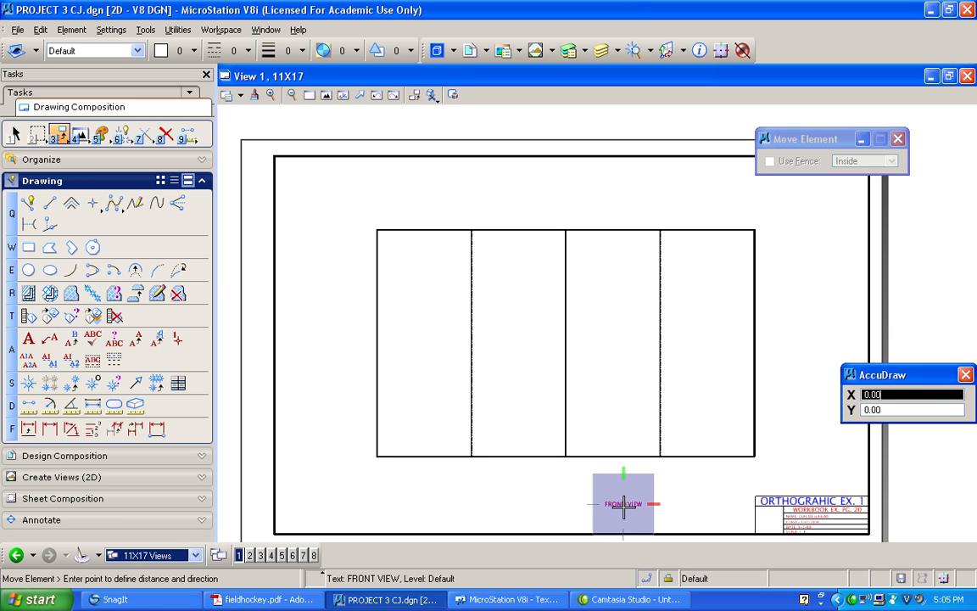
{"action": "left_click", "coordinate": [565, 500]}
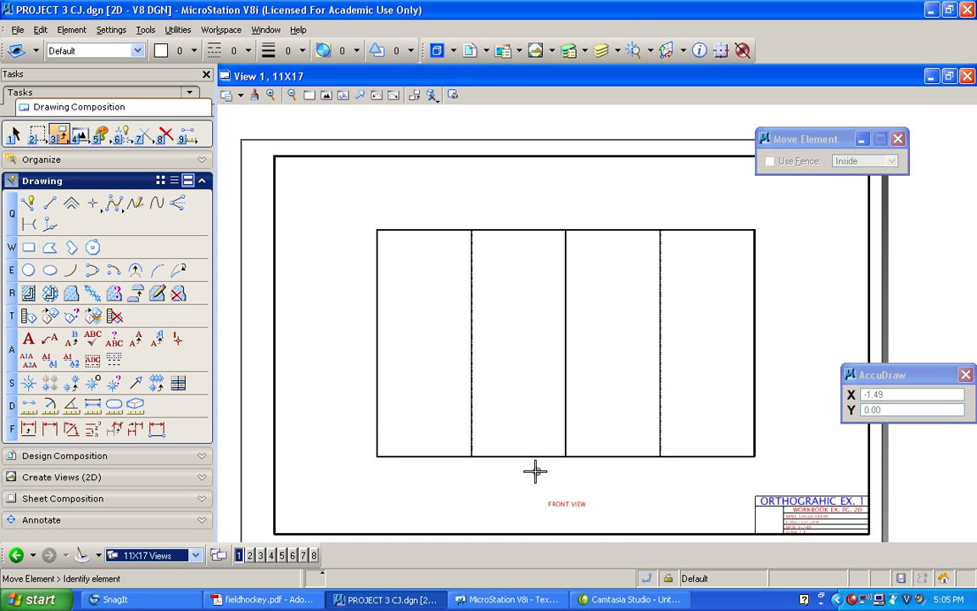
{"action": "left_click", "coordinate": [570, 517]}
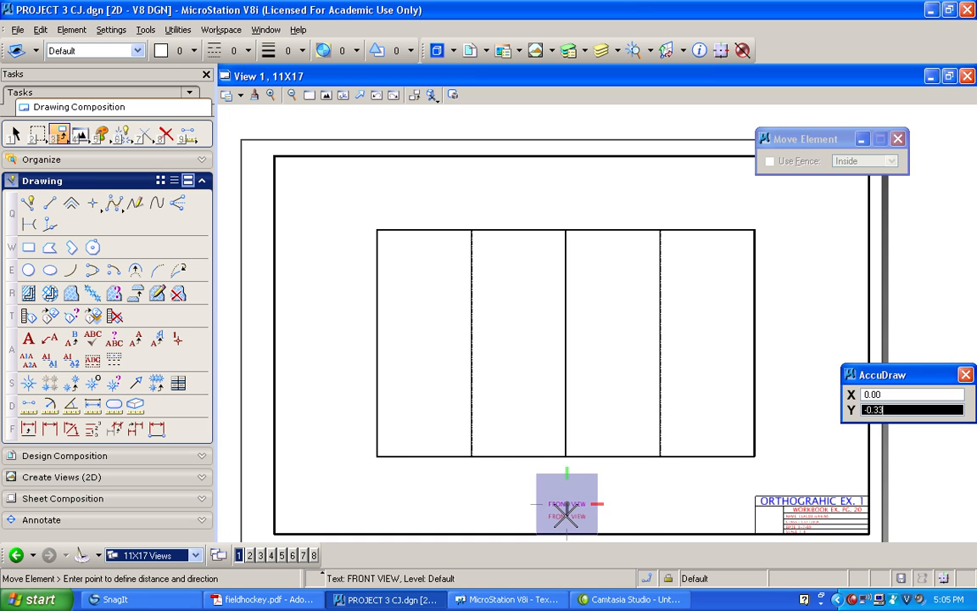
{"action": "left_click", "coordinate": [570, 529]}
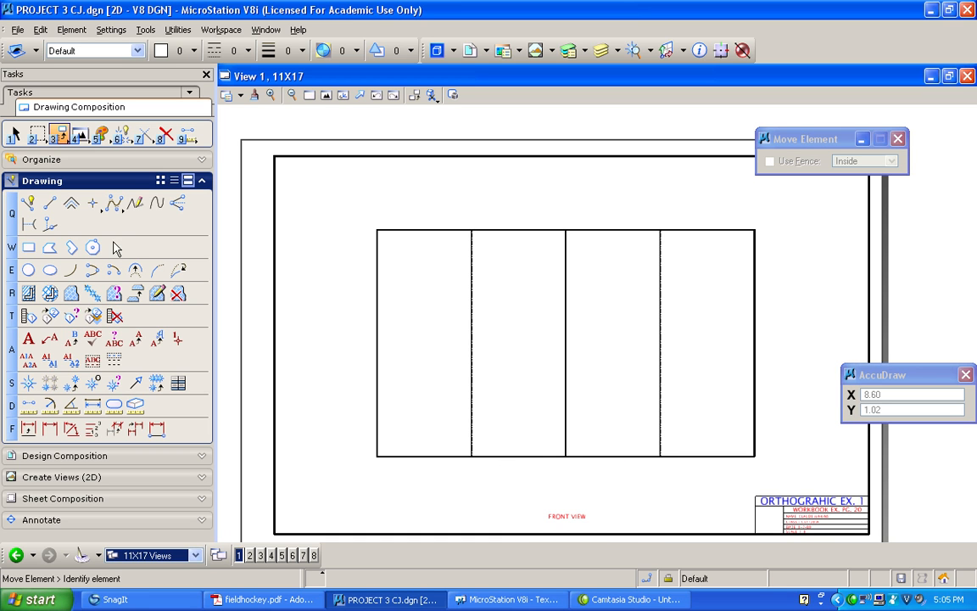
Replace the FRONT VIEW label beneath the field with the text FIELD HOCKEY NCAA LAYOUT
{"action": "left_click", "coordinate": [71, 341]}
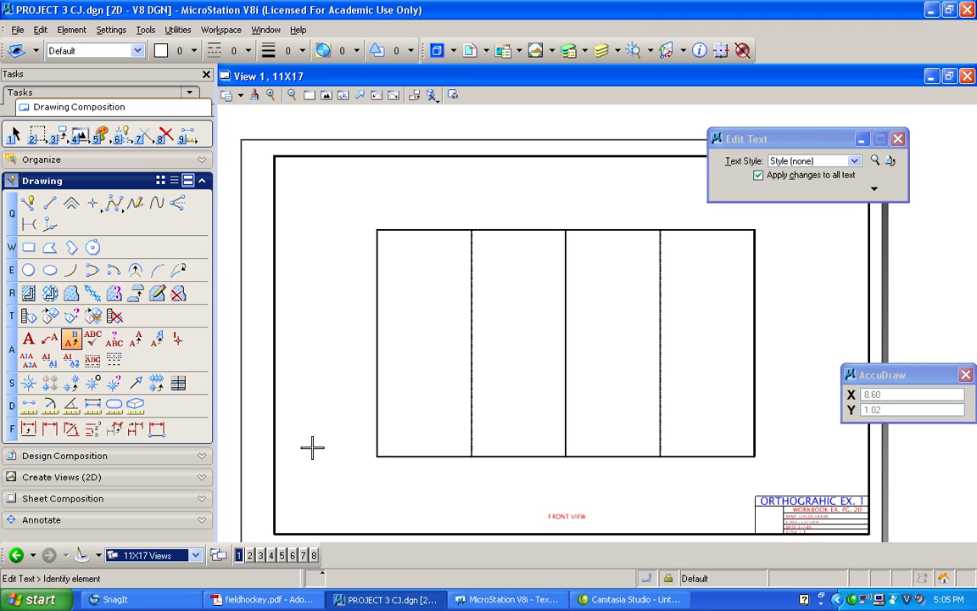
{"action": "left_click", "coordinate": [573, 513]}
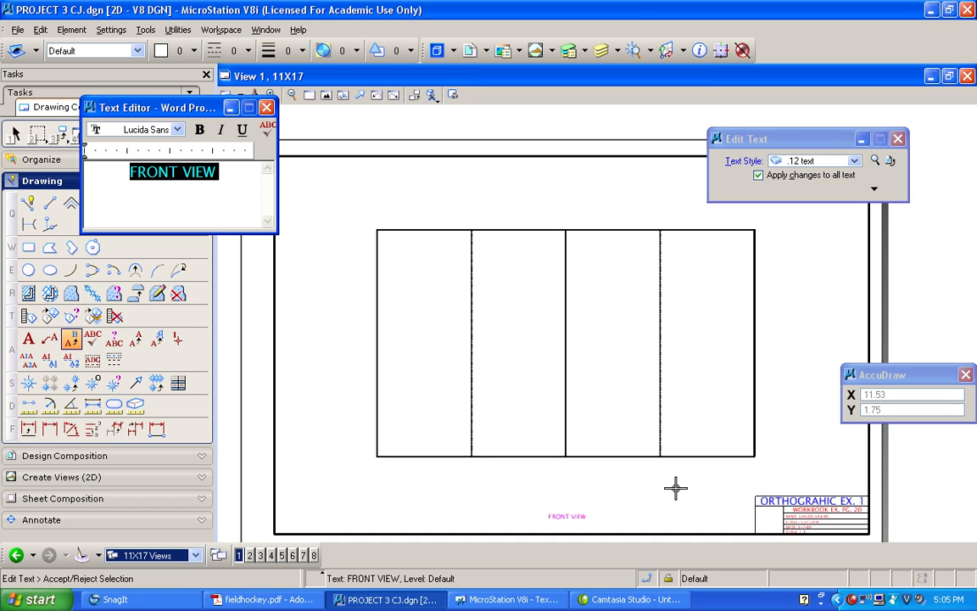
{"action": "type", "text": "FIELD HOCKEY "}
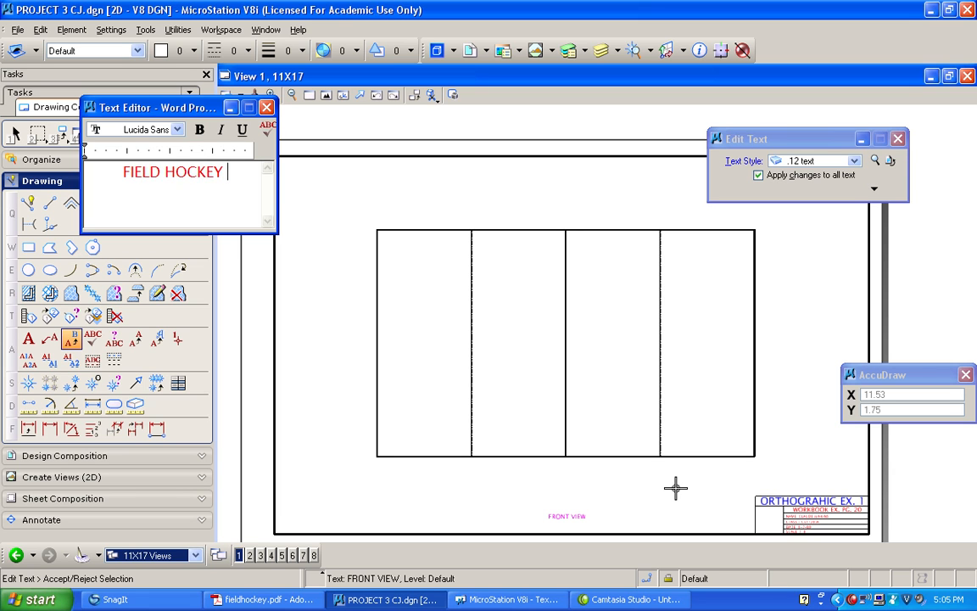
{"action": "type", "text": "NCAA"}
{"action": "type", "text": "LAYOUT"}
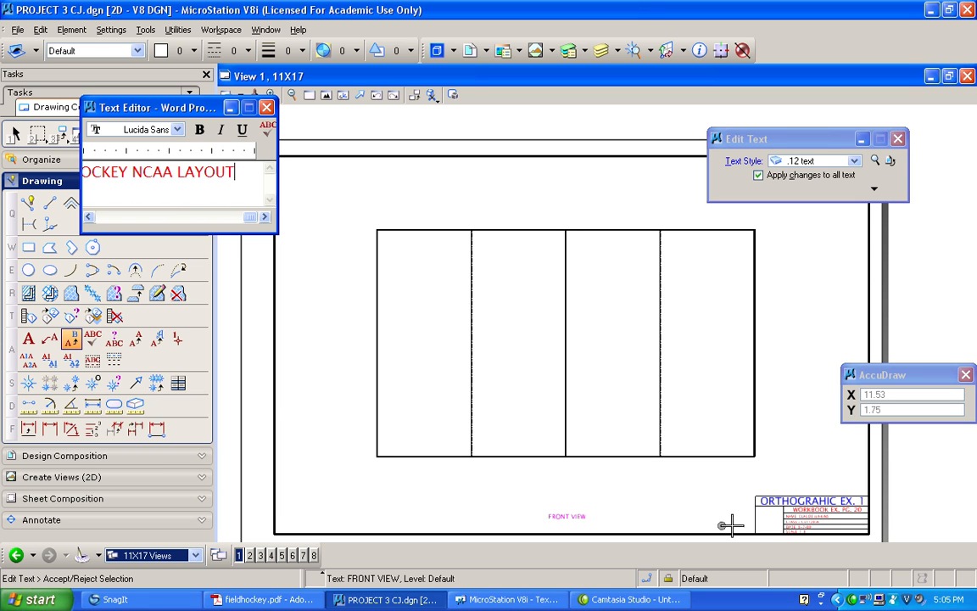
{"action": "left_click", "coordinate": [671, 486]}
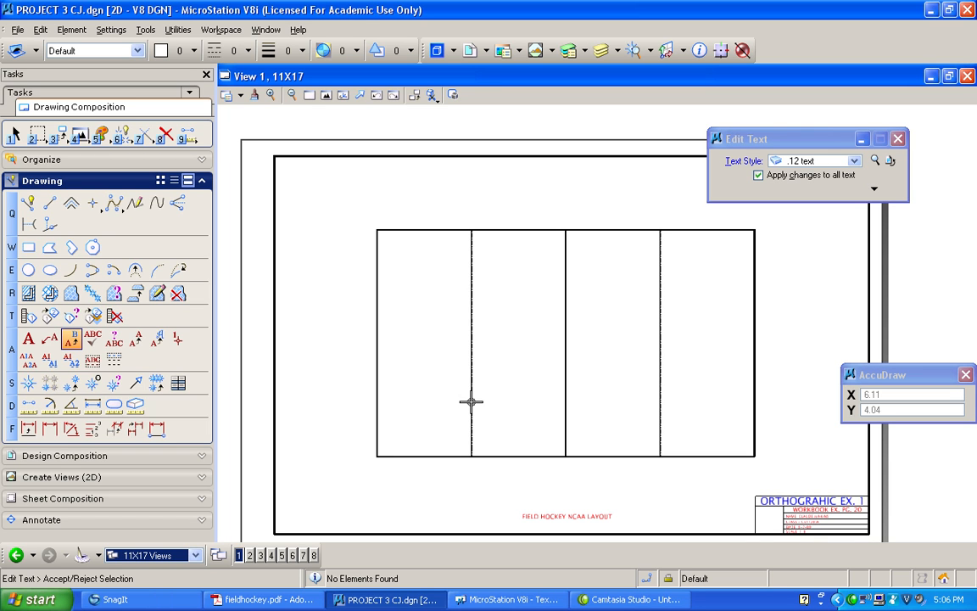
Switch to the PRIMARY MODEL views and zoom in on the middle of the field's upper end line
{"action": "left_click", "coordinate": [151, 555]}
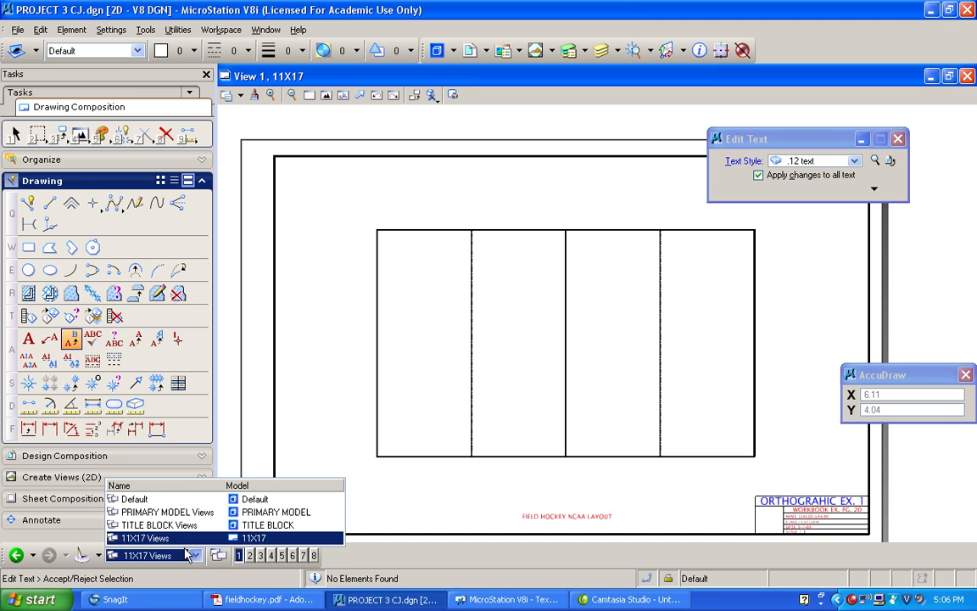
{"action": "left_click", "coordinate": [166, 511]}
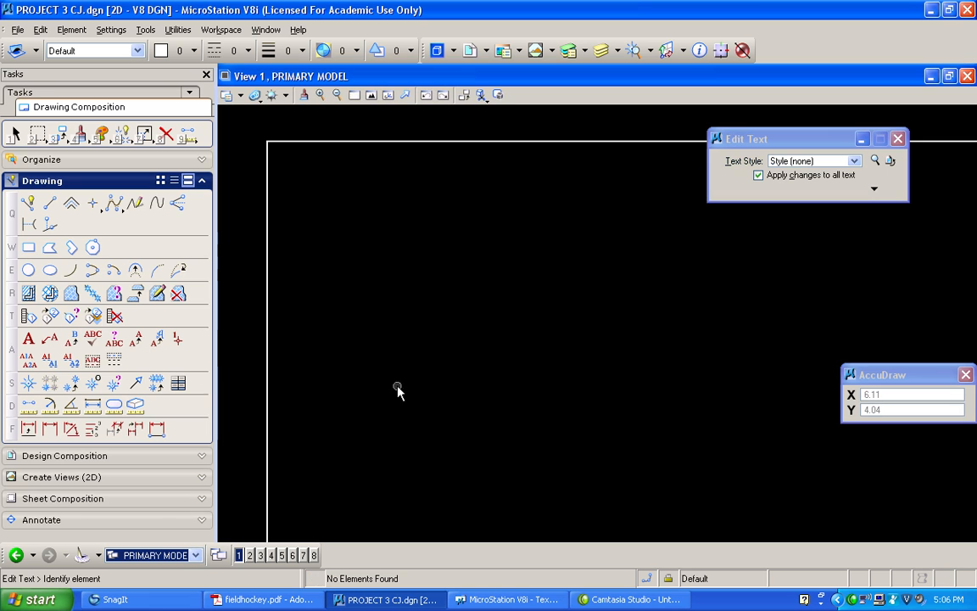
{"action": "left_click", "coordinate": [371, 95]}
{"action": "left_click", "coordinate": [353, 95]}
{"action": "left_click", "coordinate": [507, 132]}
{"action": "left_click", "coordinate": [709, 185]}
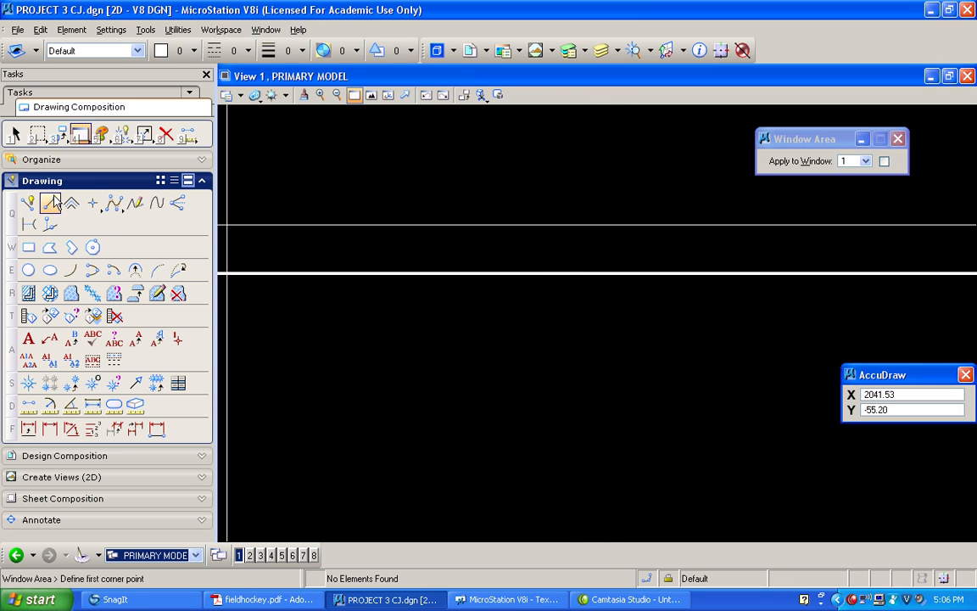
{"action": "left_click", "coordinate": [28, 204]}
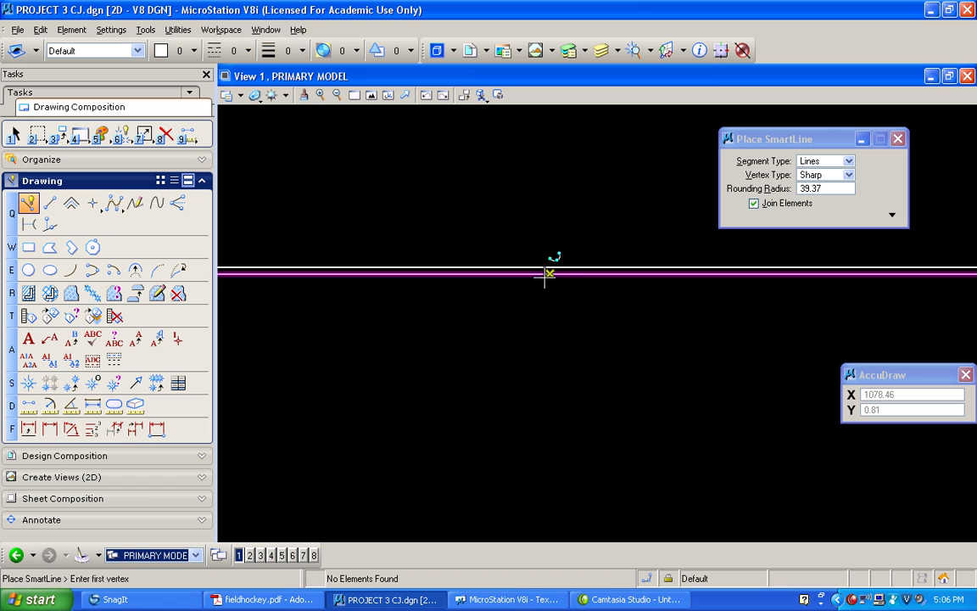
{"action": "middle_click", "coordinate": [549, 271]}
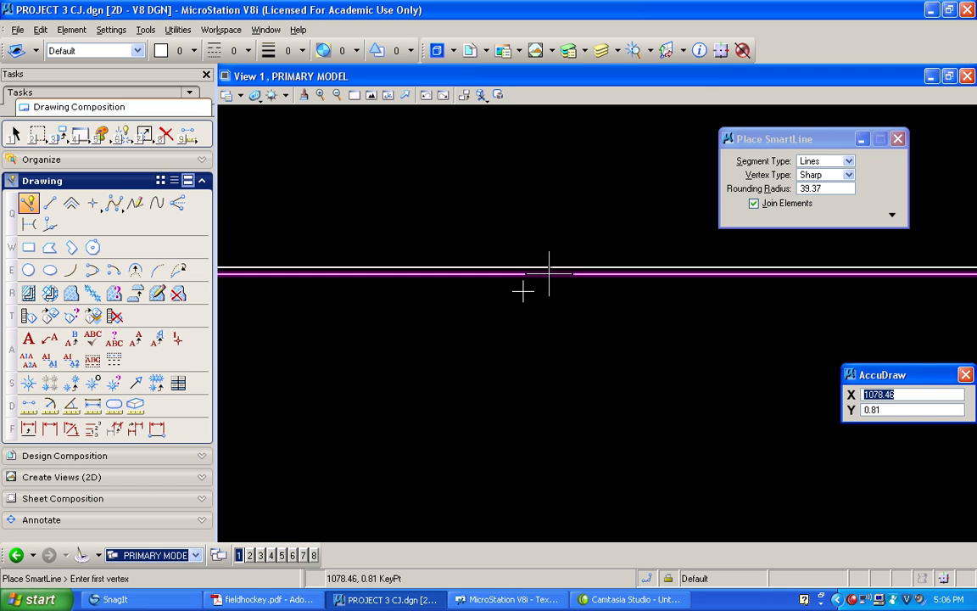
{"action": "key", "text": "o"}
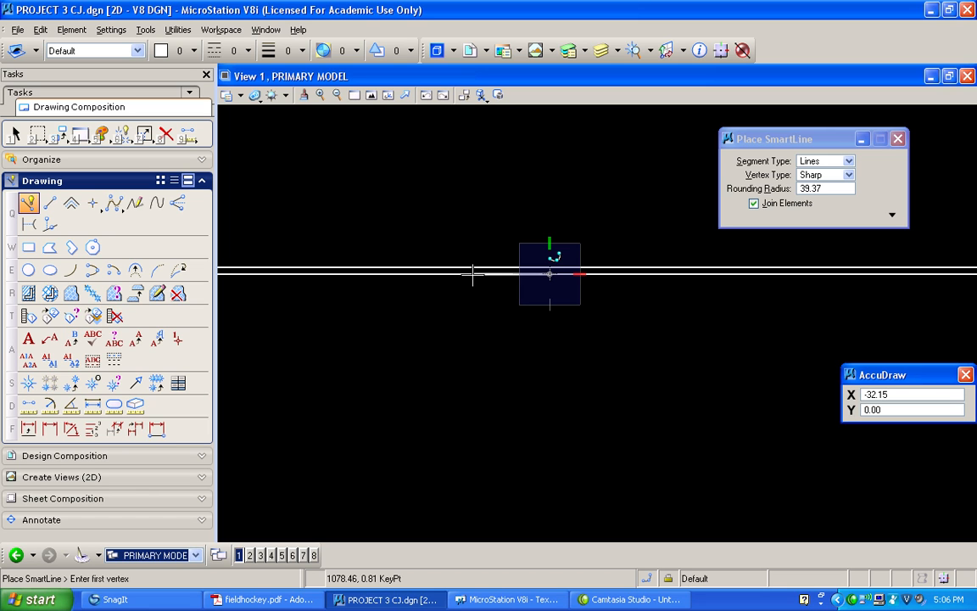
{"action": "type", "text": "6"}
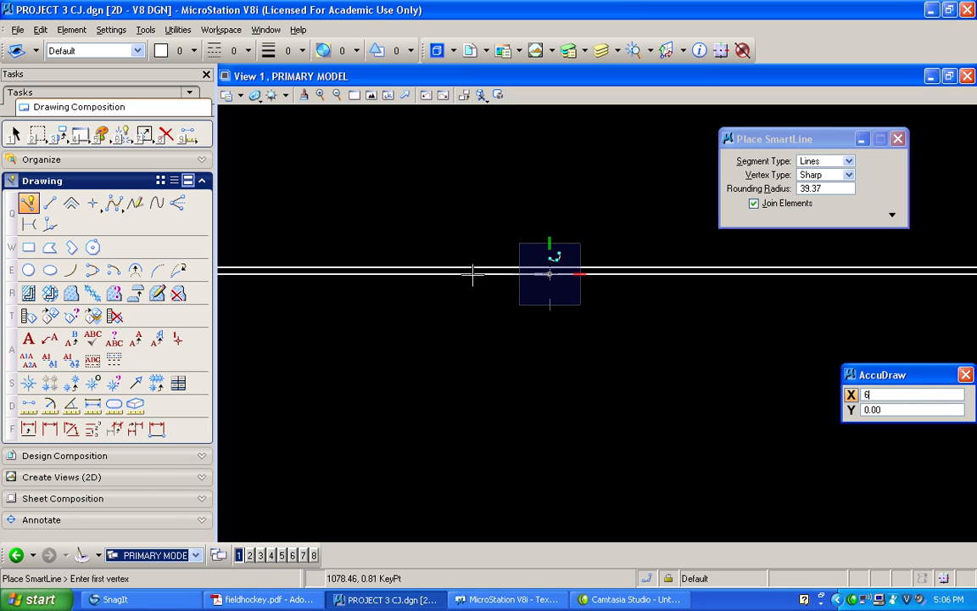
{"action": "left_click", "coordinate": [436, 272]}
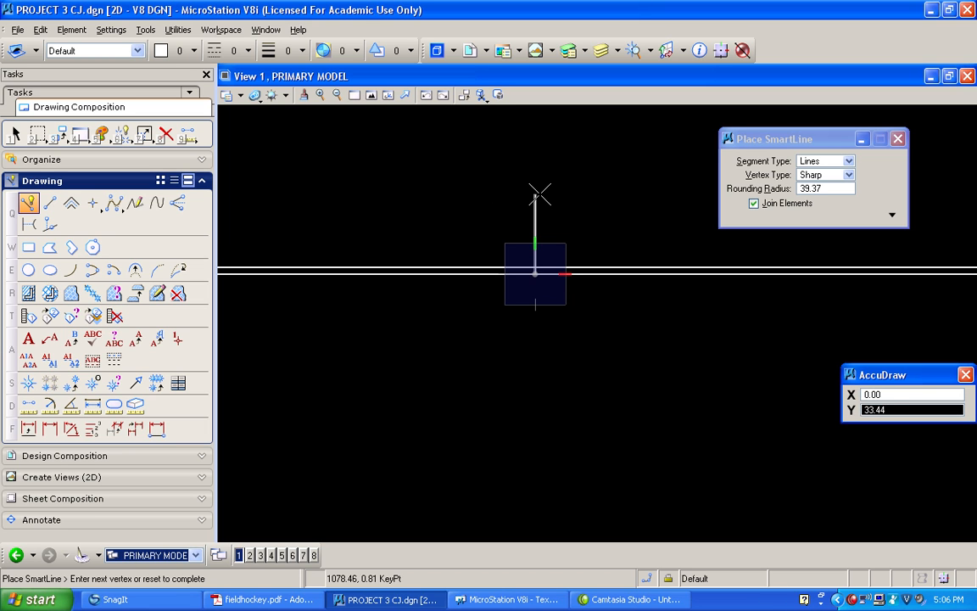
{"action": "scroll", "coordinate": [540, 193], "scroll_direction": "down", "scroll_amount": 3}
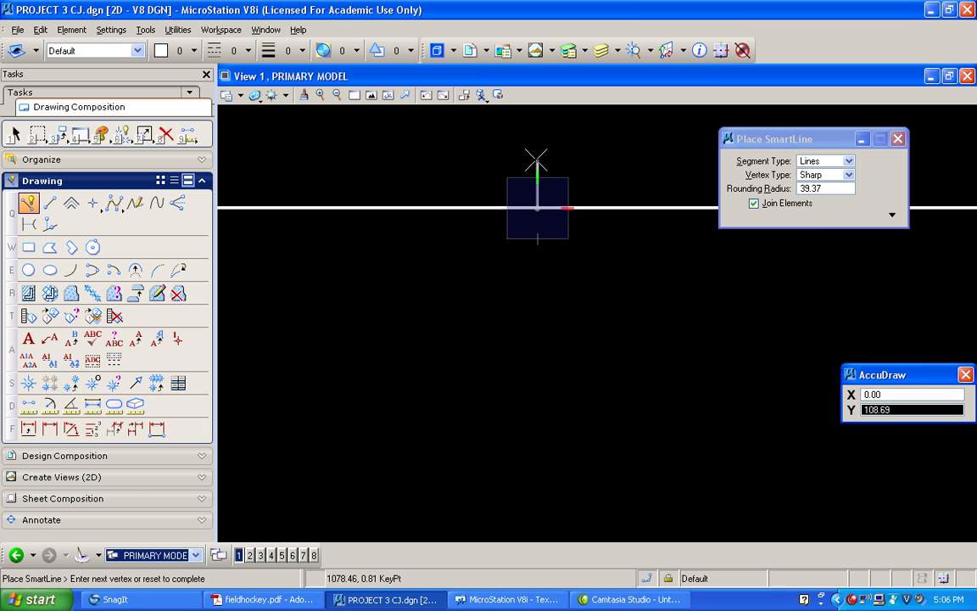
{"action": "scroll", "coordinate": [536, 159], "scroll_direction": "down", "scroll_amount": 3}
{"action": "scroll", "coordinate": [536, 160], "scroll_direction": "up", "scroll_amount": 5}
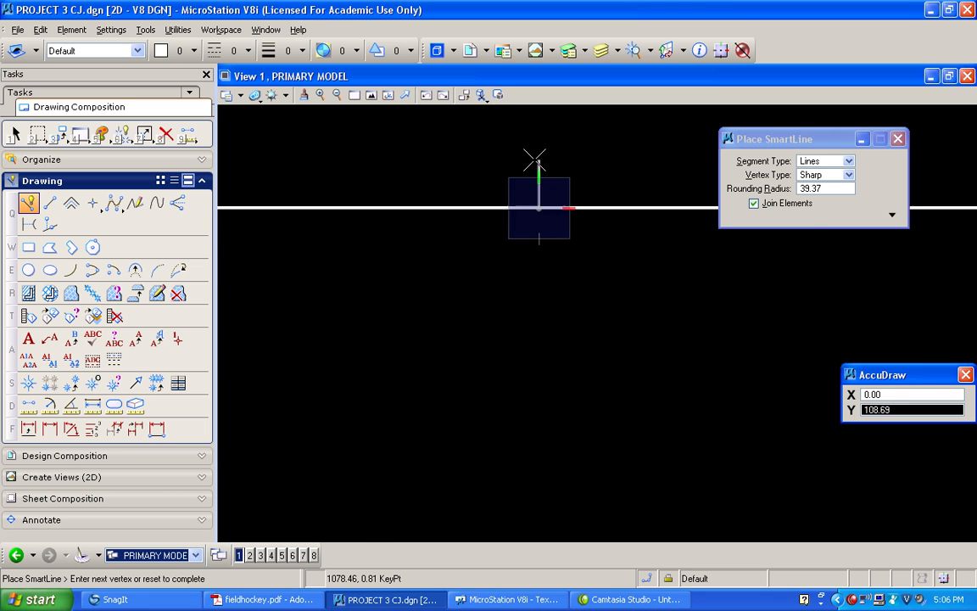
{"action": "right_click", "coordinate": [562, 298]}
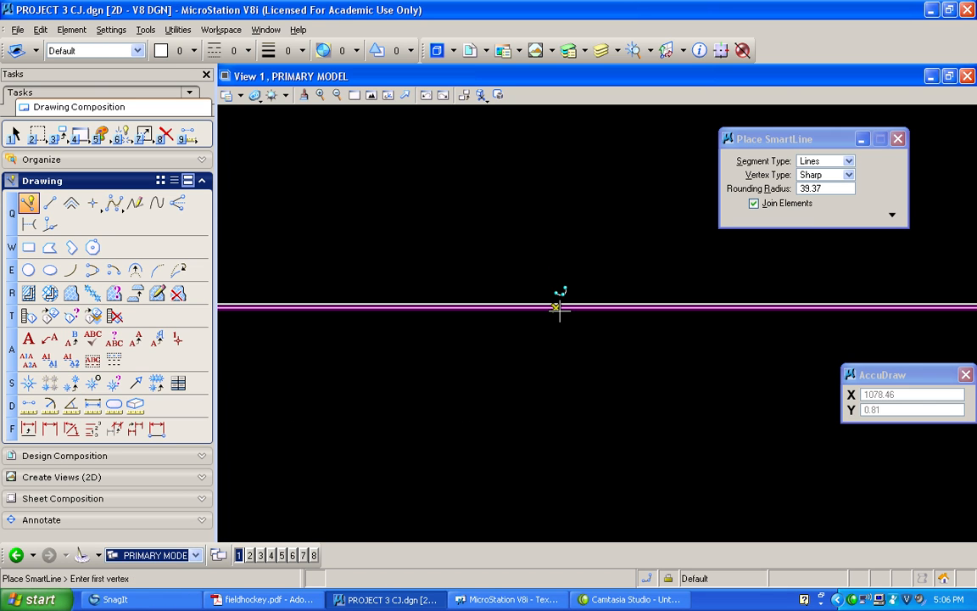
{"action": "left_click", "coordinate": [558, 307]}
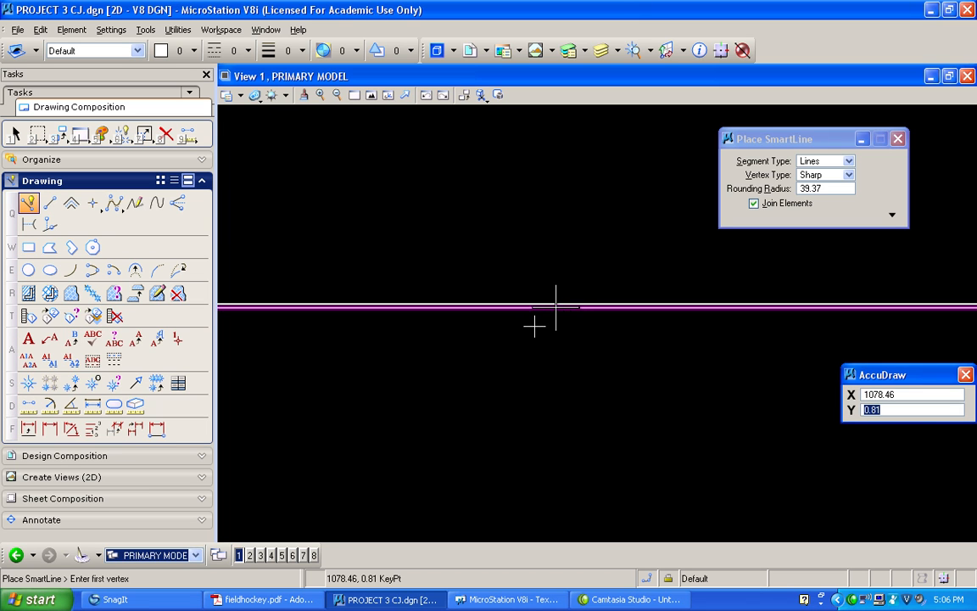
{"action": "type", "text": "o"}
{"action": "type", "text": "6"}
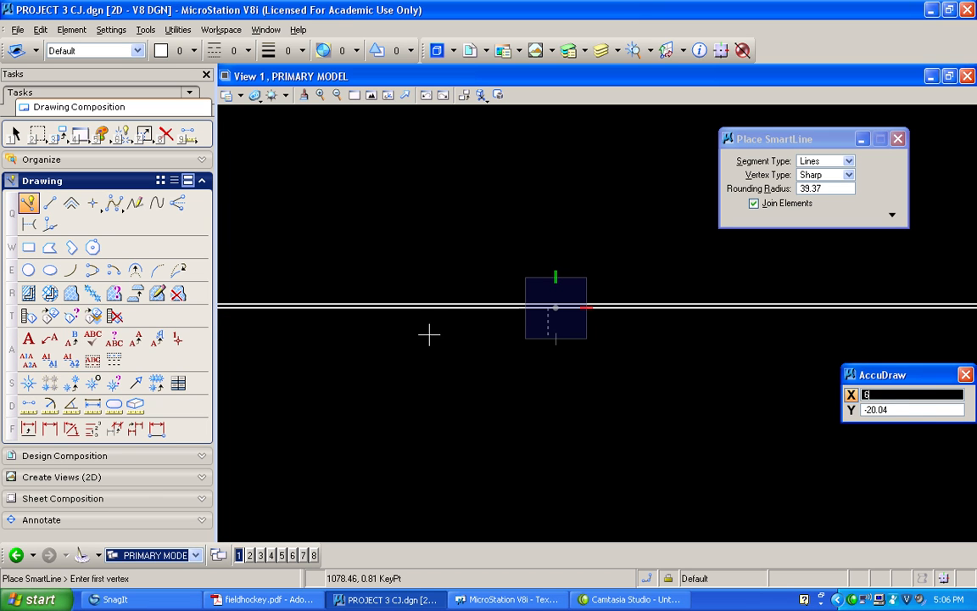
{"action": "right_click", "coordinate": [406, 297]}
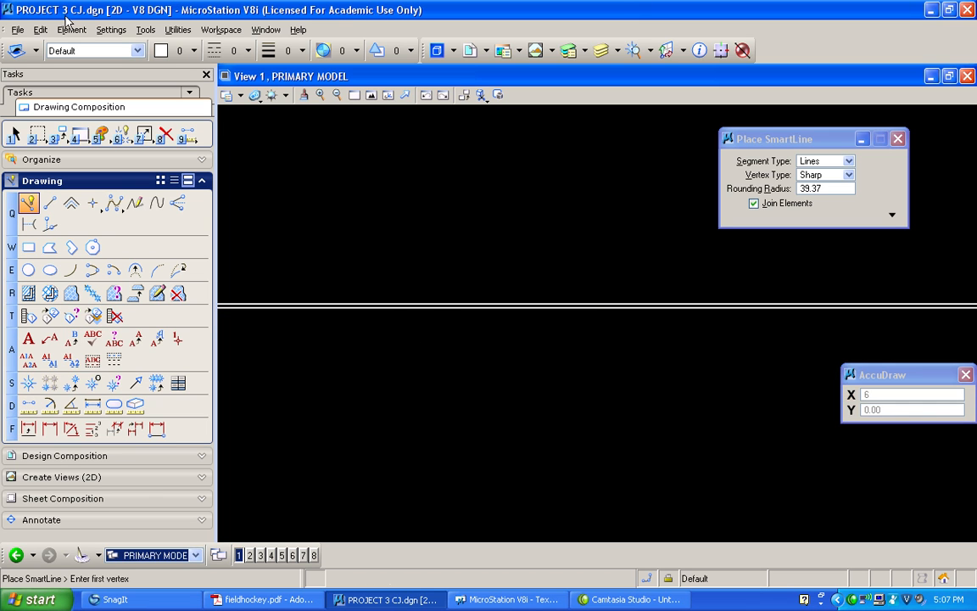
Set the design file's working units to MU:SU format with Feet as master unit and Inches as sub unit
{"action": "left_click", "coordinate": [117, 32]}
{"action": "left_click", "coordinate": [136, 124]}
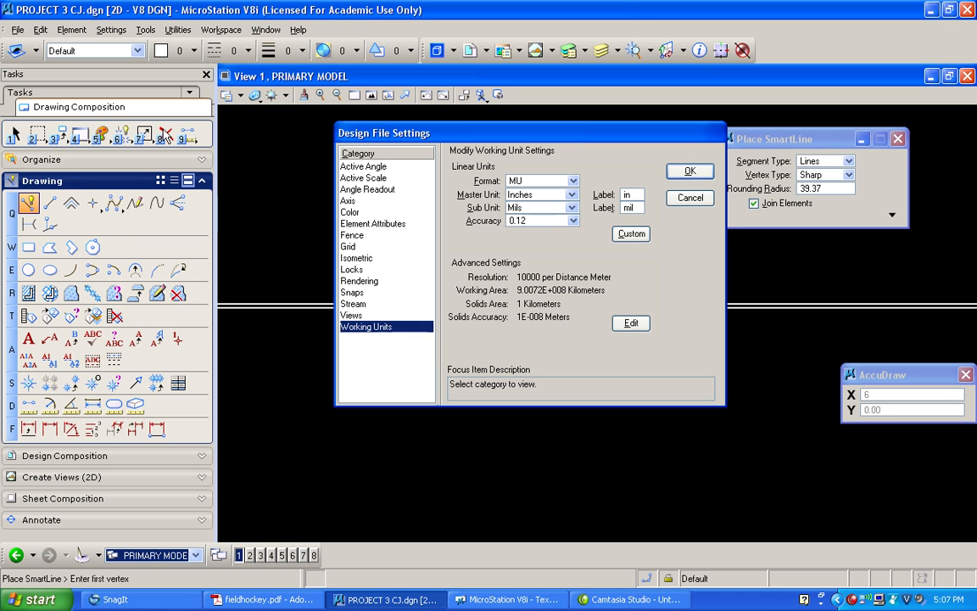
{"action": "left_click", "coordinate": [574, 183]}
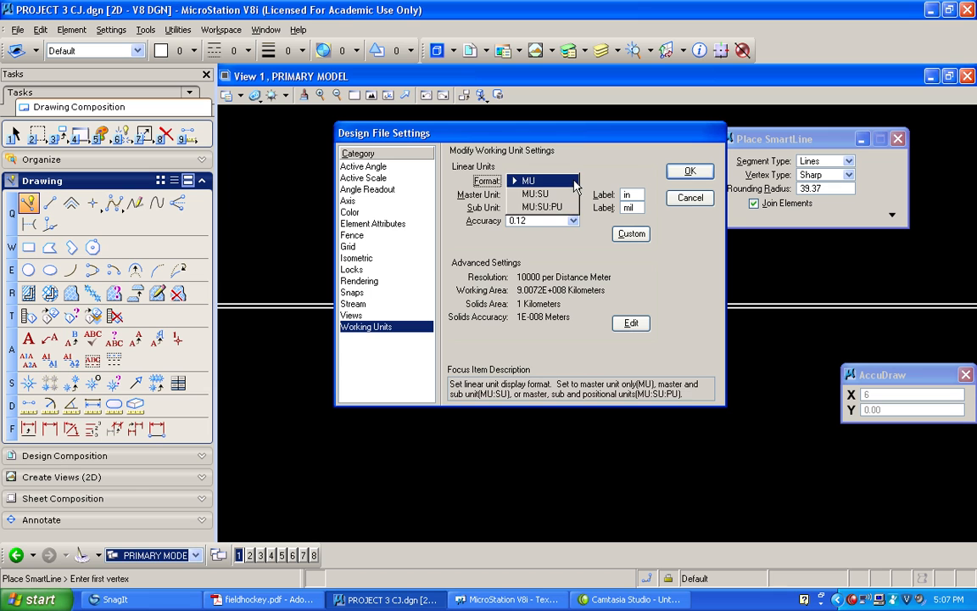
{"action": "left_click", "coordinate": [533, 192]}
{"action": "left_click", "coordinate": [571, 194]}
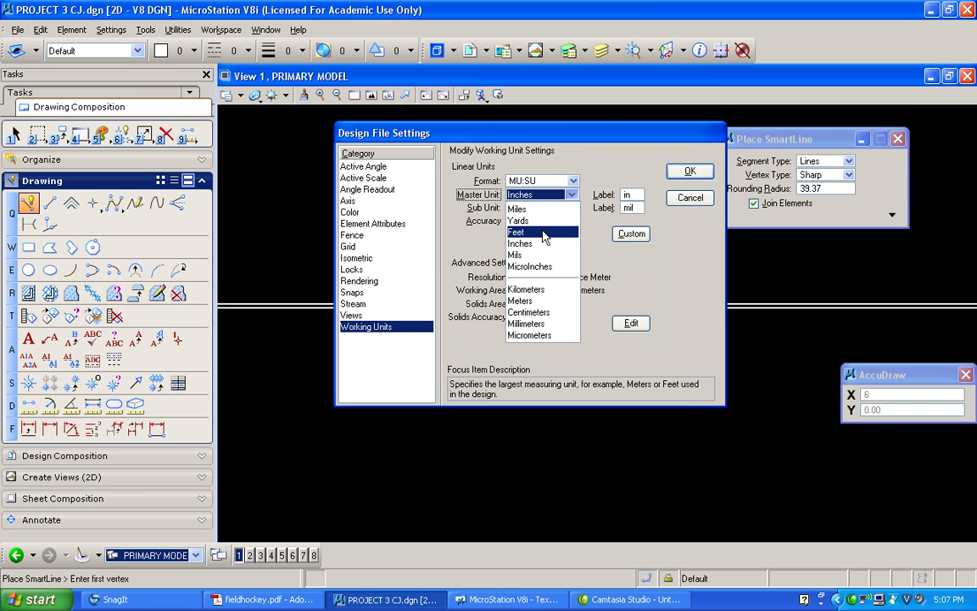
{"action": "left_click", "coordinate": [543, 232]}
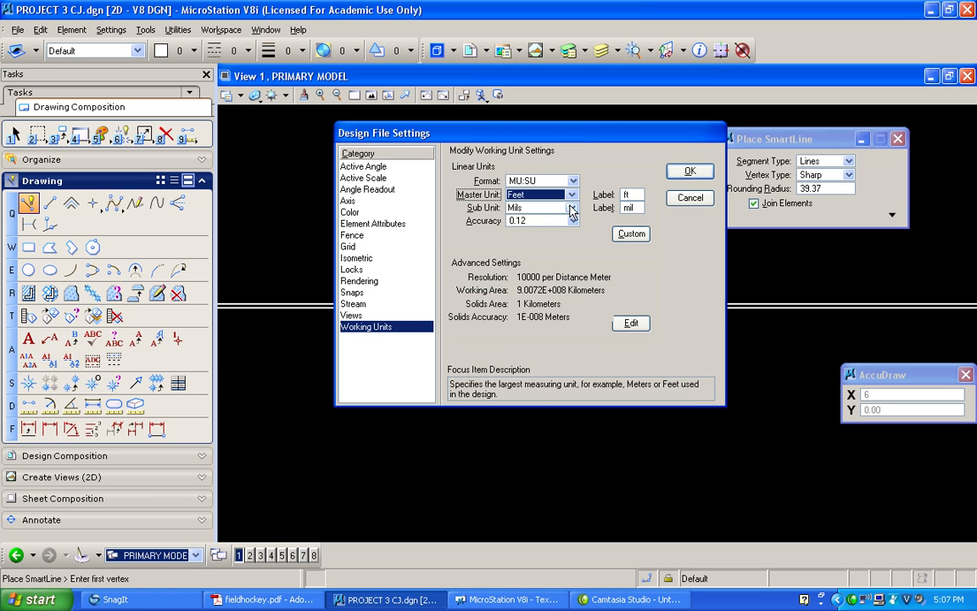
{"action": "left_click", "coordinate": [572, 210]}
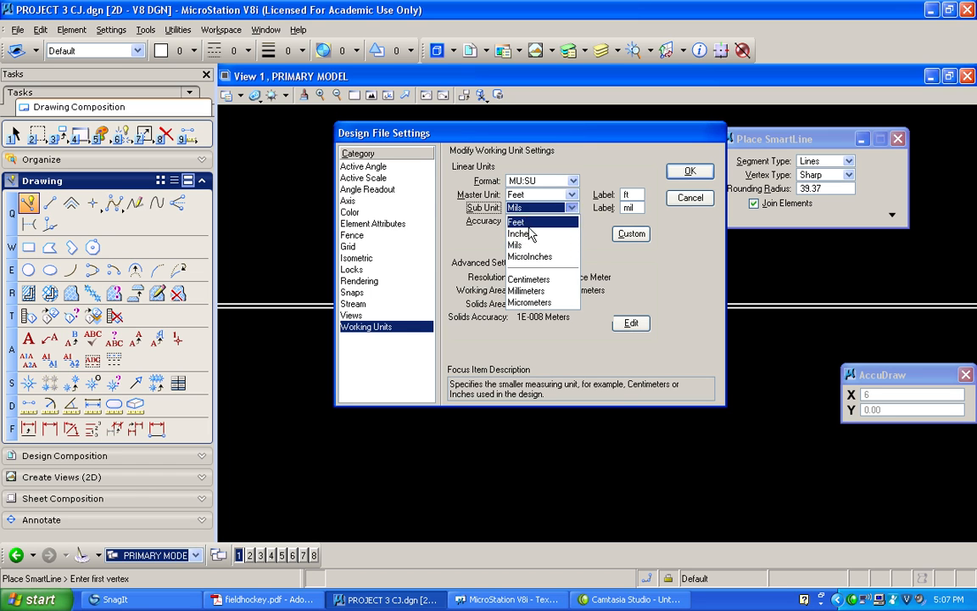
{"action": "left_click", "coordinate": [535, 234]}
Label the master unit with a foot mark and the sub unit with an inch mark, and save the file's settings
{"action": "left_click", "coordinate": [604, 196]}
{"action": "type", "text": "'"}
{"action": "left_click", "coordinate": [602, 209]}
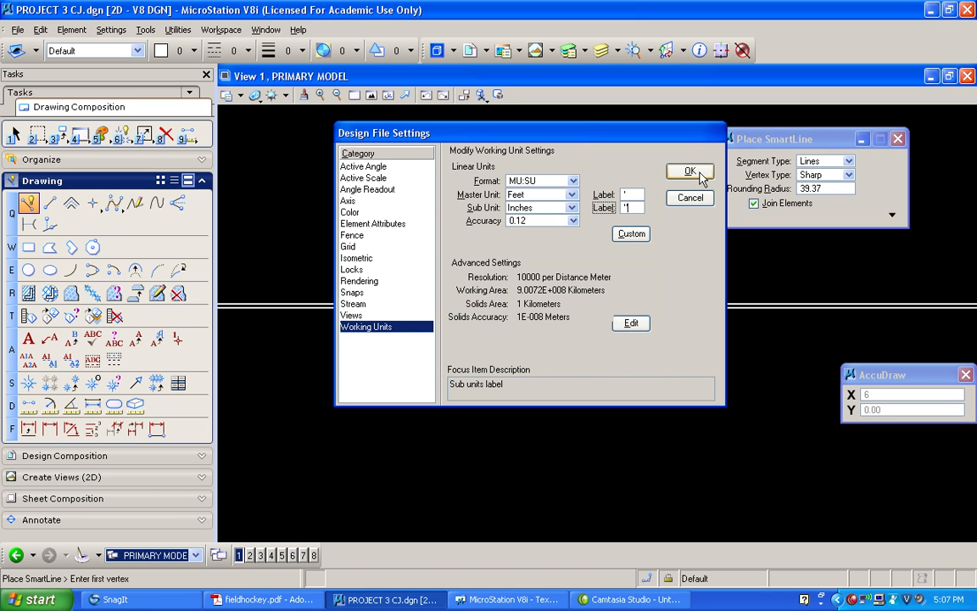
{"action": "left_click", "coordinate": [690, 173]}
{"action": "left_click", "coordinate": [16, 30]}
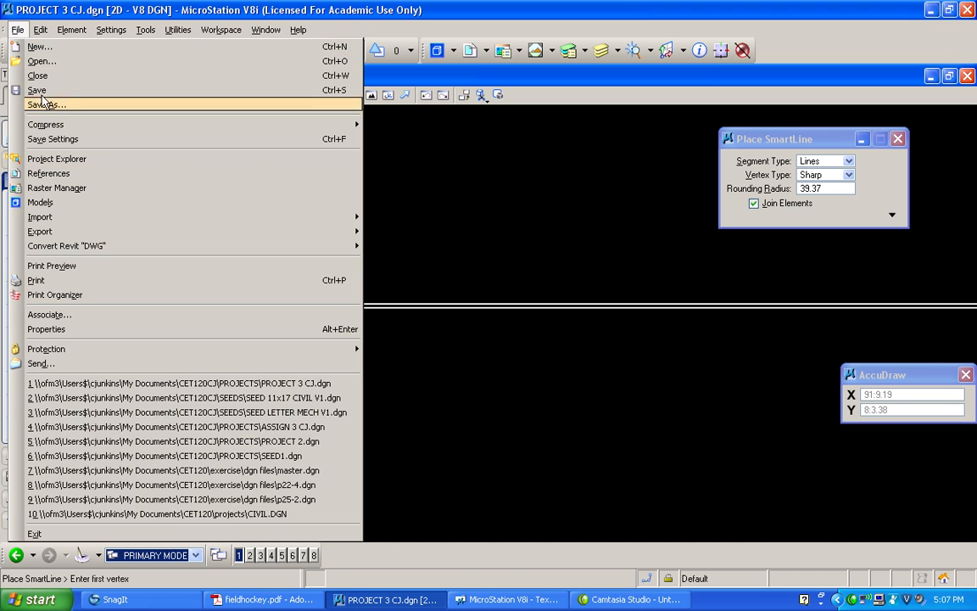
{"action": "left_click", "coordinate": [60, 139]}
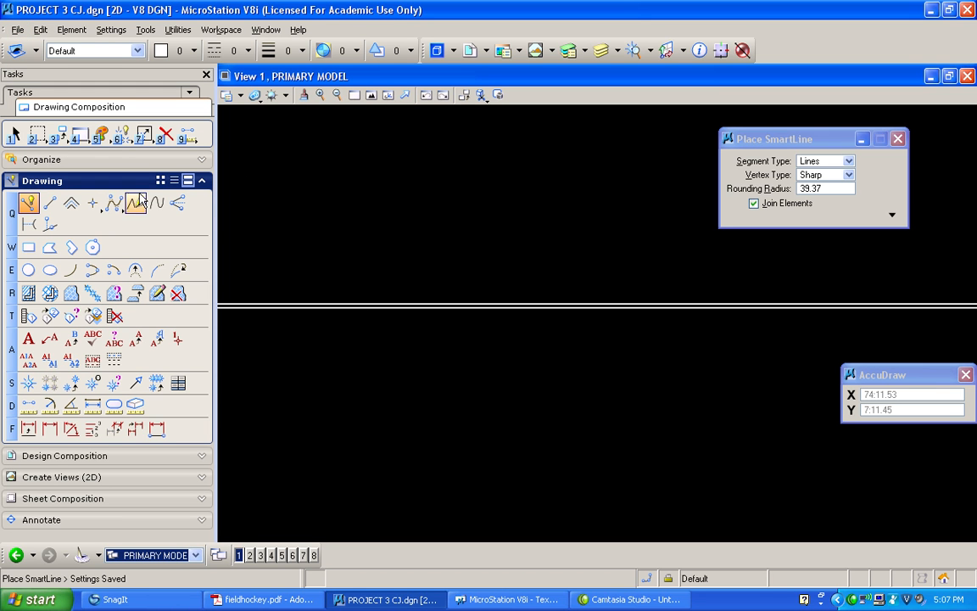
Draw the goal's left side with SmartLine, 4 ft upward from a point 6 ft left of the upper end line's midpoint
{"action": "left_click", "coordinate": [28, 203]}
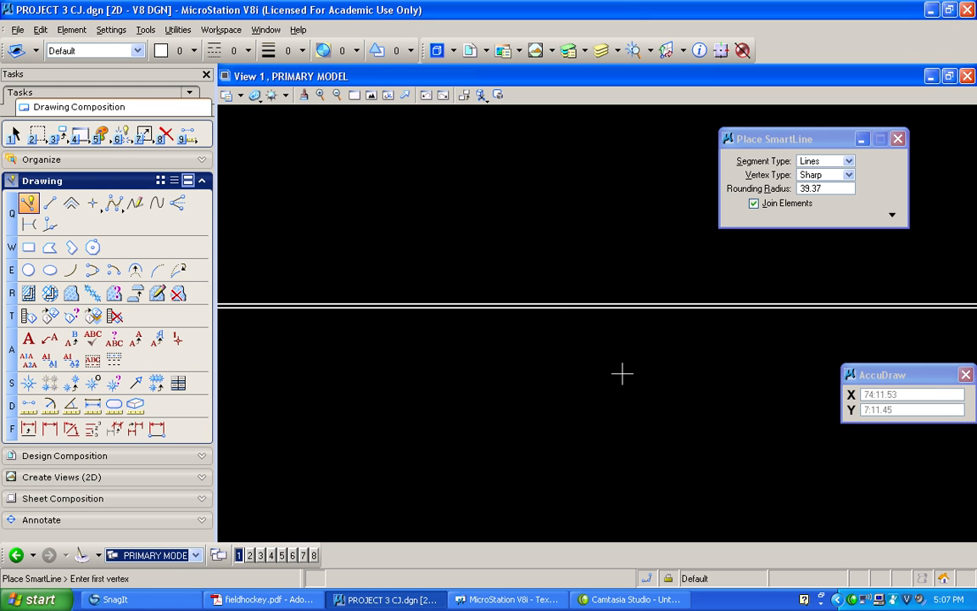
{"action": "middle_click", "coordinate": [553, 307]}
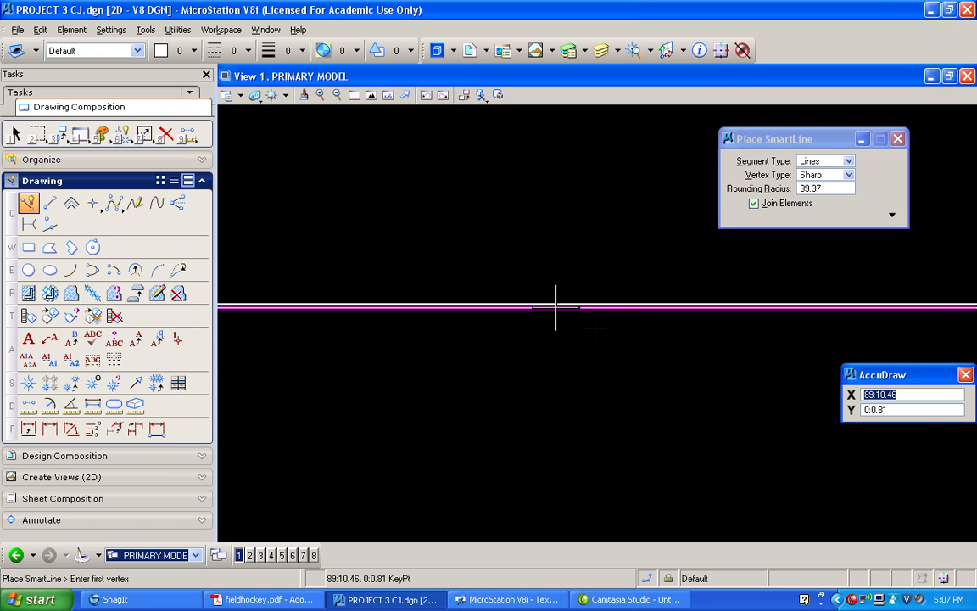
{"action": "left_click", "coordinate": [594, 327]}
{"action": "type", "text": "6"}
{"action": "left_click", "coordinate": [473, 312]}
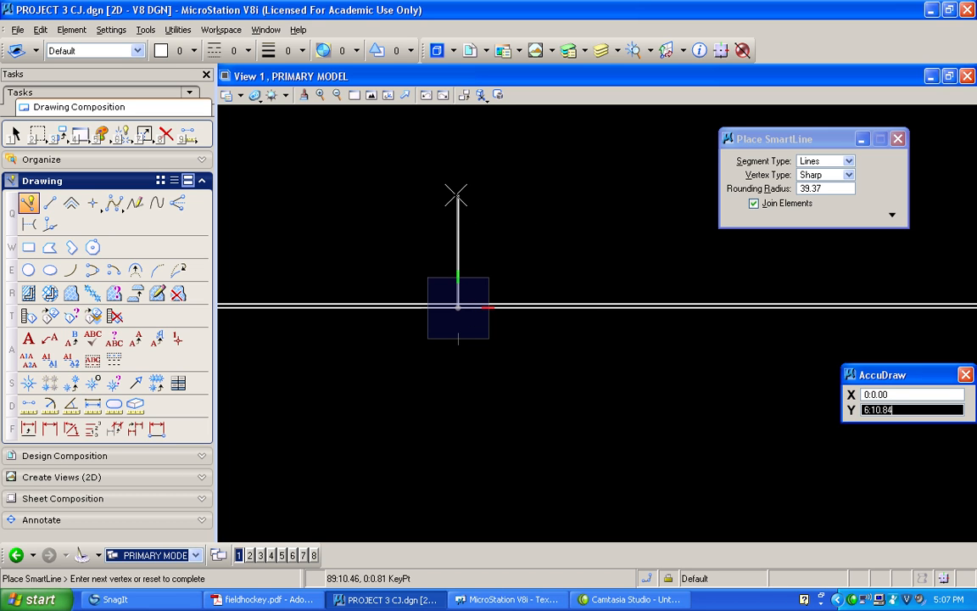
{"action": "type", "text": "6"}
{"action": "left_click", "coordinate": [458, 198]}
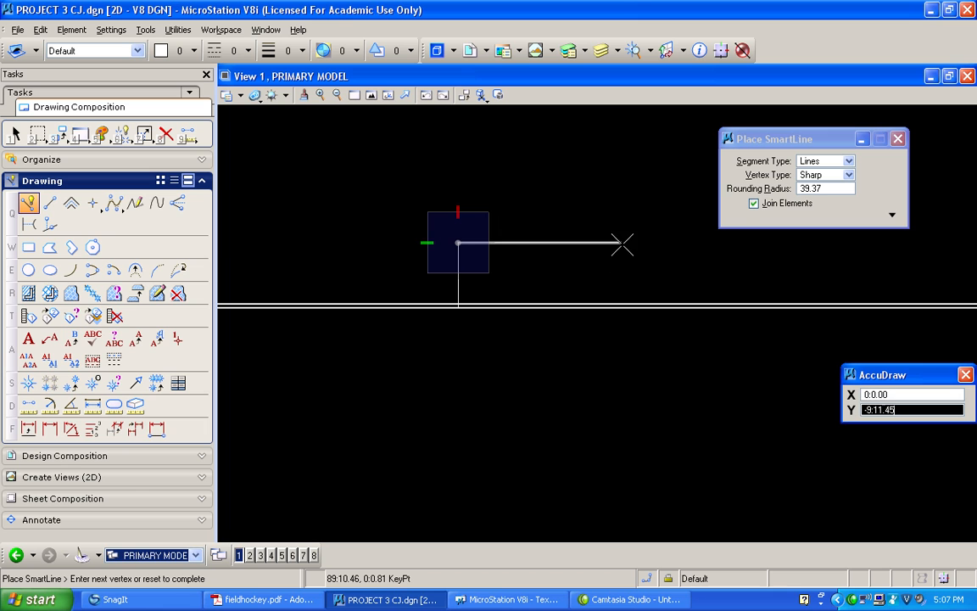
Turn off Join Elements and complete the goal with a 12 ft back line and a 4 ft right side down to the end line
{"action": "left_click", "coordinate": [754, 204]}
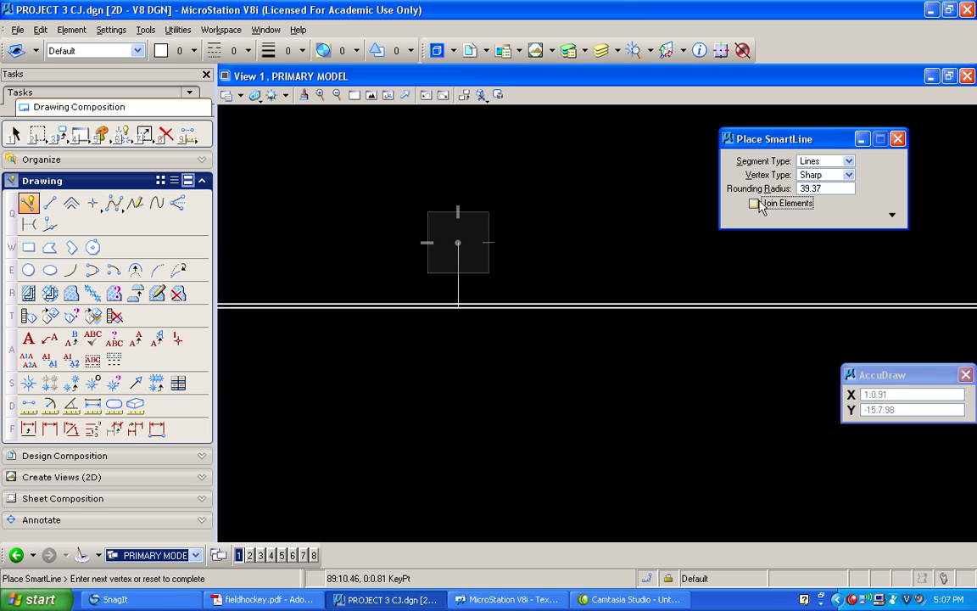
{"action": "type", "text": "12"}
{"action": "left_click", "coordinate": [569, 243]}
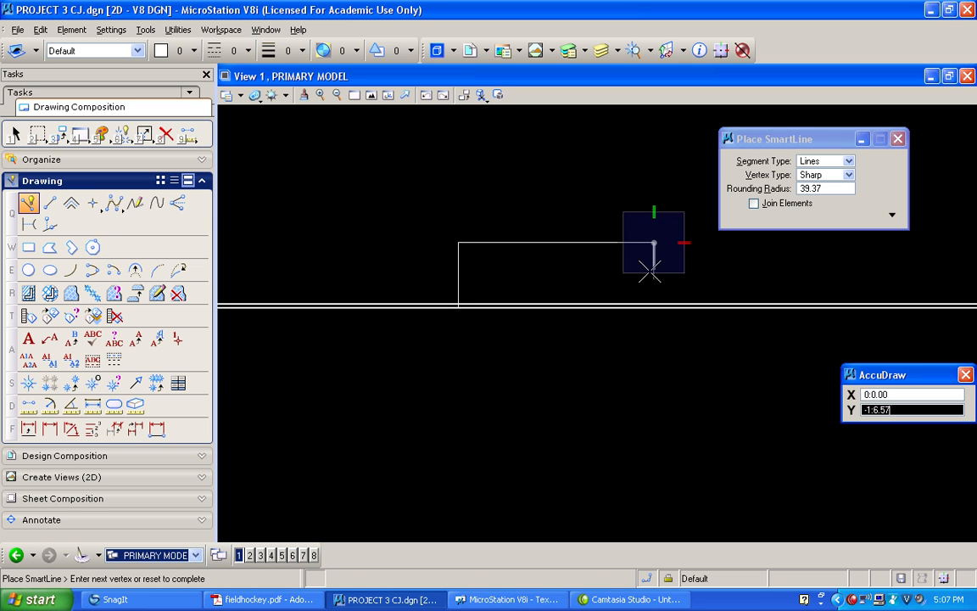
{"action": "type", "text": "4"}
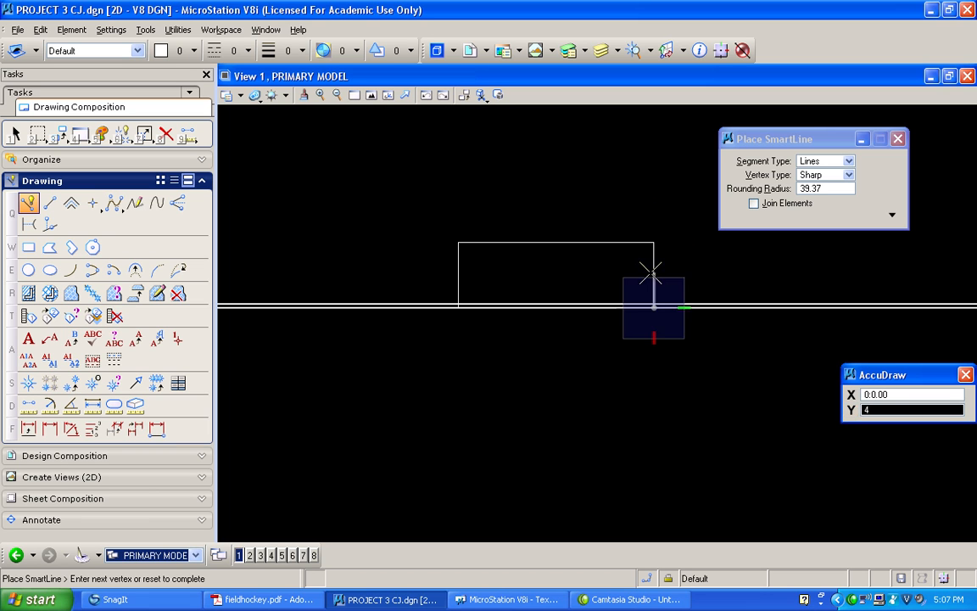
{"action": "left_click", "coordinate": [650, 272]}
{"action": "right_click", "coordinate": [650, 272]}
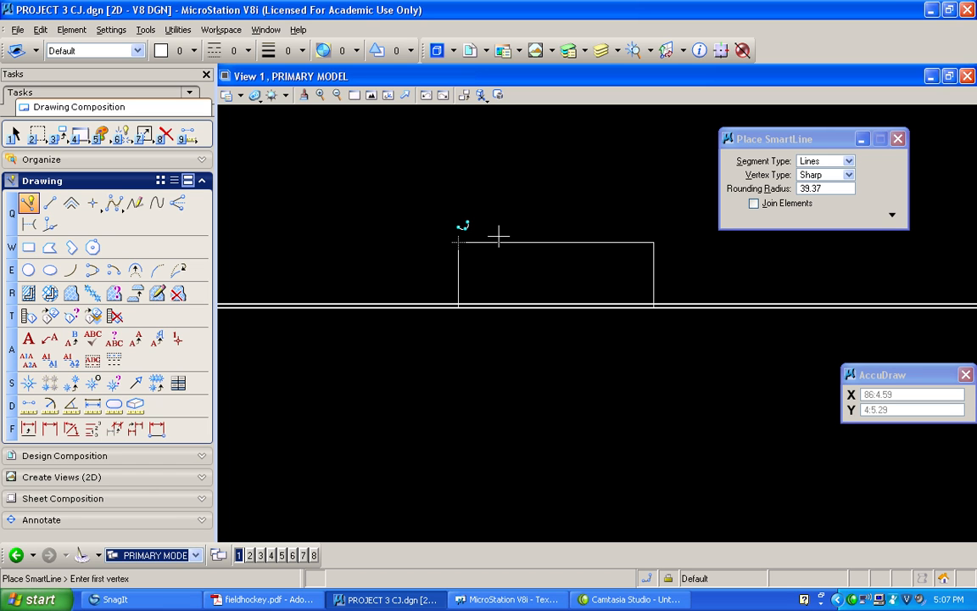
Draw a 6-inch SmartLine upward from the intersection of the goal's left side and the outer edge of the upper end line
{"action": "scroll", "coordinate": [456, 293], "scroll_direction": "up", "scroll_amount": 3}
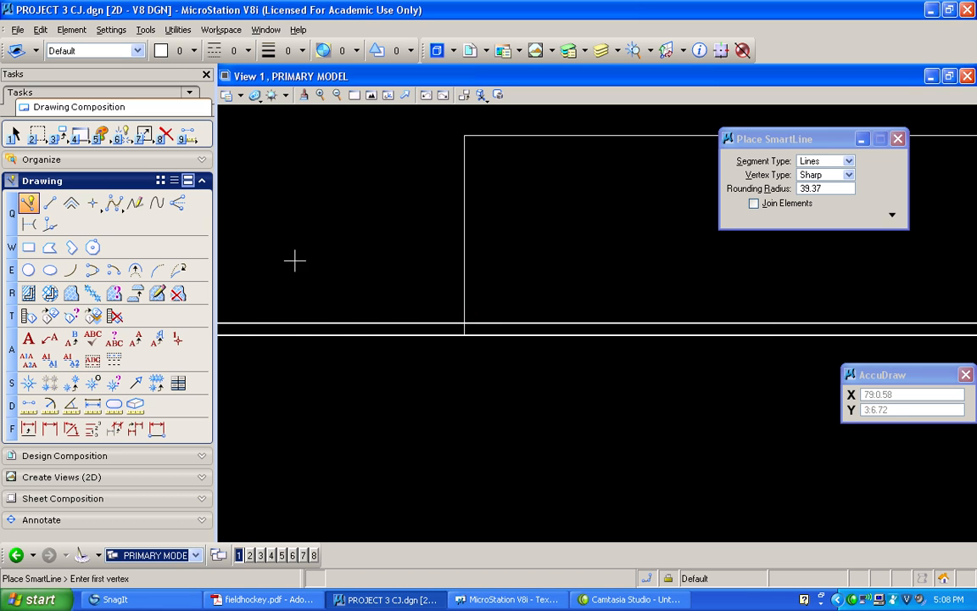
{"action": "key", "text": "F11"}
{"action": "key", "text": "i"}
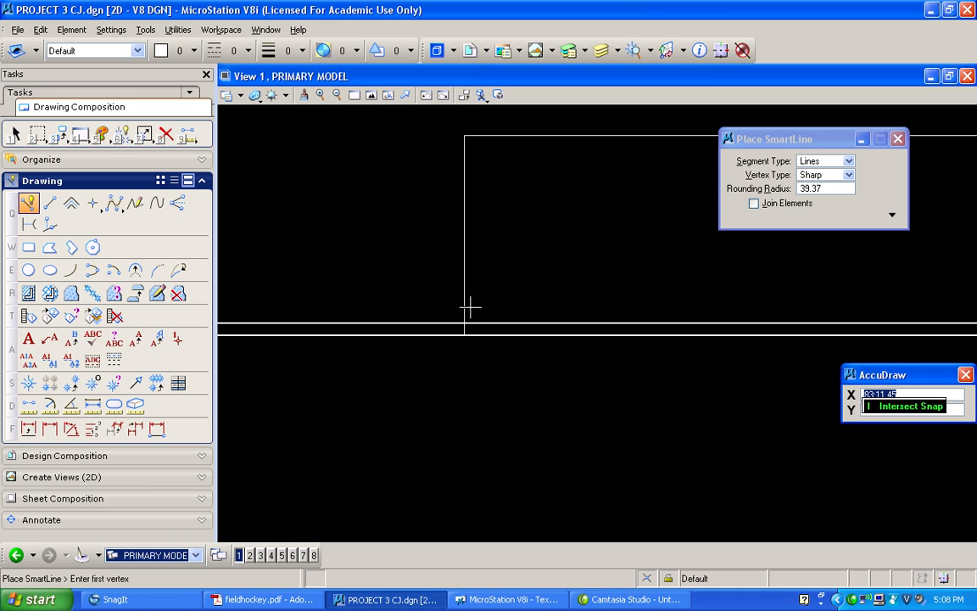
{"action": "left_click", "coordinate": [469, 306]}
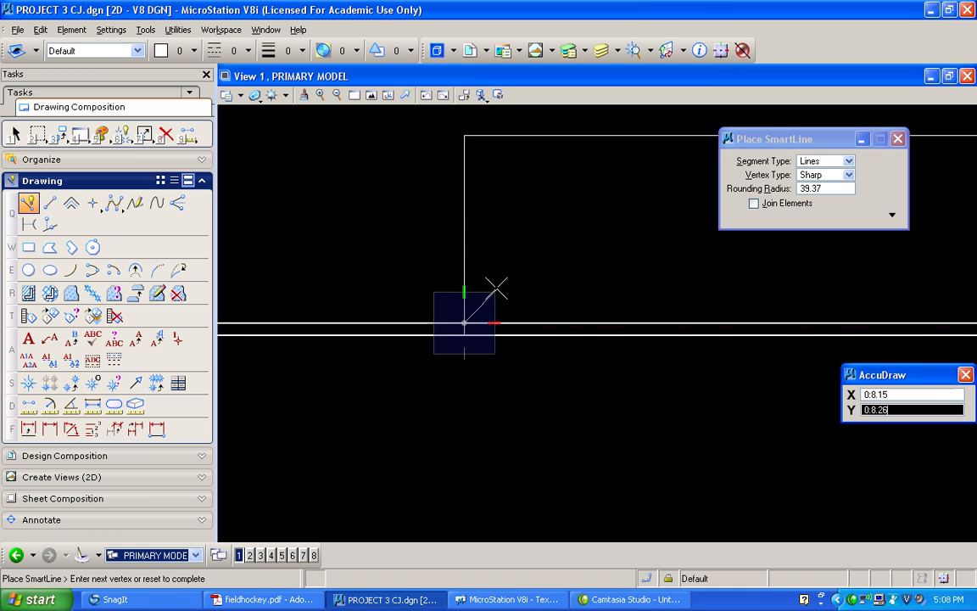
{"action": "type", "text": "1"}
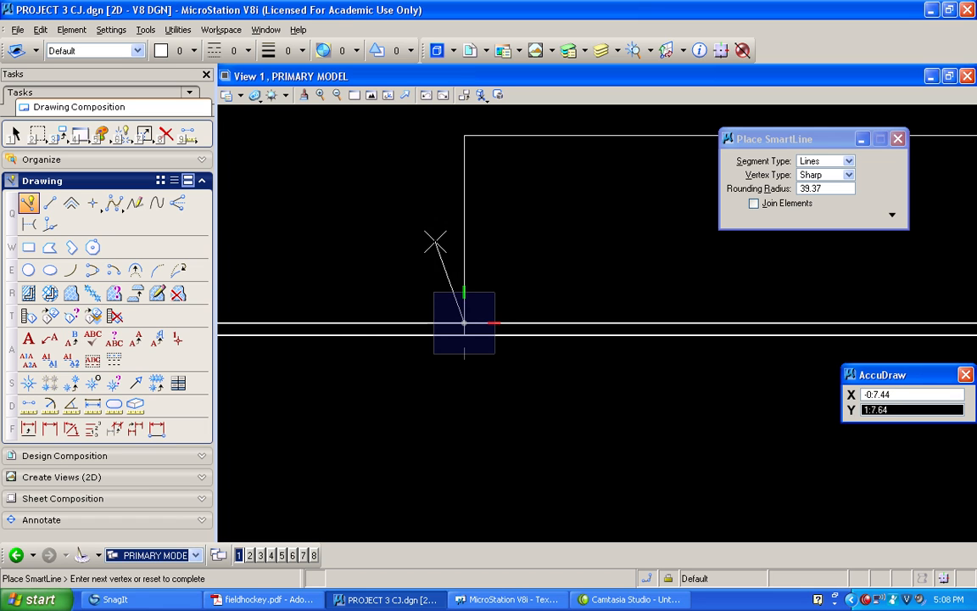
{"action": "type", "text": ".5"}
{"action": "left_click", "coordinate": [466, 237]}
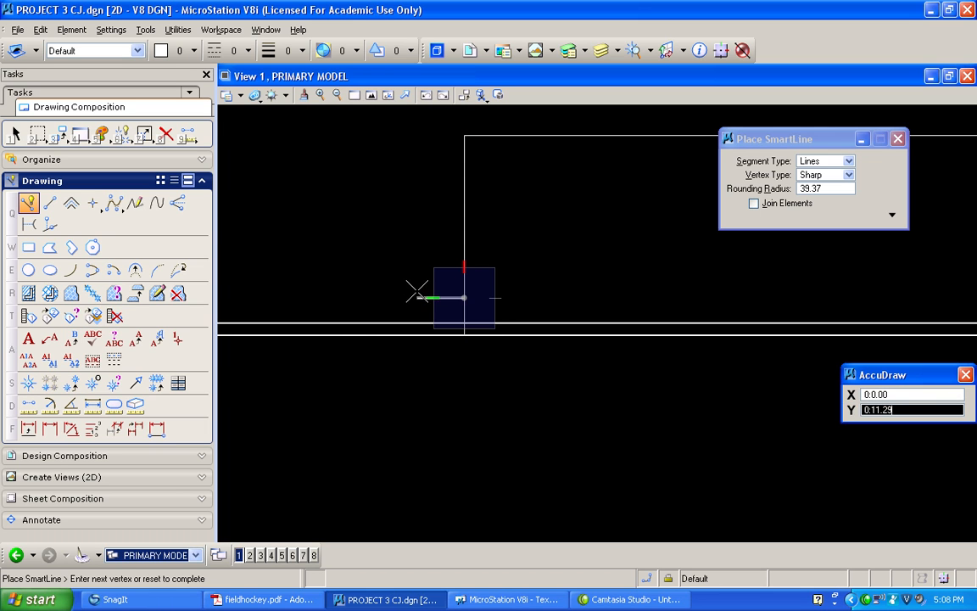
Complete the left goal mark with a 3-inch line outward and a 6-inch line back down to the end line
{"action": "type", "text": ":3"}
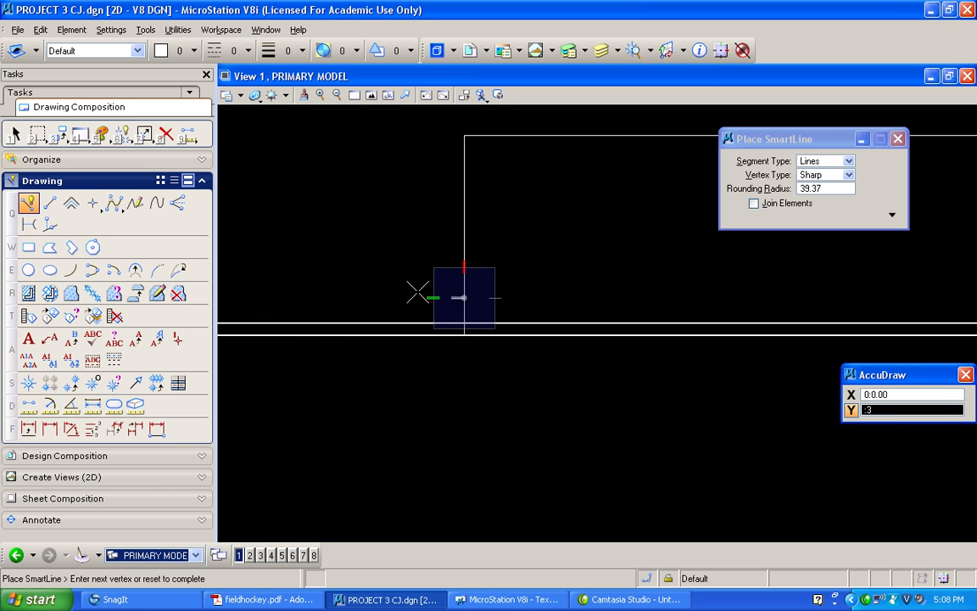
{"action": "left_click", "coordinate": [415, 290]}
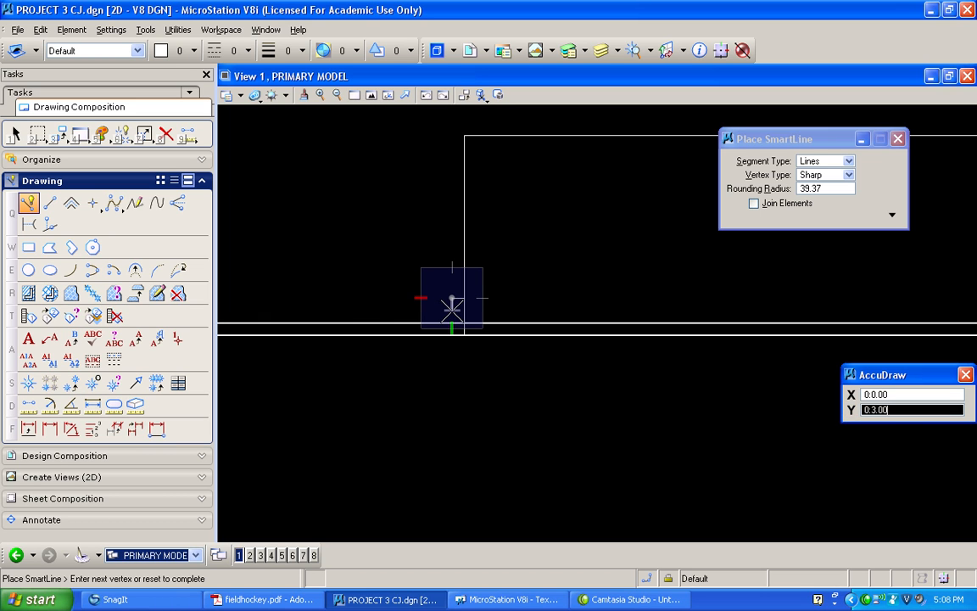
{"action": "key", "text": "BackSpace"}
{"action": "type", "text": ":6"}
{"action": "left_click", "coordinate": [452, 308]}
{"action": "right_click", "coordinate": [452, 308]}
Mirror a copy of the left goal mark's three lines about a vertical axis through the midpoint of the goal's back line
{"action": "mouse_move", "coordinate": [370, 245]}
{"action": "middle_mouse_down"}
{"action": "mouse_move", "coordinate": [502, 241]}
{"action": "mouse_move", "coordinate": [362, 240]}
{"action": "mouse_move", "coordinate": [393, 231]}
{"action": "middle_mouse_up"}
{"action": "left_click", "coordinate": [14, 134]}
{"action": "left_click_drag", "start_coordinate": [270, 290], "coordinate": [362, 363]}
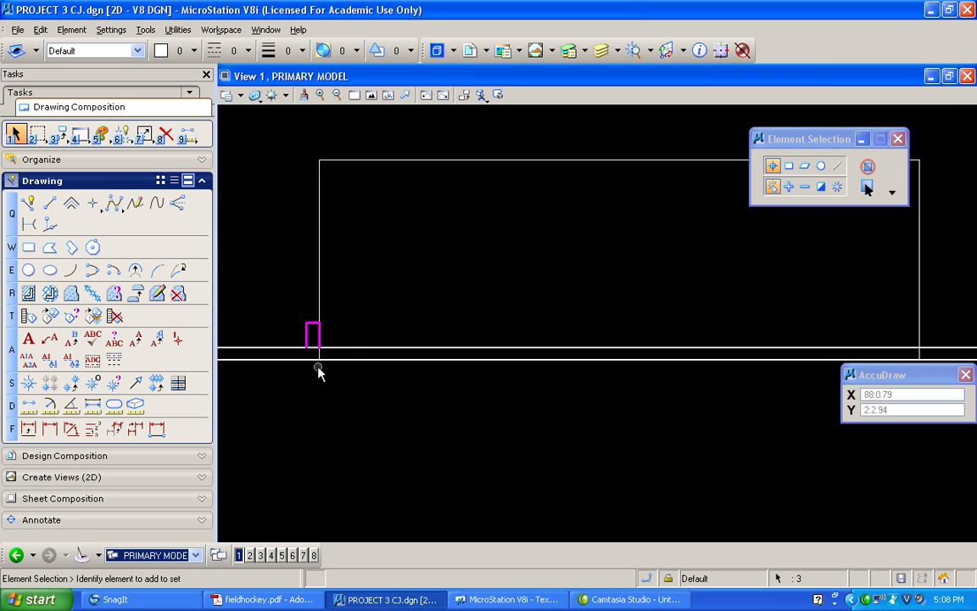
{"action": "left_click", "coordinate": [56, 134]}
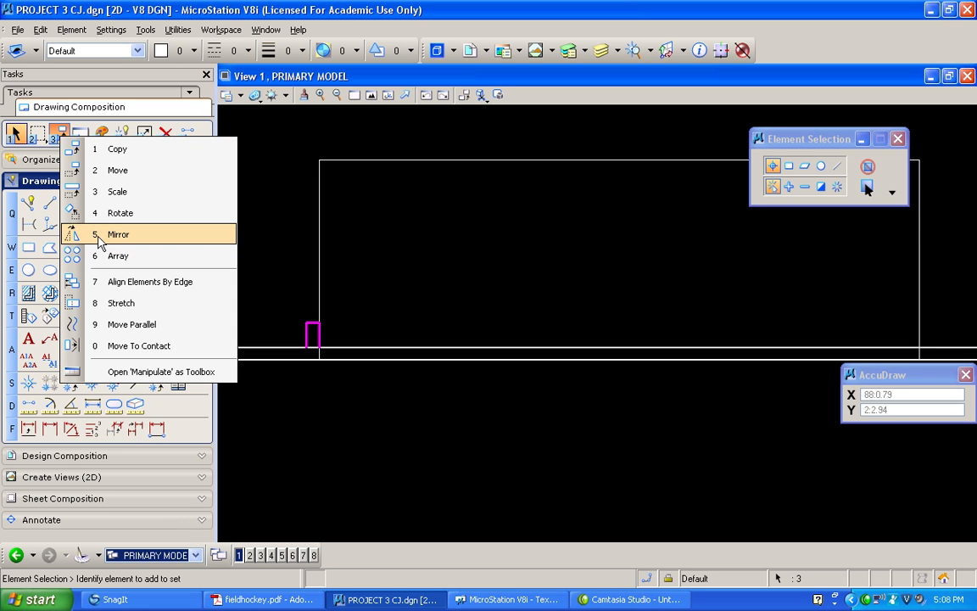
{"action": "left_click", "coordinate": [99, 234]}
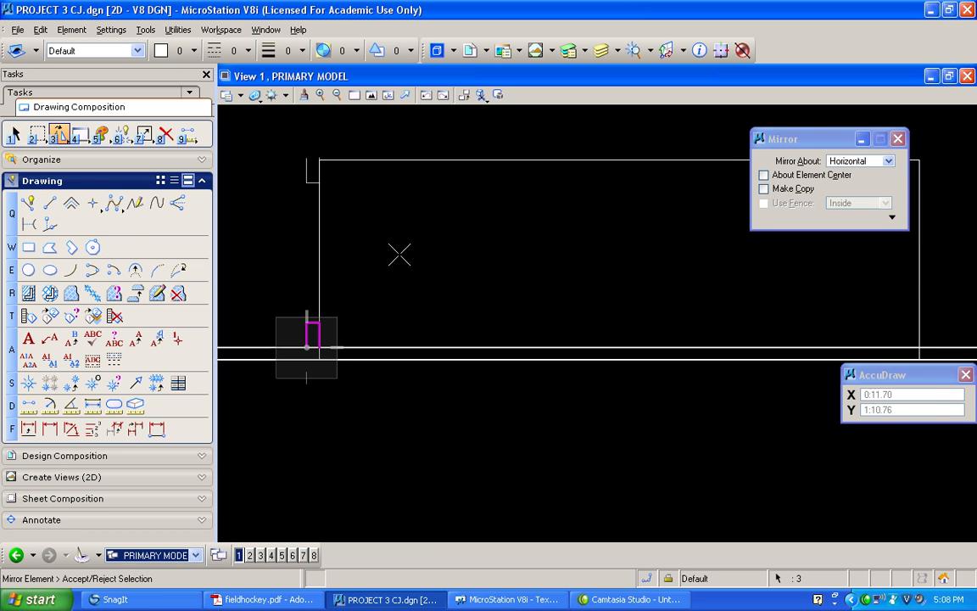
{"action": "left_click", "coordinate": [878, 160]}
{"action": "left_click", "coordinate": [867, 148]}
{"action": "left_click", "coordinate": [764, 189]}
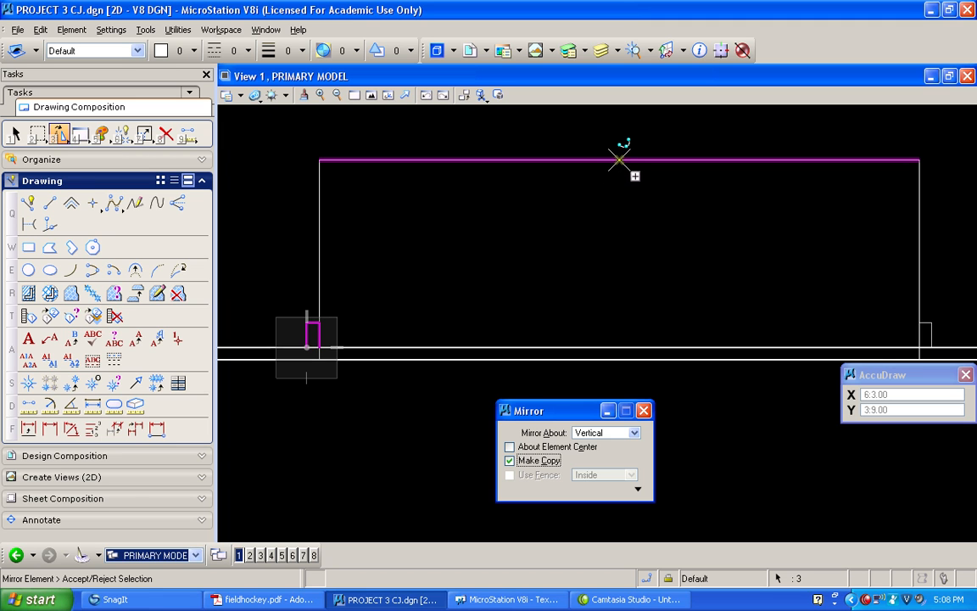
{"action": "left_click", "coordinate": [619, 159]}
{"action": "key", "text": "Escape"}
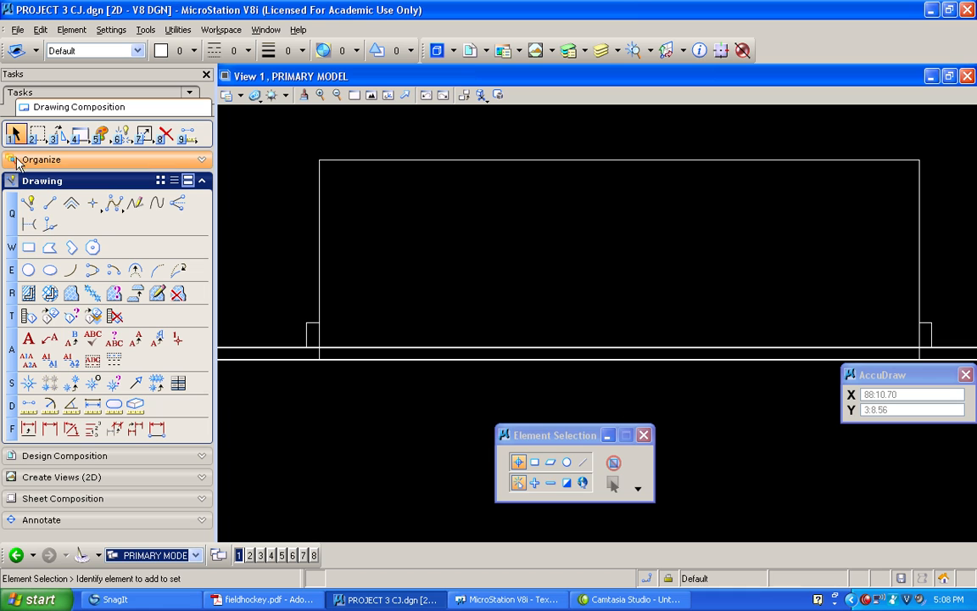
Delete the goal outline's left side, back line and right side
{"action": "left_click", "coordinate": [158, 139]}
{"action": "left_click", "coordinate": [318, 191]}
{"action": "left_click", "coordinate": [391, 160]}
{"action": "left_click", "coordinate": [920, 237]}
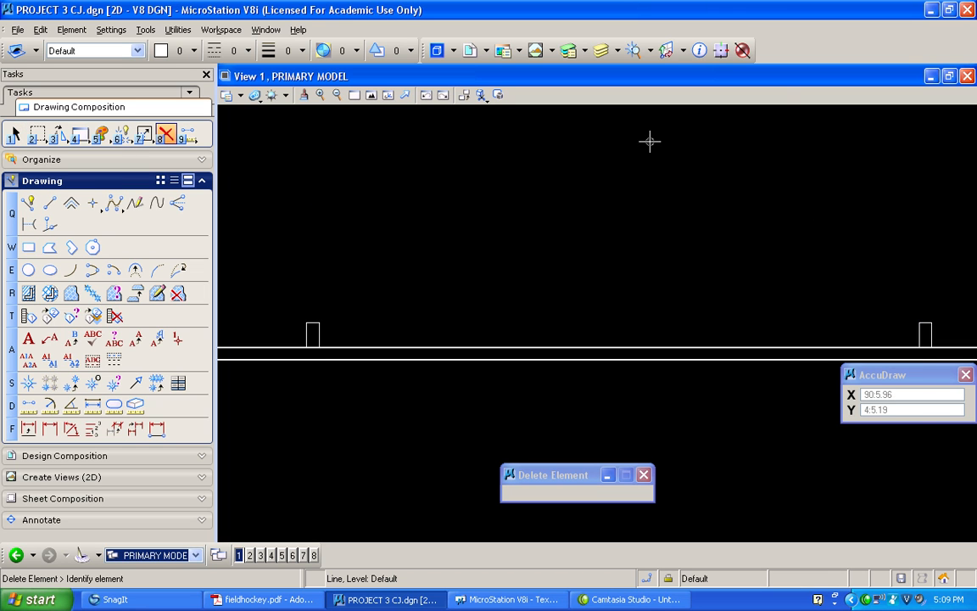
Partially delete the upper end line's outer edge across the base of both goal marks
{"action": "left_click_drag", "start_coordinate": [140, 134], "coordinate": [157, 165]}
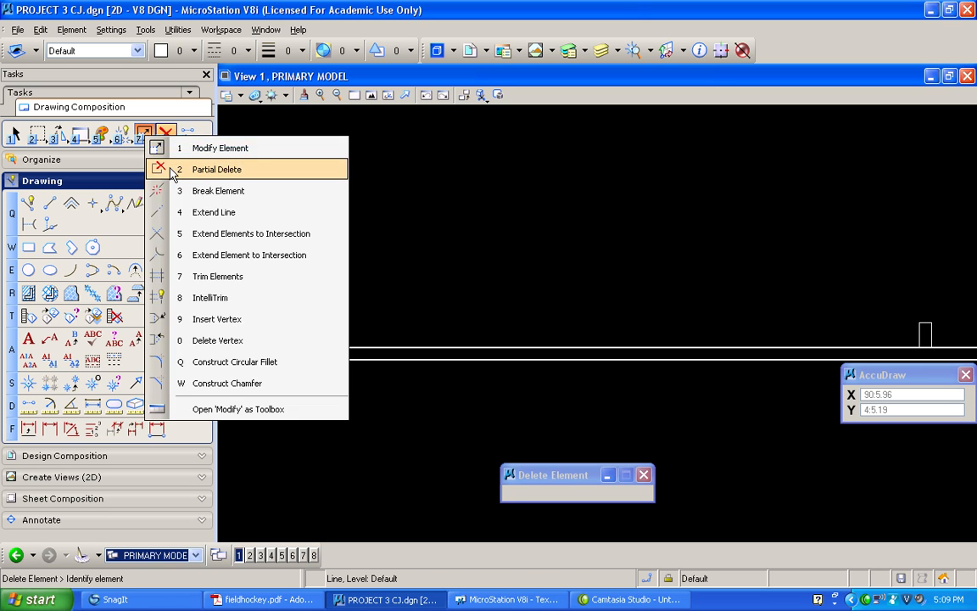
{"action": "left_click", "coordinate": [293, 347]}
{"action": "left_click", "coordinate": [336, 347]}
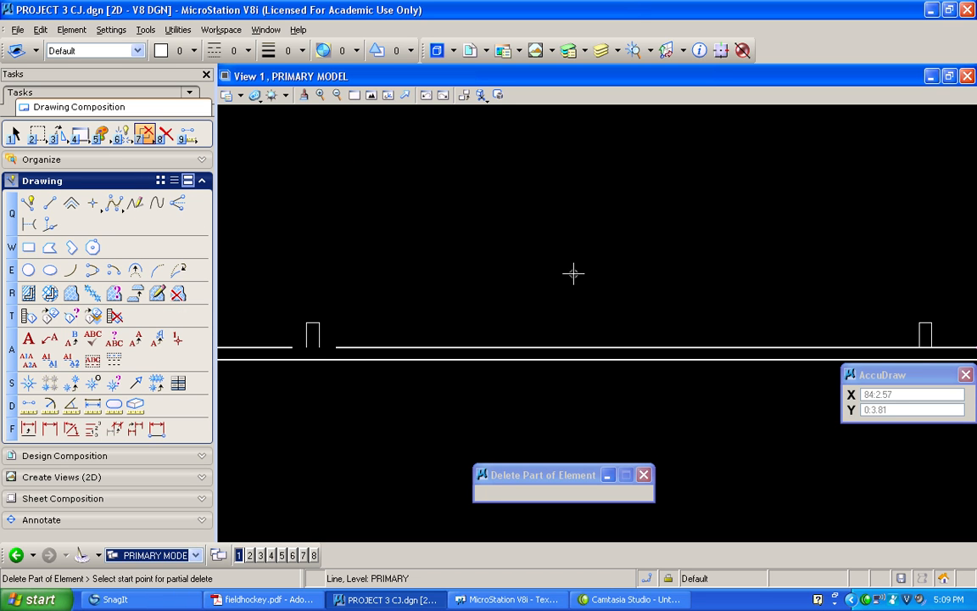
{"action": "left_click", "coordinate": [910, 346]}
{"action": "left_click", "coordinate": [939, 347]}
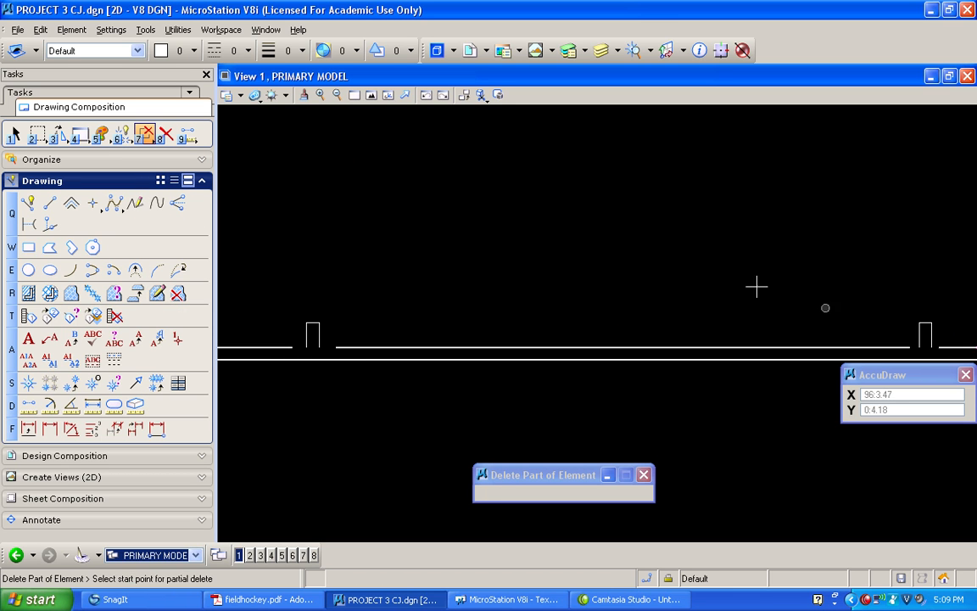
Extend the broken ends of the upper end line's outer edge to intersect the sides of the goal marks
{"action": "left_click_drag", "start_coordinate": [142, 134], "coordinate": [157, 225]}
{"action": "left_click", "coordinate": [349, 345]}
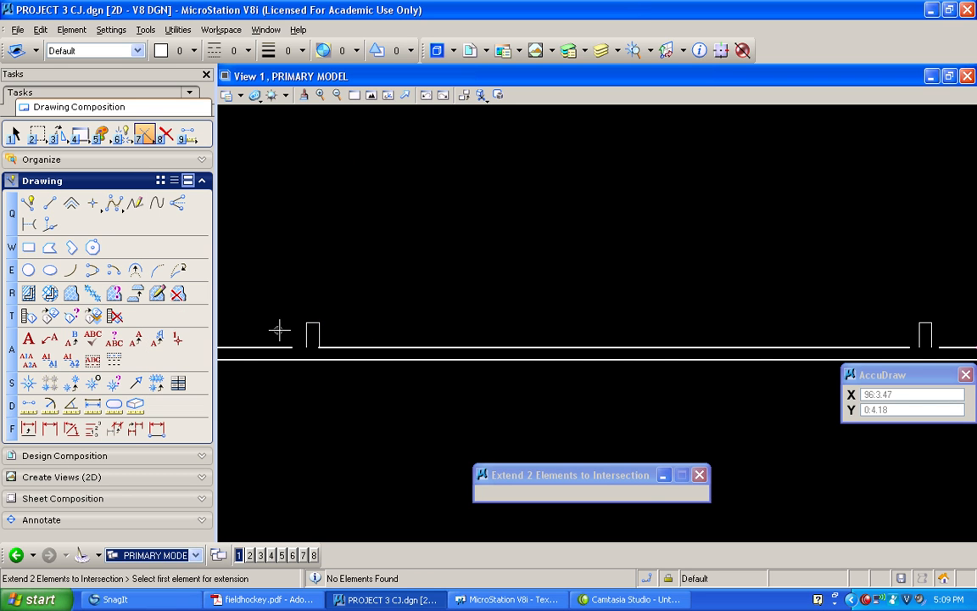
{"action": "left_click", "coordinate": [307, 334]}
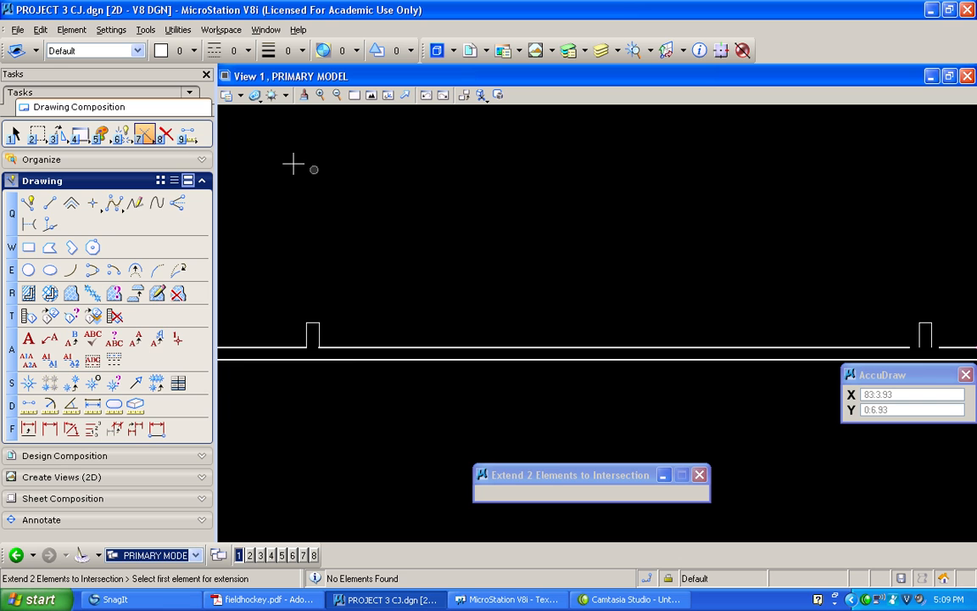
{"action": "left_click", "coordinate": [144, 133]}
{"action": "left_click", "coordinate": [186, 239]}
Mirror a copy of both goal marks' six lines, without the end line between them, about a horizontal axis through the left sideline's midpoint
{"action": "left_click", "coordinate": [371, 95]}
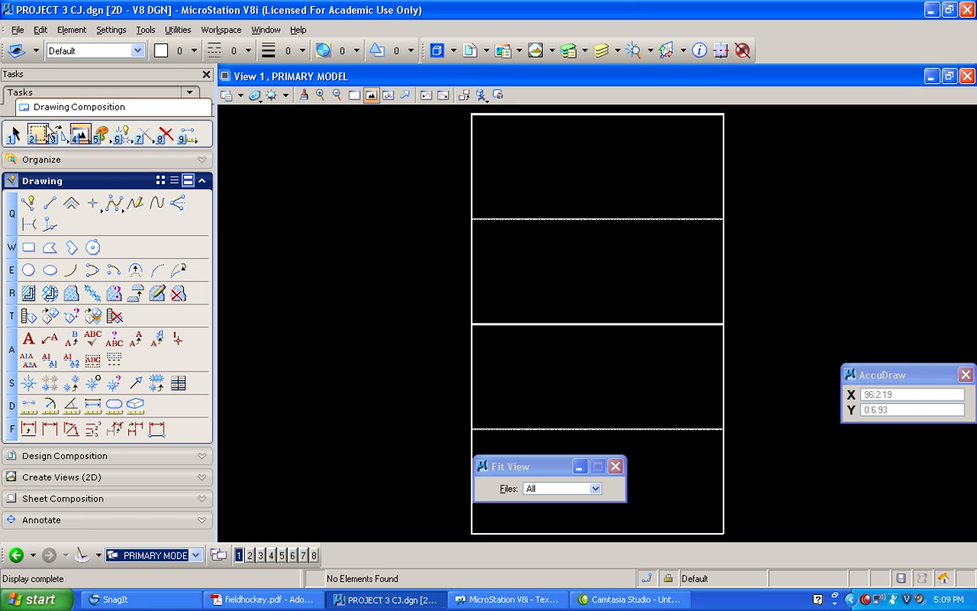
{"action": "left_click", "coordinate": [15, 135]}
{"action": "left_click_drag", "start_coordinate": [537, 128], "coordinate": [654, 108]}
{"action": "mouse_move", "coordinate": [614, 165]}
{"action": "middle_mouse_down"}
{"action": "mouse_move", "coordinate": [608, 129]}
{"action": "mouse_move", "coordinate": [601, 132]}
{"action": "middle_mouse_up"}
{"action": "scroll", "coordinate": [587, 147], "scroll_direction": "up", "scroll_amount": 6}
{"action": "left_click", "coordinate": [549, 231]}
{"action": "left_click_drag", "start_coordinate": [526, 228], "coordinate": [816, 364]}
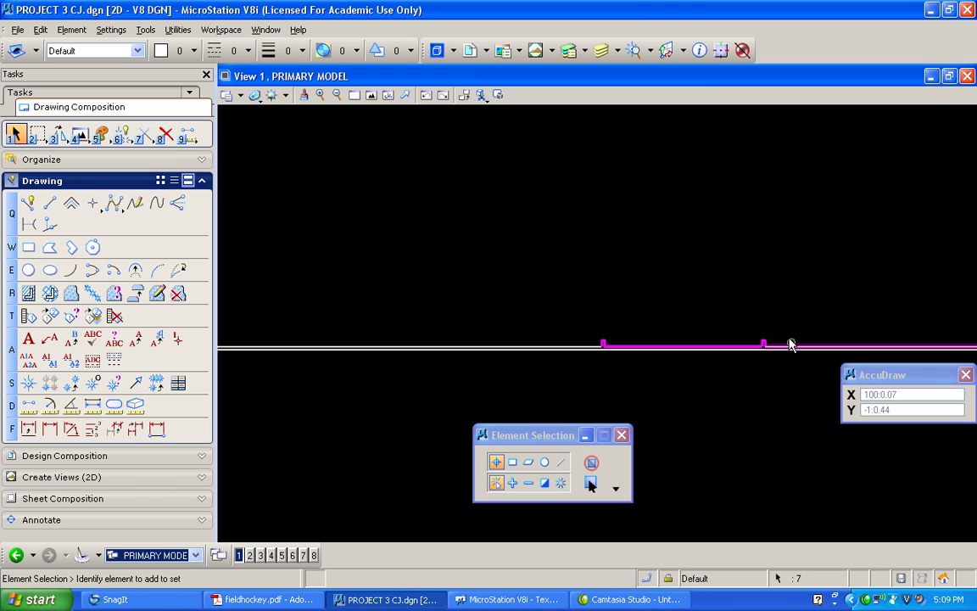
{"action": "left_click", "coordinate": [694, 343], "text": "ctrl"}
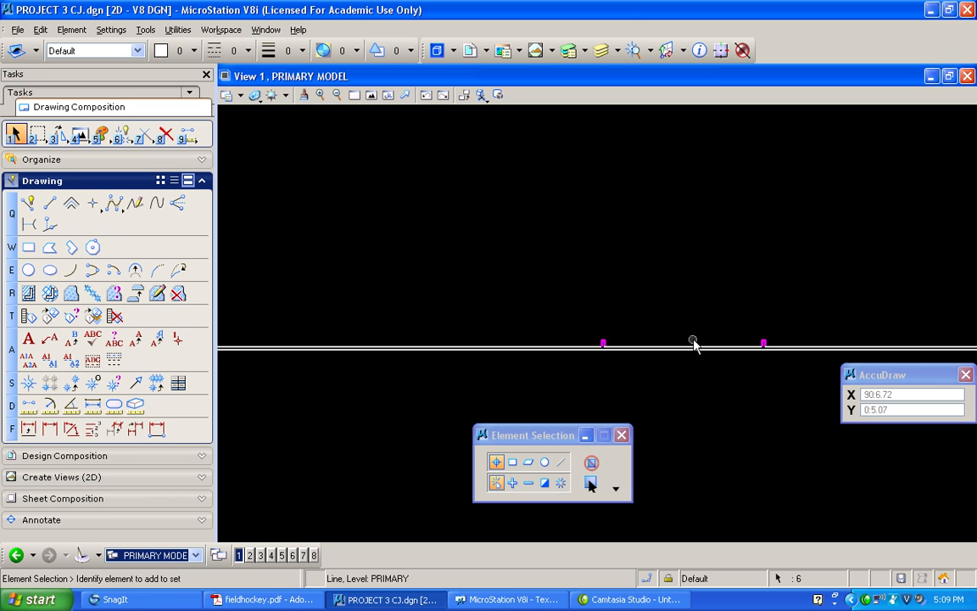
{"action": "left_click", "coordinate": [684, 343], "text": "ctrl"}
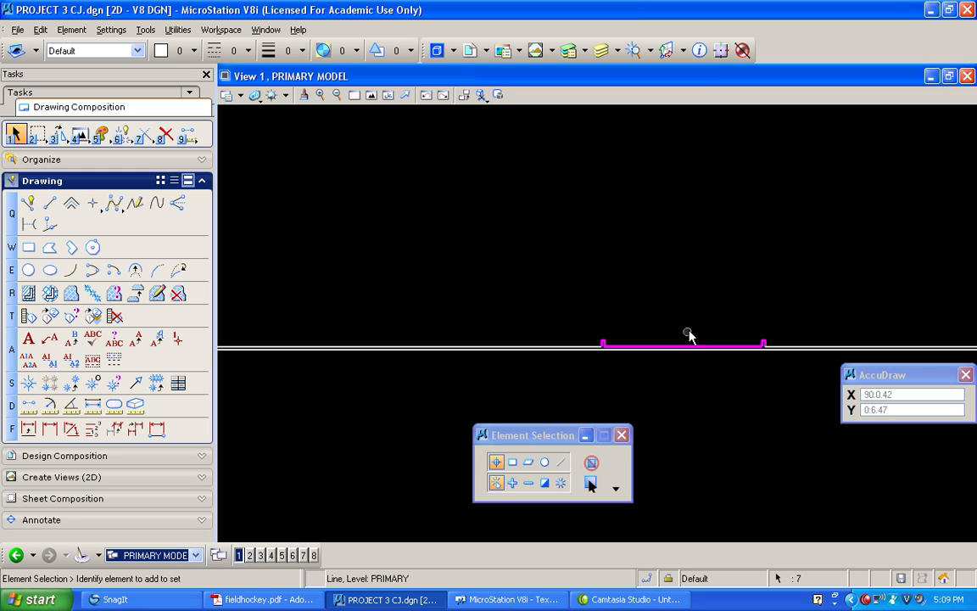
{"action": "left_click", "coordinate": [681, 344], "text": "ctrl"}
{"action": "scroll", "coordinate": [625, 229], "scroll_direction": "down", "scroll_amount": 2}
{"action": "scroll", "coordinate": [615, 219], "scroll_direction": "down", "scroll_amount": 1}
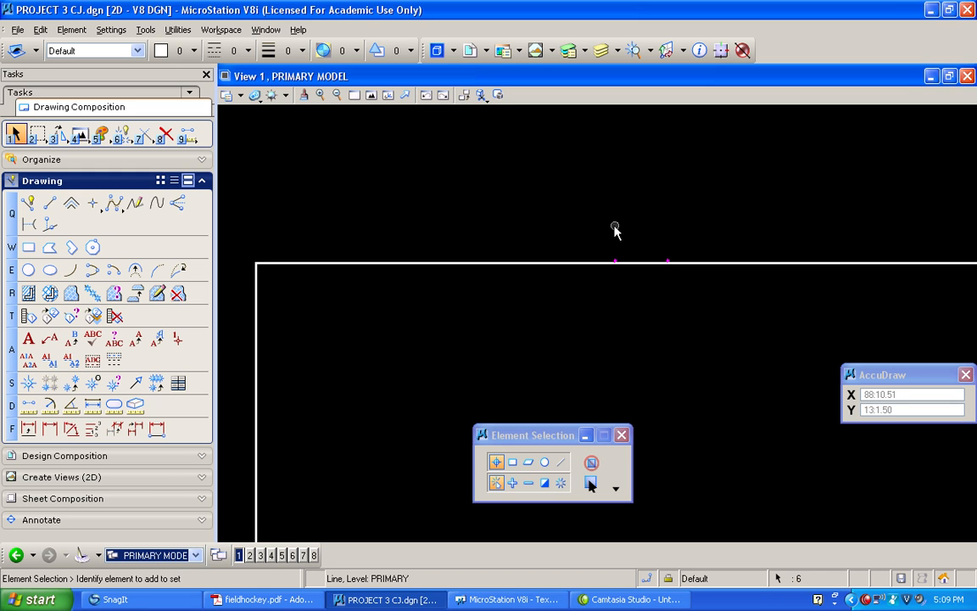
{"action": "scroll", "coordinate": [603, 223], "scroll_direction": "down", "scroll_amount": 2}
{"action": "scroll", "coordinate": [592, 212], "scroll_direction": "down", "scroll_amount": 2}
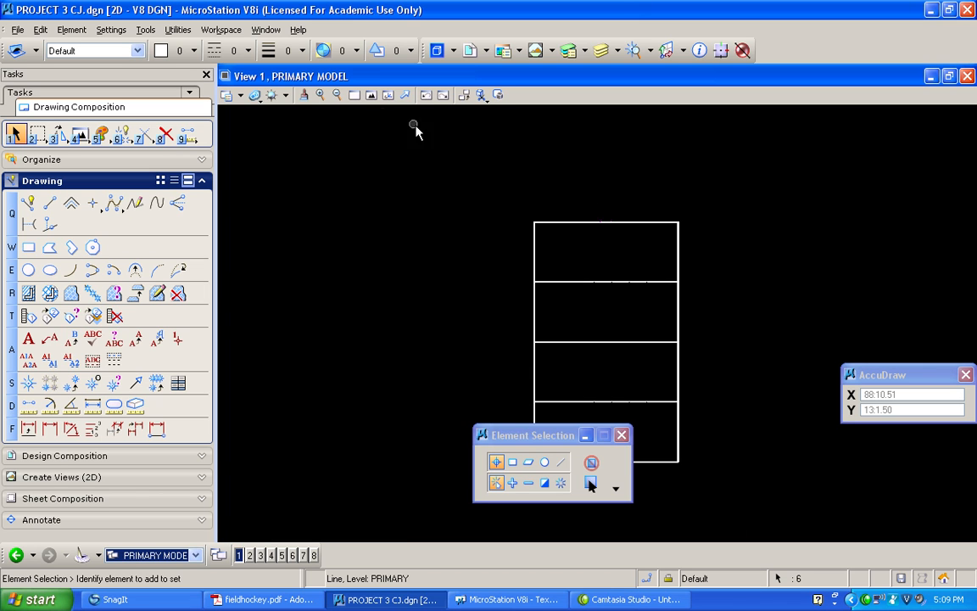
{"action": "left_click", "coordinate": [371, 95]}
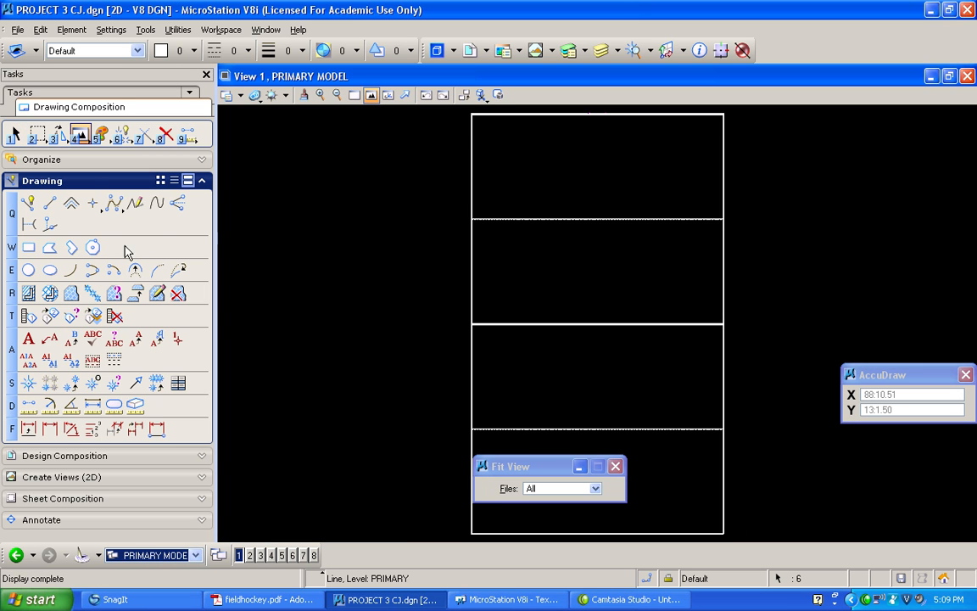
{"action": "left_click", "coordinate": [59, 138]}
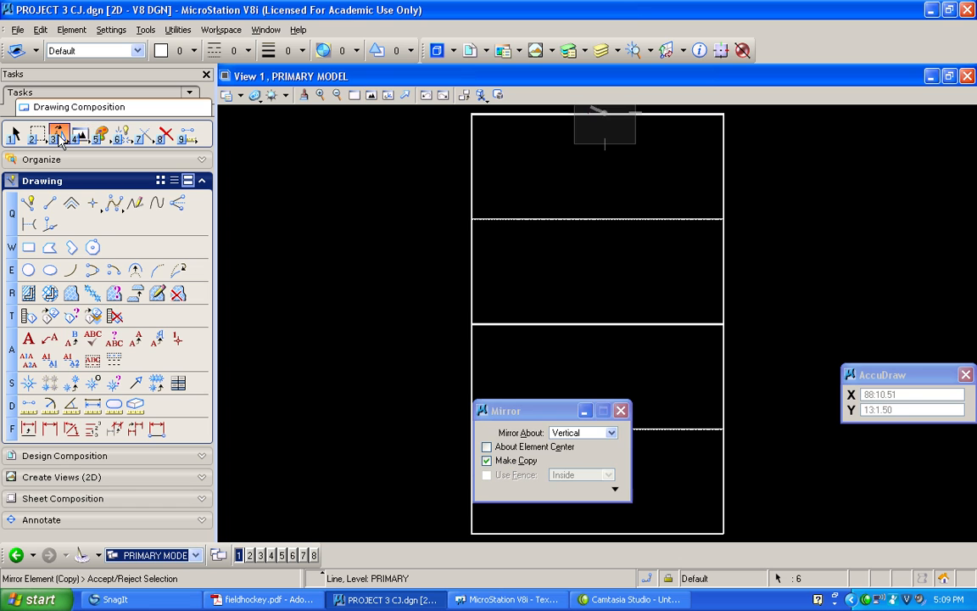
{"action": "left_click", "coordinate": [610, 433]}
{"action": "left_click", "coordinate": [604, 447]}
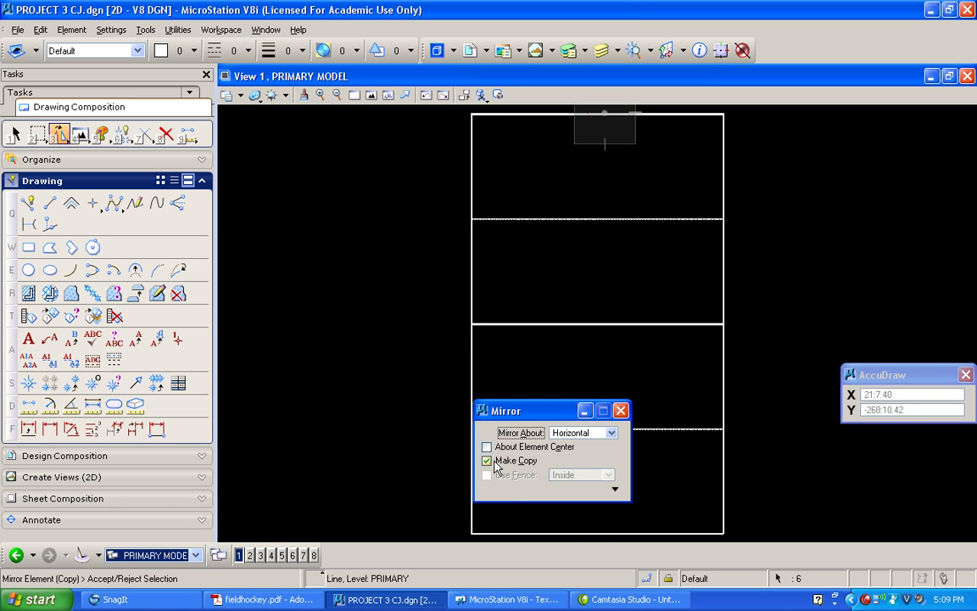
{"action": "left_click", "coordinate": [471, 324]}
{"action": "right_click", "coordinate": [395, 303]}
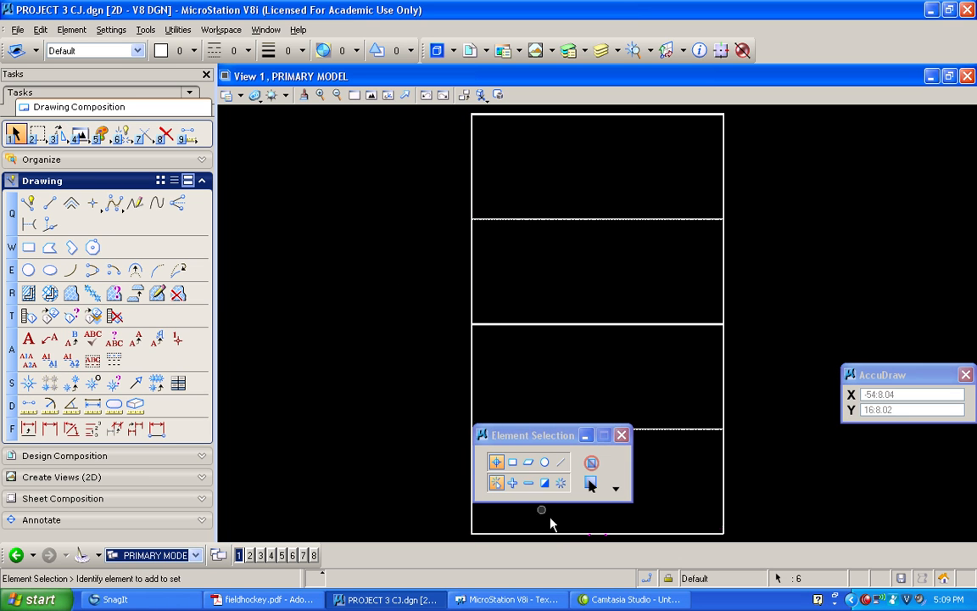
Partially delete the lower end line's outer edge across the base of both mirrored goal marks
{"action": "left_click", "coordinate": [354, 95]}
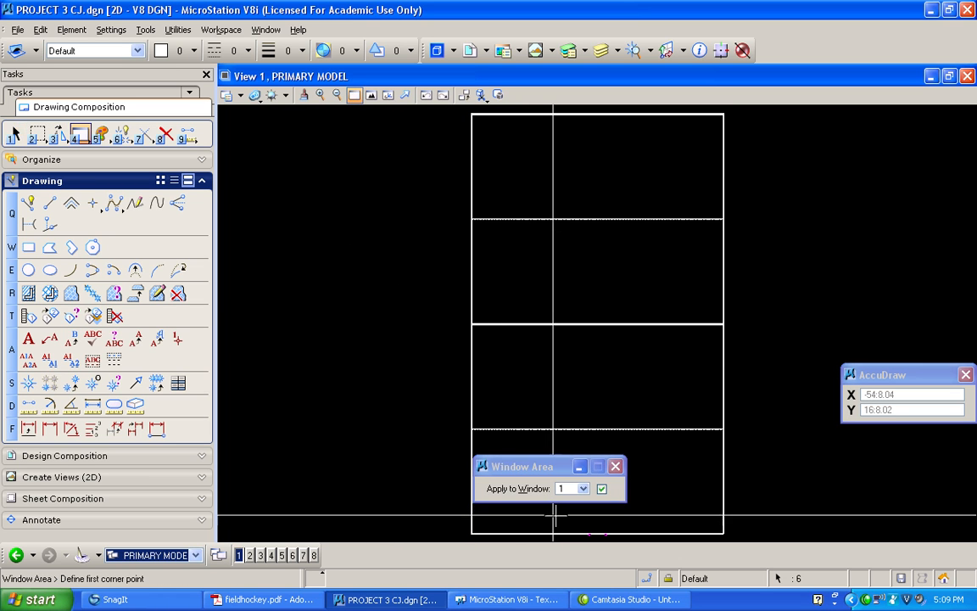
{"action": "left_click", "coordinate": [604, 535]}
{"action": "left_click", "coordinate": [268, 425]}
{"action": "left_click", "coordinate": [690, 294]}
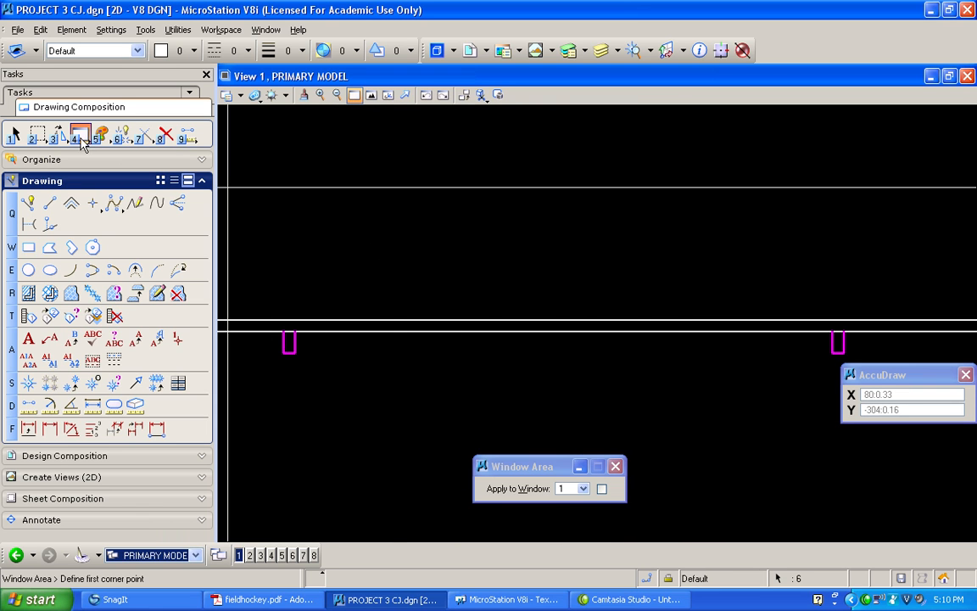
{"action": "left_click", "coordinate": [123, 134]}
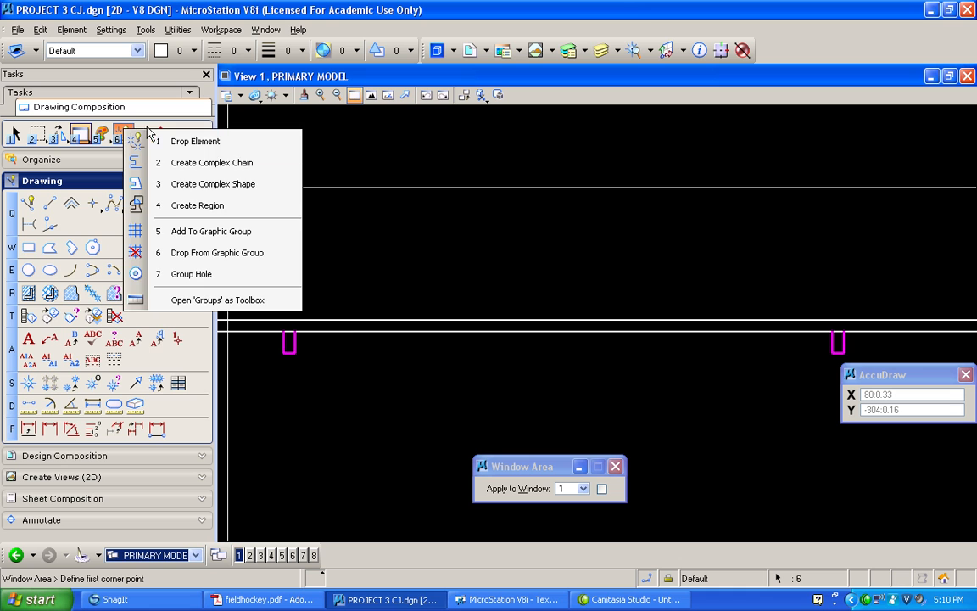
{"action": "left_click", "coordinate": [140, 134]}
{"action": "left_click", "coordinate": [180, 160]}
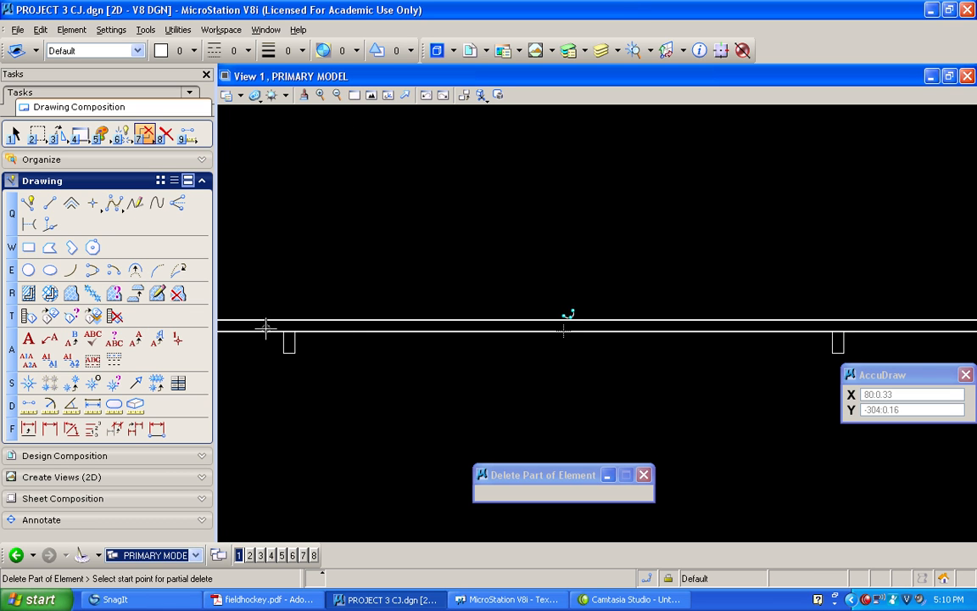
{"action": "left_click", "coordinate": [821, 331]}
{"action": "left_click", "coordinate": [859, 331]}
Extend the broken ends of the lower end line's outer edge to intersect the sides of both mirrored goal marks
{"action": "left_click", "coordinate": [140, 134]}
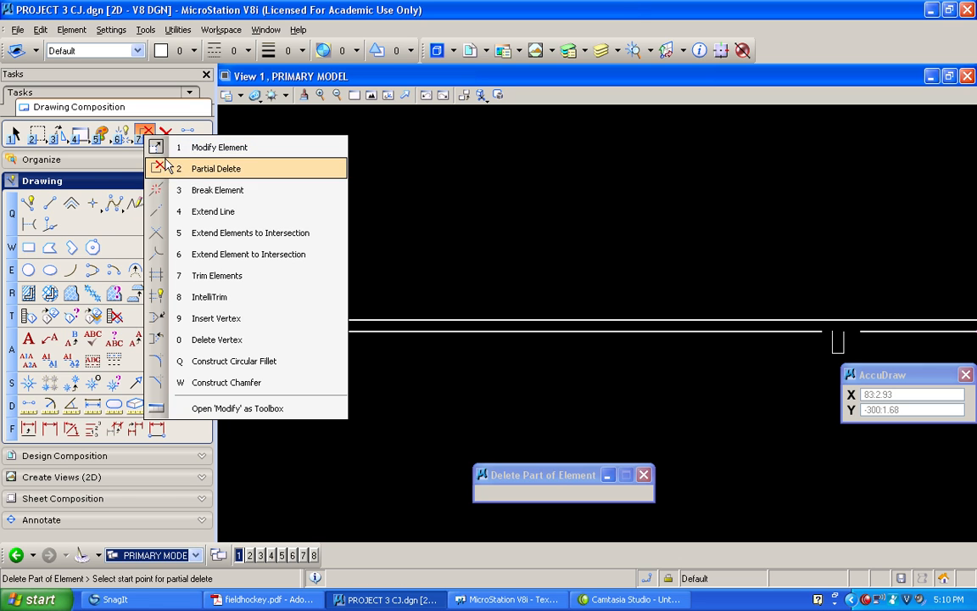
{"action": "left_click", "coordinate": [195, 214]}
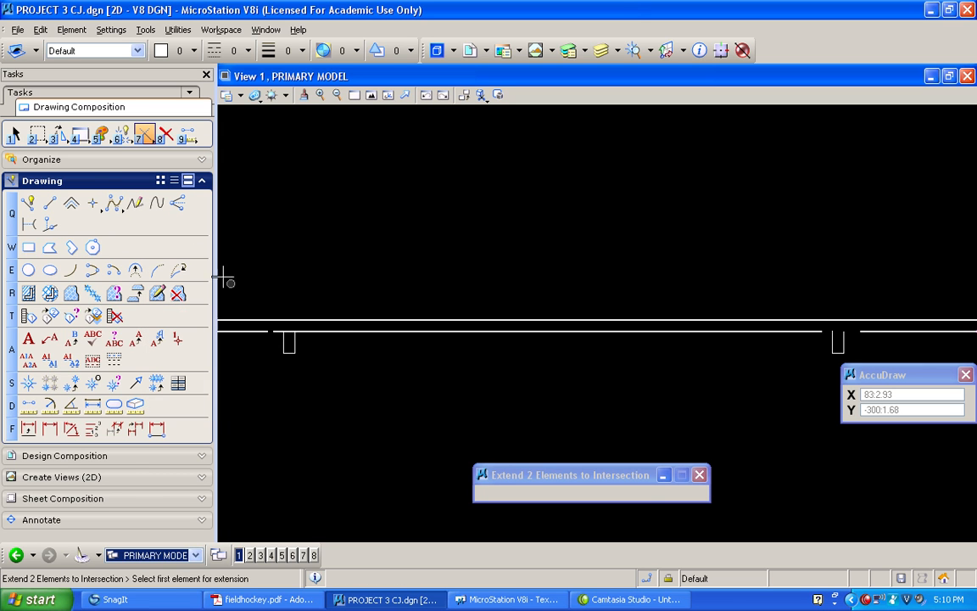
{"action": "left_click", "coordinate": [283, 339]}
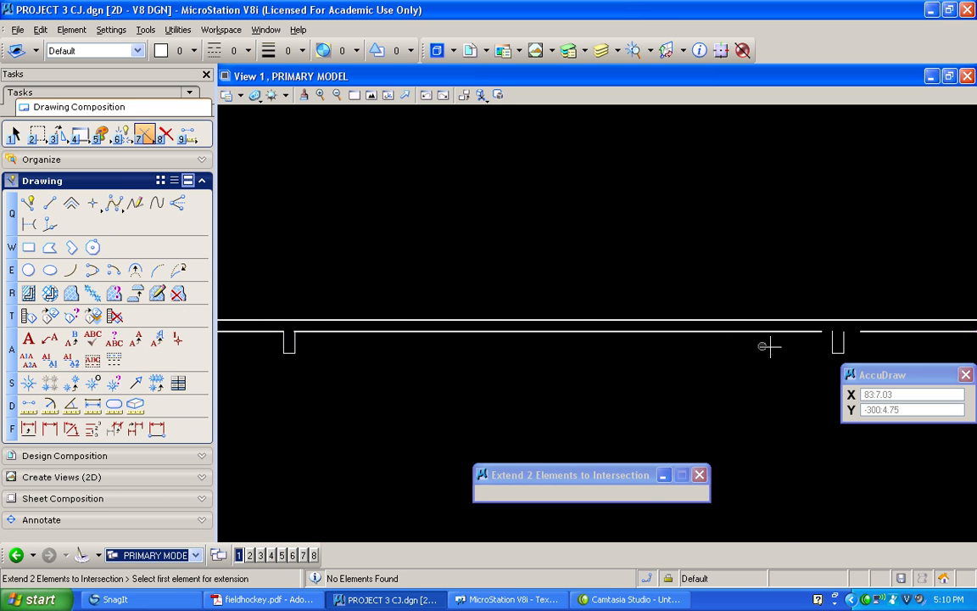
{"action": "left_click", "coordinate": [815, 334]}
Switch to the 11X17 sheet views and examine the goal marks on the referenced field's end line
{"action": "left_click", "coordinate": [371, 96]}
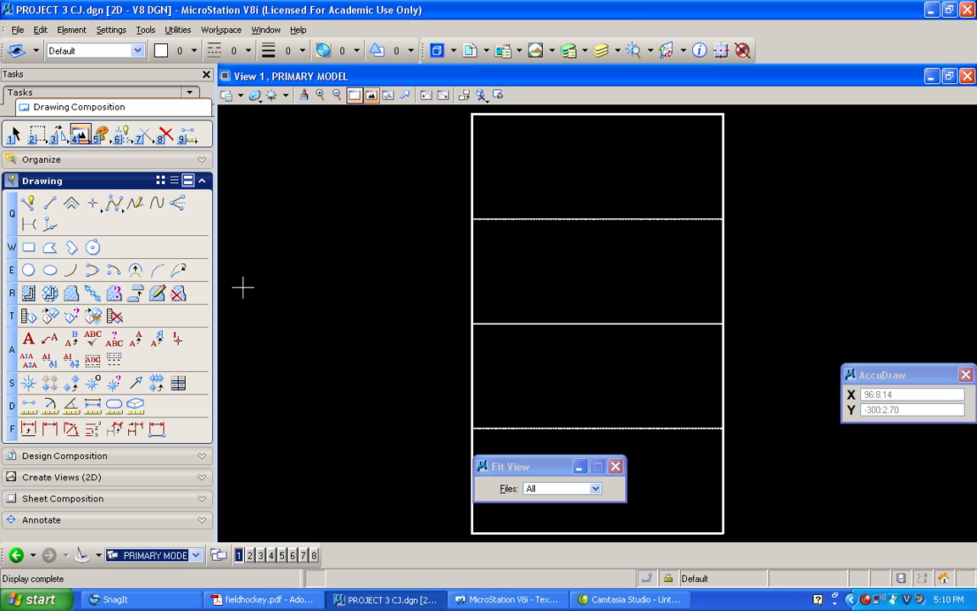
{"action": "left_click", "coordinate": [196, 554]}
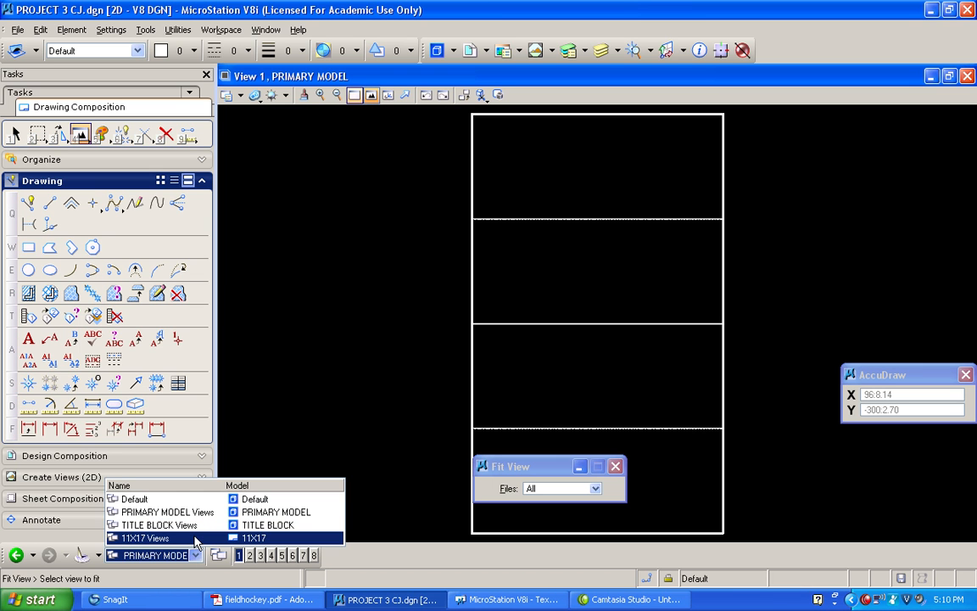
{"action": "left_click", "coordinate": [195, 539]}
{"action": "scroll", "coordinate": [374, 344], "scroll_direction": "up", "scroll_amount": 5}
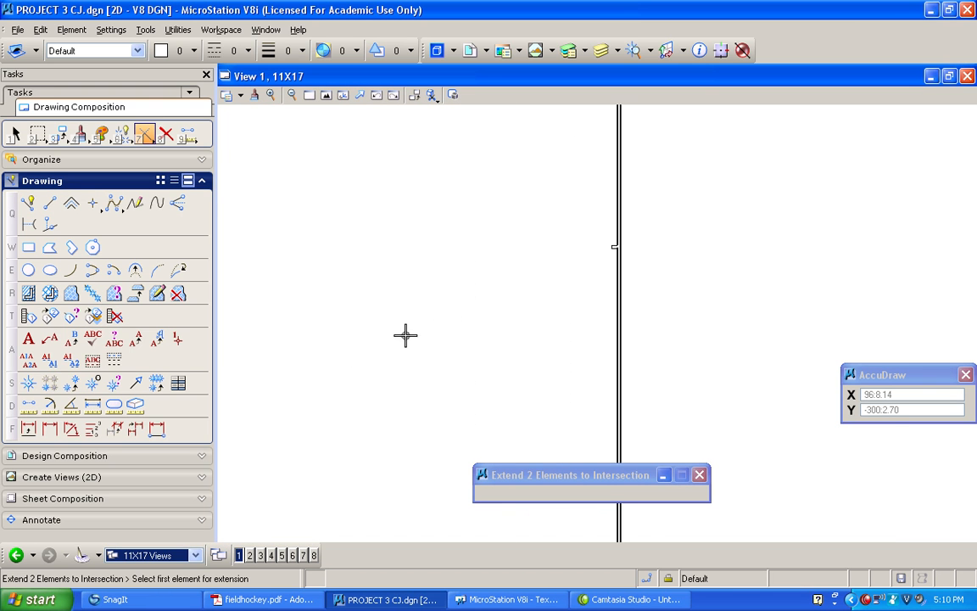
{"action": "scroll", "coordinate": [624, 263], "scroll_direction": "up", "scroll_amount": 6}
{"action": "scroll", "coordinate": [620, 195], "scroll_direction": "down", "scroll_amount": 4}
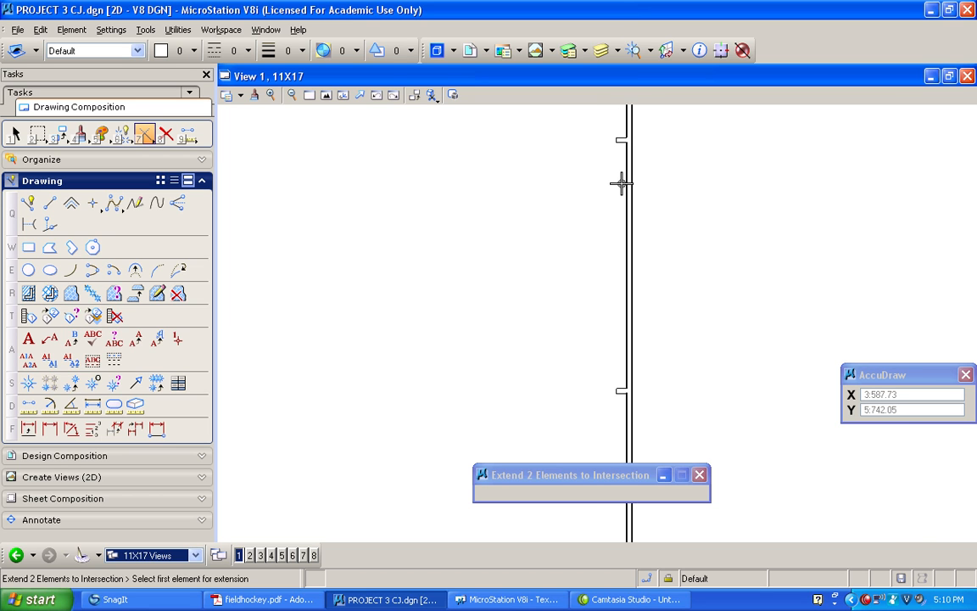
Fit the whole 11X17 sheet in the view and save the file's settings
{"action": "left_click", "coordinate": [328, 95]}
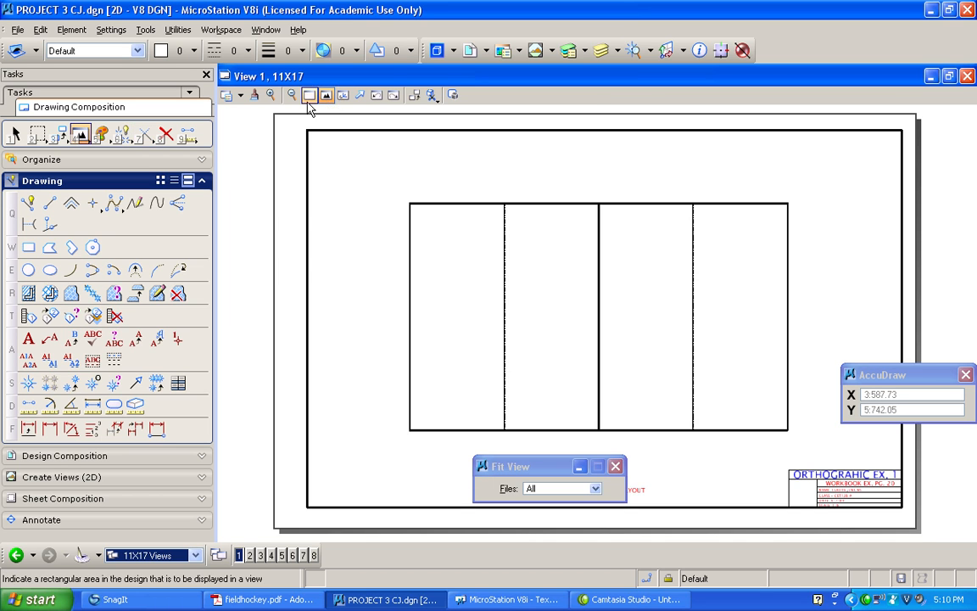
{"action": "left_click", "coordinate": [17, 30]}
{"action": "left_click", "coordinate": [68, 140]}
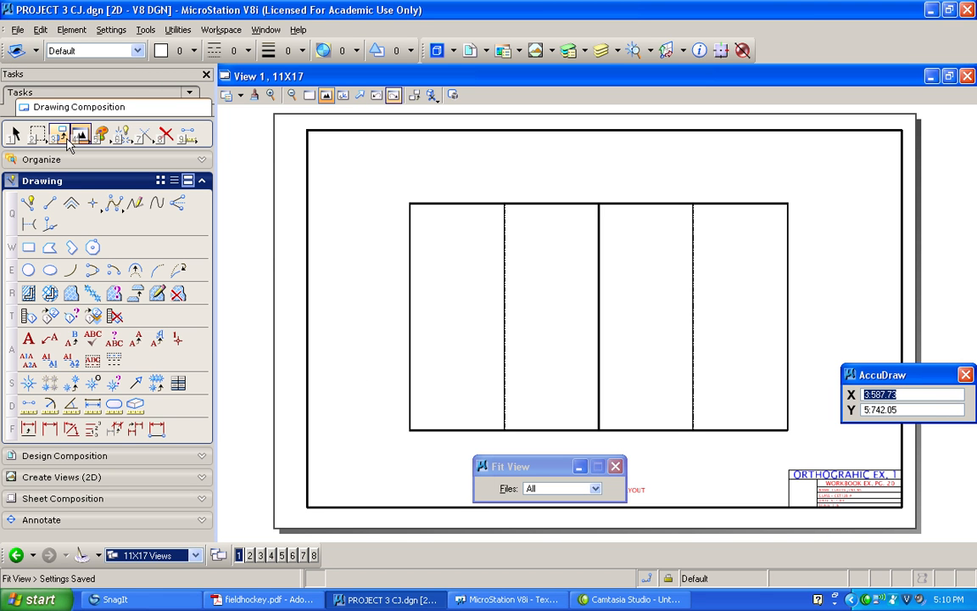